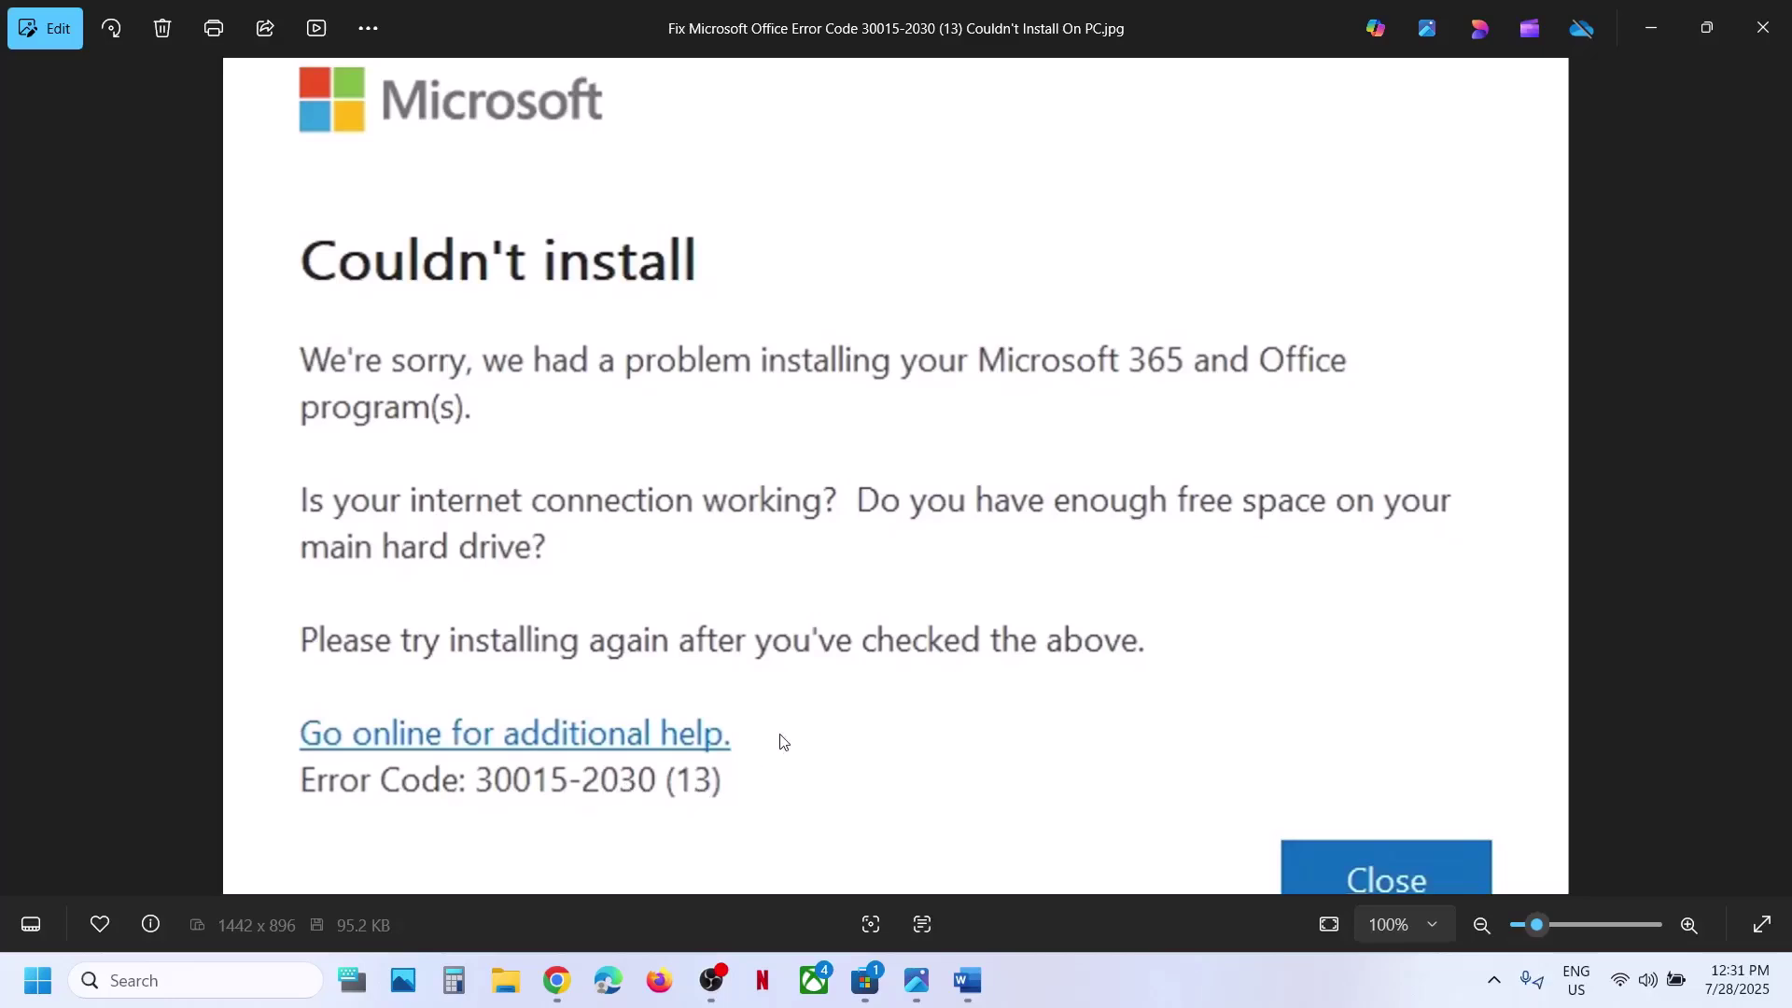
Switch to the Word document and read Step 1 about moving the Office installation files to C:\Windows\Temp
click(968, 980)
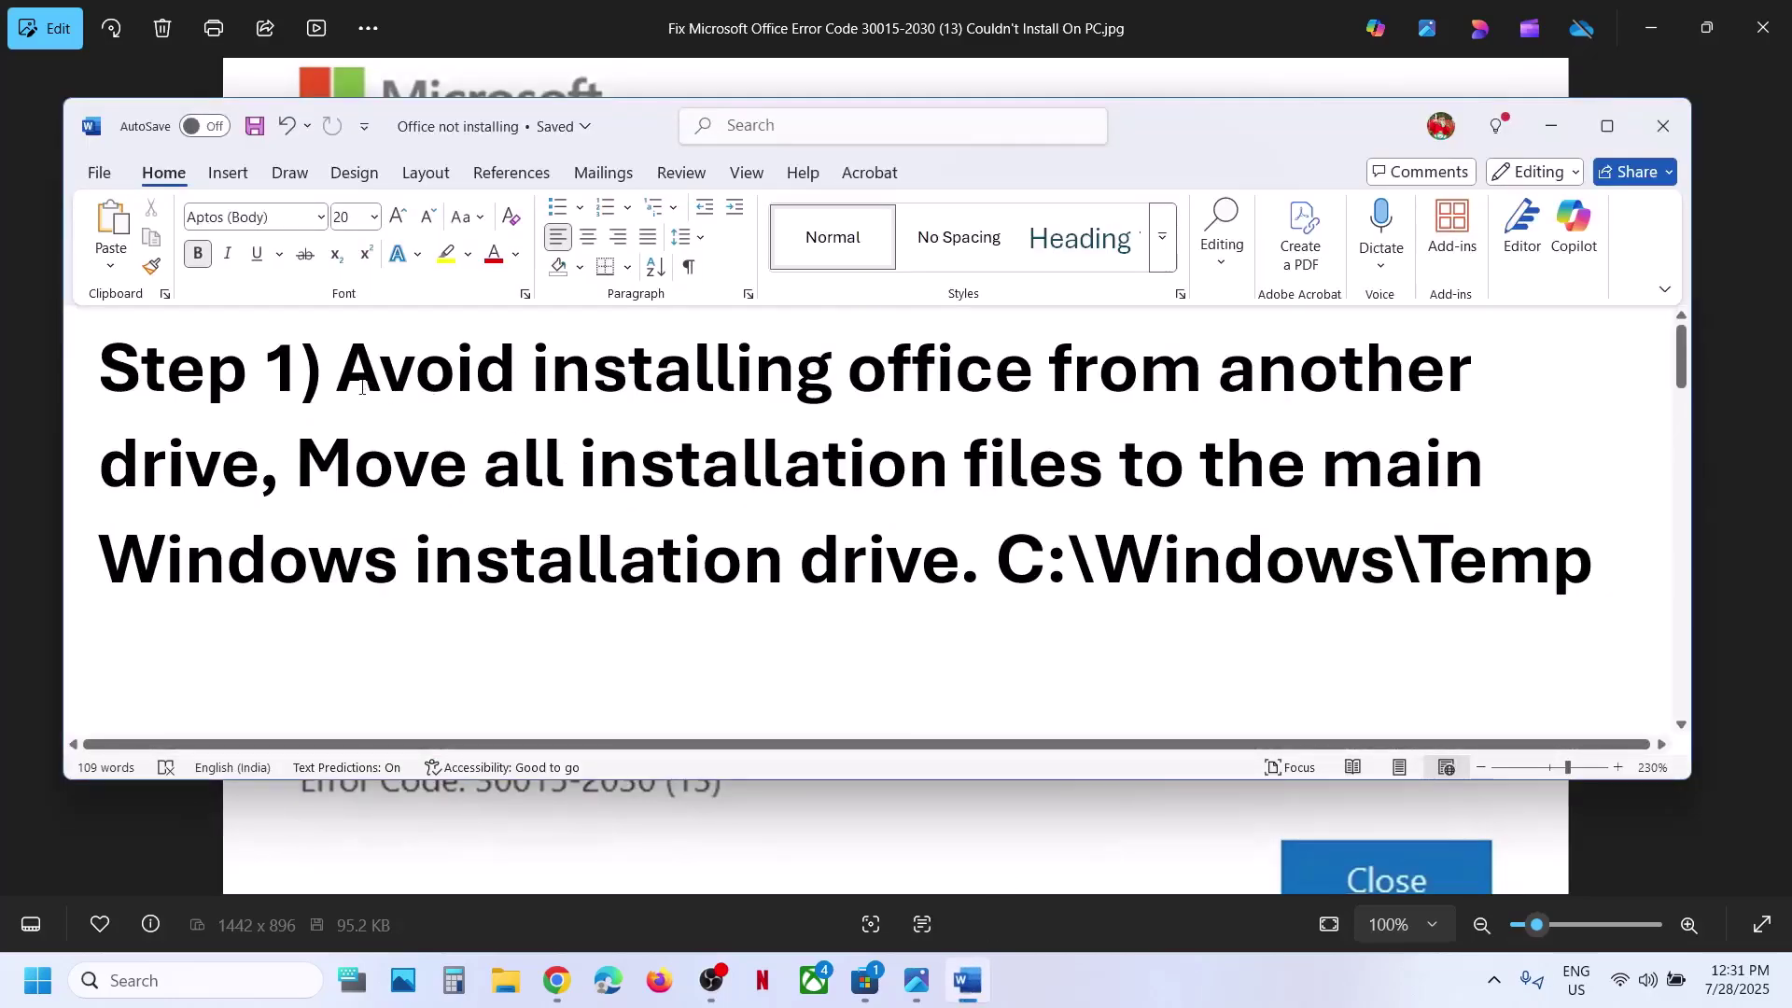
drag(362, 388, 255, 467)
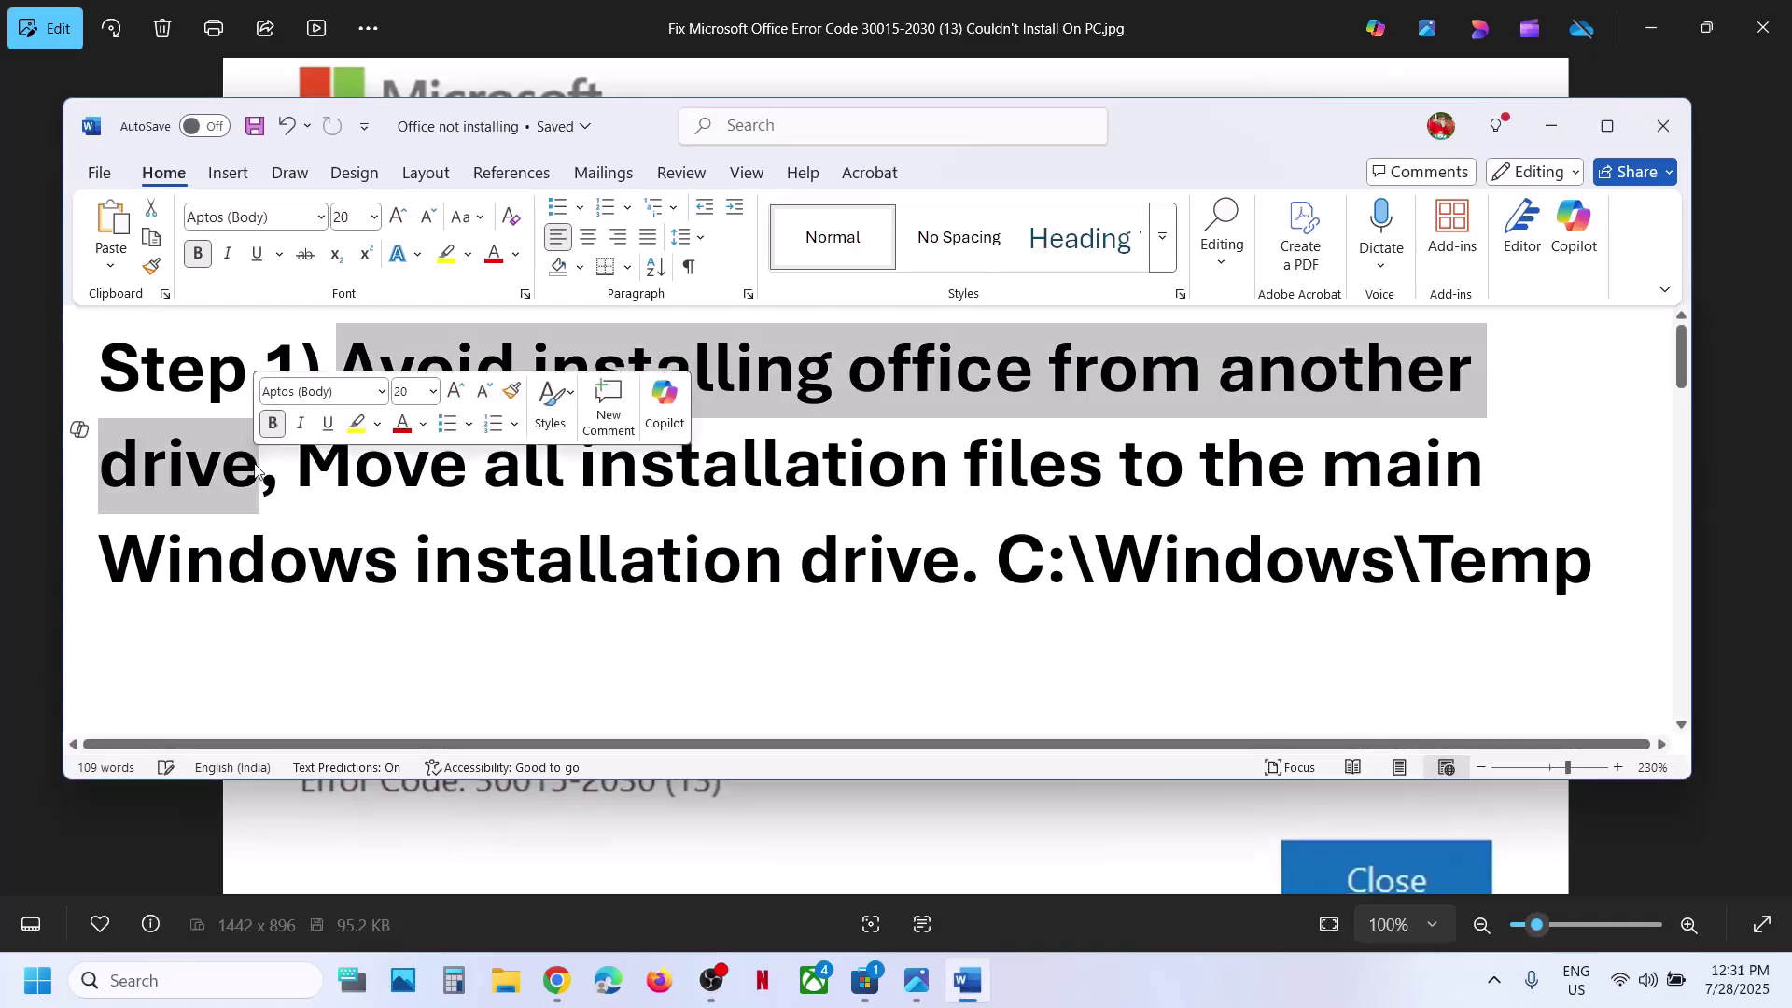
click(301, 469)
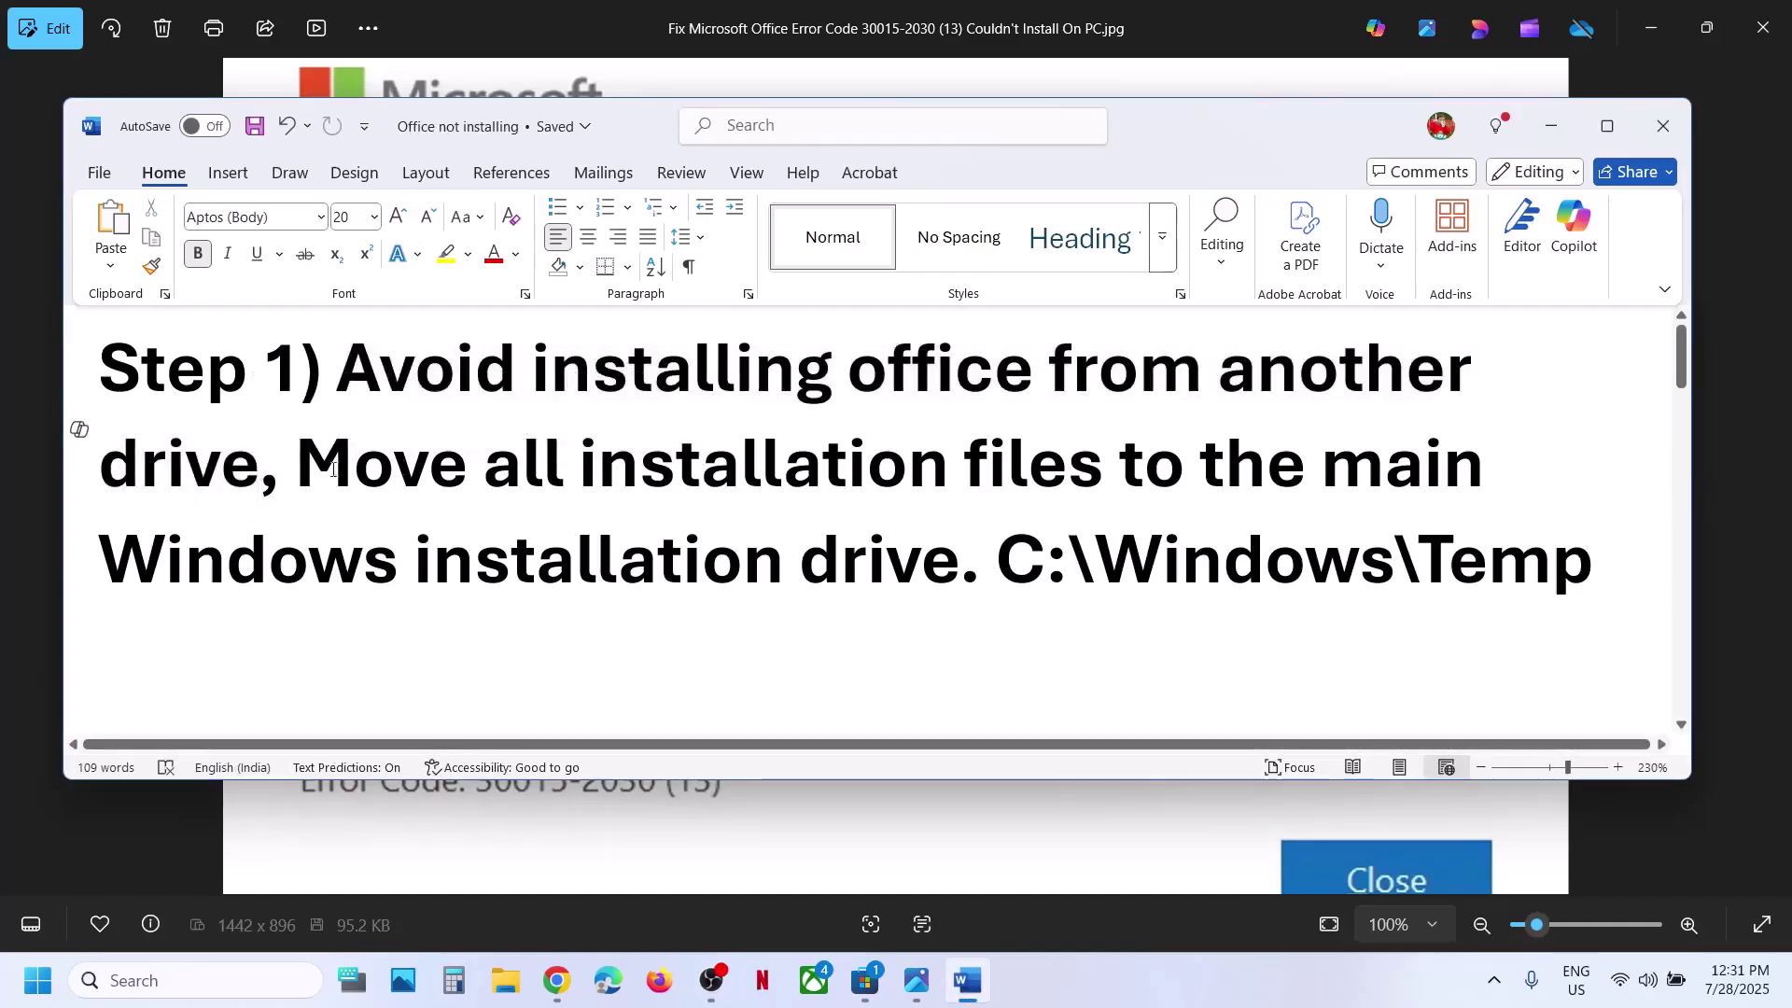
key(ctrl+shift+Right)
key(ctrl+shift+Right)
key(ctrl+shift+Right)
key(ctrl+shift+Right)
key(ctrl+shift+Right)
drag(630, 469, 1012, 560)
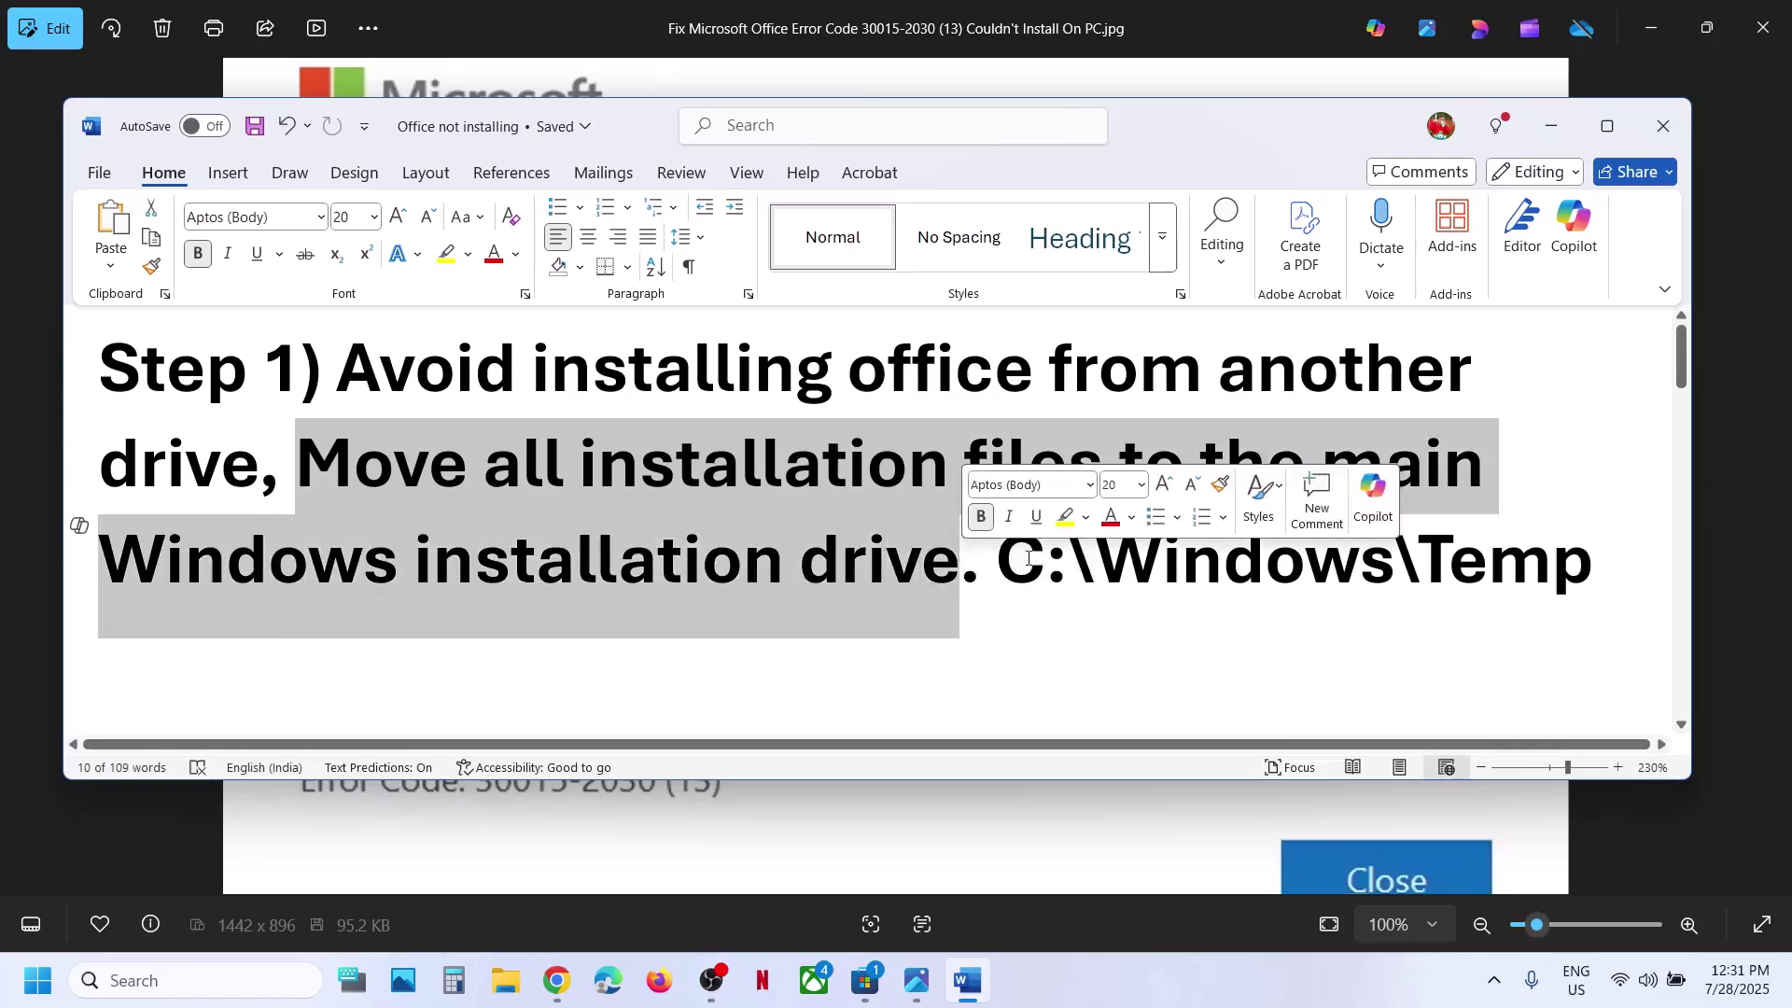
double_click(1011, 560)
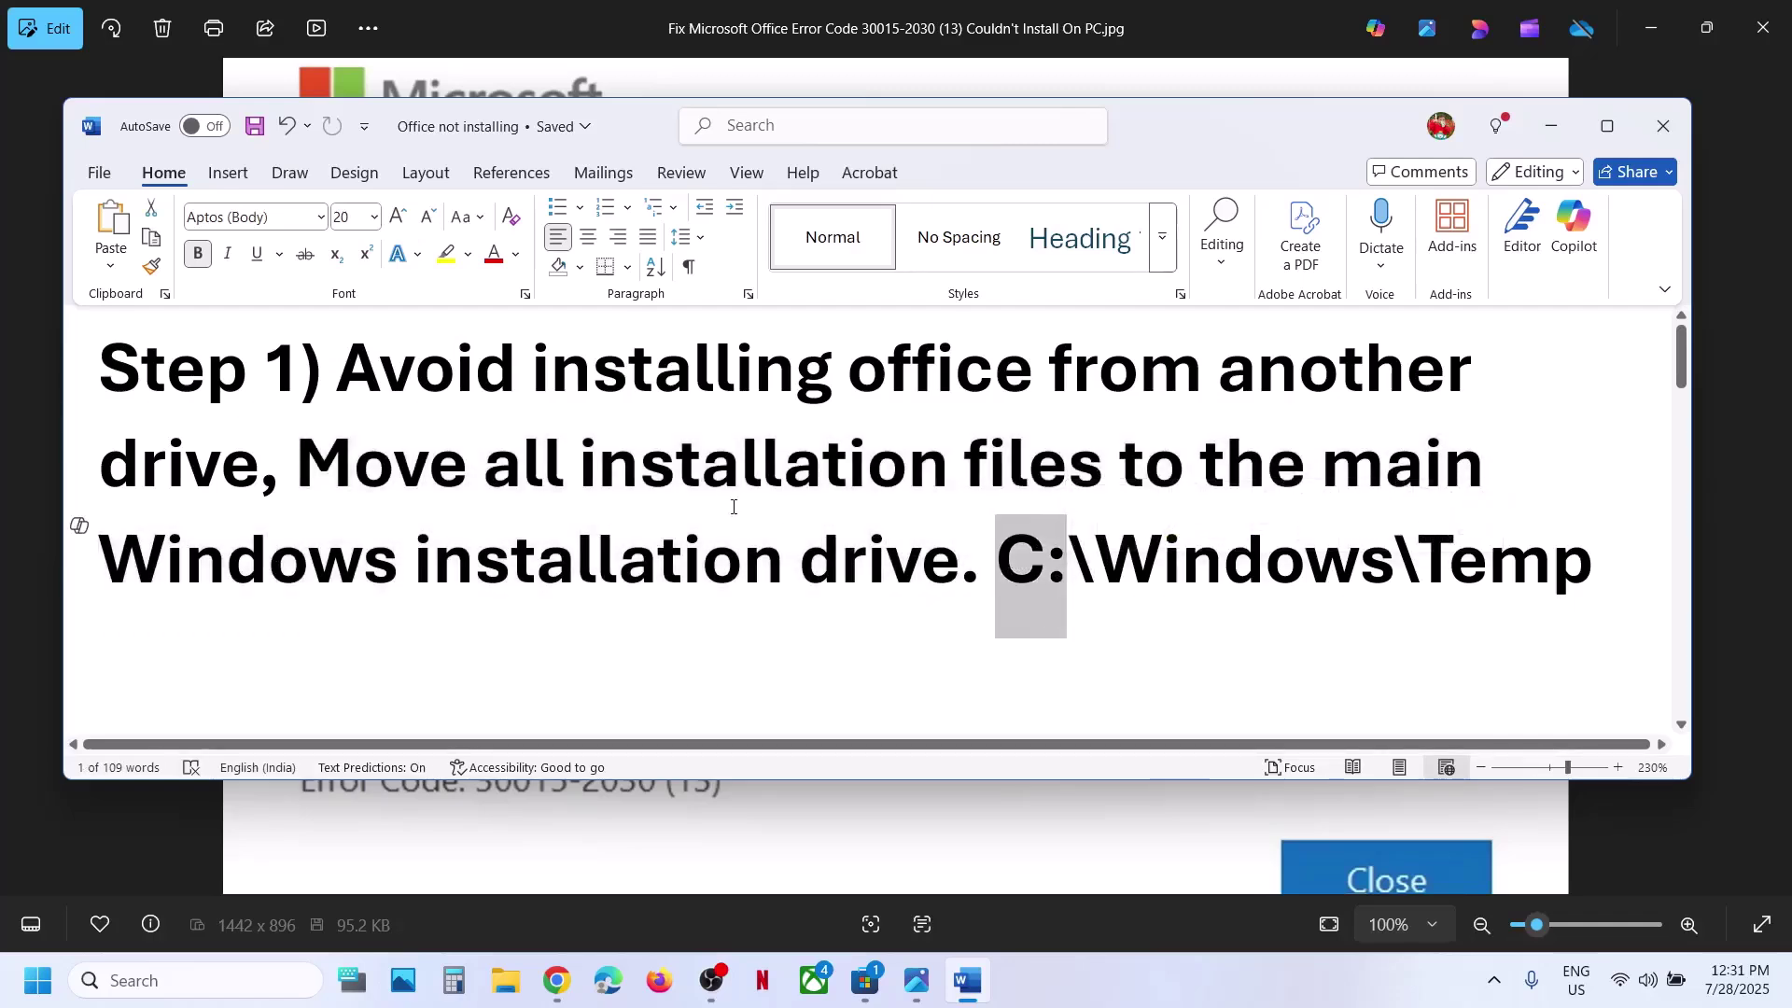
drag(742, 467, 905, 467)
drag(997, 560, 1519, 592)
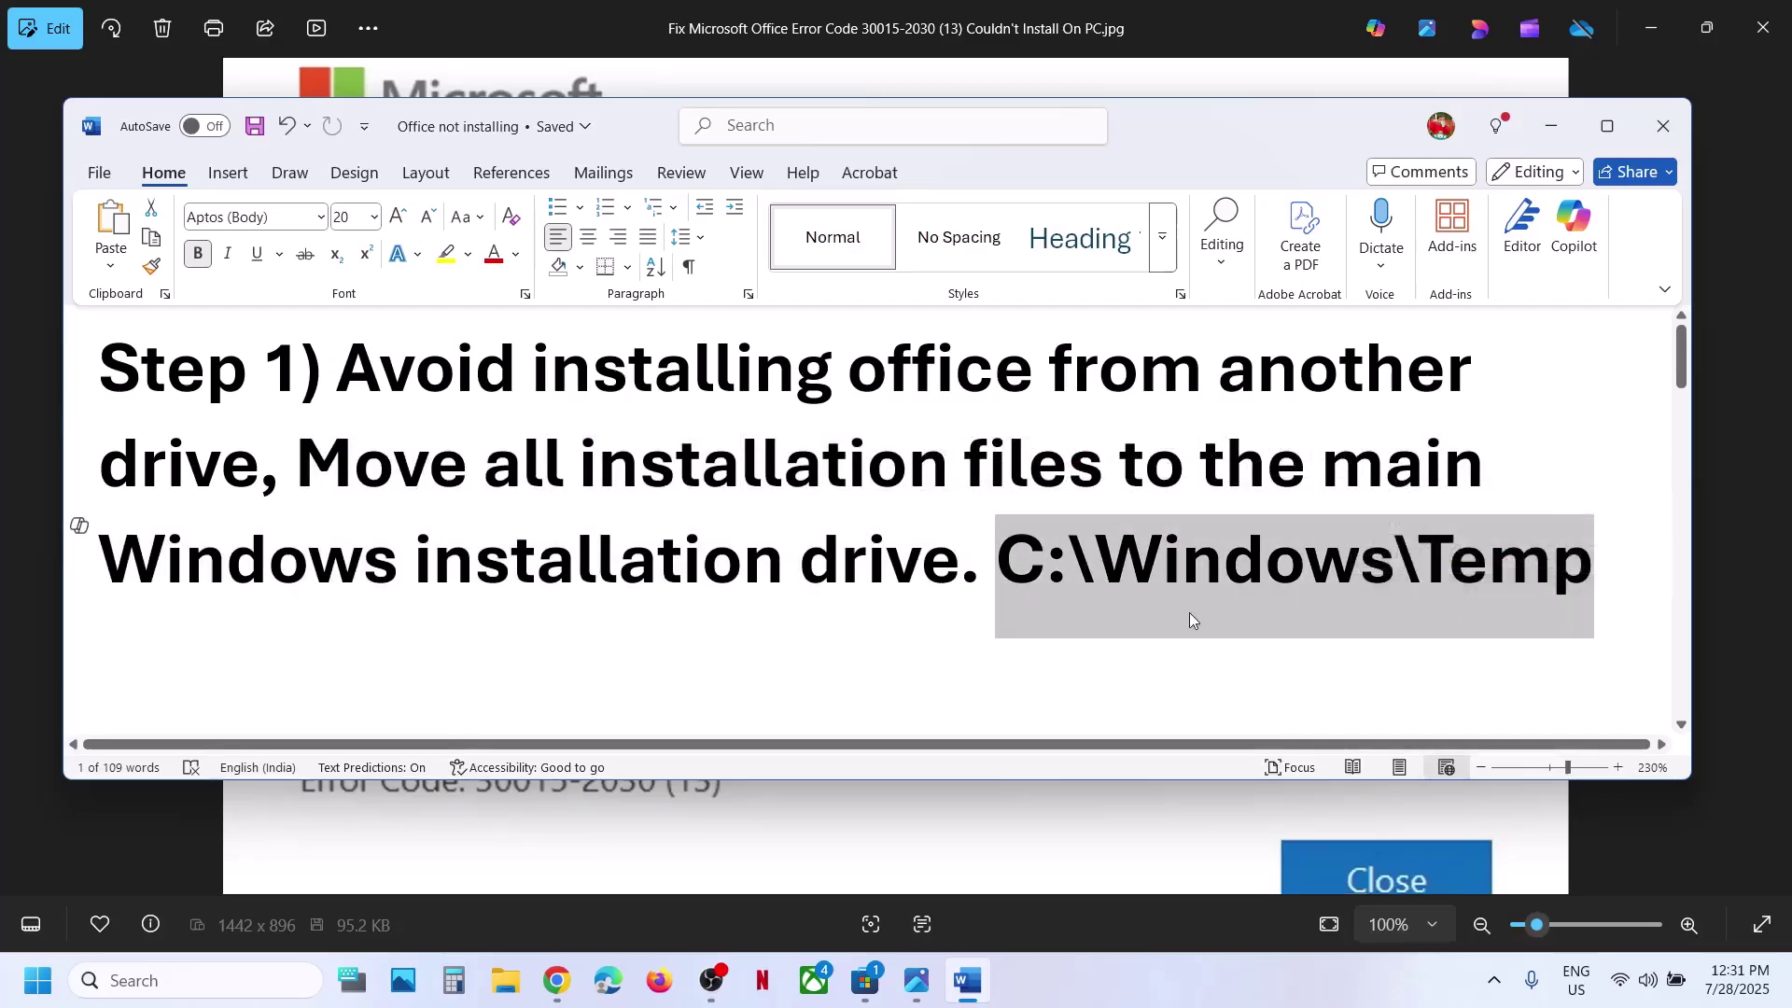
Switch to File Explorer and open the Temp folder inside the Windows folder on the OS (C:) drive
click(505, 980)
click(101, 487)
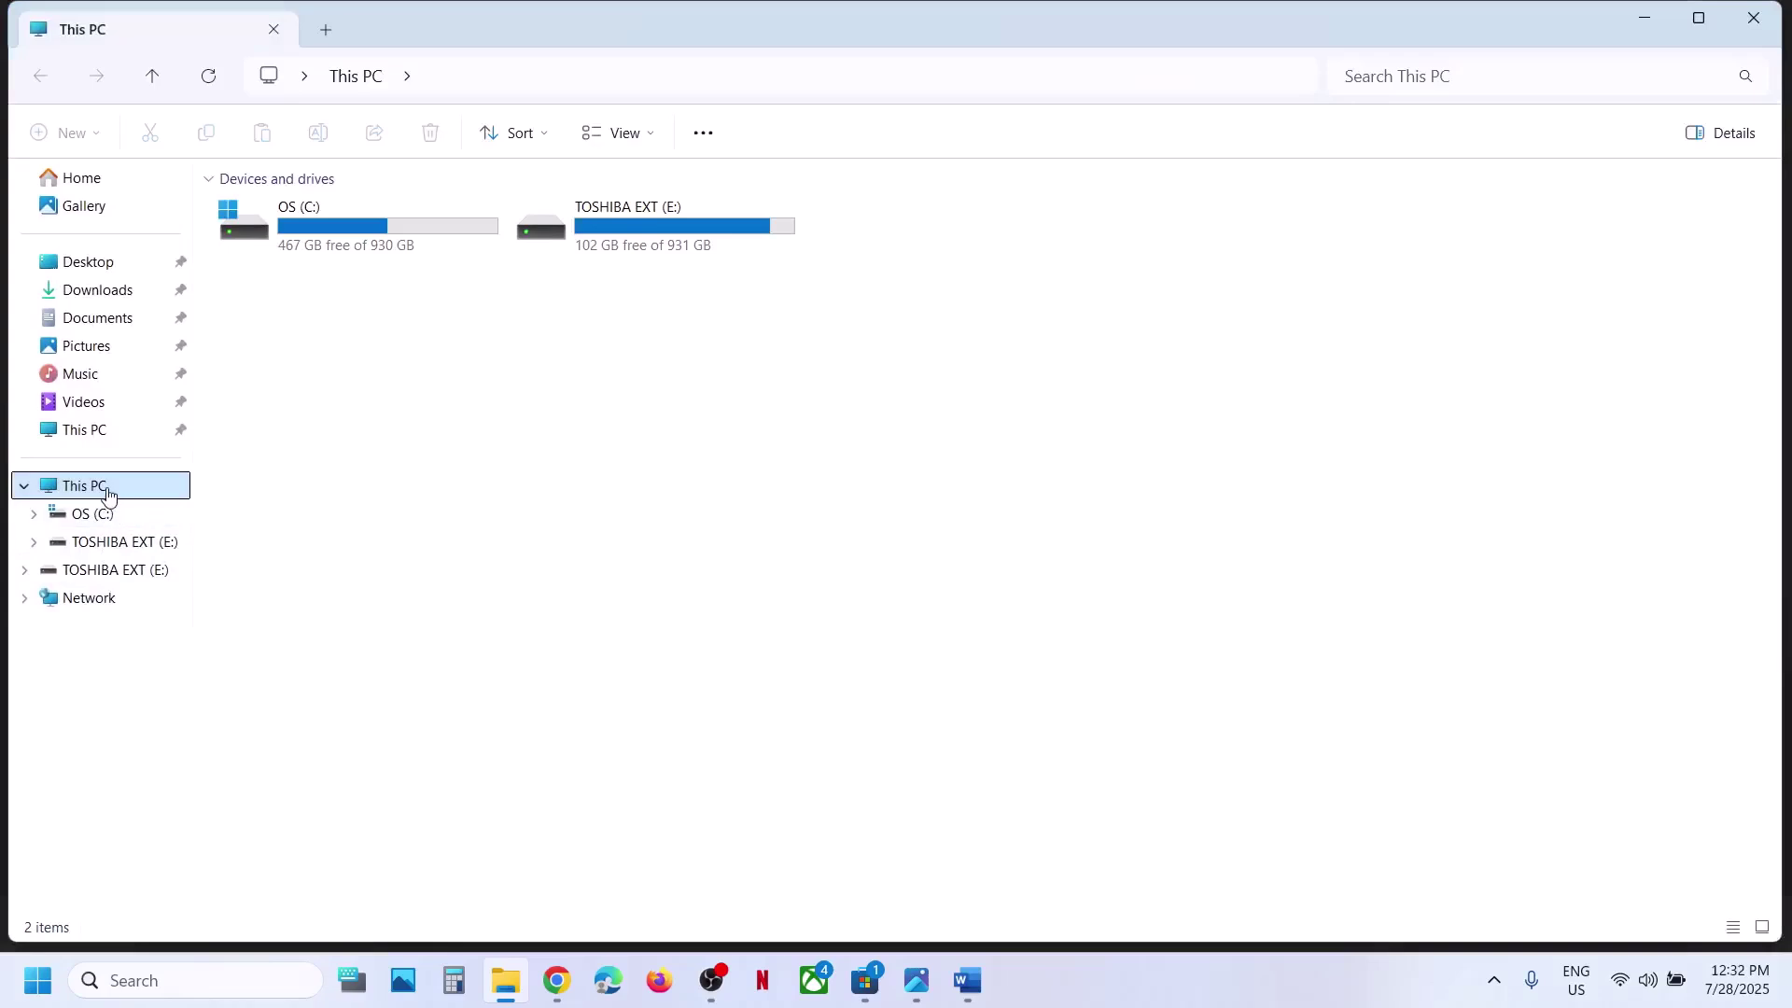
click(328, 192)
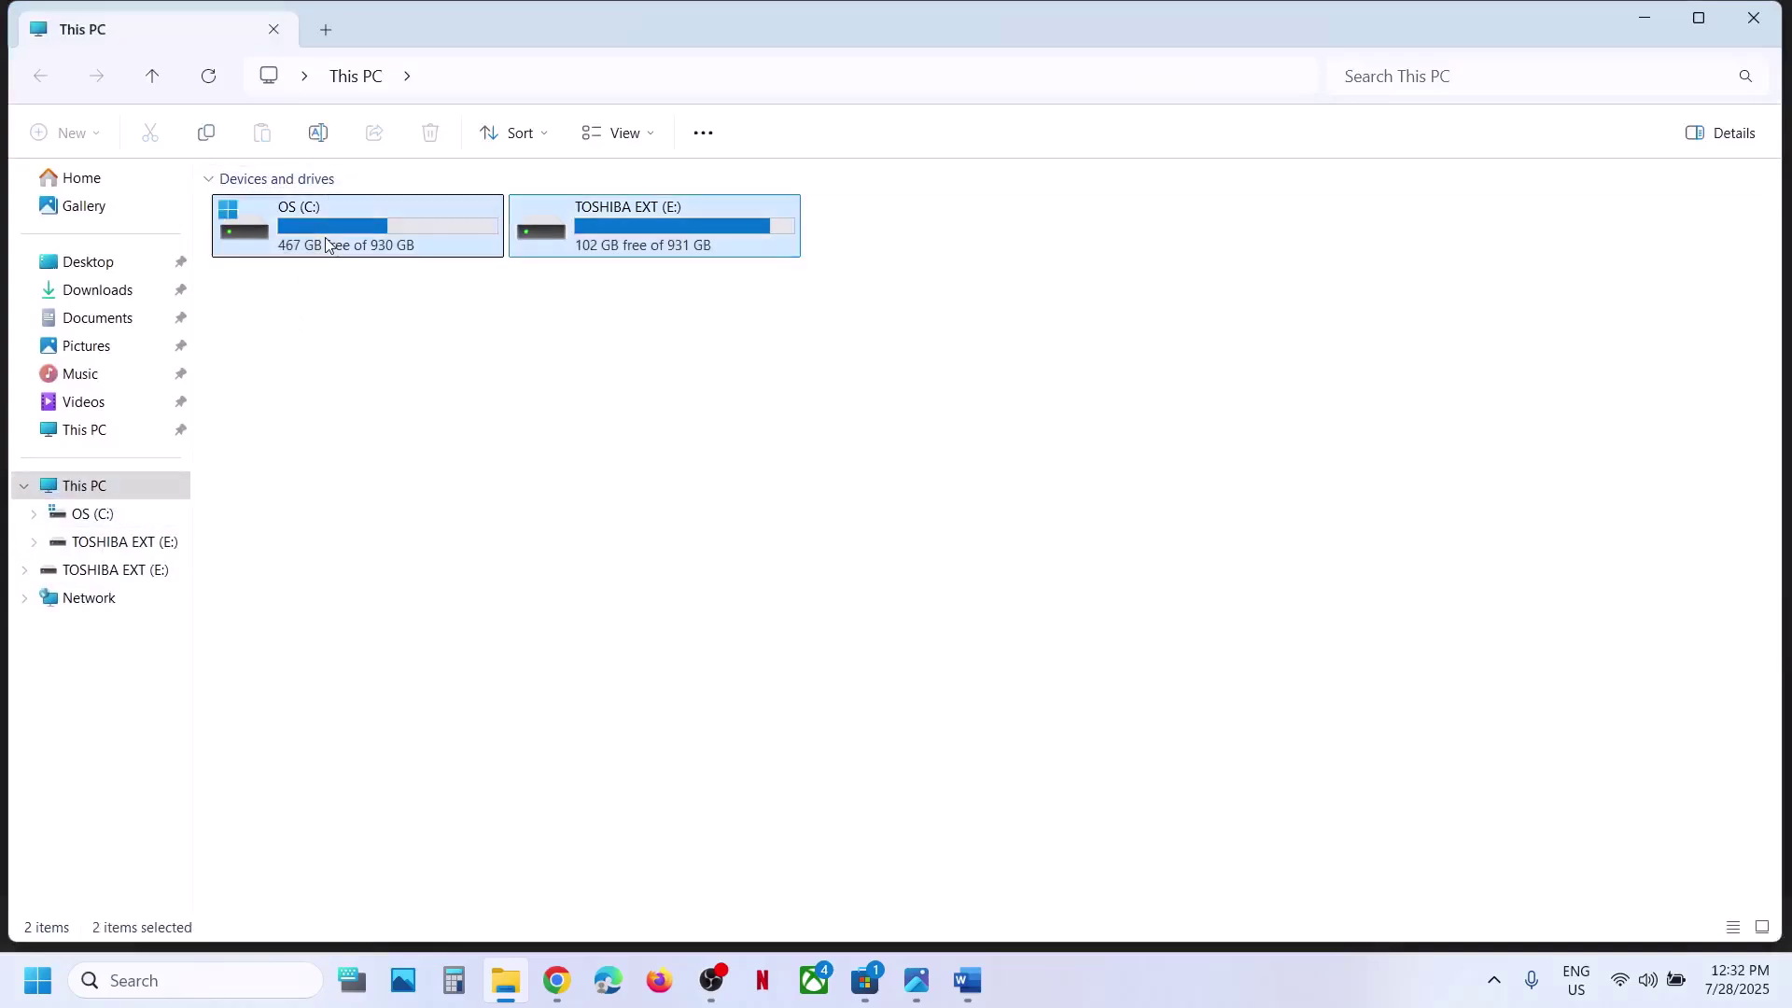
double_click(325, 237)
scroll(309, 597, down, 1)
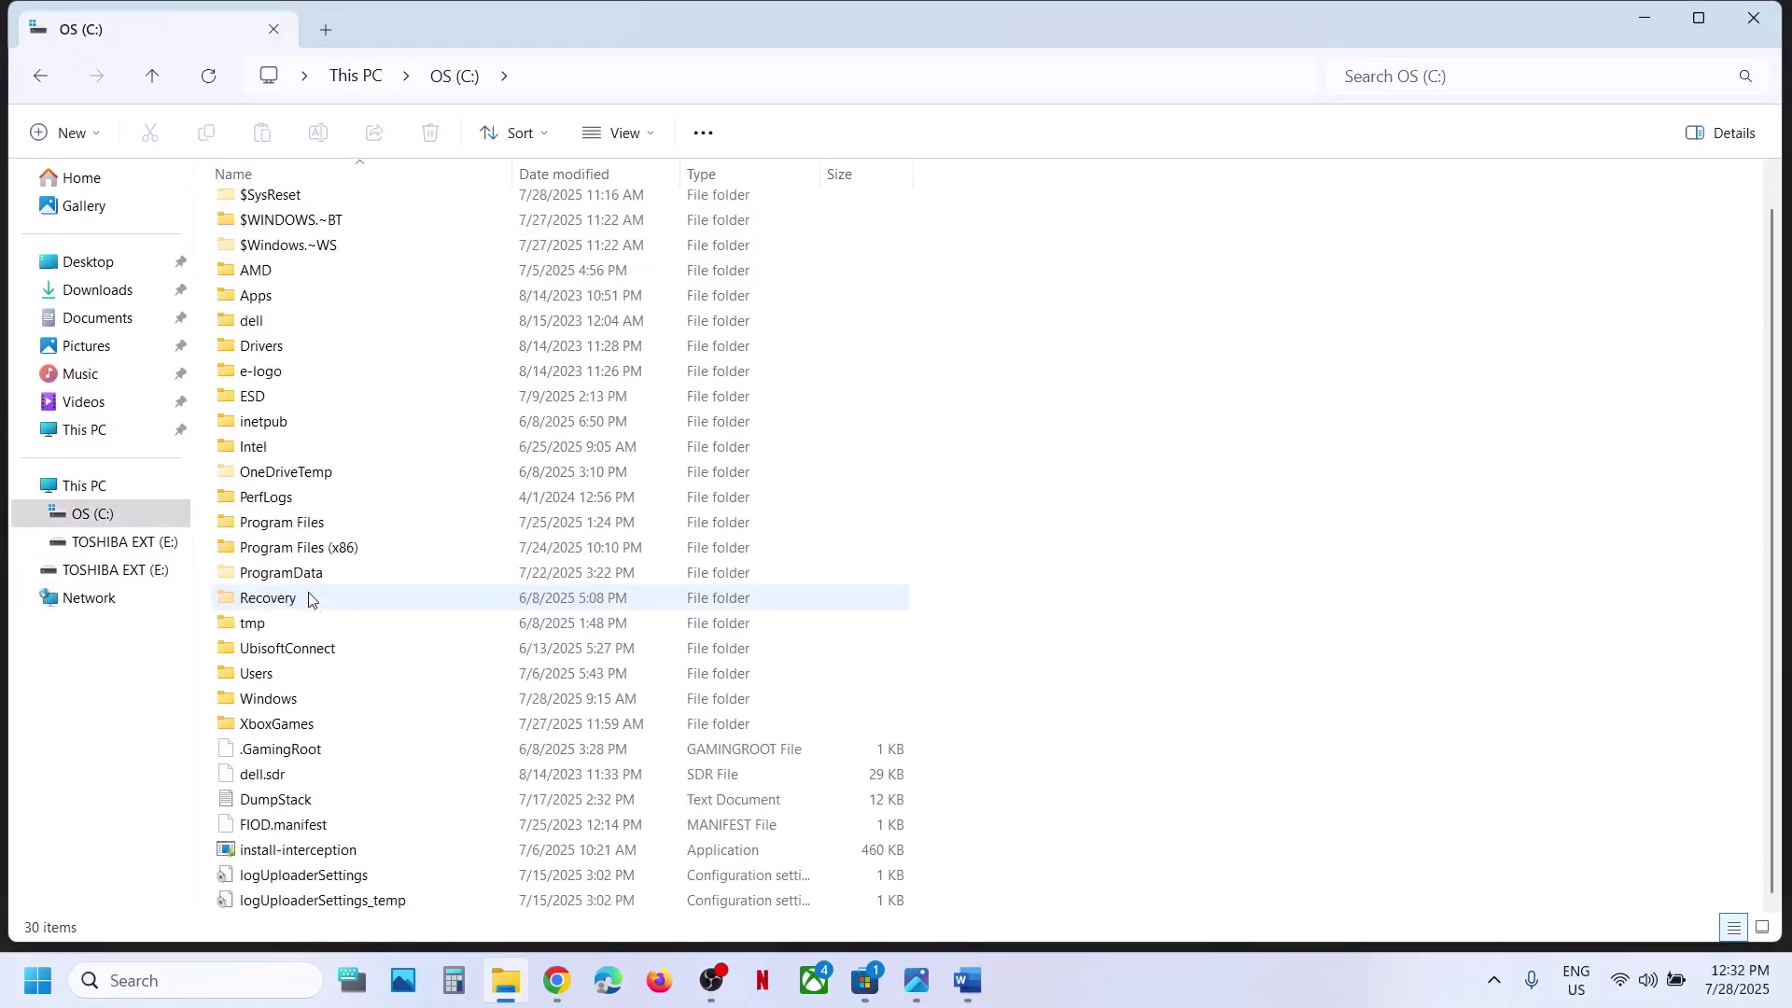
double_click(251, 696)
key(t)
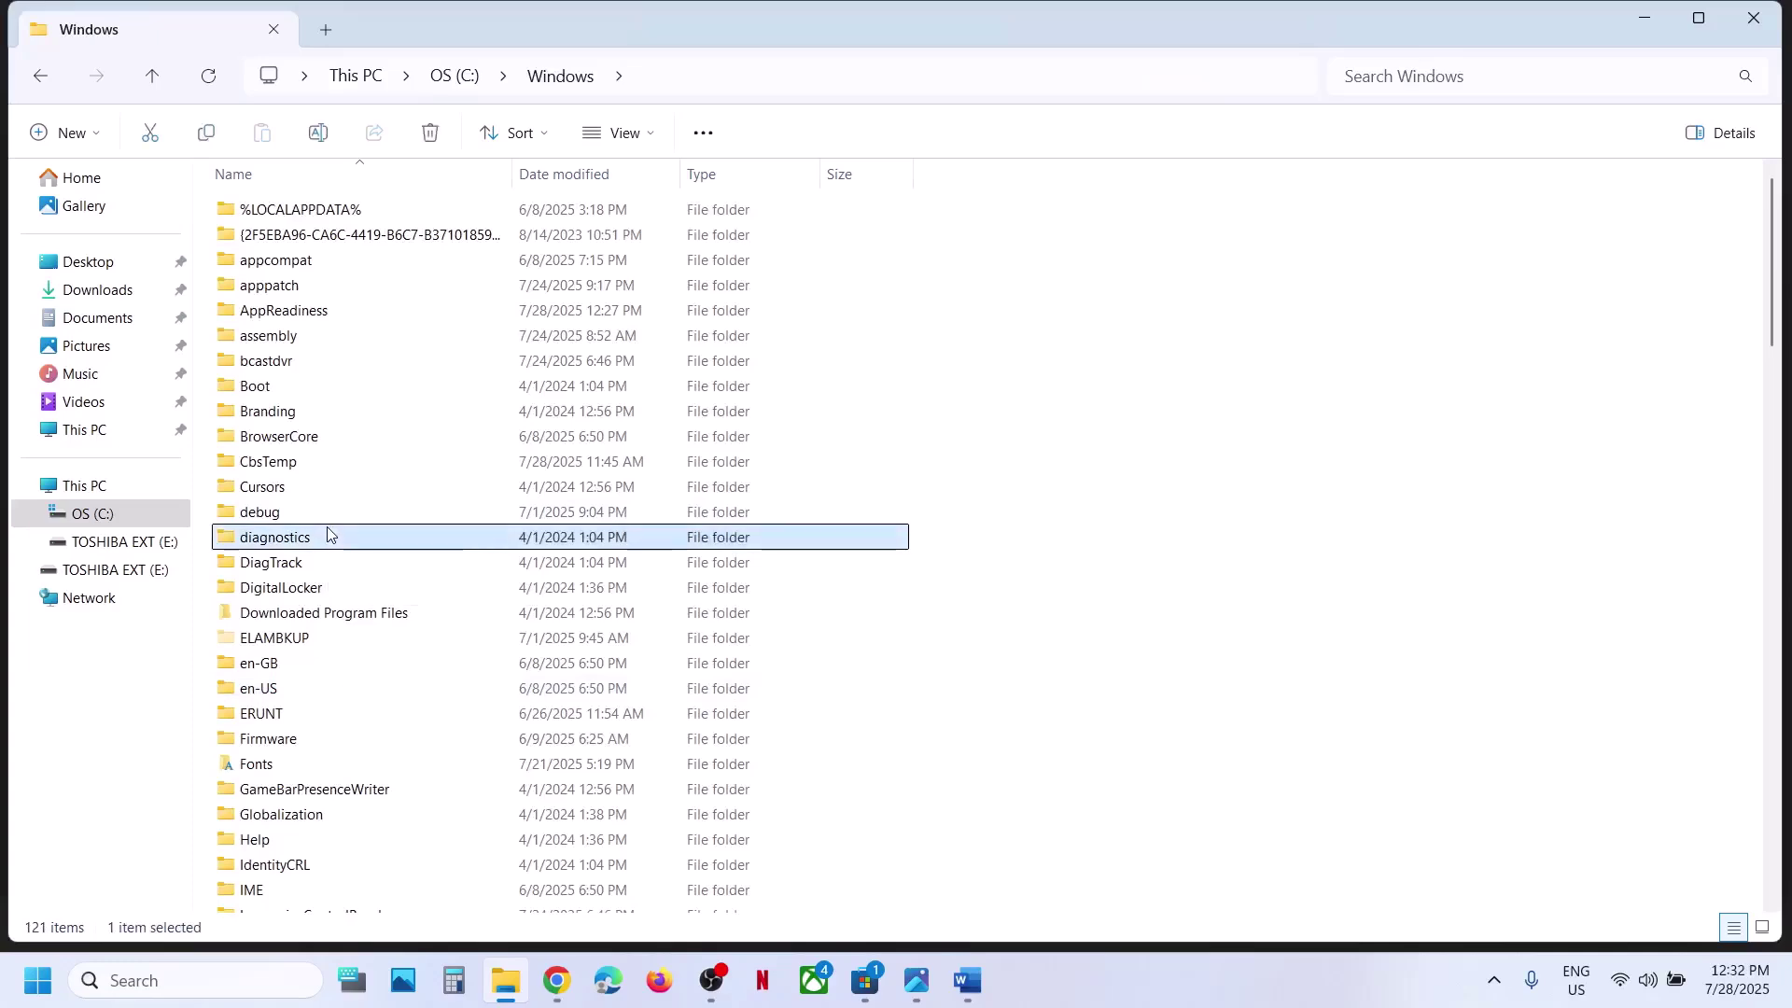
double_click(272, 256)
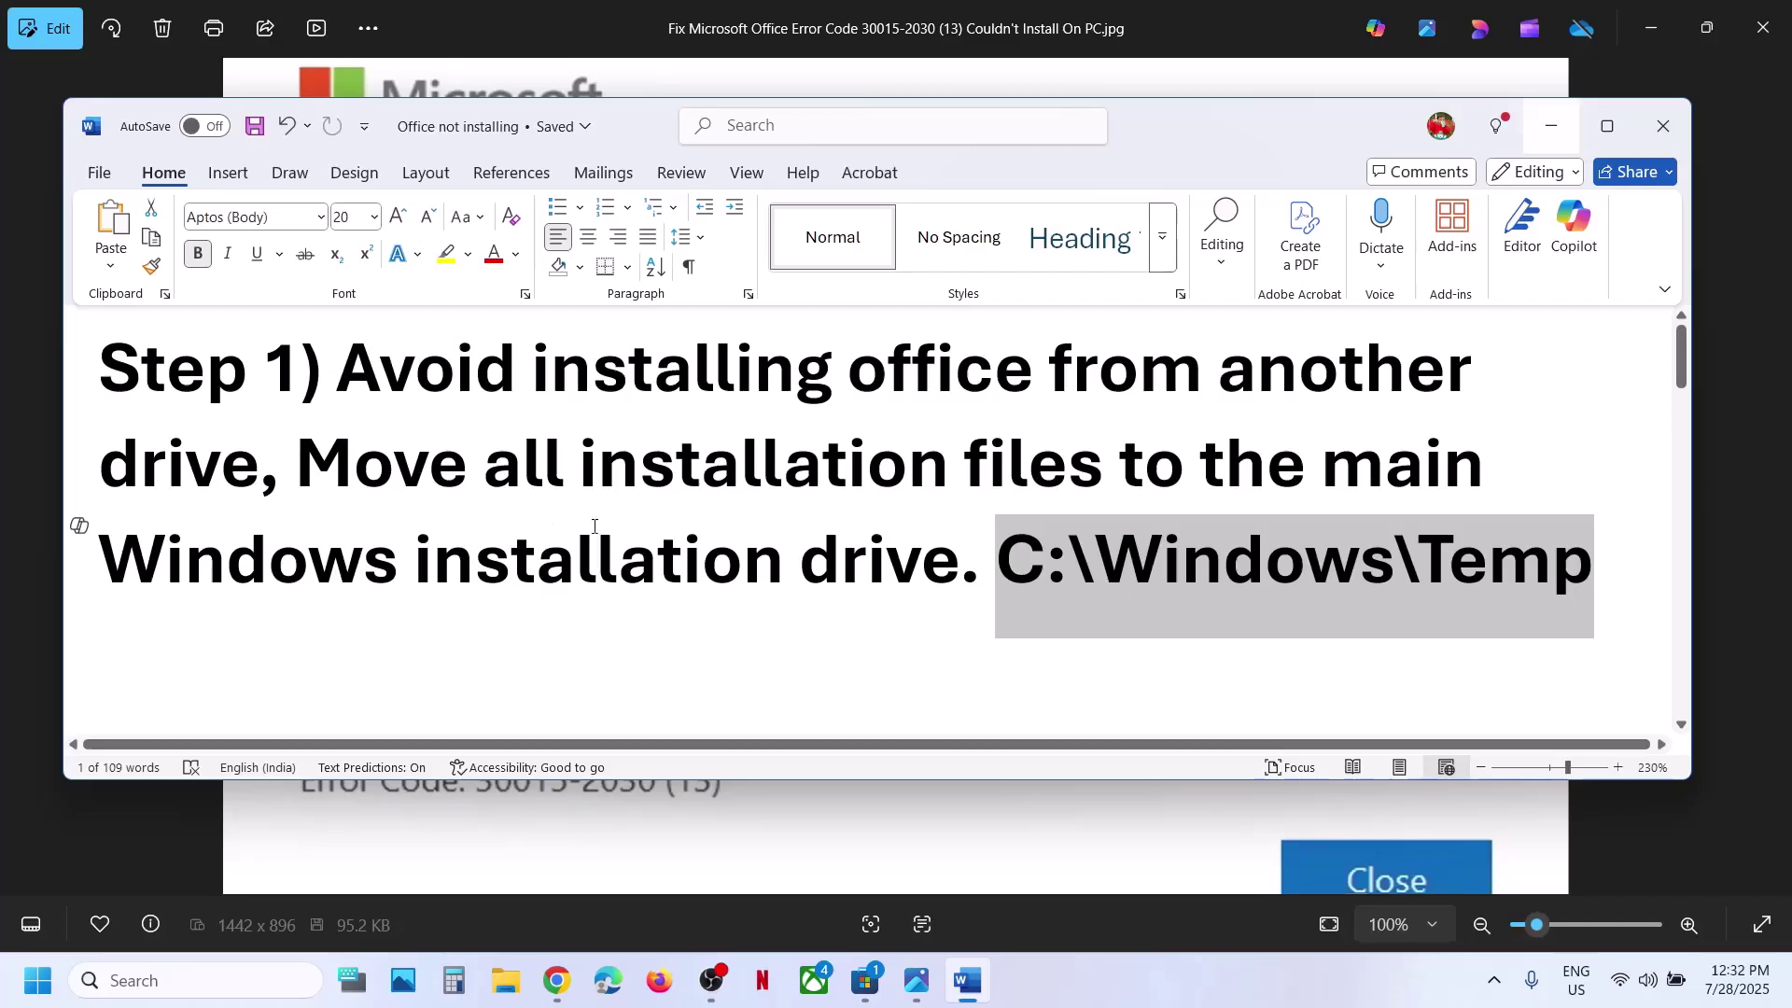
Review Step 2 of the document and open the Network and Sharing Center in Control Panel
scroll(594, 526, down, 5)
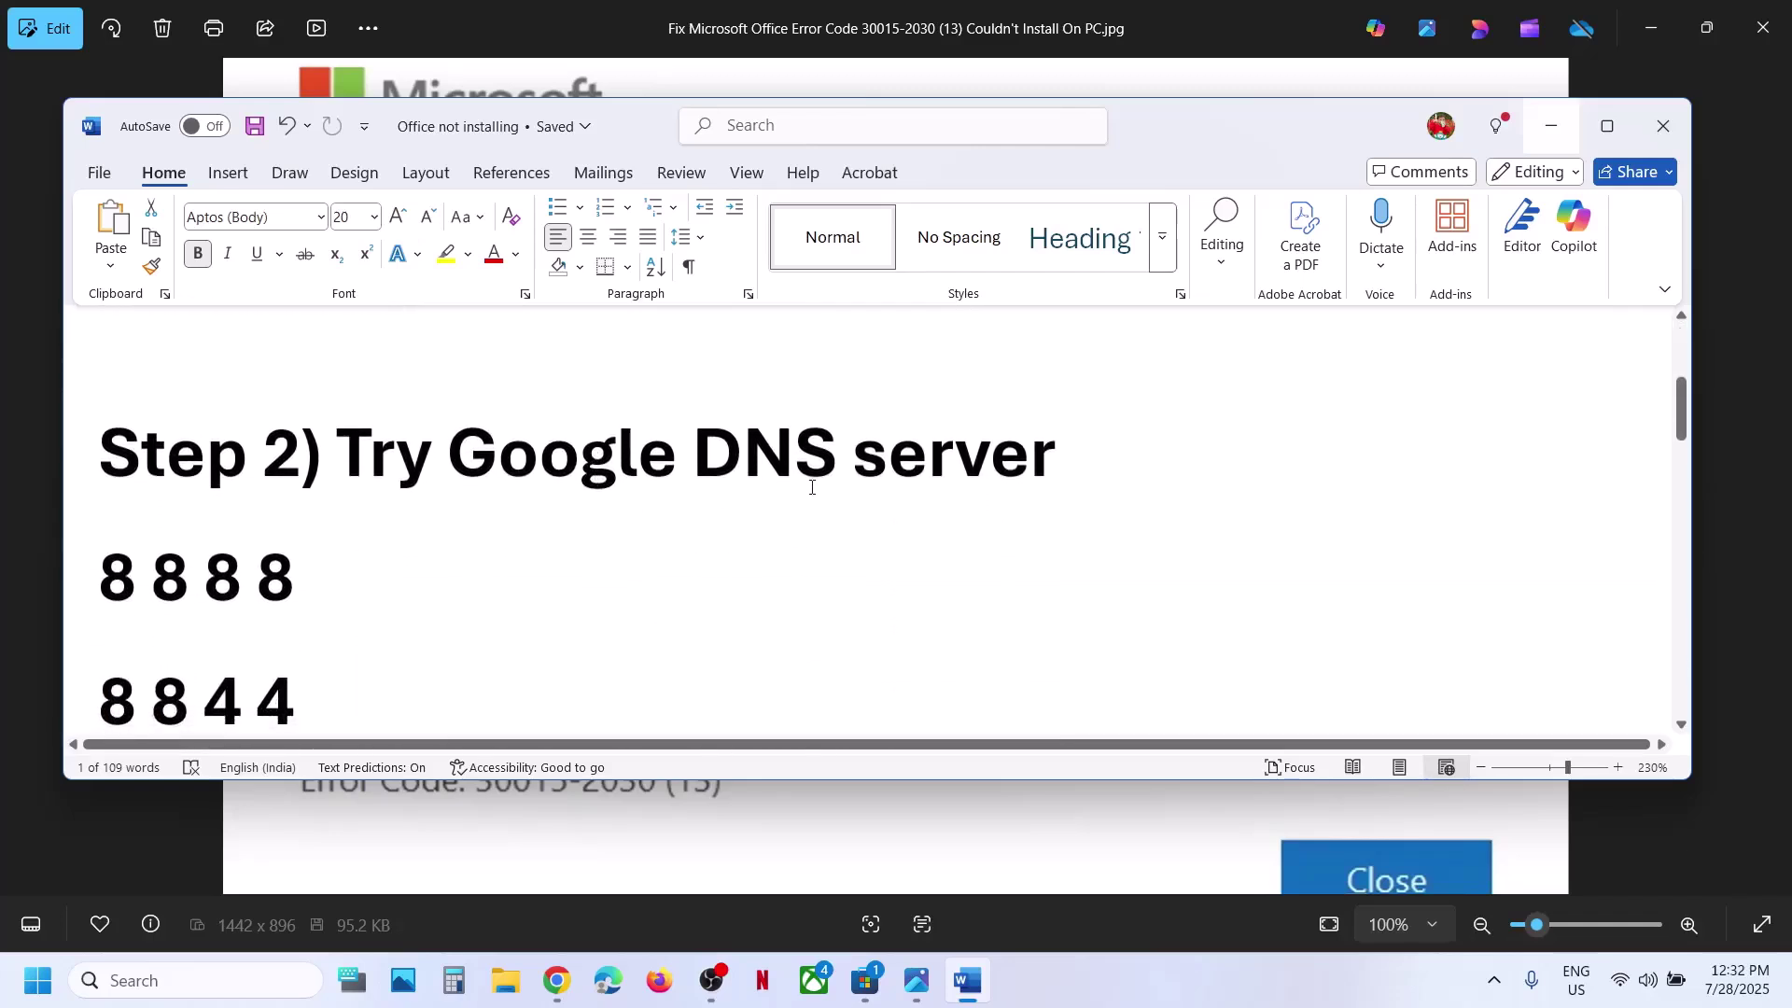
scroll(564, 572, down, 1)
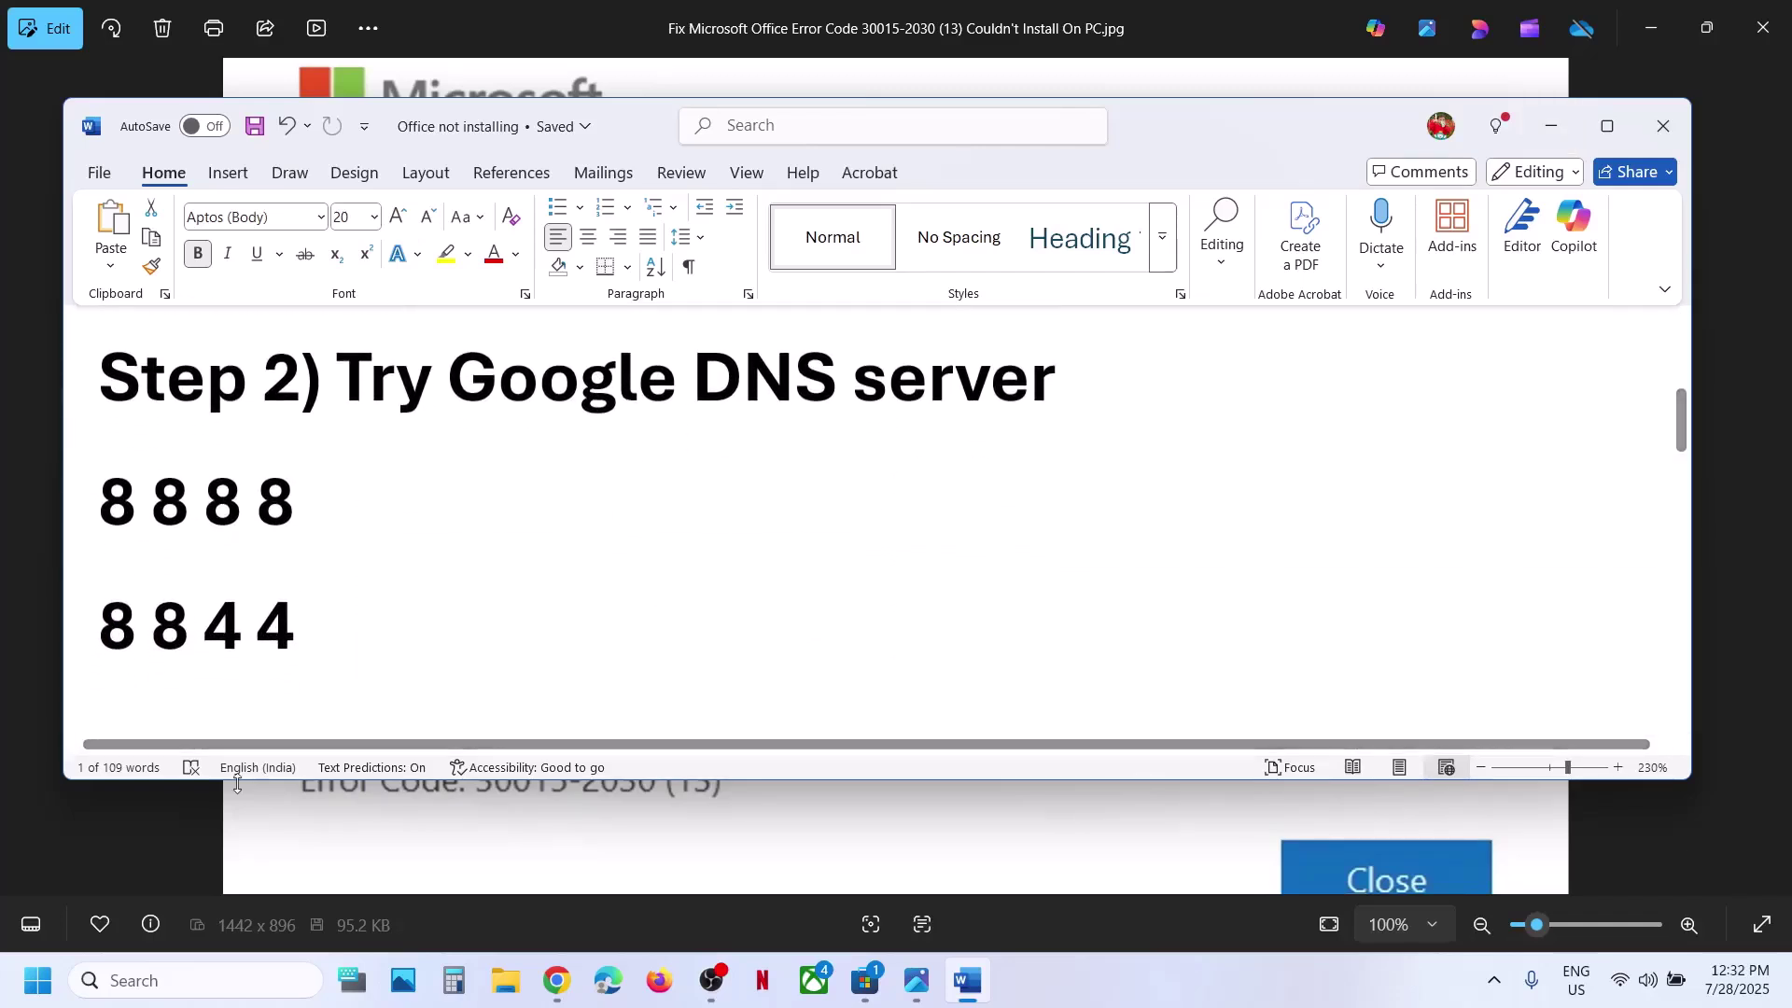
click(174, 980)
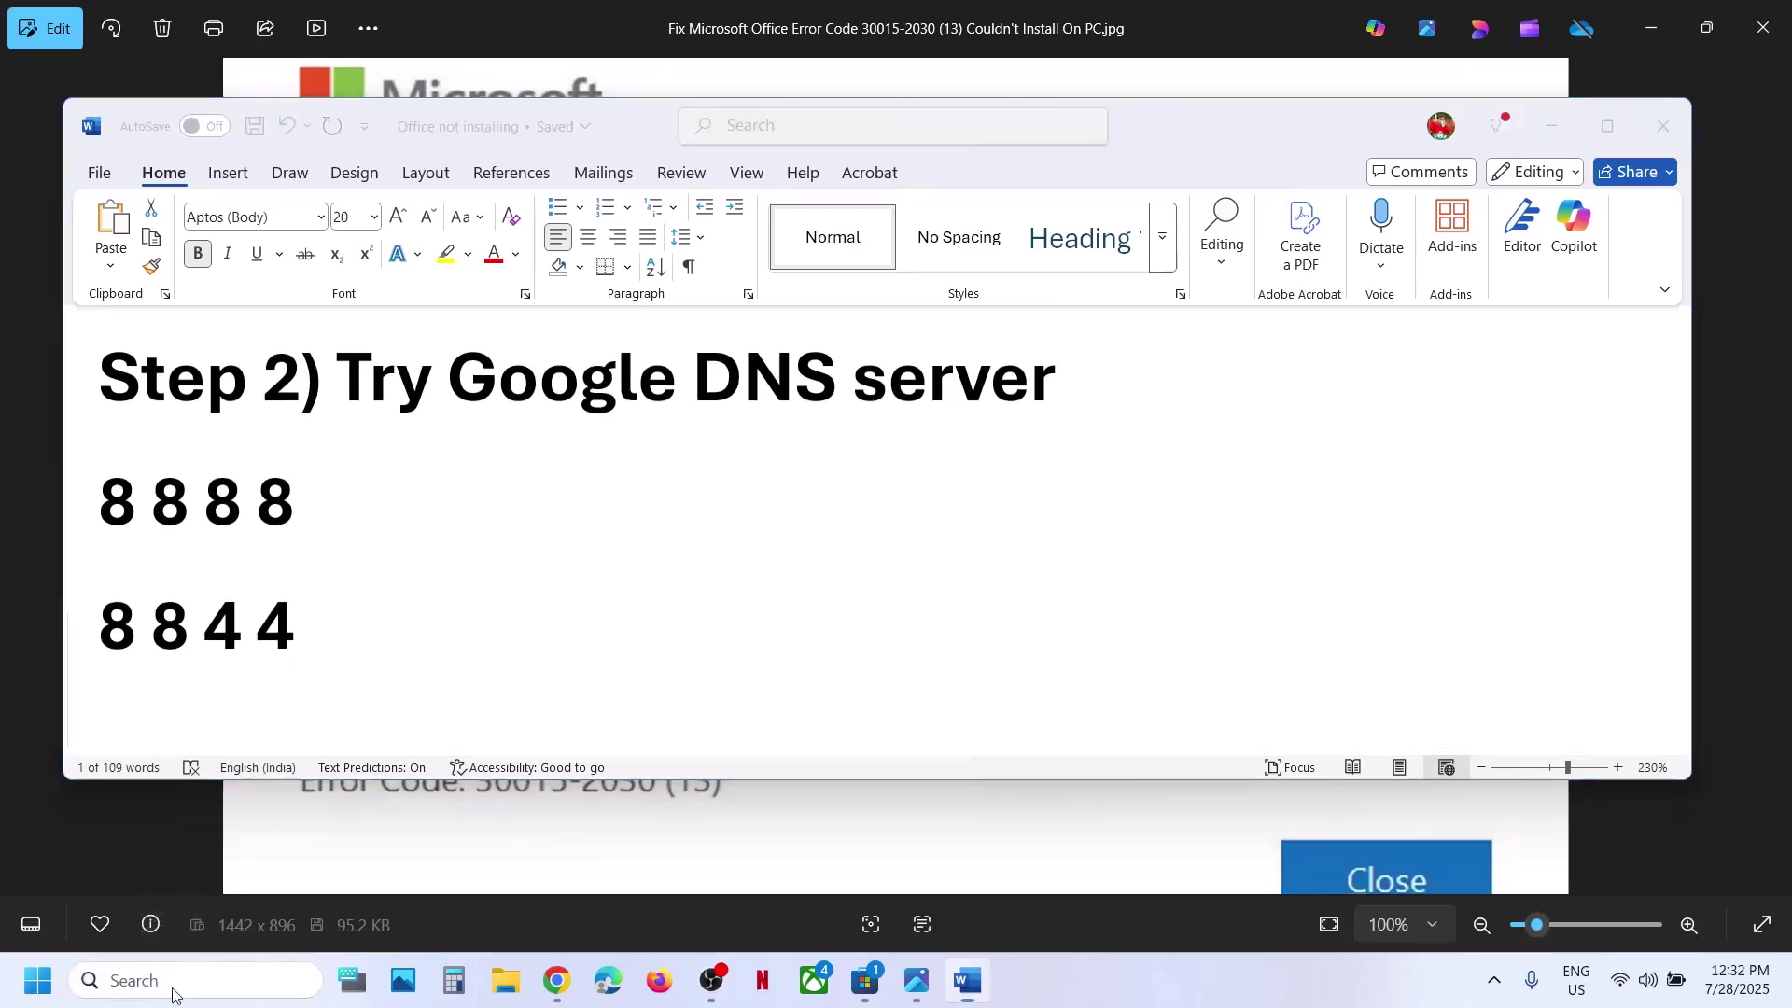
text(control)
key(Return)
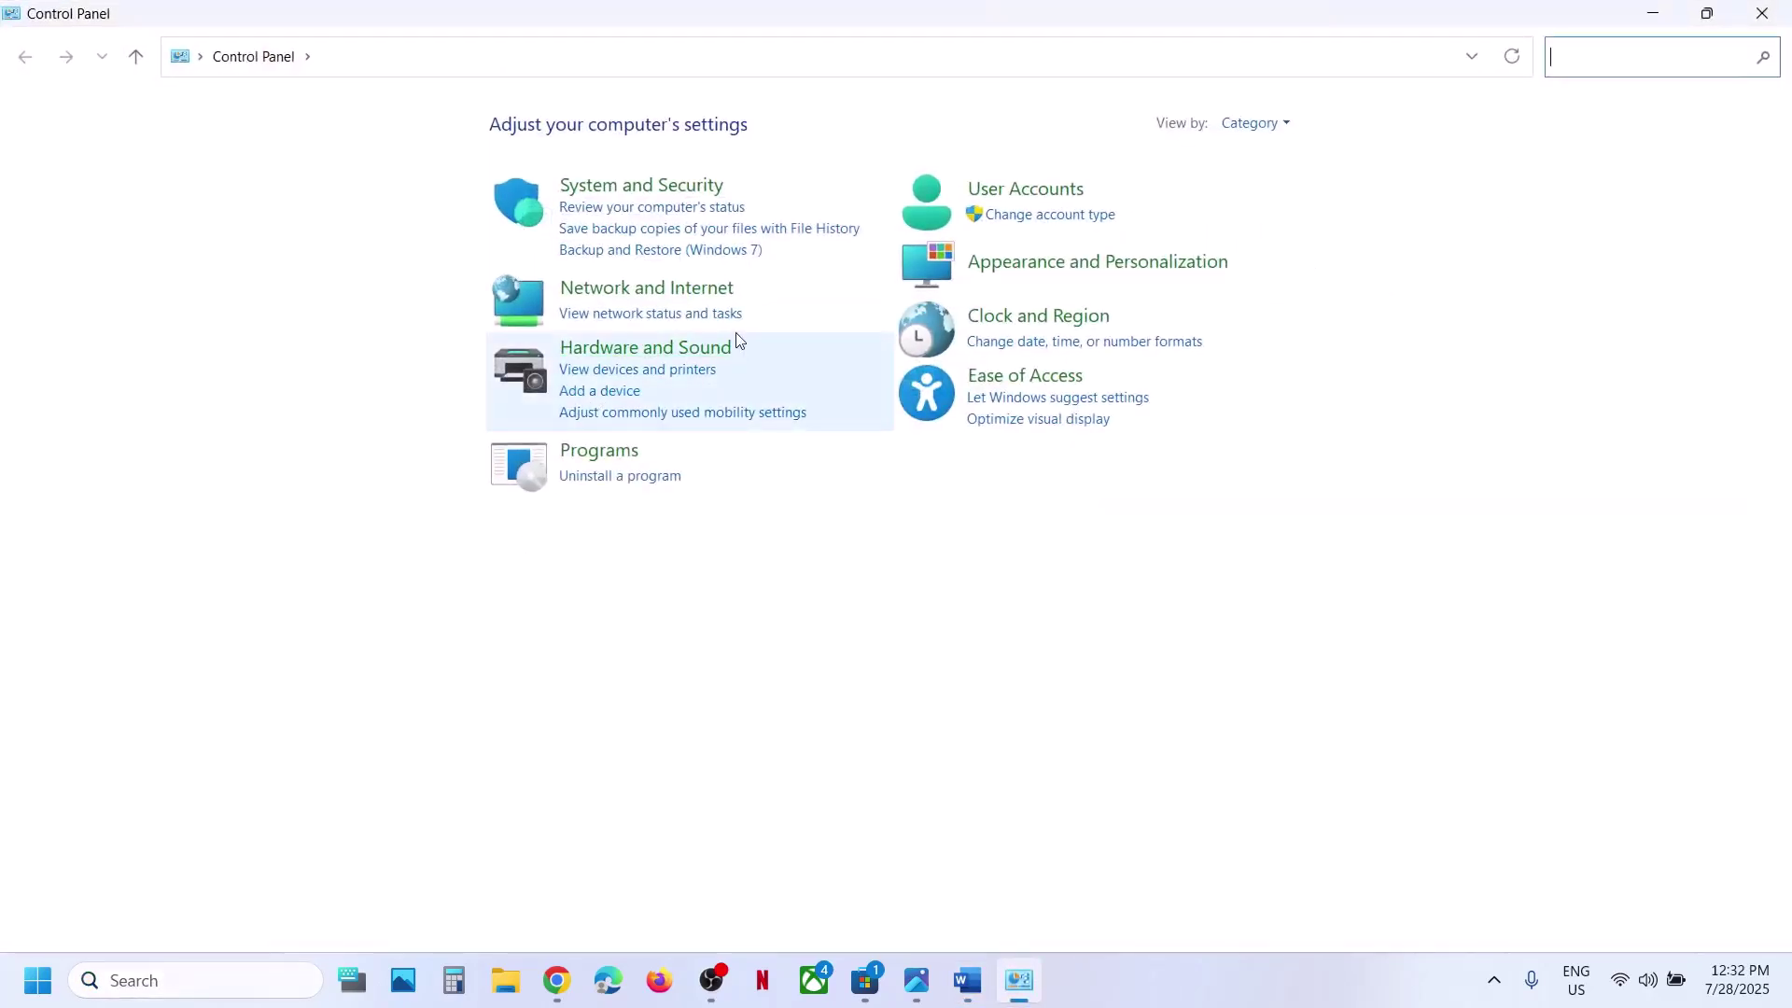
click(635, 290)
click(476, 122)
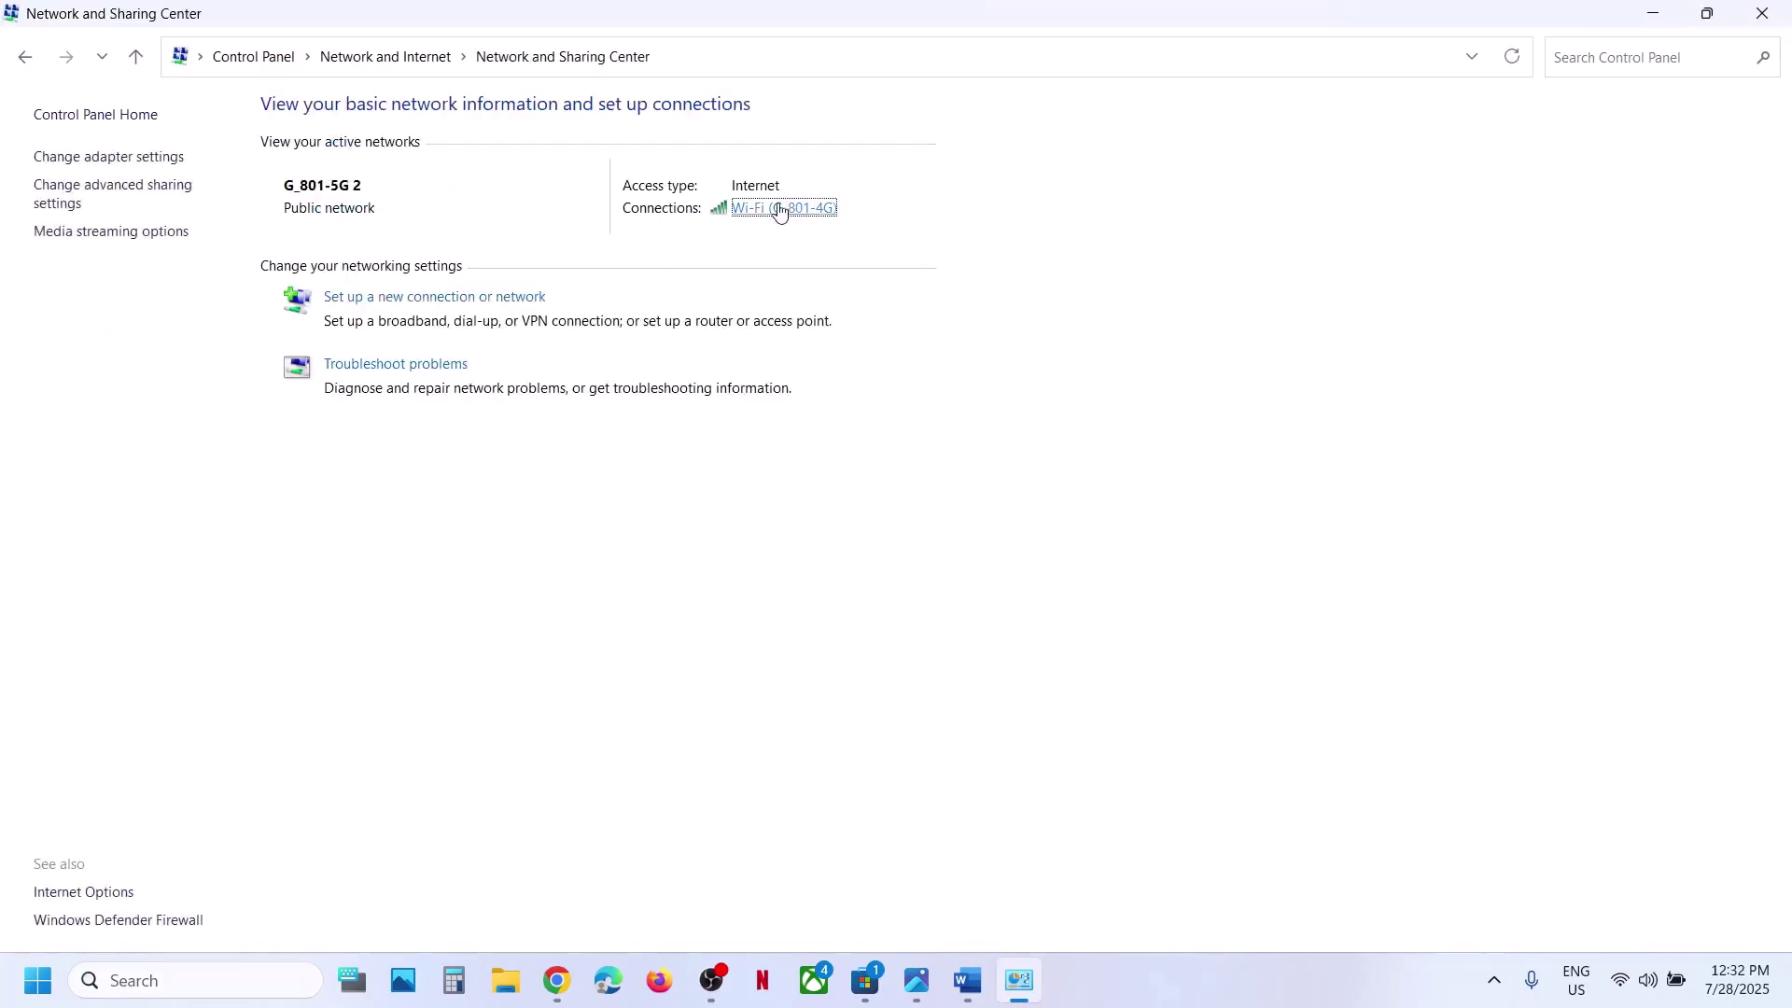
Open the Internet Protocol Version 4 (TCP/IPv4) properties of the active Wi-Fi connection
click(780, 208)
drag(871, 257, 678, 203)
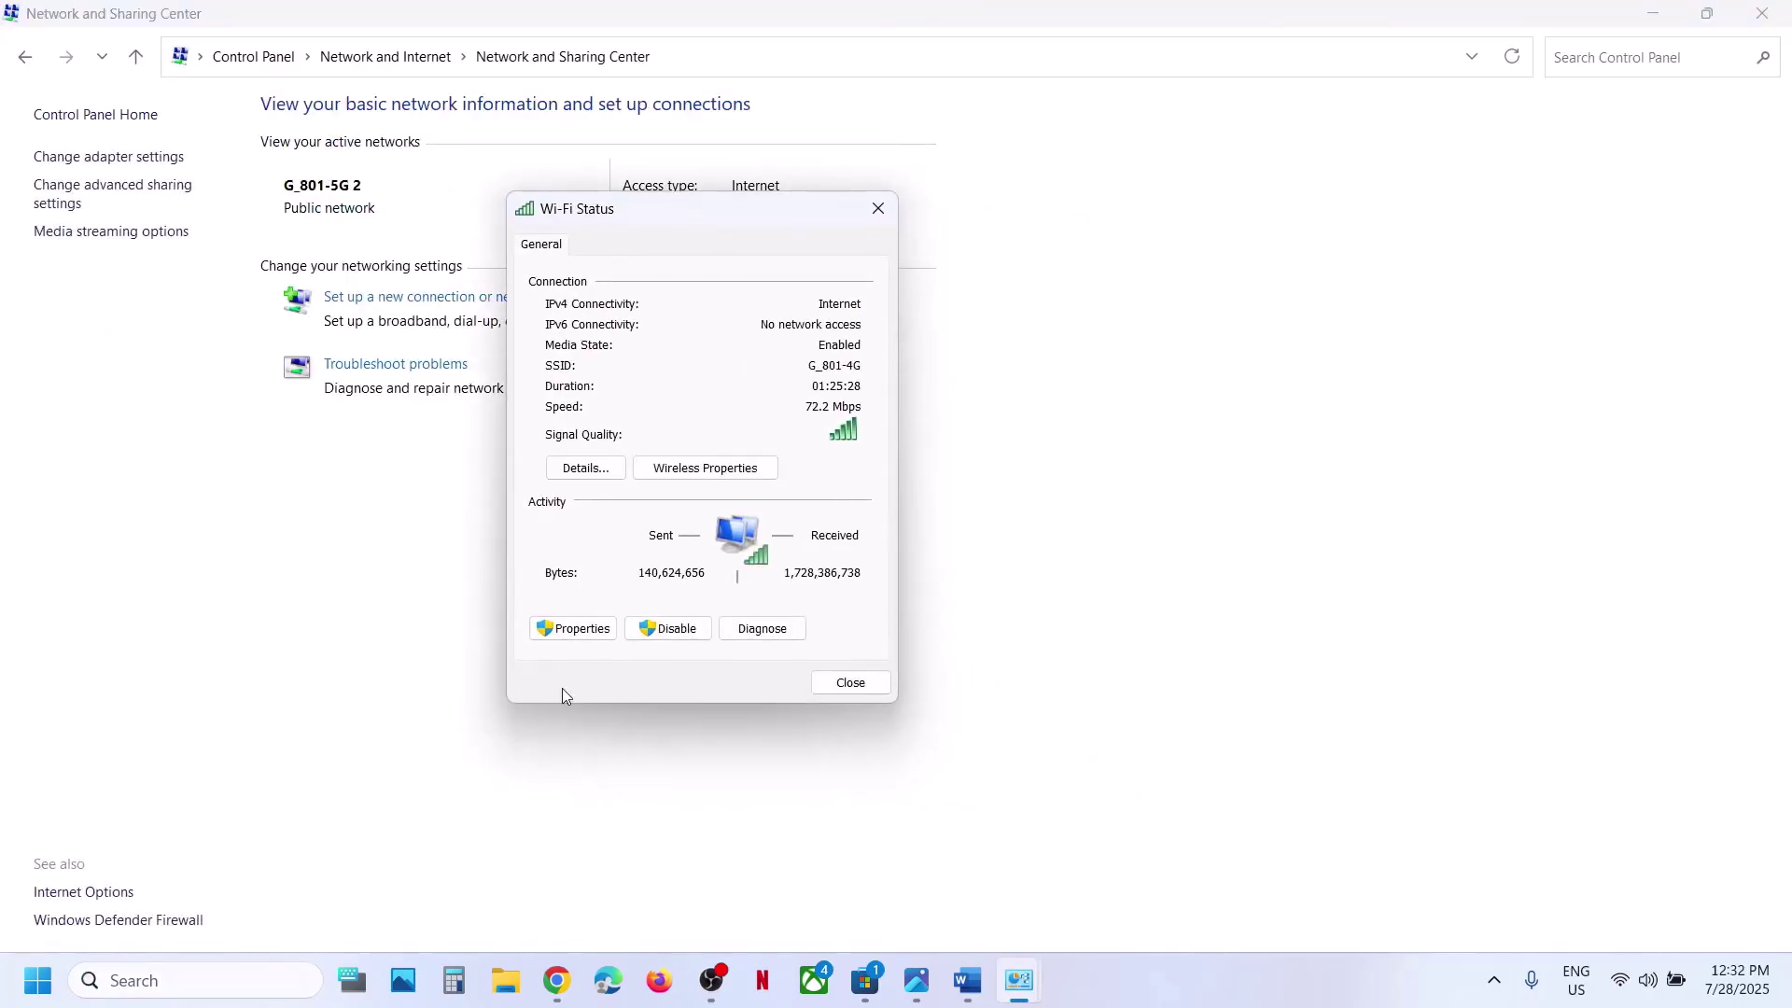
click(588, 638)
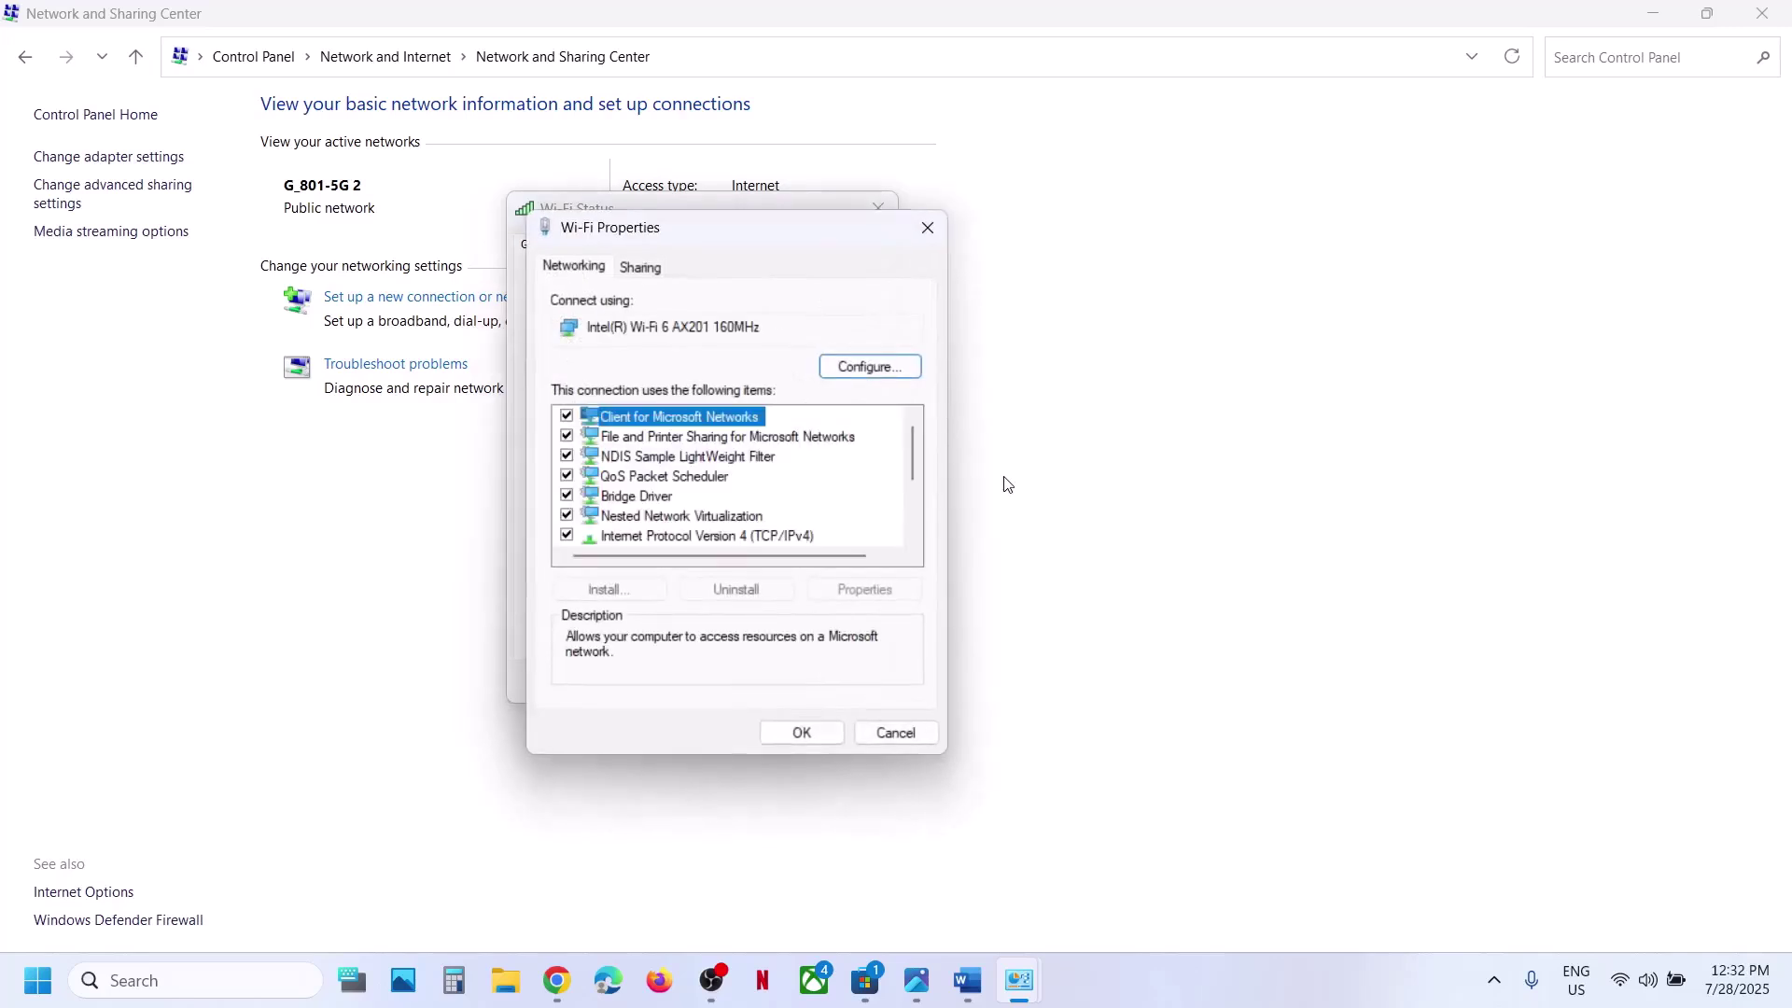
click(687, 535)
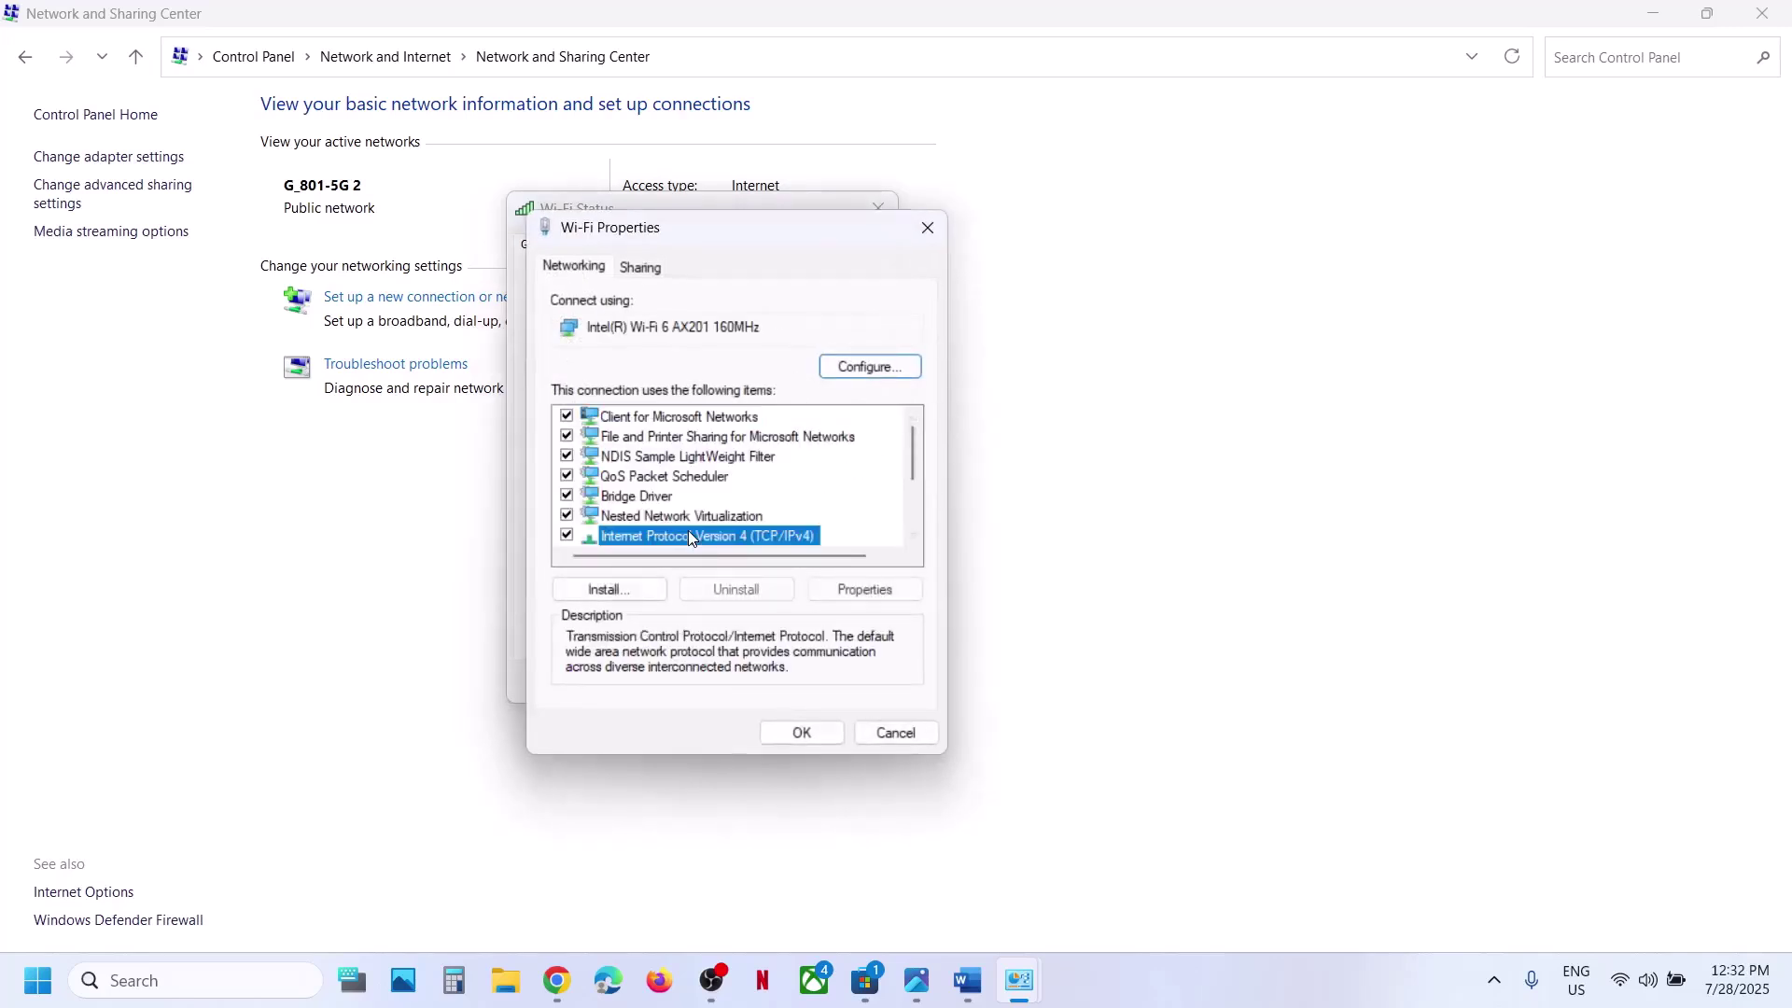
scroll(687, 531, down, 1)
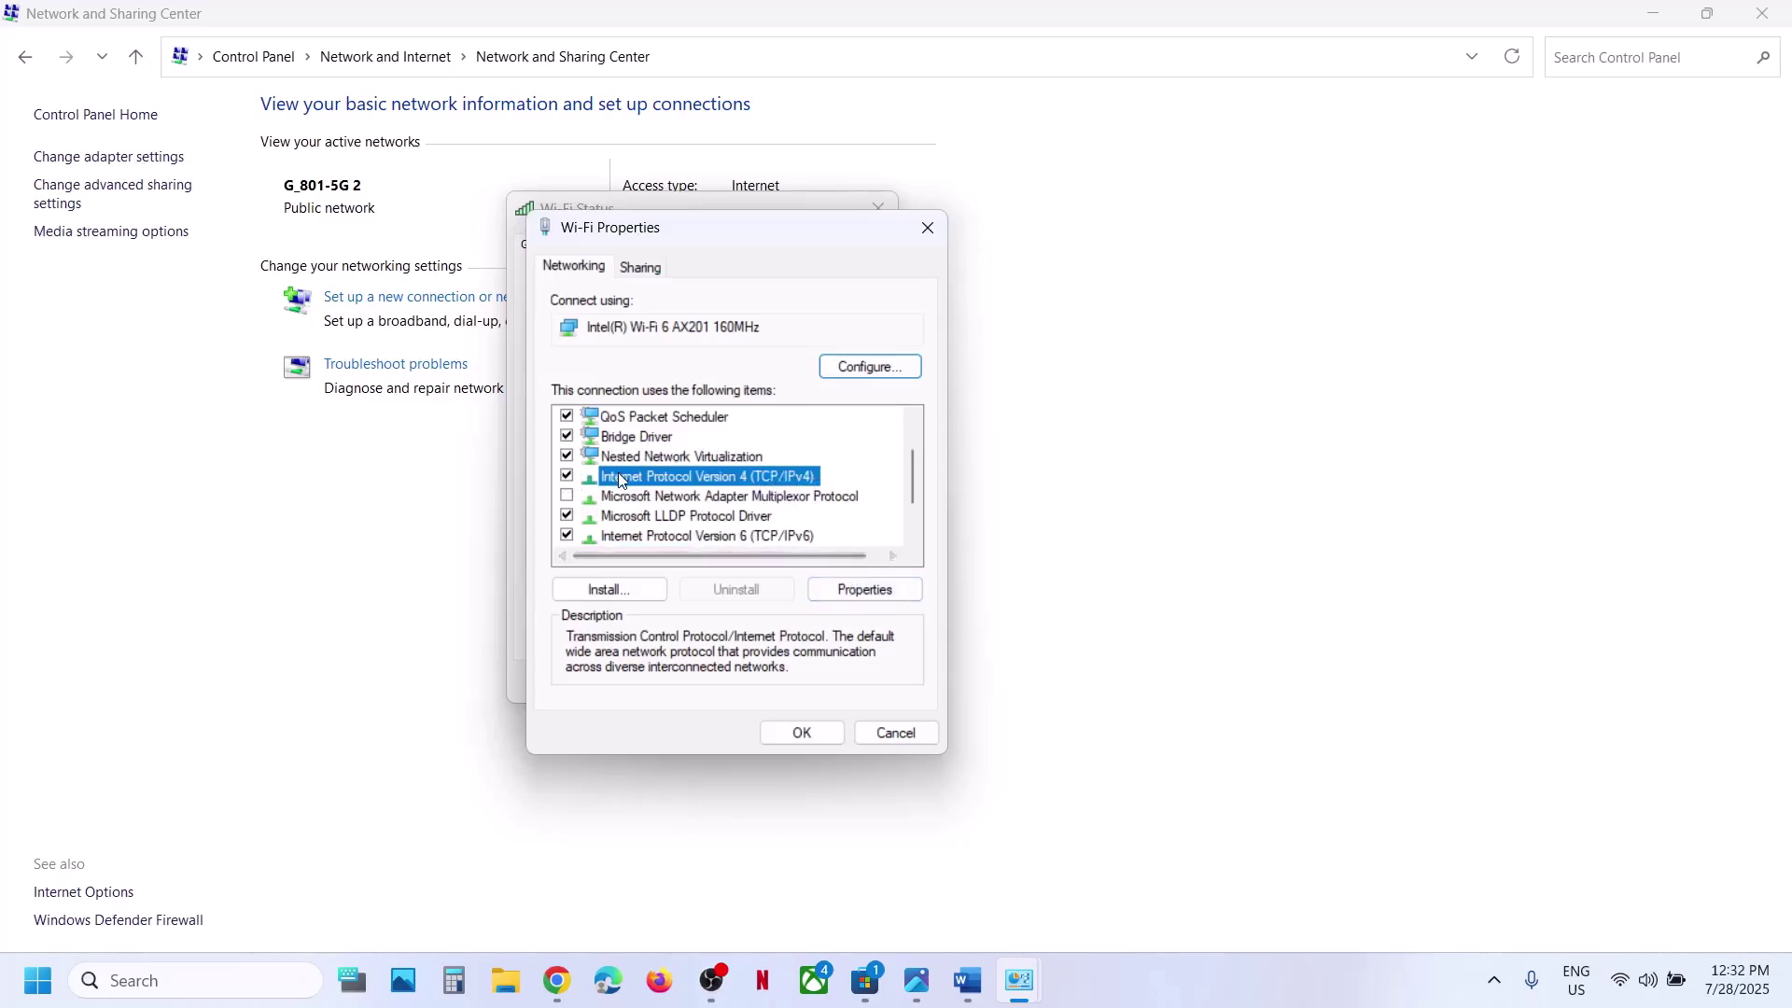
click(865, 589)
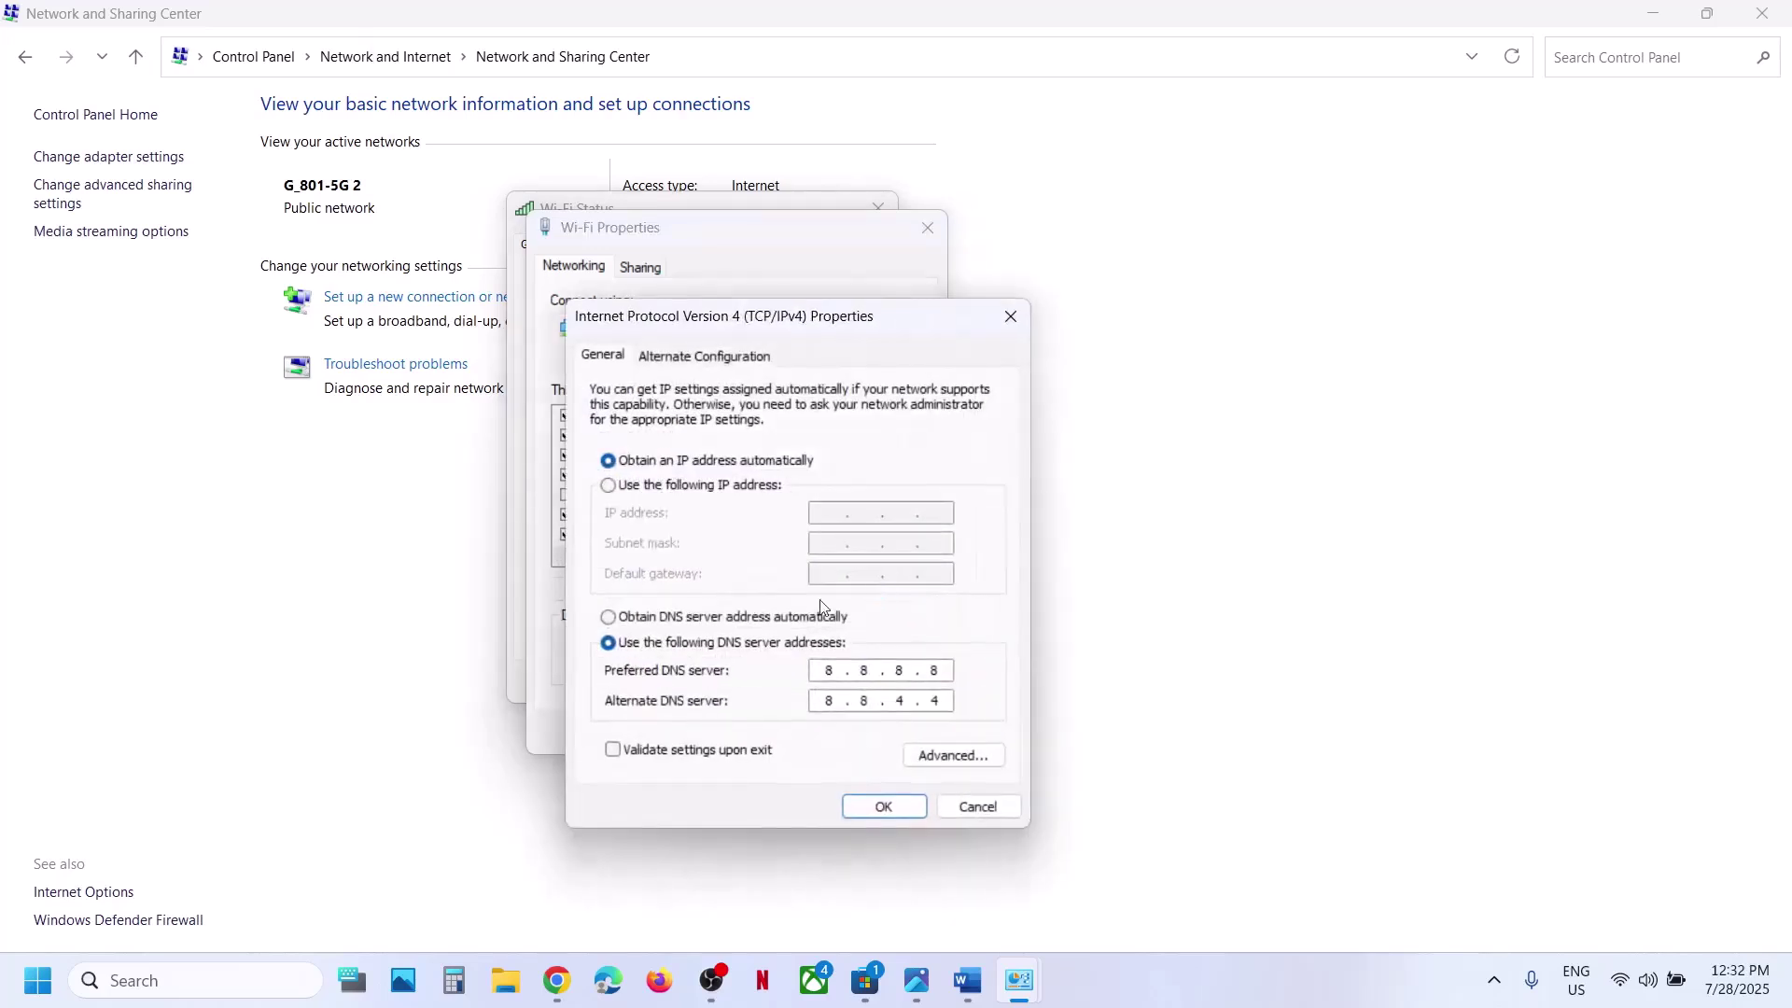
Apply 8.8.8.8 as the preferred and 8.8.4.4 as the alternate IPv4 DNS server, and close the network troubleshooter
click(610, 644)
click(609, 644)
text(8.)
key(Tab)
click(887, 804)
click(821, 736)
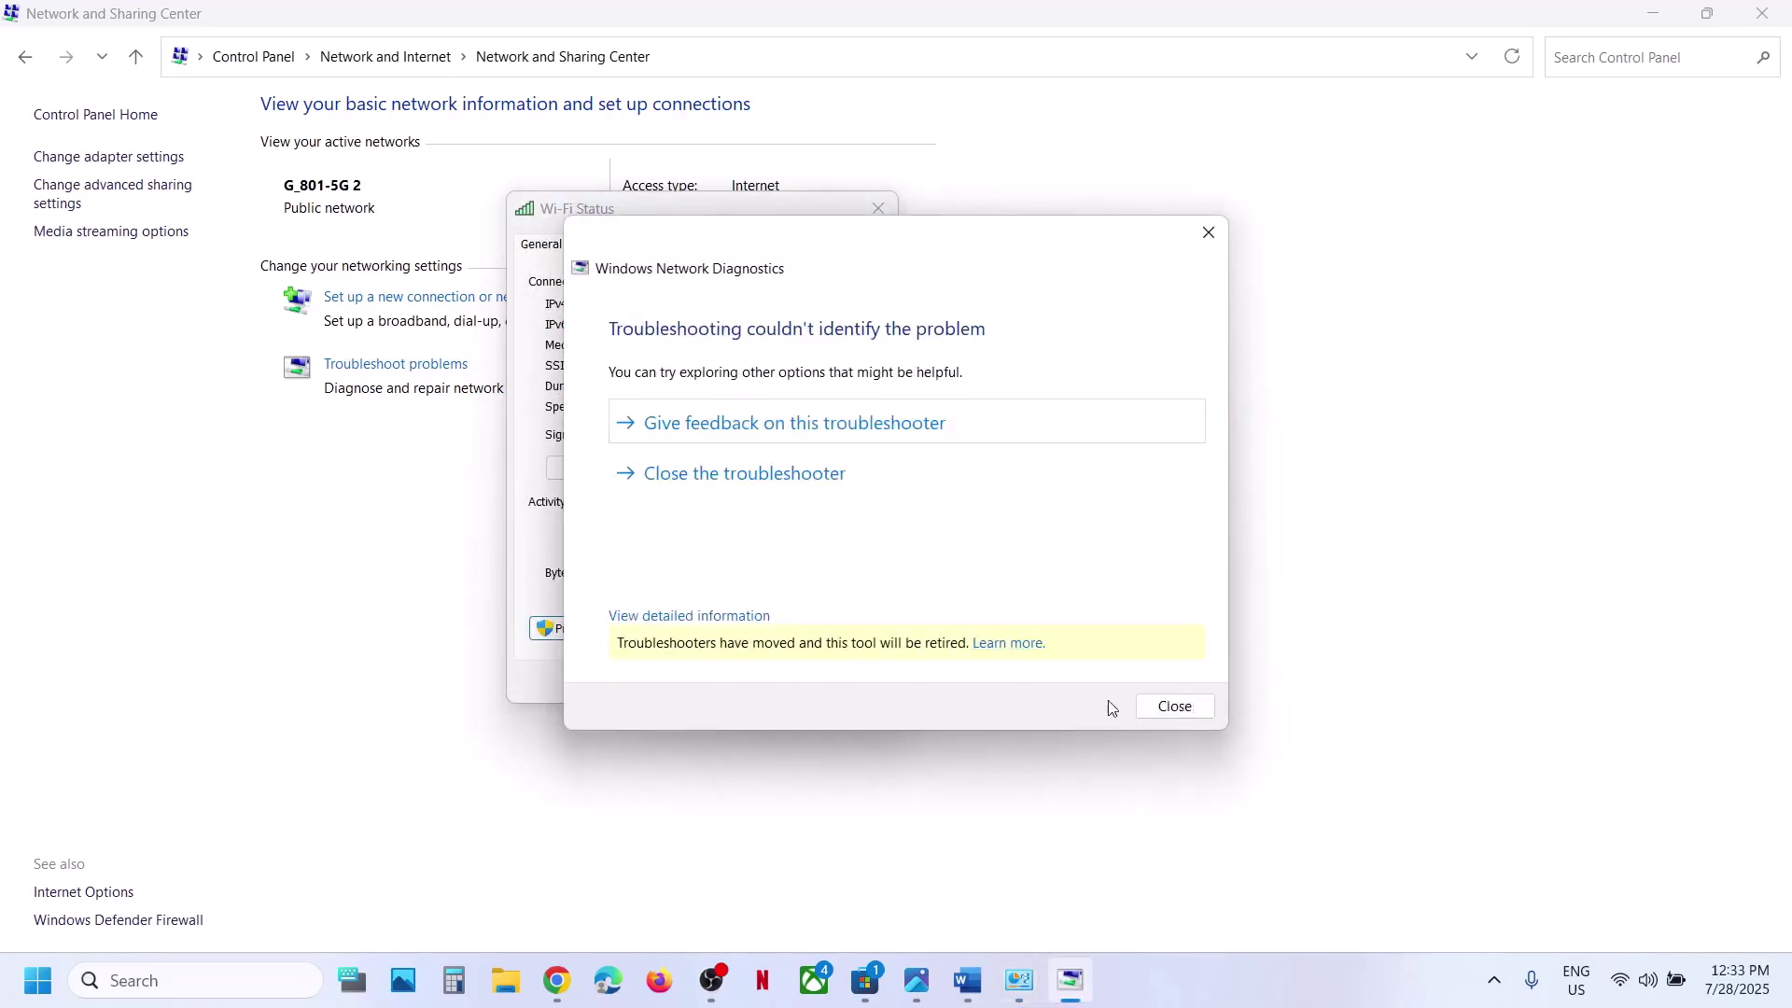
click(1170, 707)
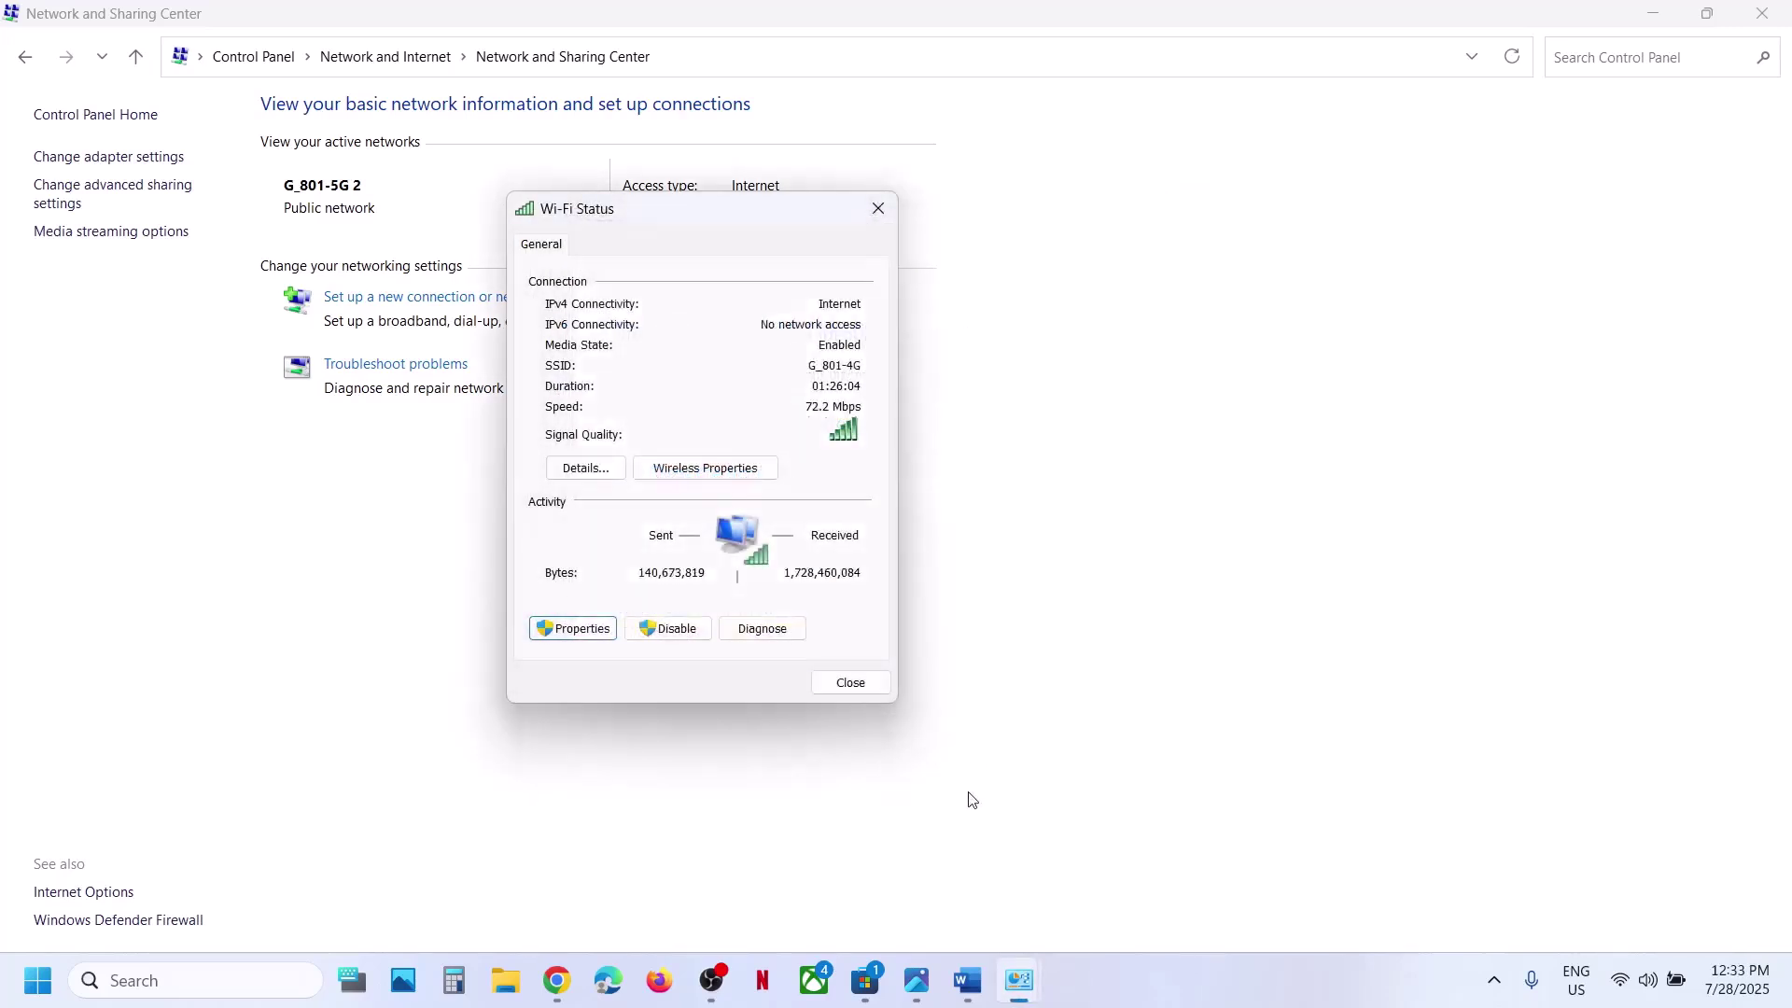
Read Step 3 about unchecking IPv6 in the Word document and return to the Network and Sharing Center
click(978, 995)
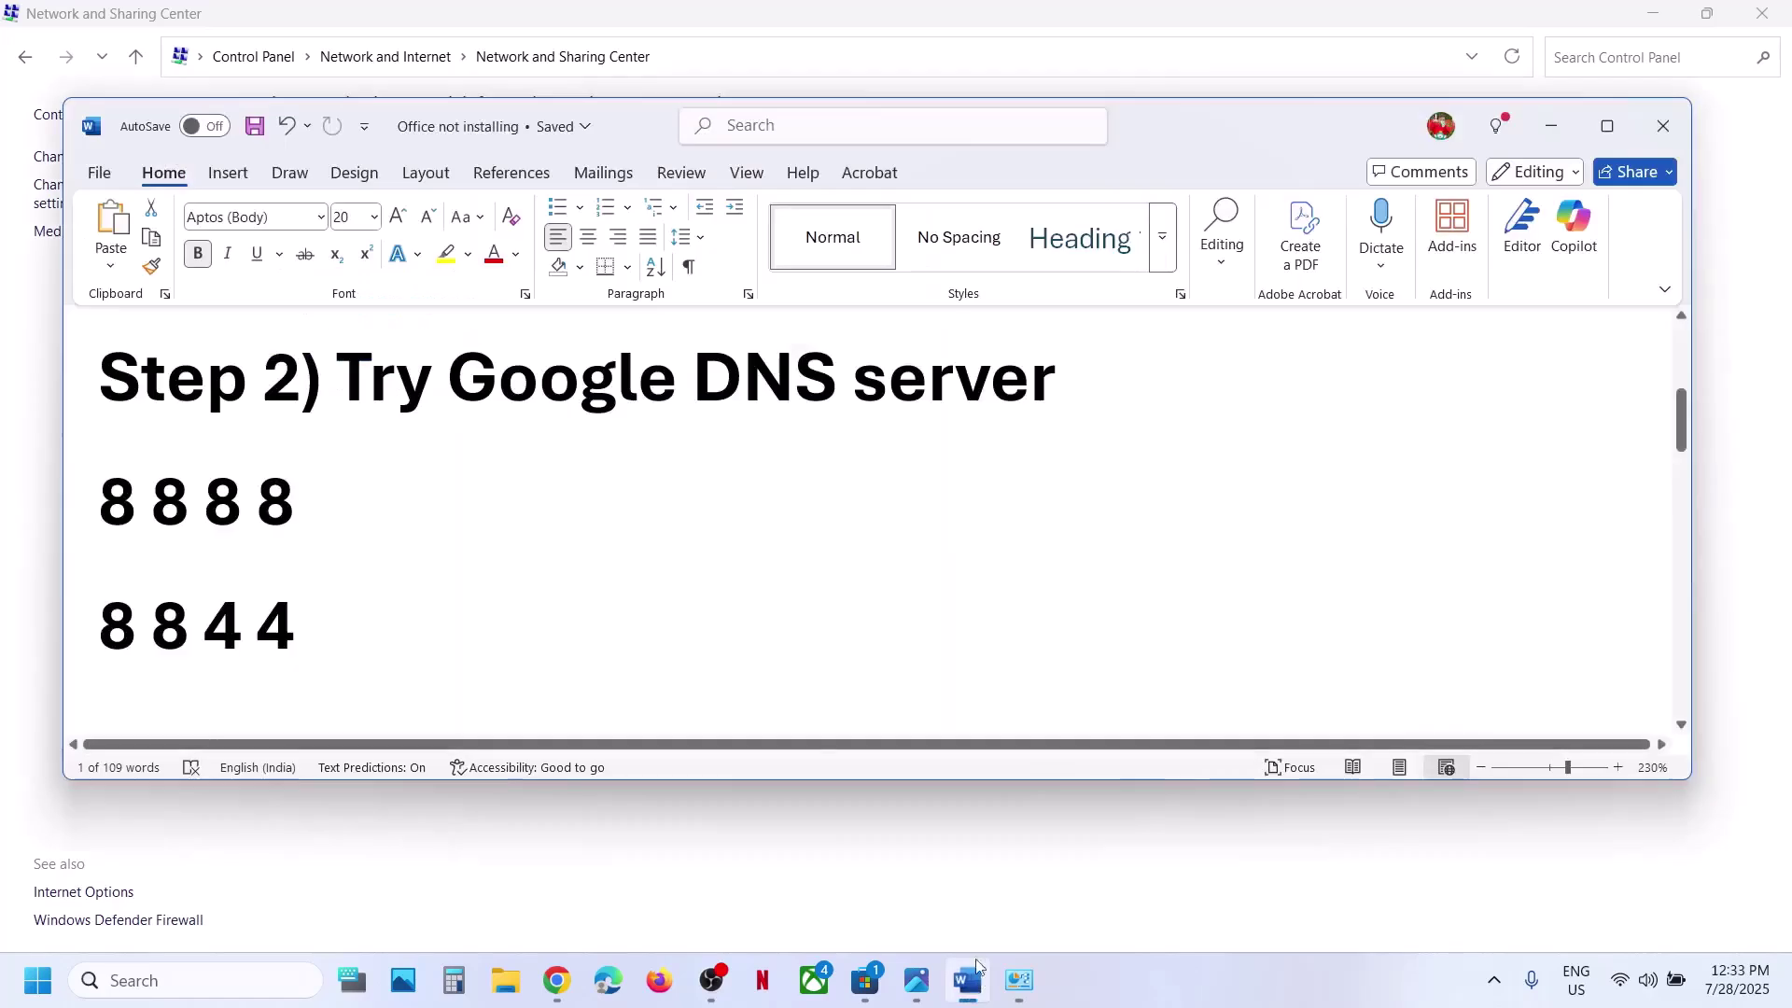
scroll(715, 672, down, 3)
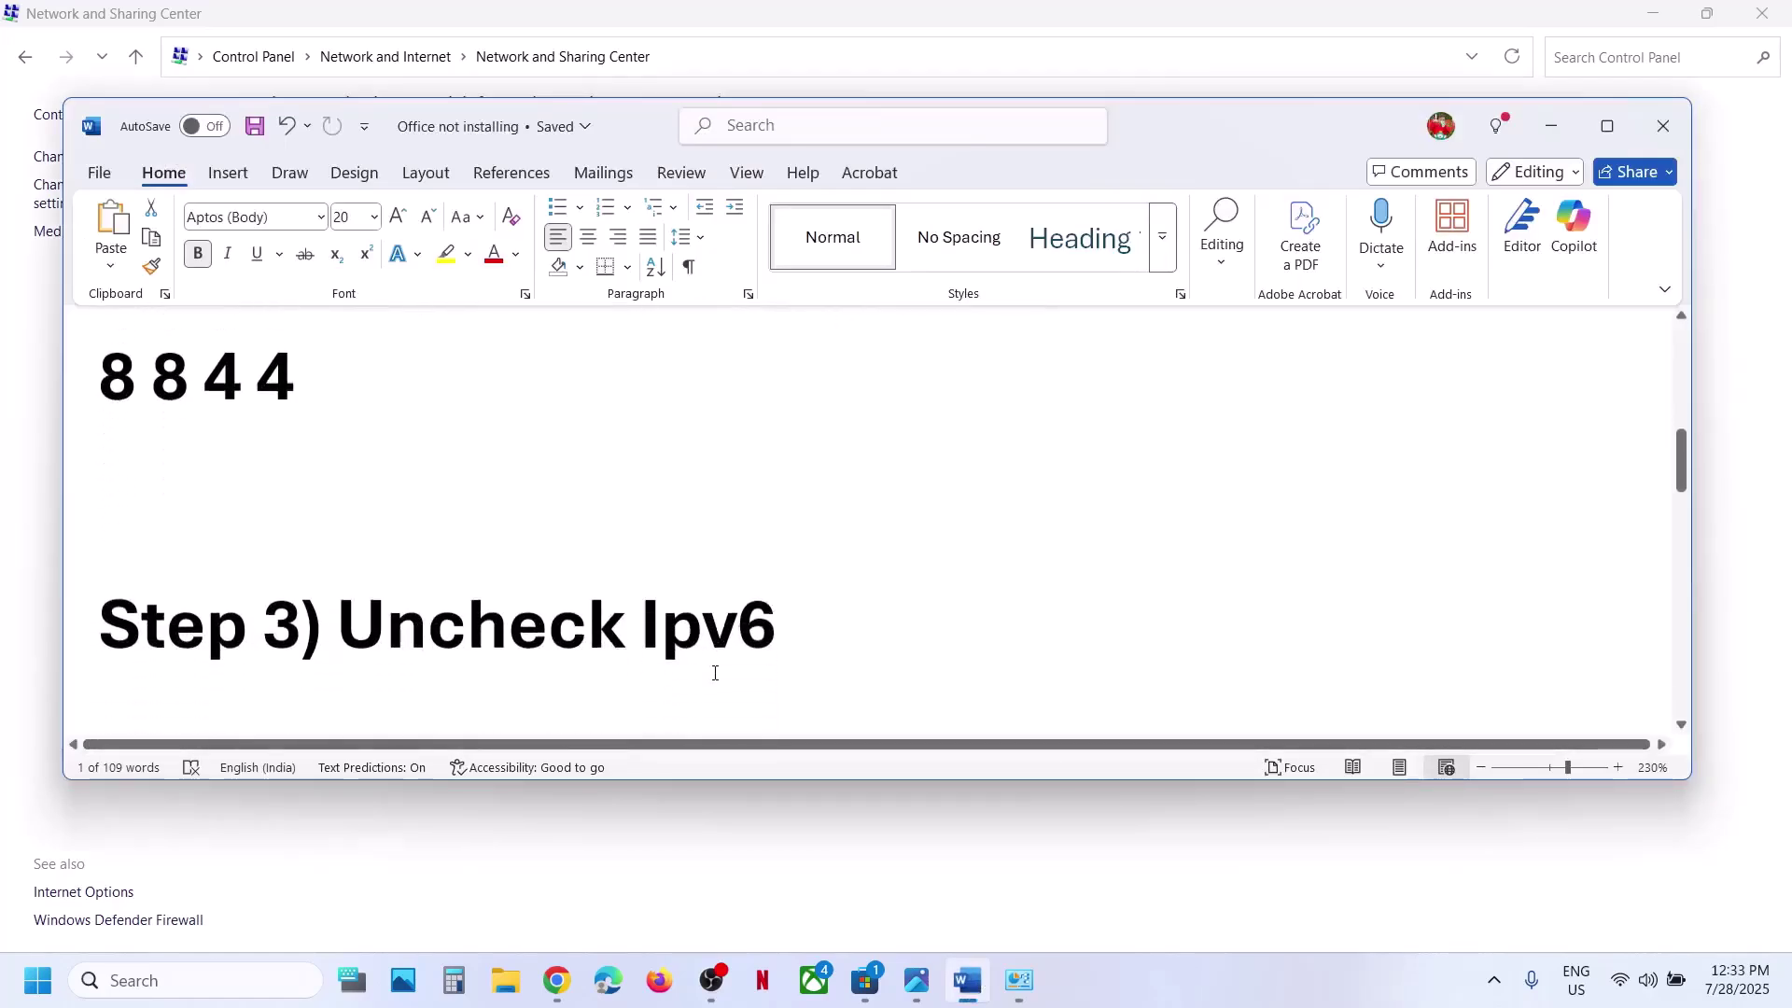
drag(381, 539, 776, 560)
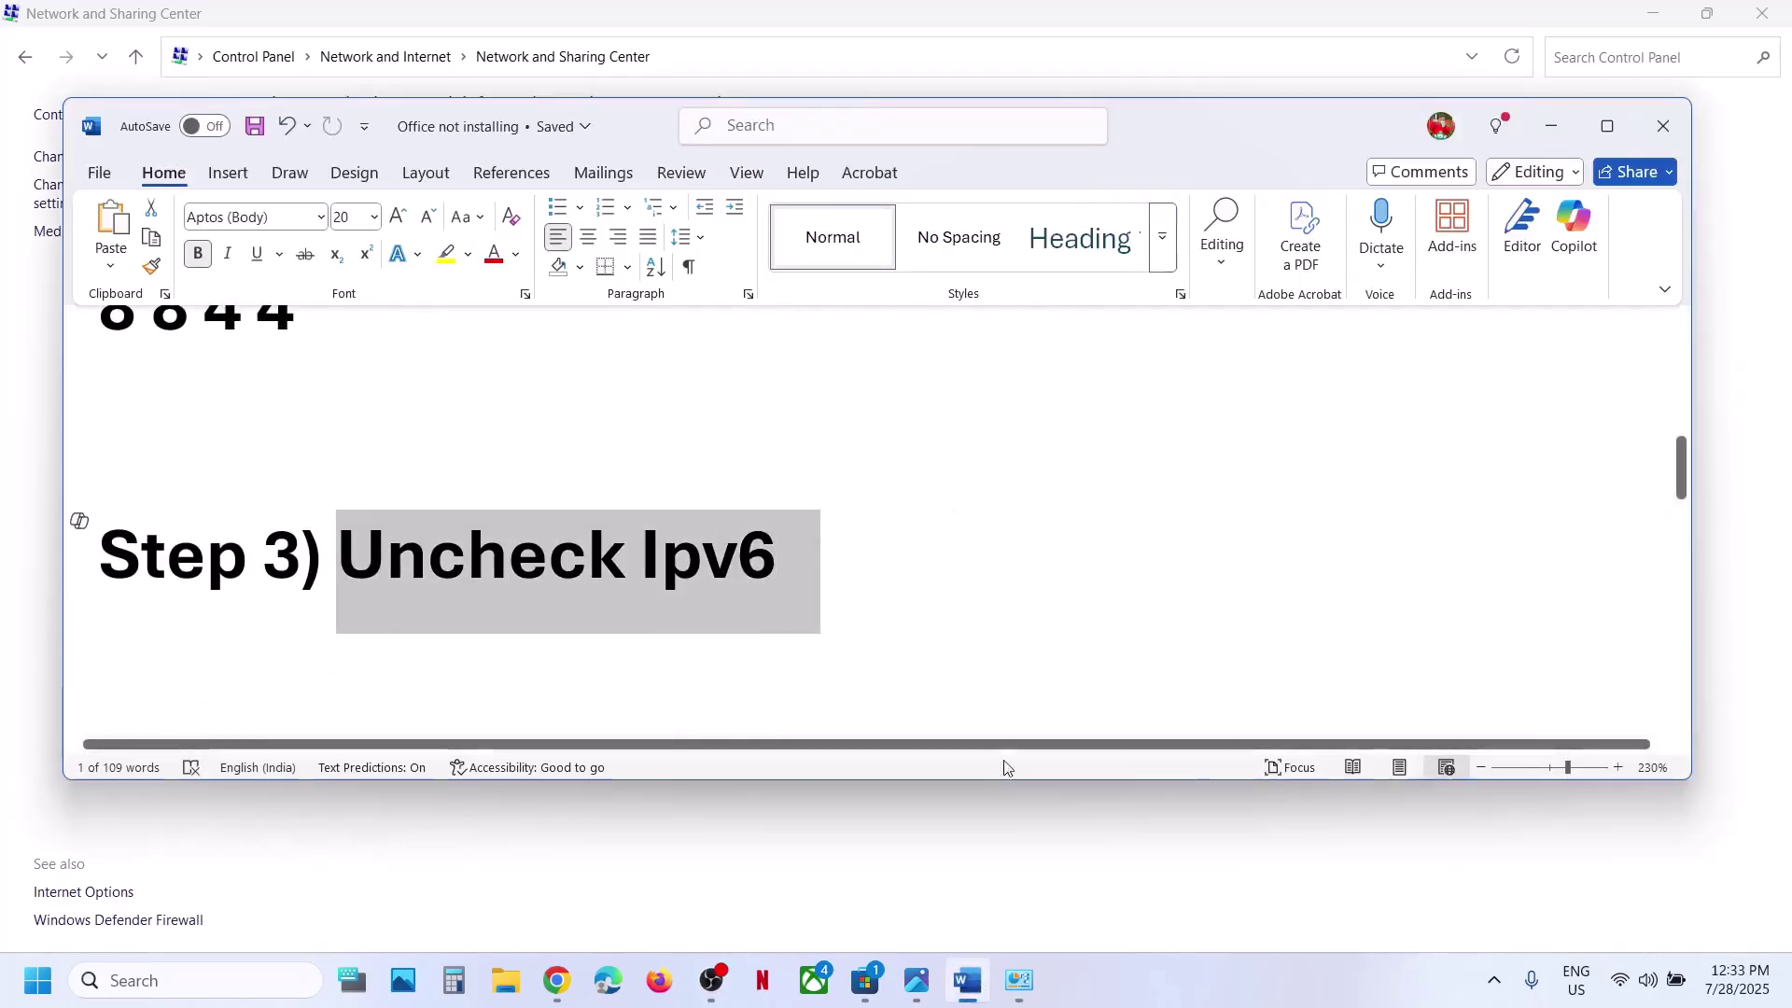
click(1032, 888)
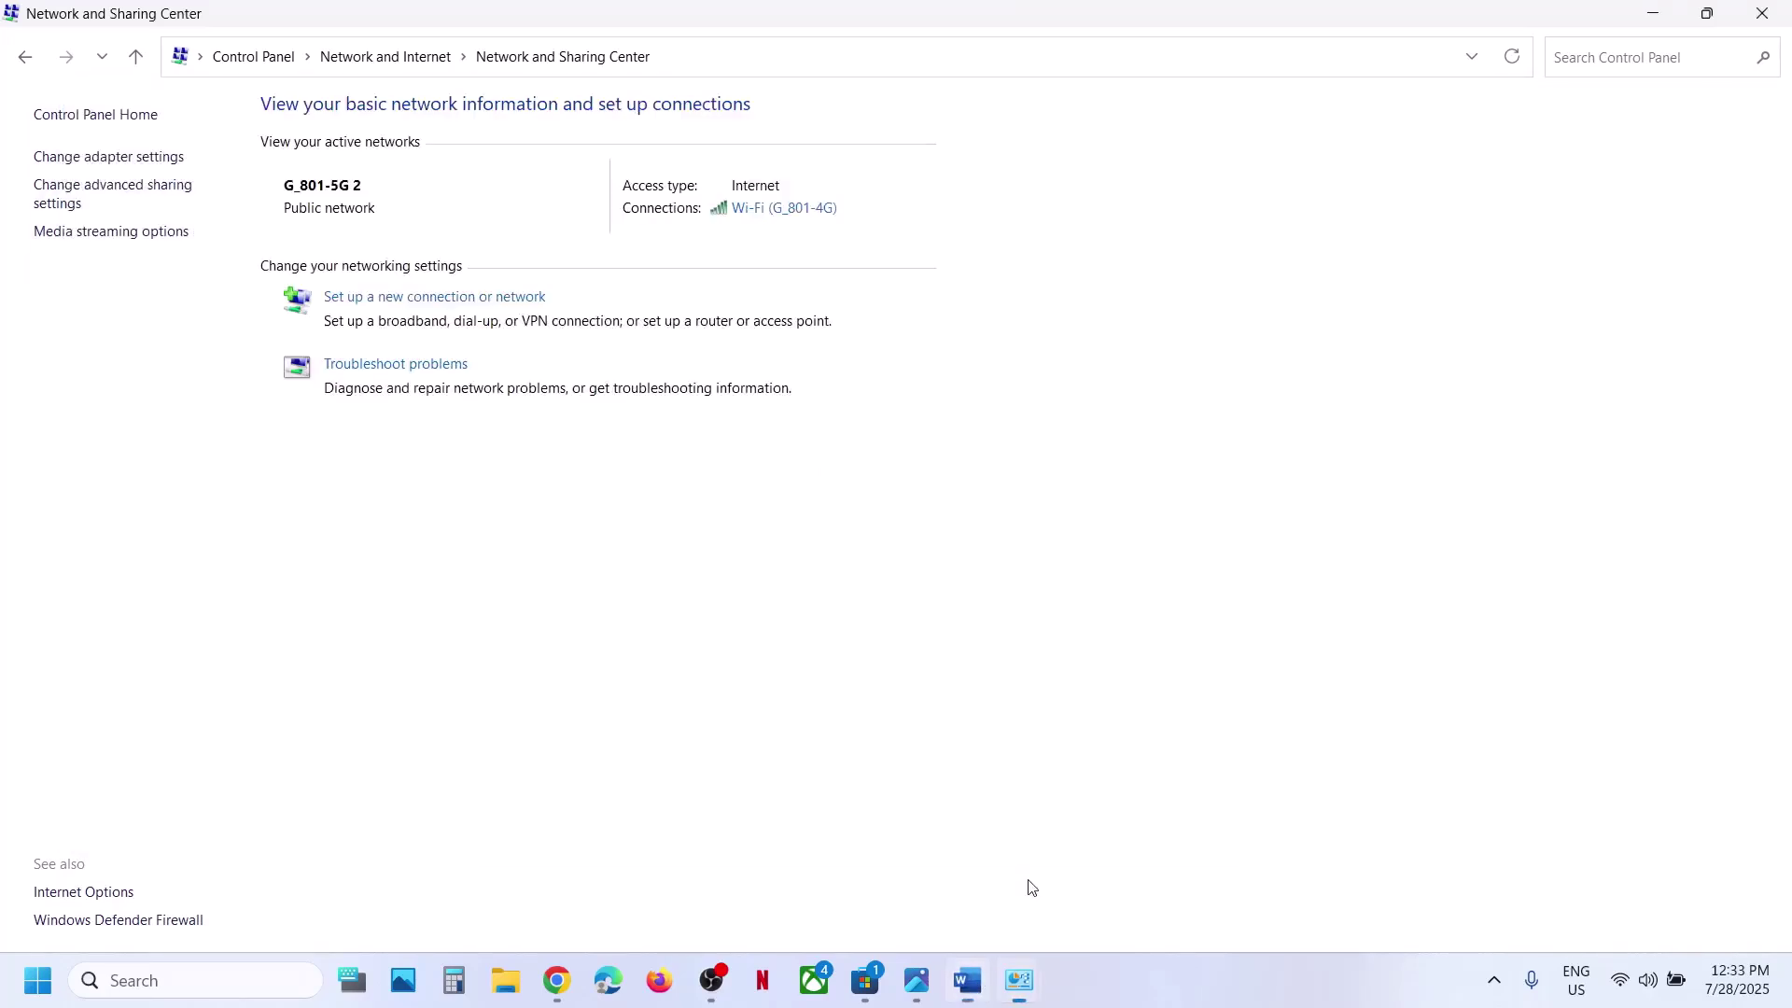
Disable Internet Protocol Version 6 (TCP/IPv6) for the Wi-Fi connection, apply the change and close its status window
click(784, 209)
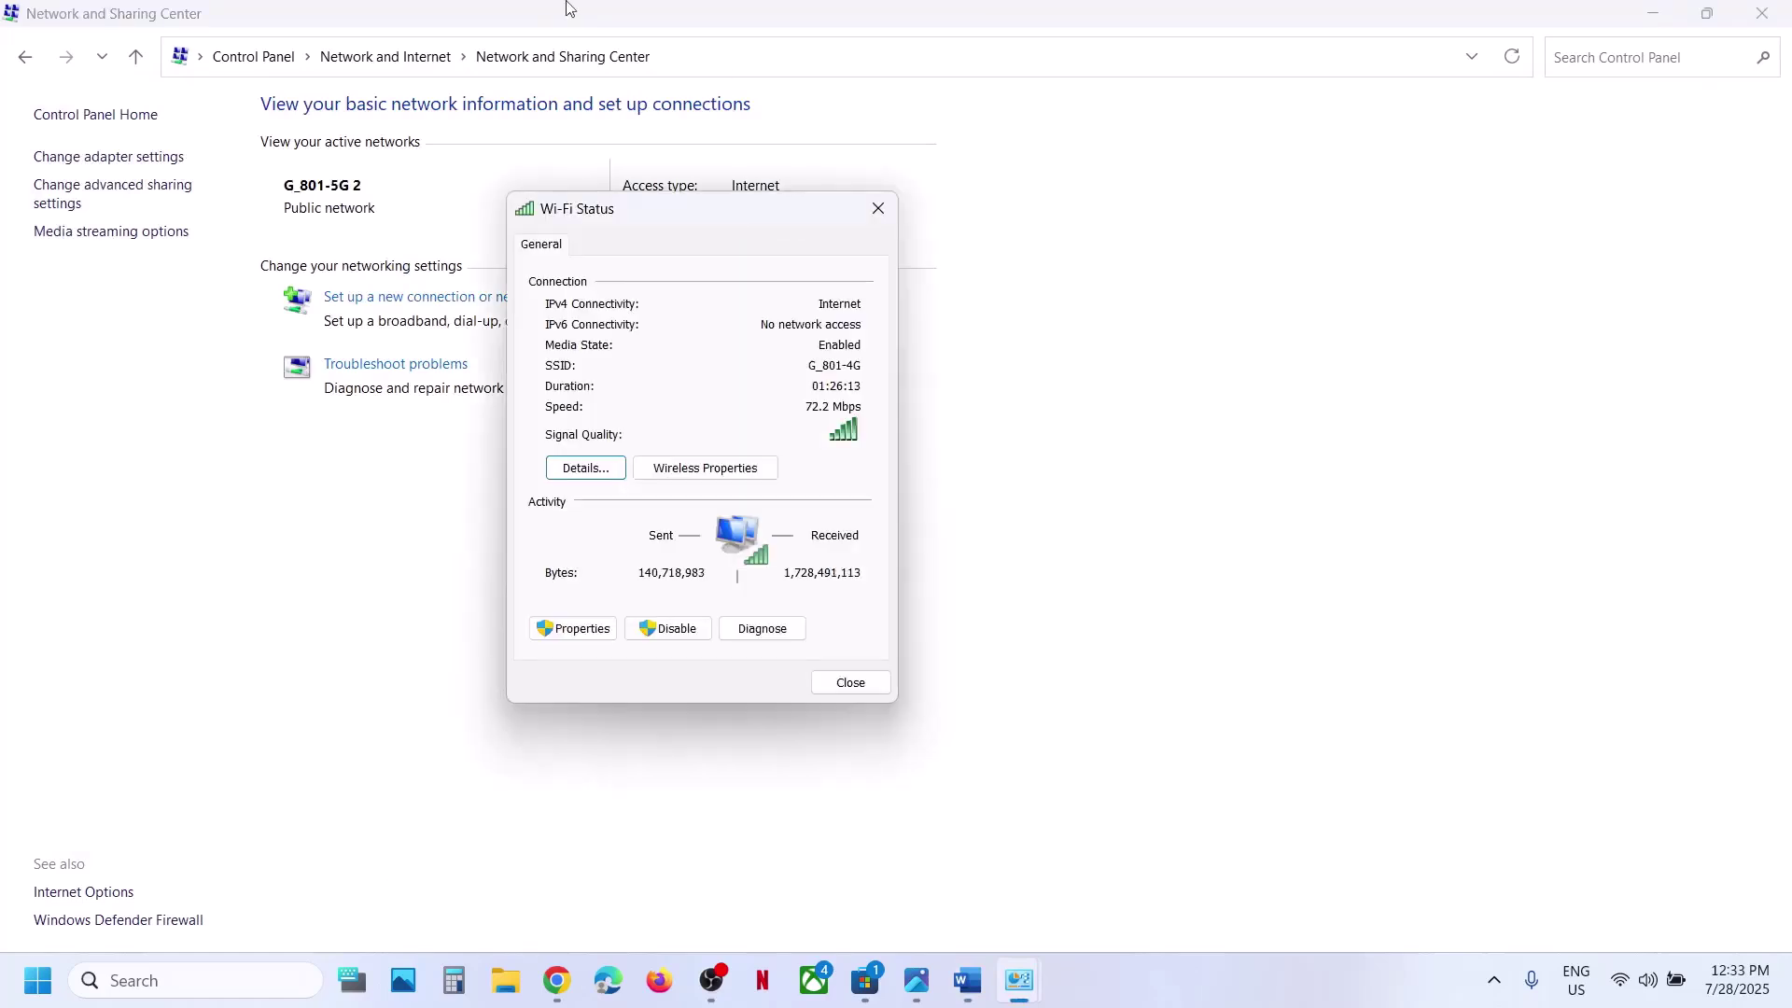
click(574, 630)
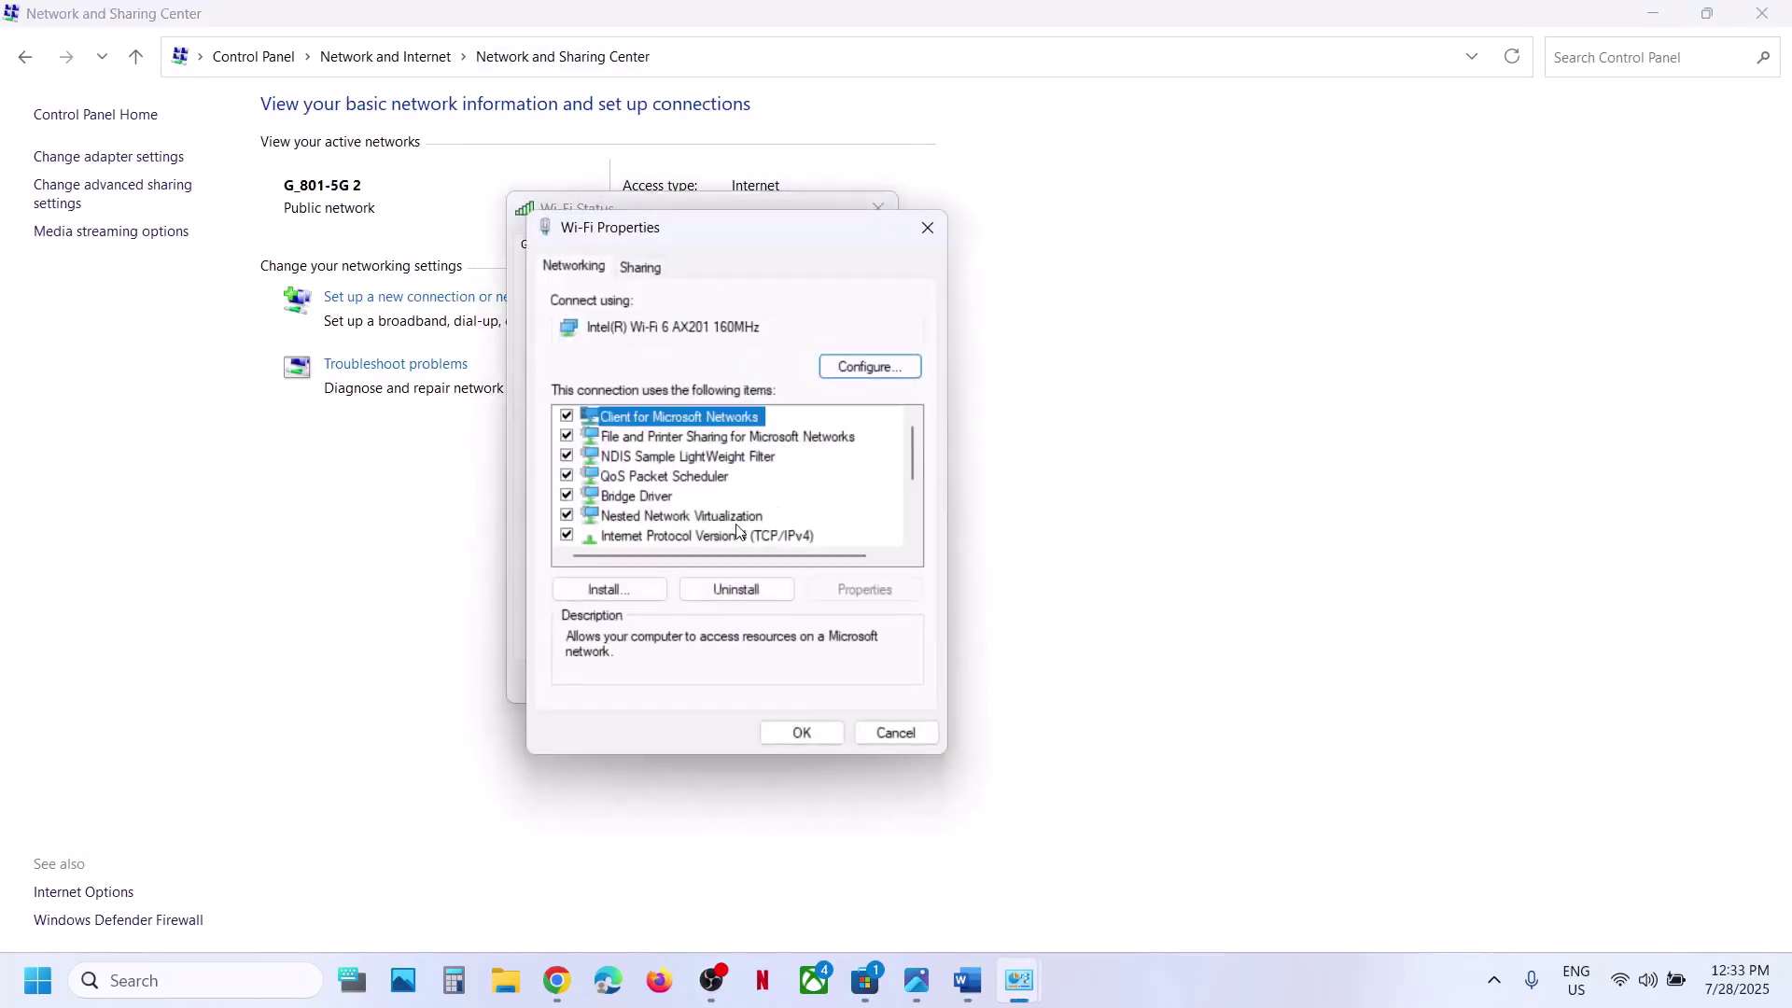
scroll(737, 530, down, 2)
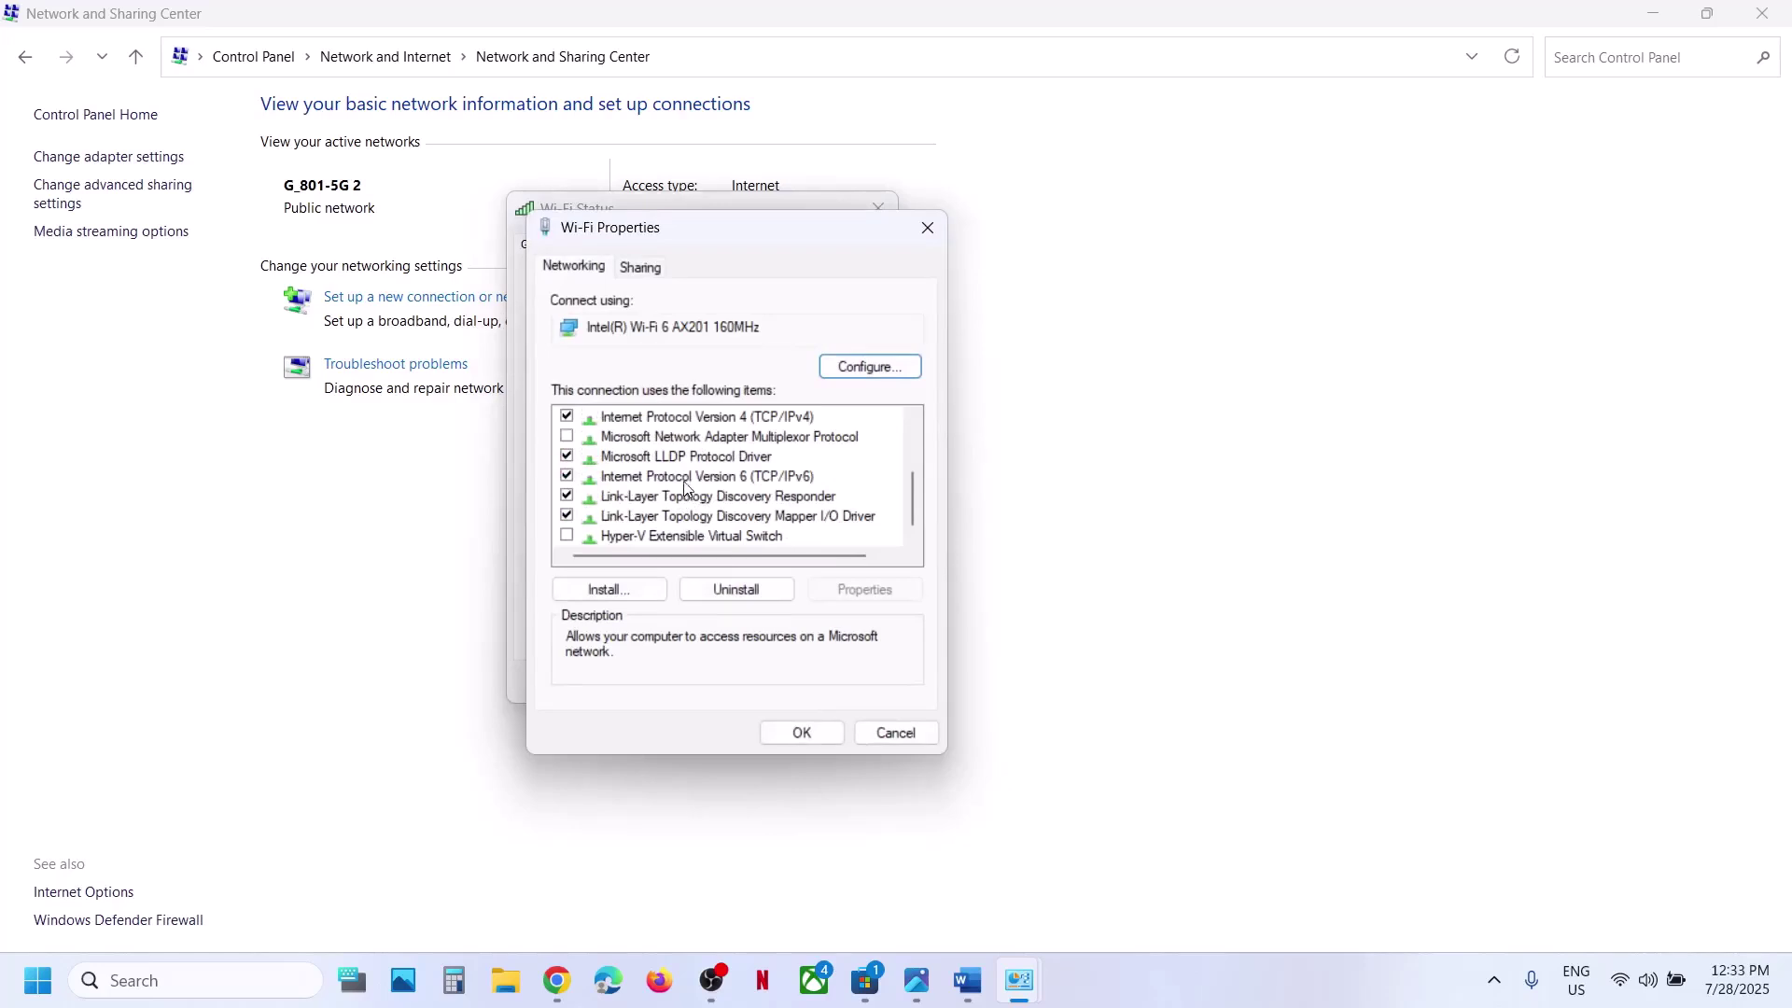
click(685, 478)
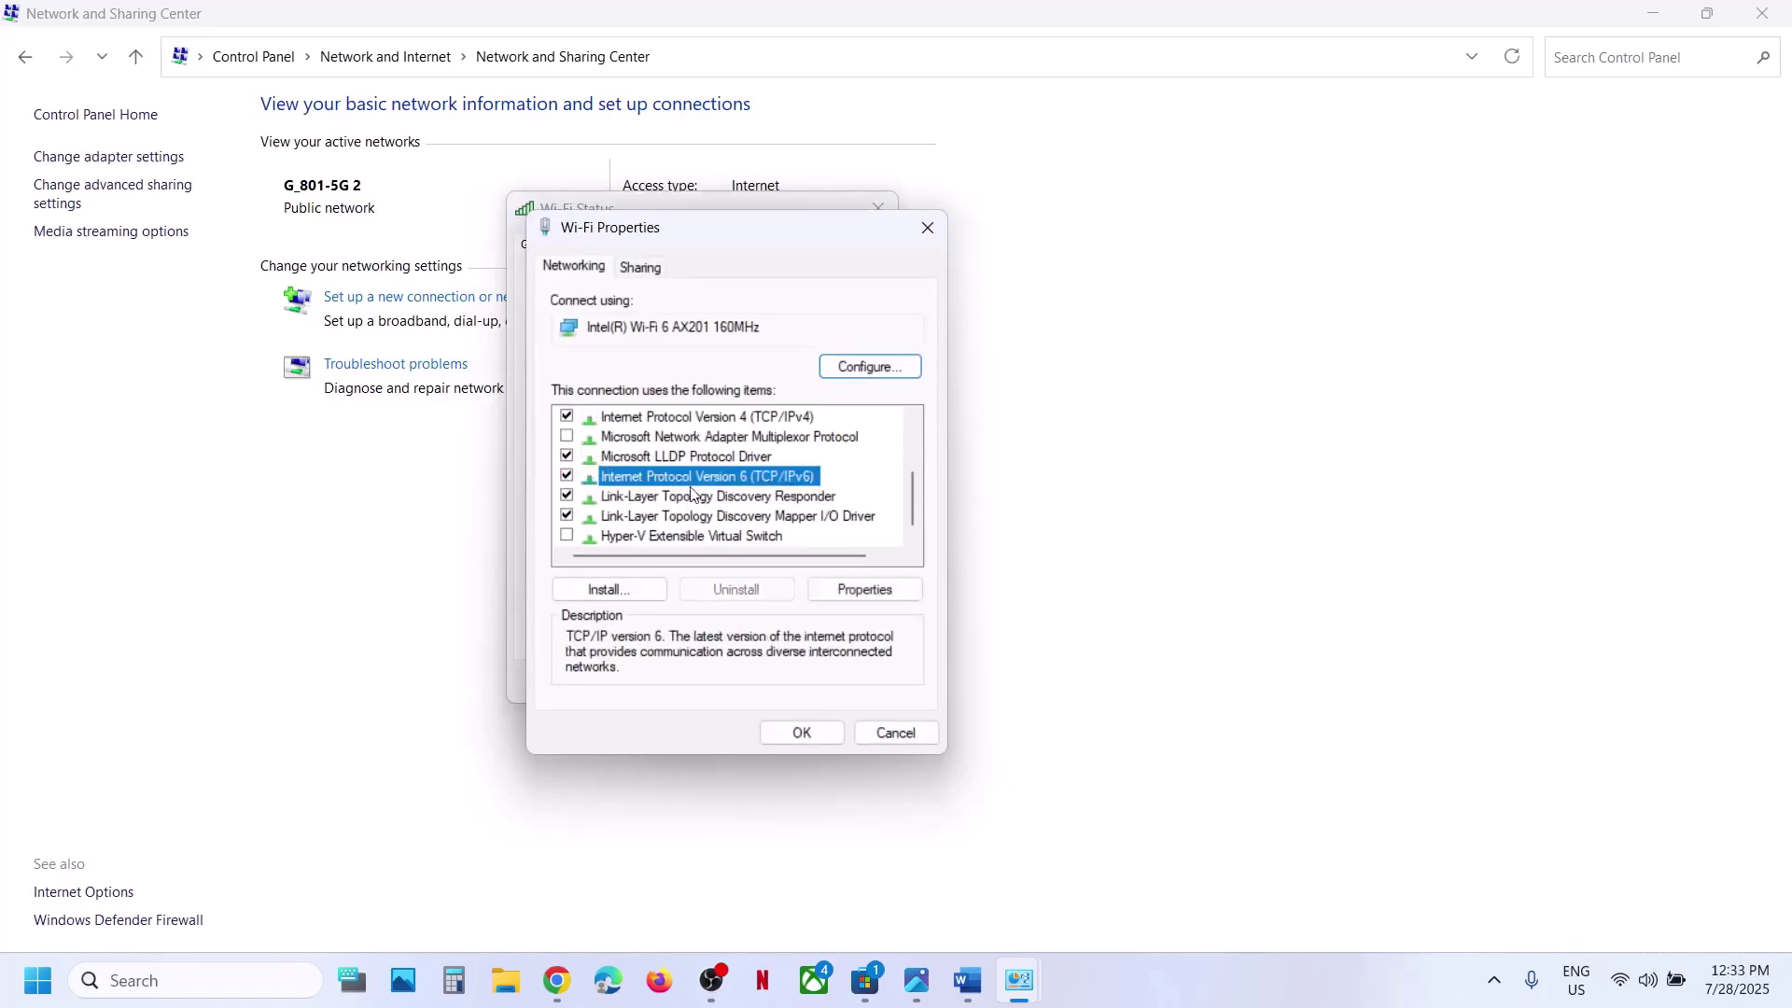
click(569, 479)
click(810, 731)
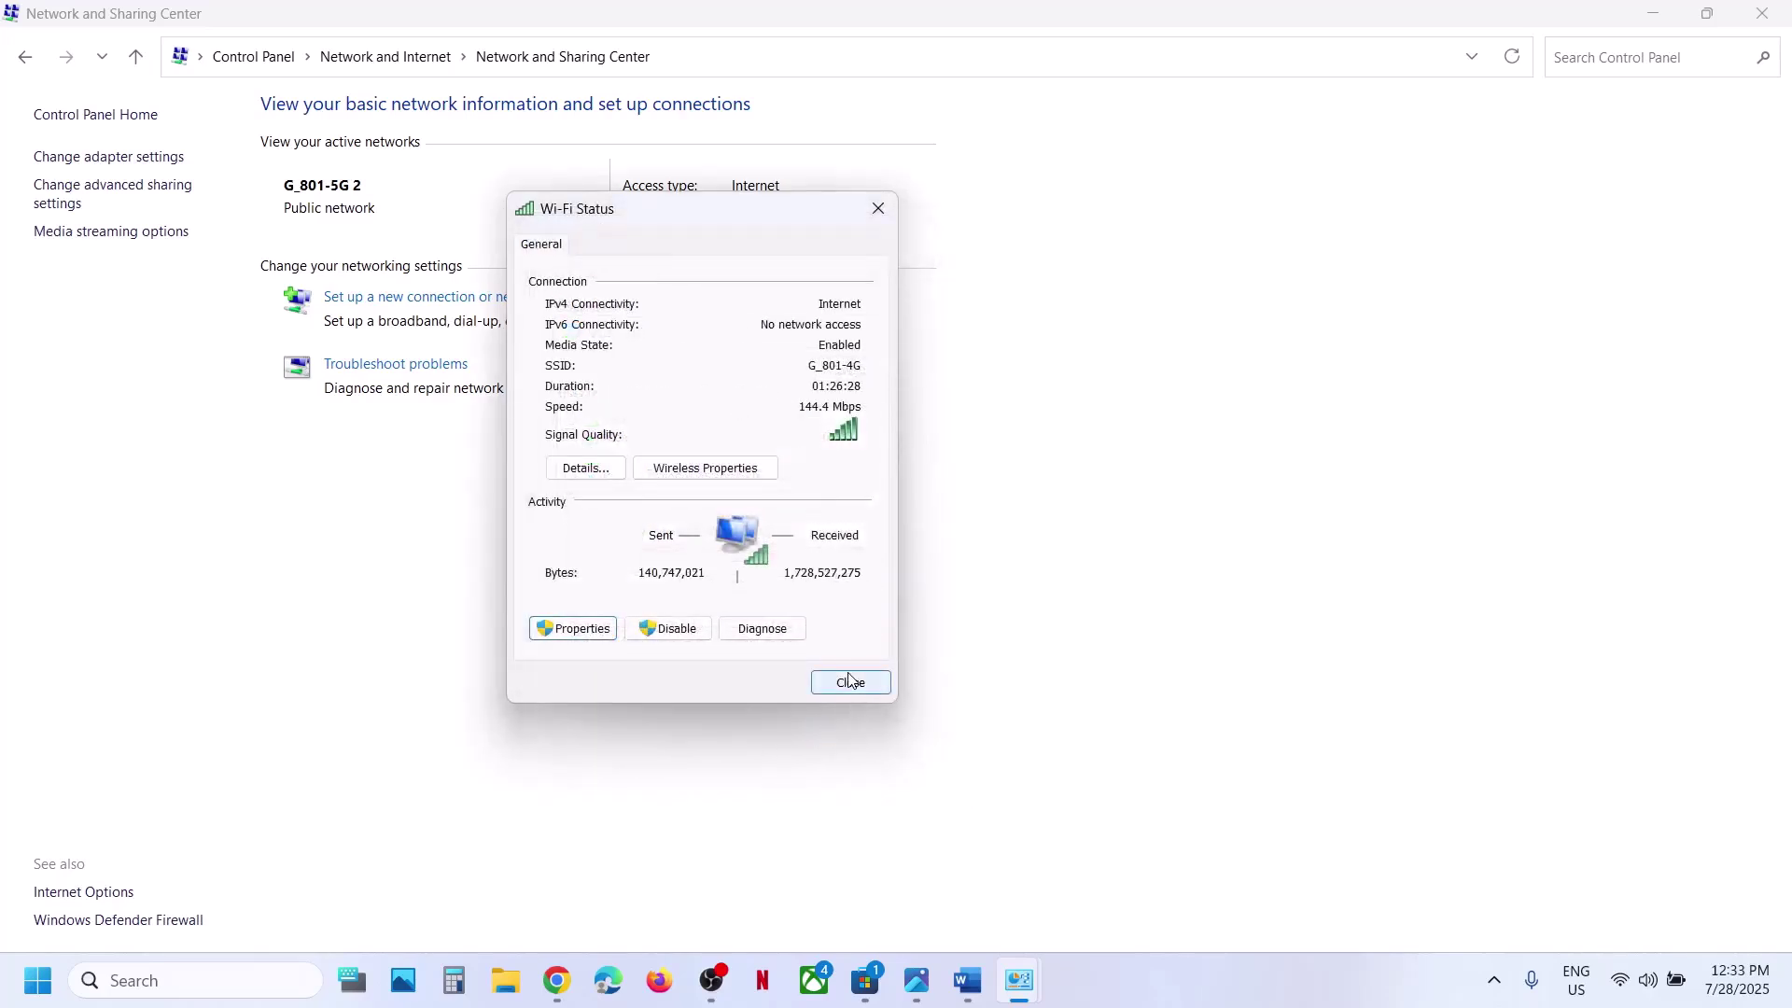
click(851, 681)
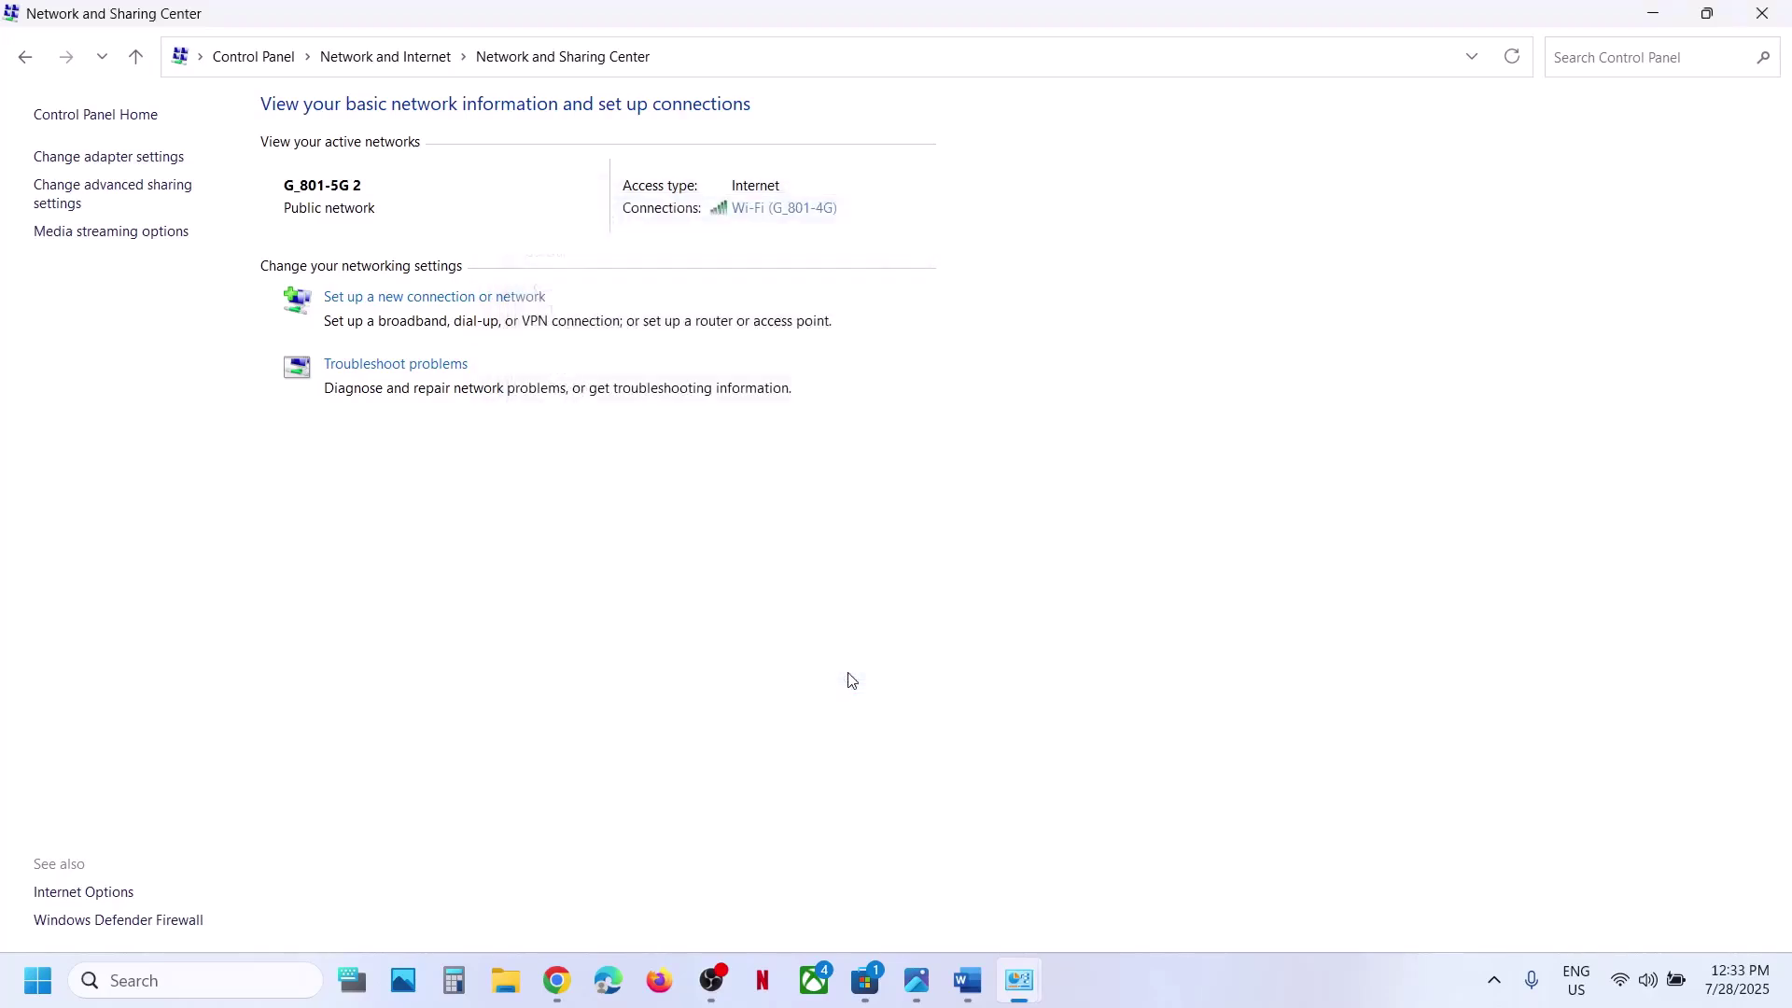
Re-enable Internet Protocol Version 6 (TCP/IPv6) for the active Wi-Fi connection, confirm the change and close its status window
click(808, 208)
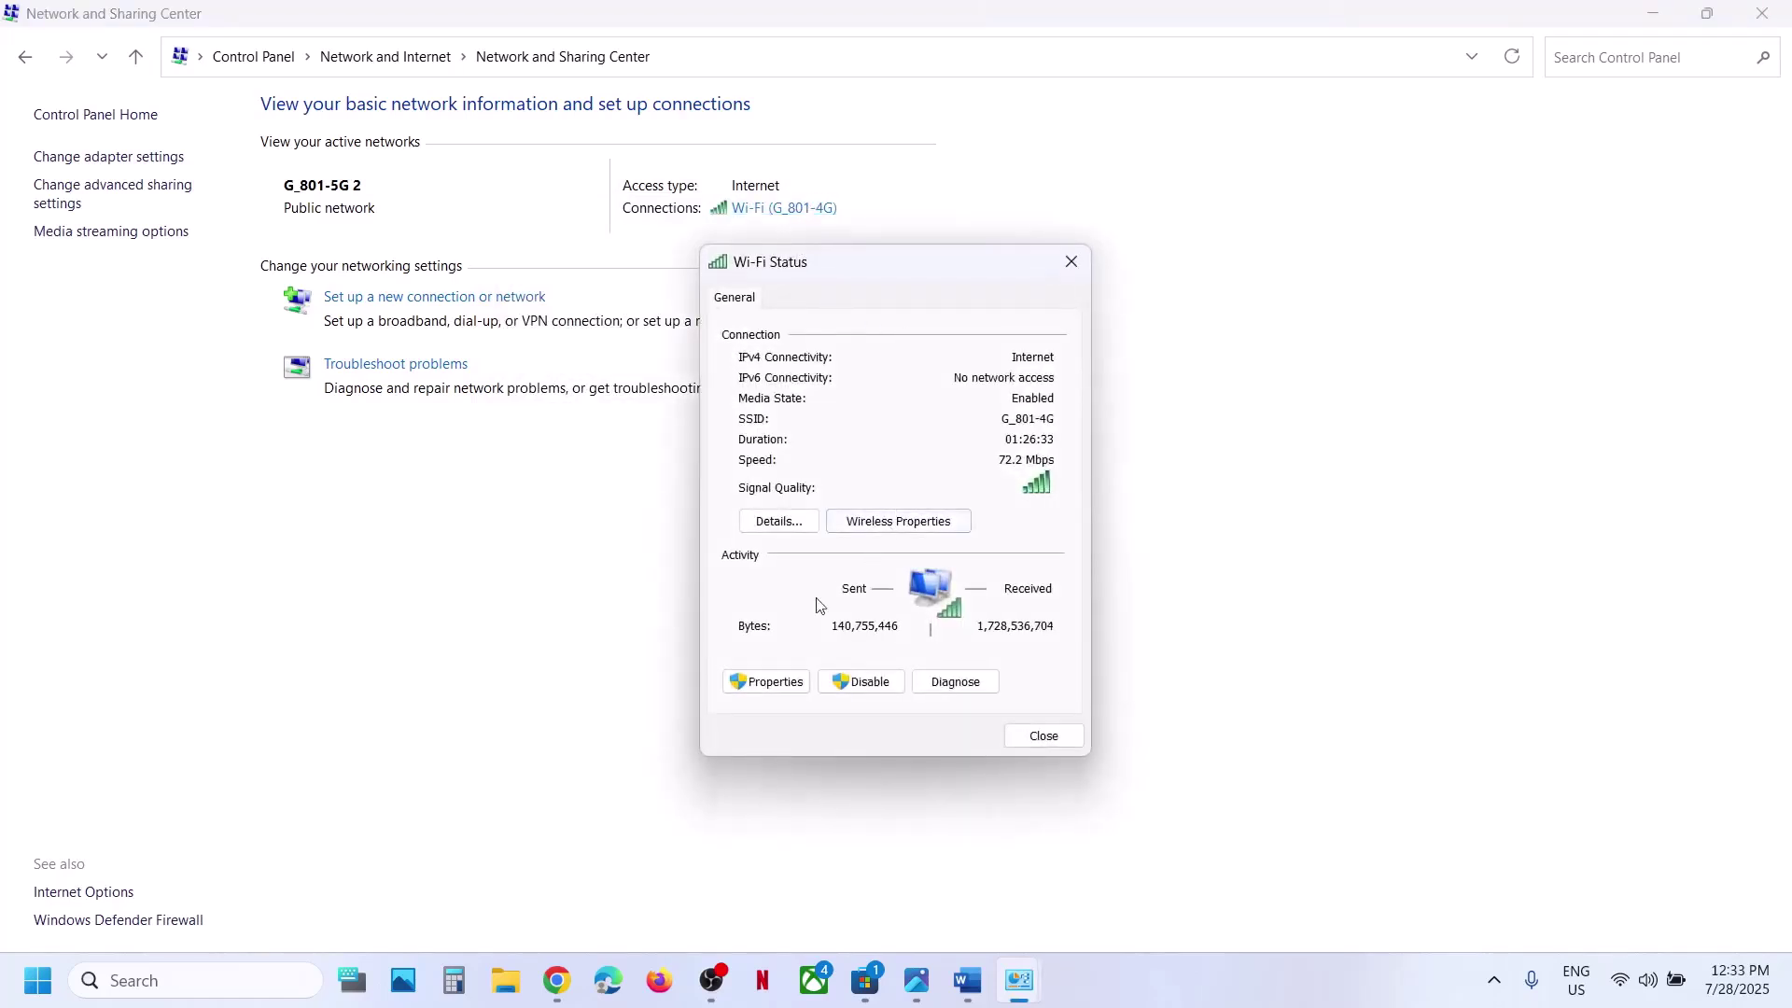
click(773, 681)
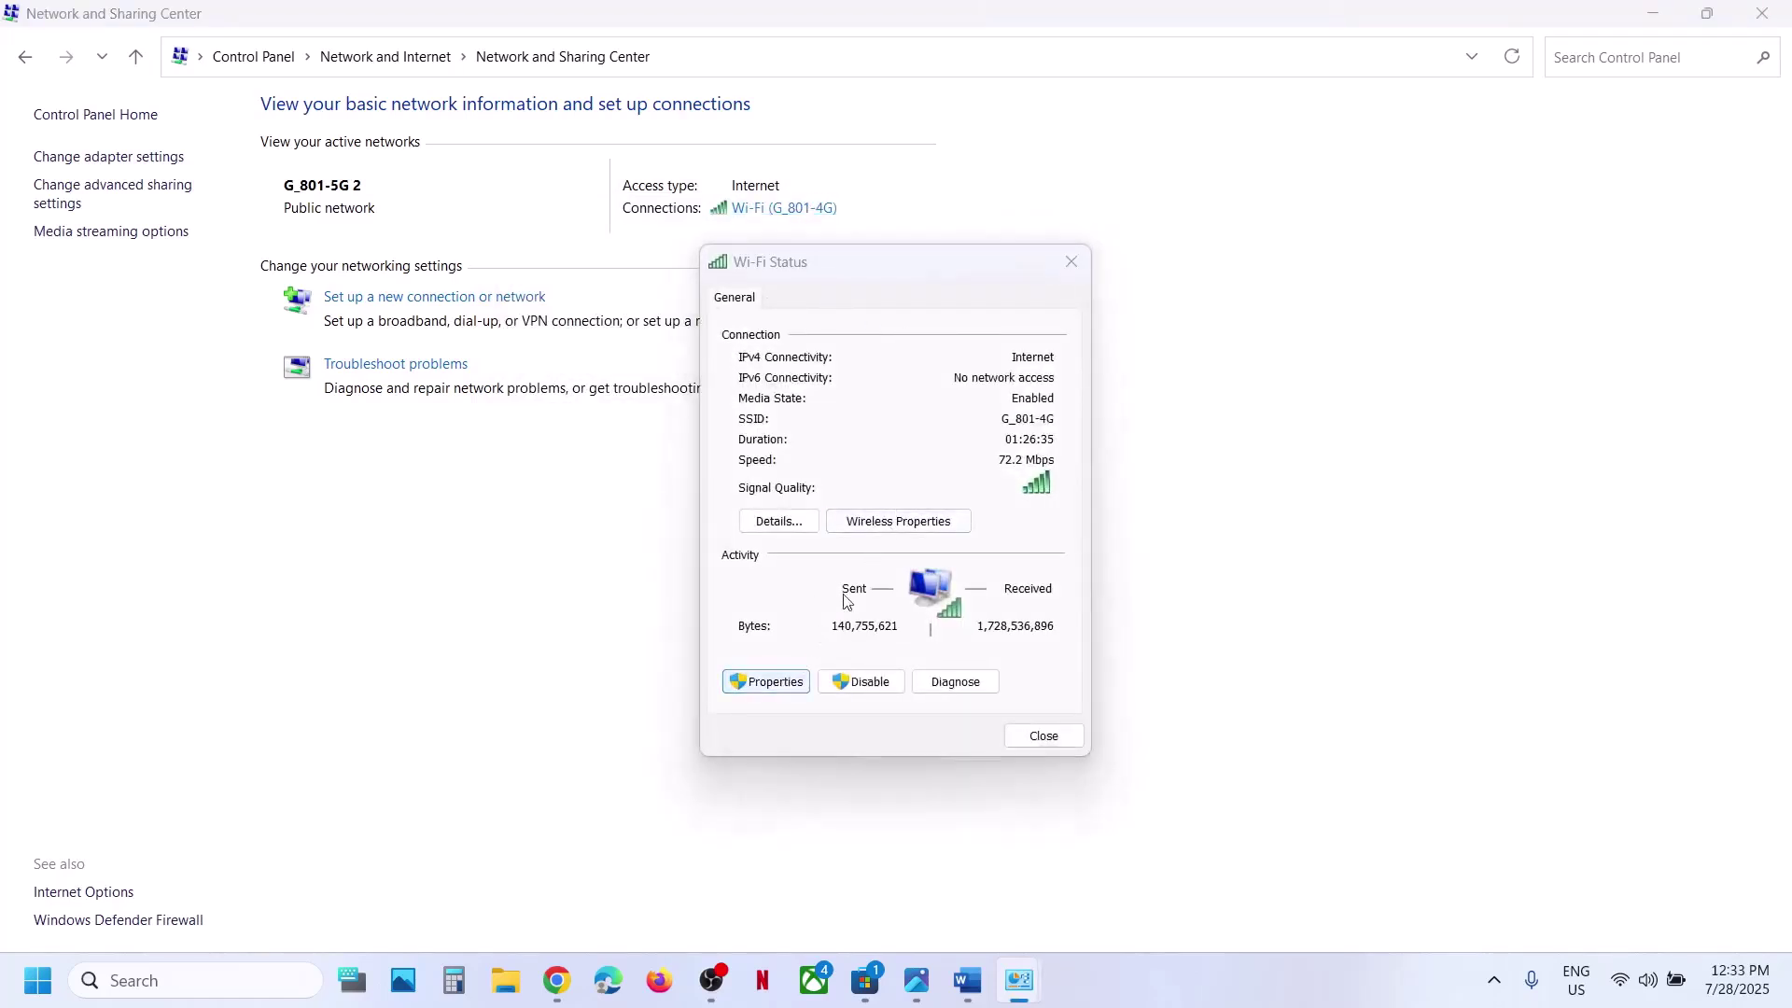
scroll(927, 553, down, 2)
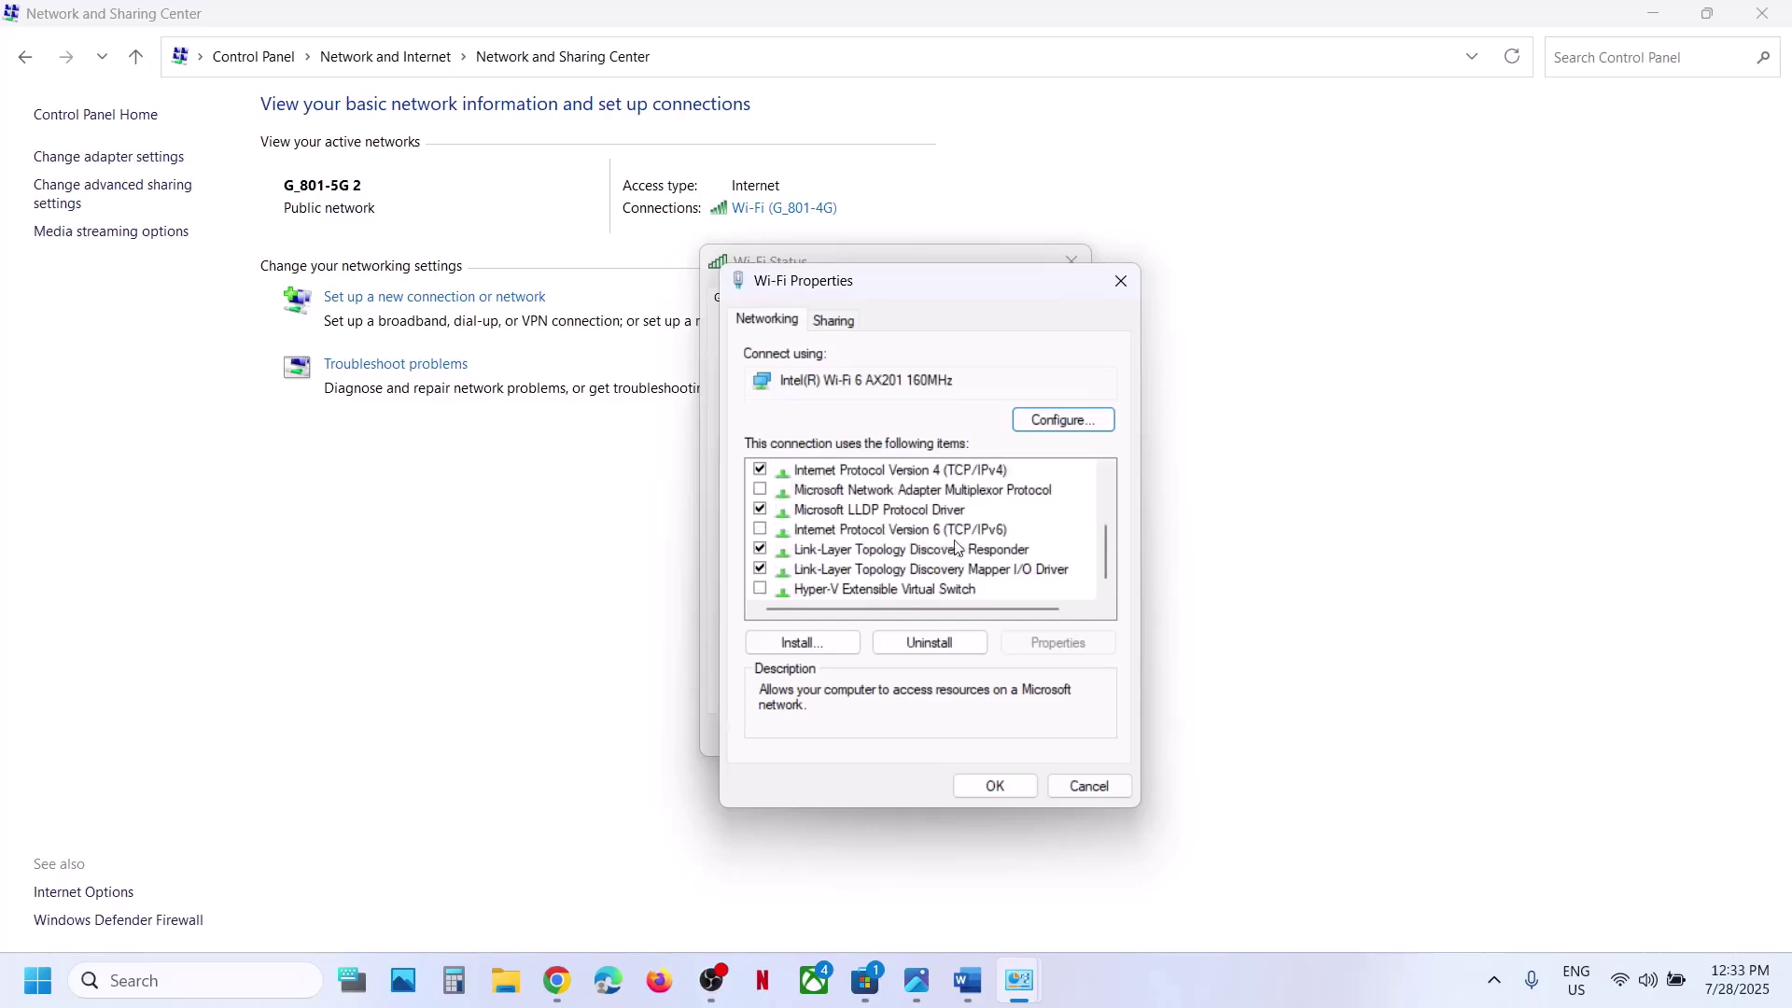
click(761, 531)
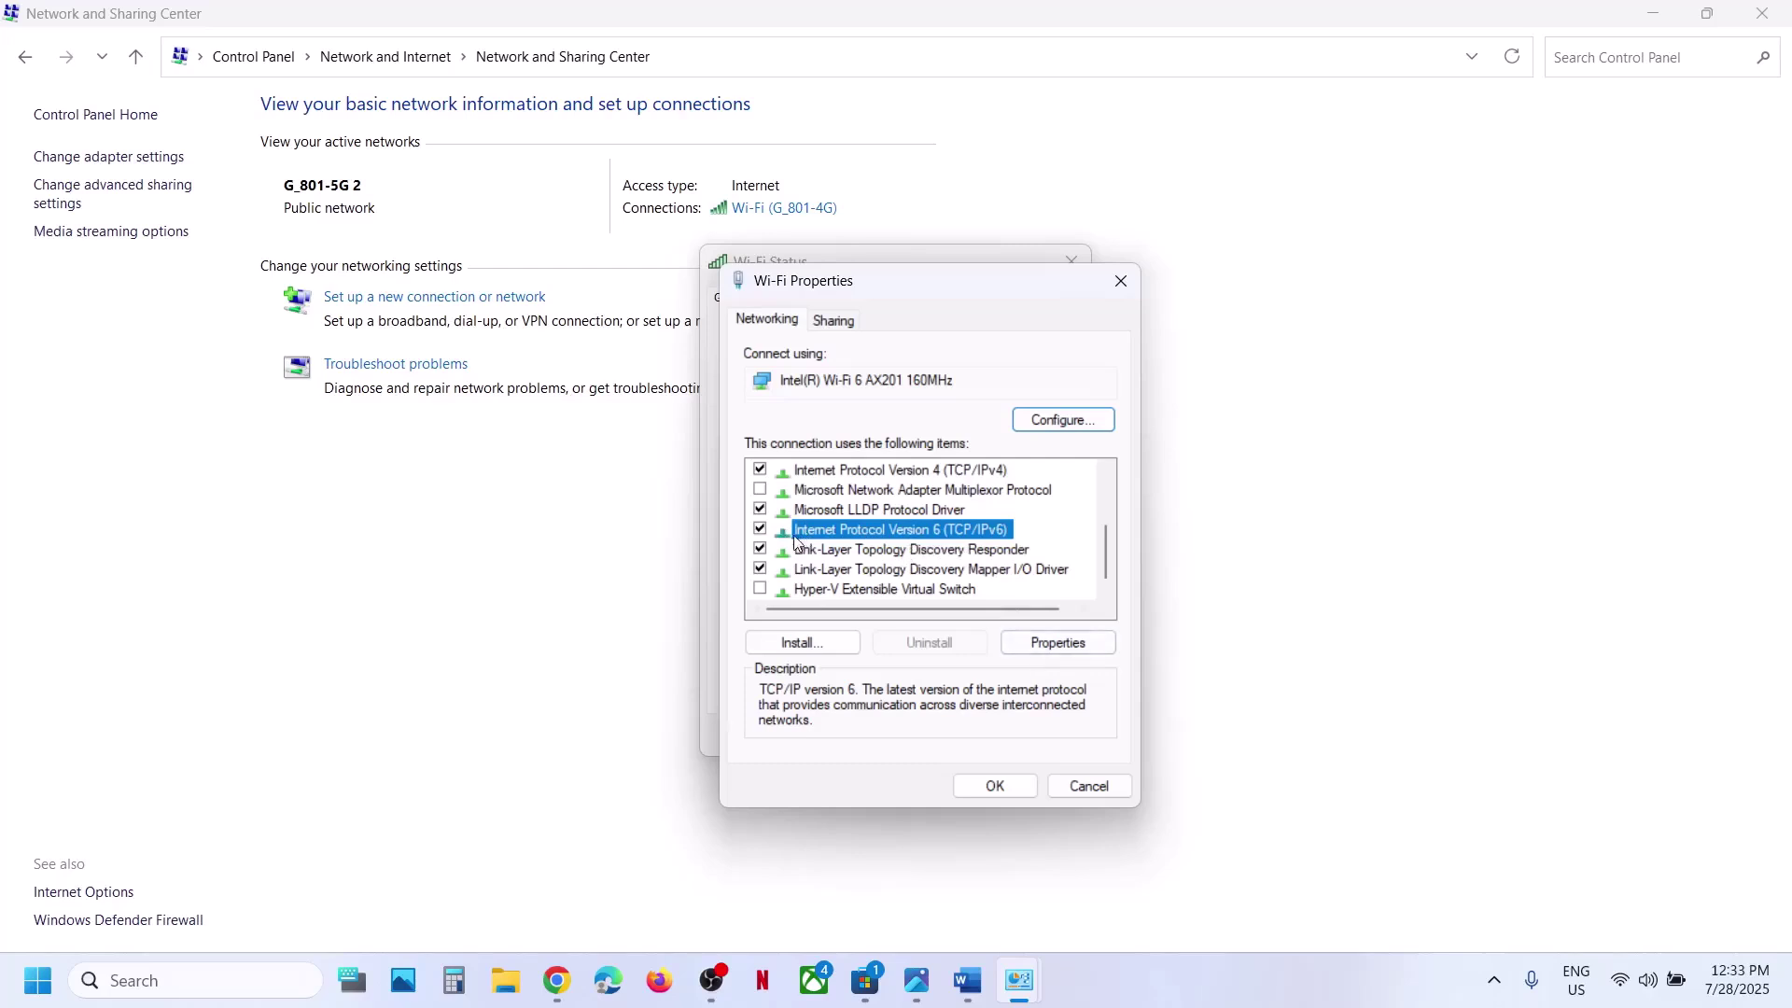
click(995, 780)
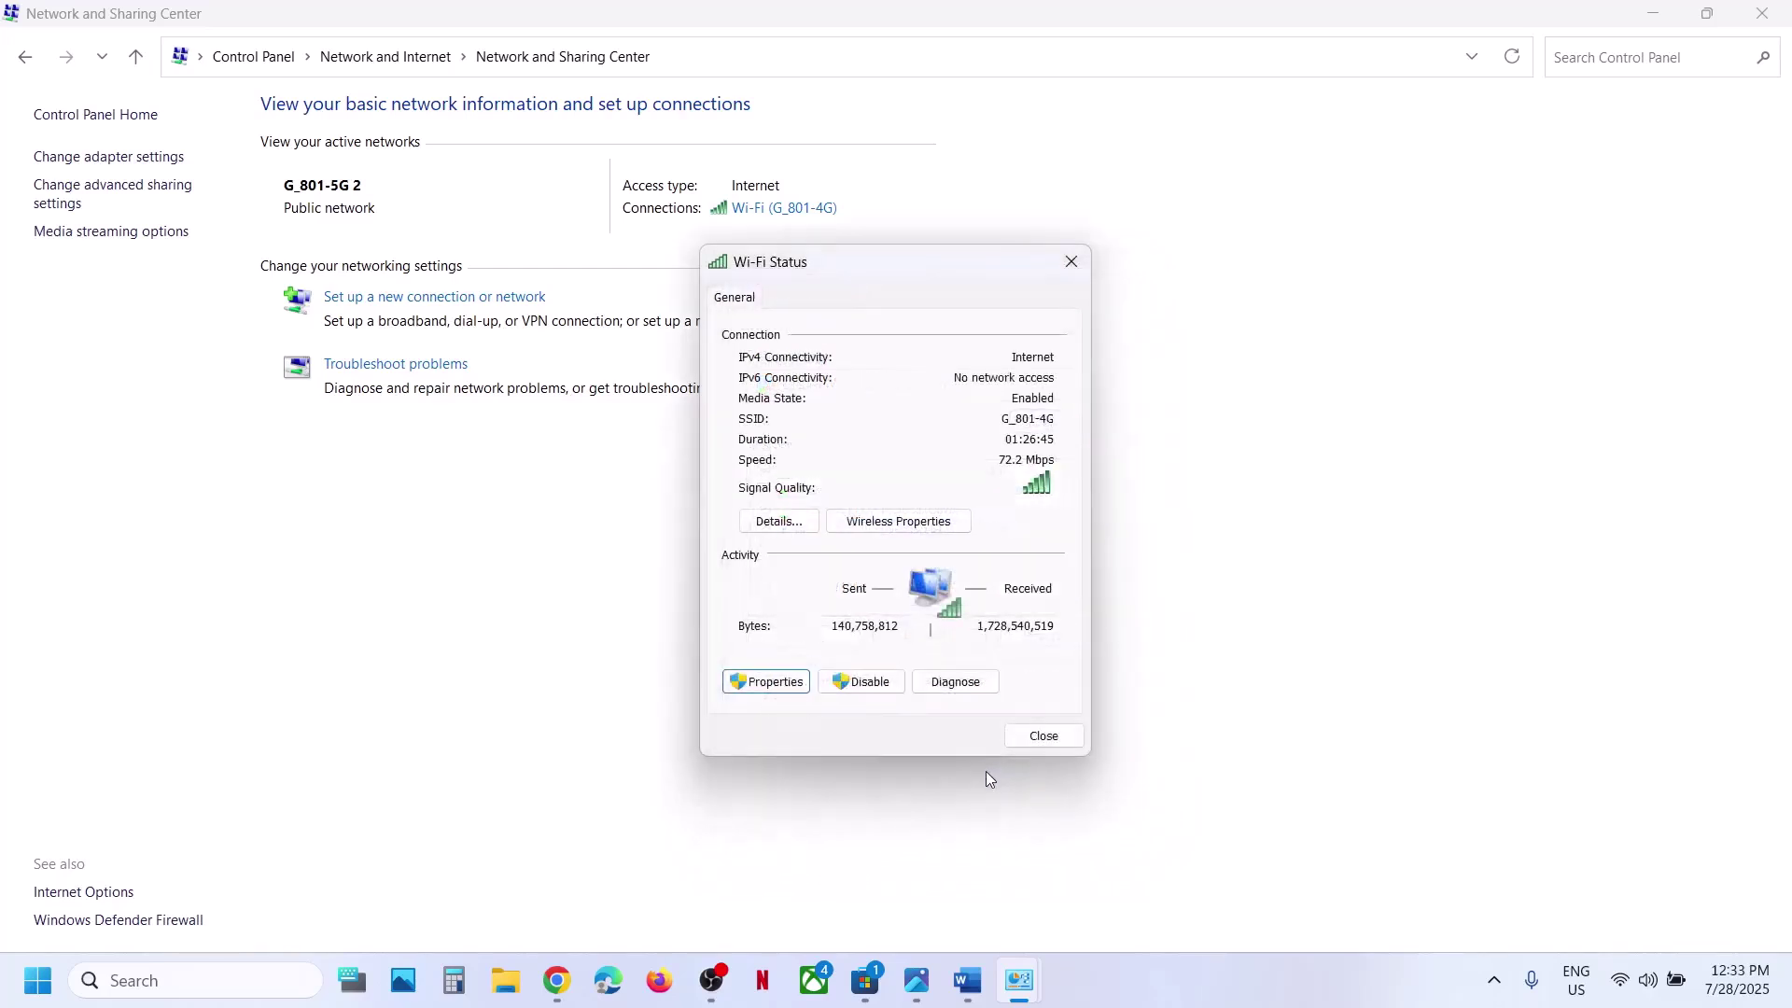
click(1027, 740)
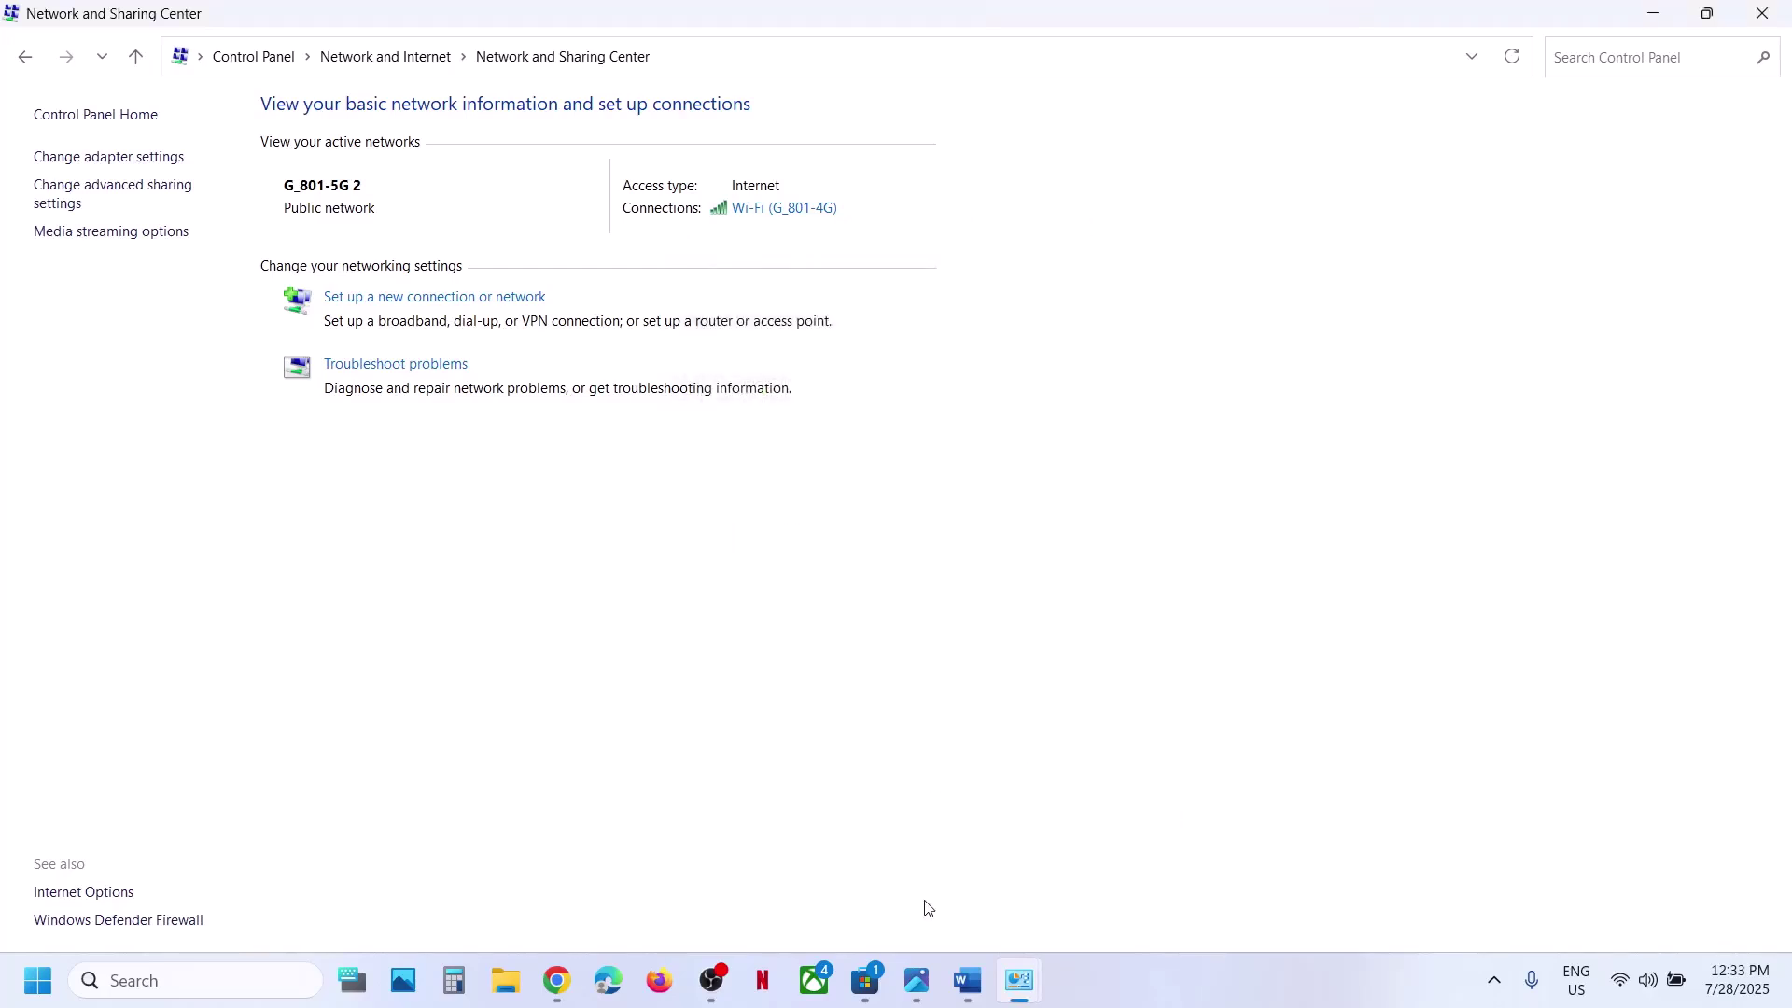
Copy the Inetcpl.cpl command from Step 4 of the Word document and run it through Windows search to open Internet Properties
click(977, 993)
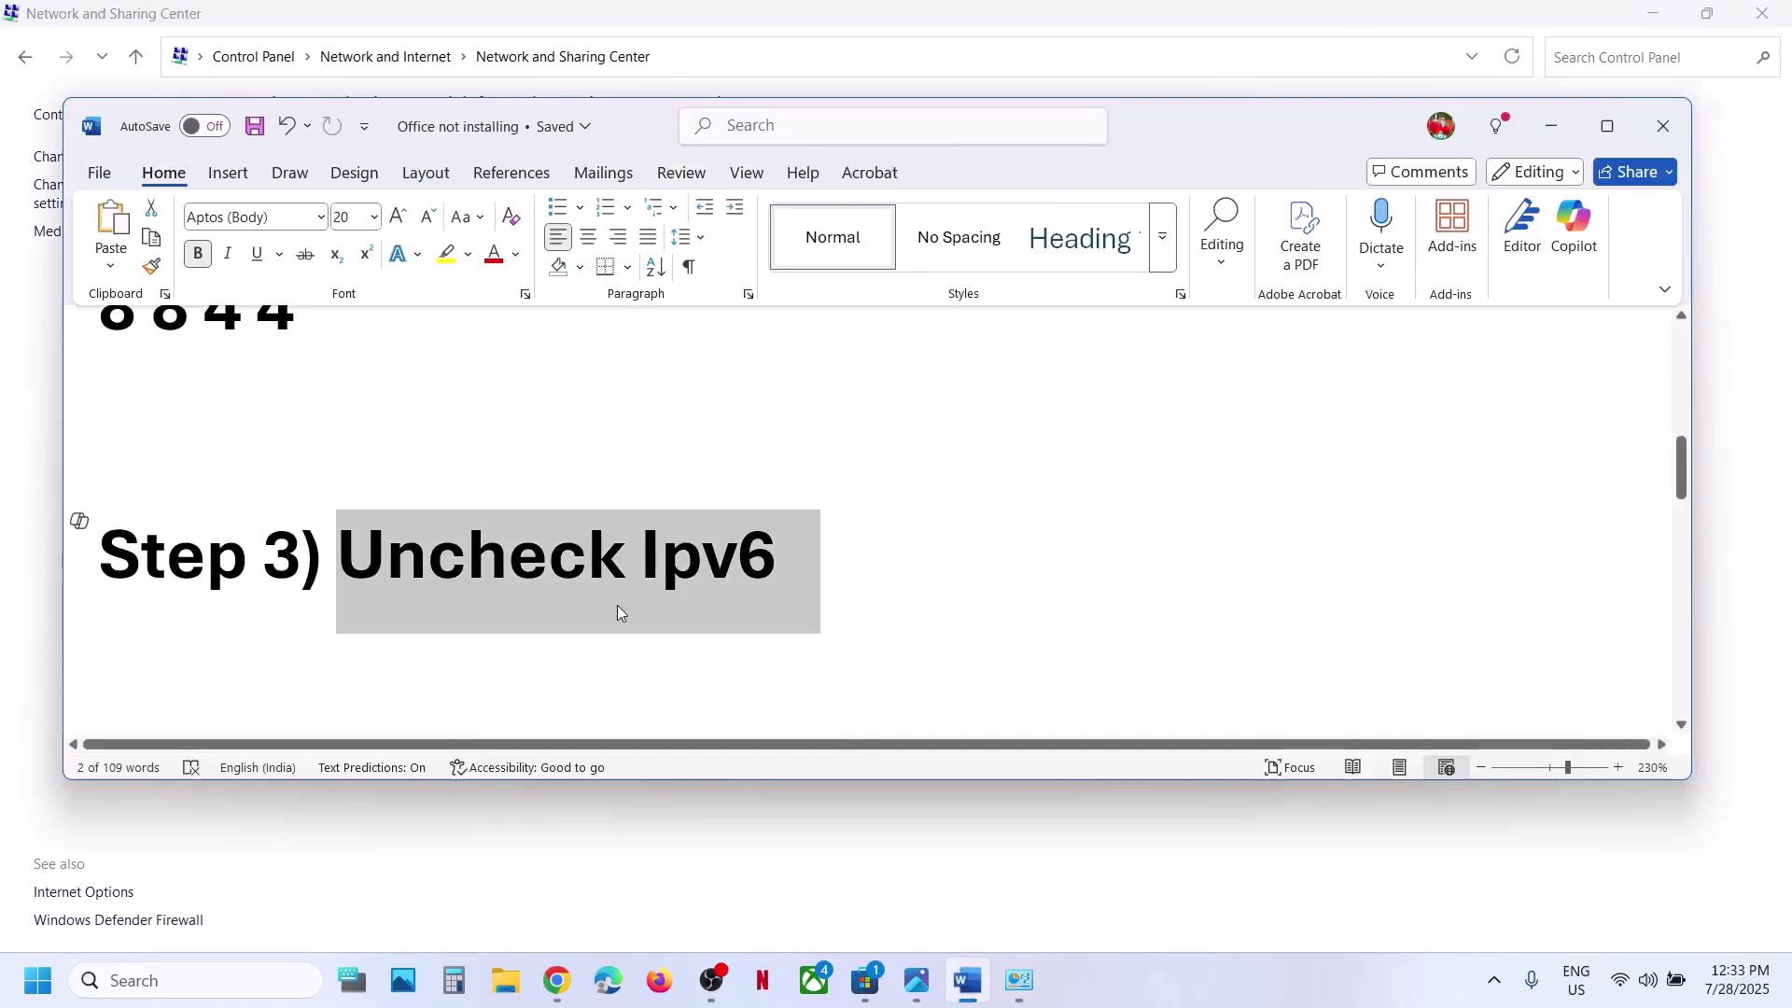
scroll(620, 607, down, 4)
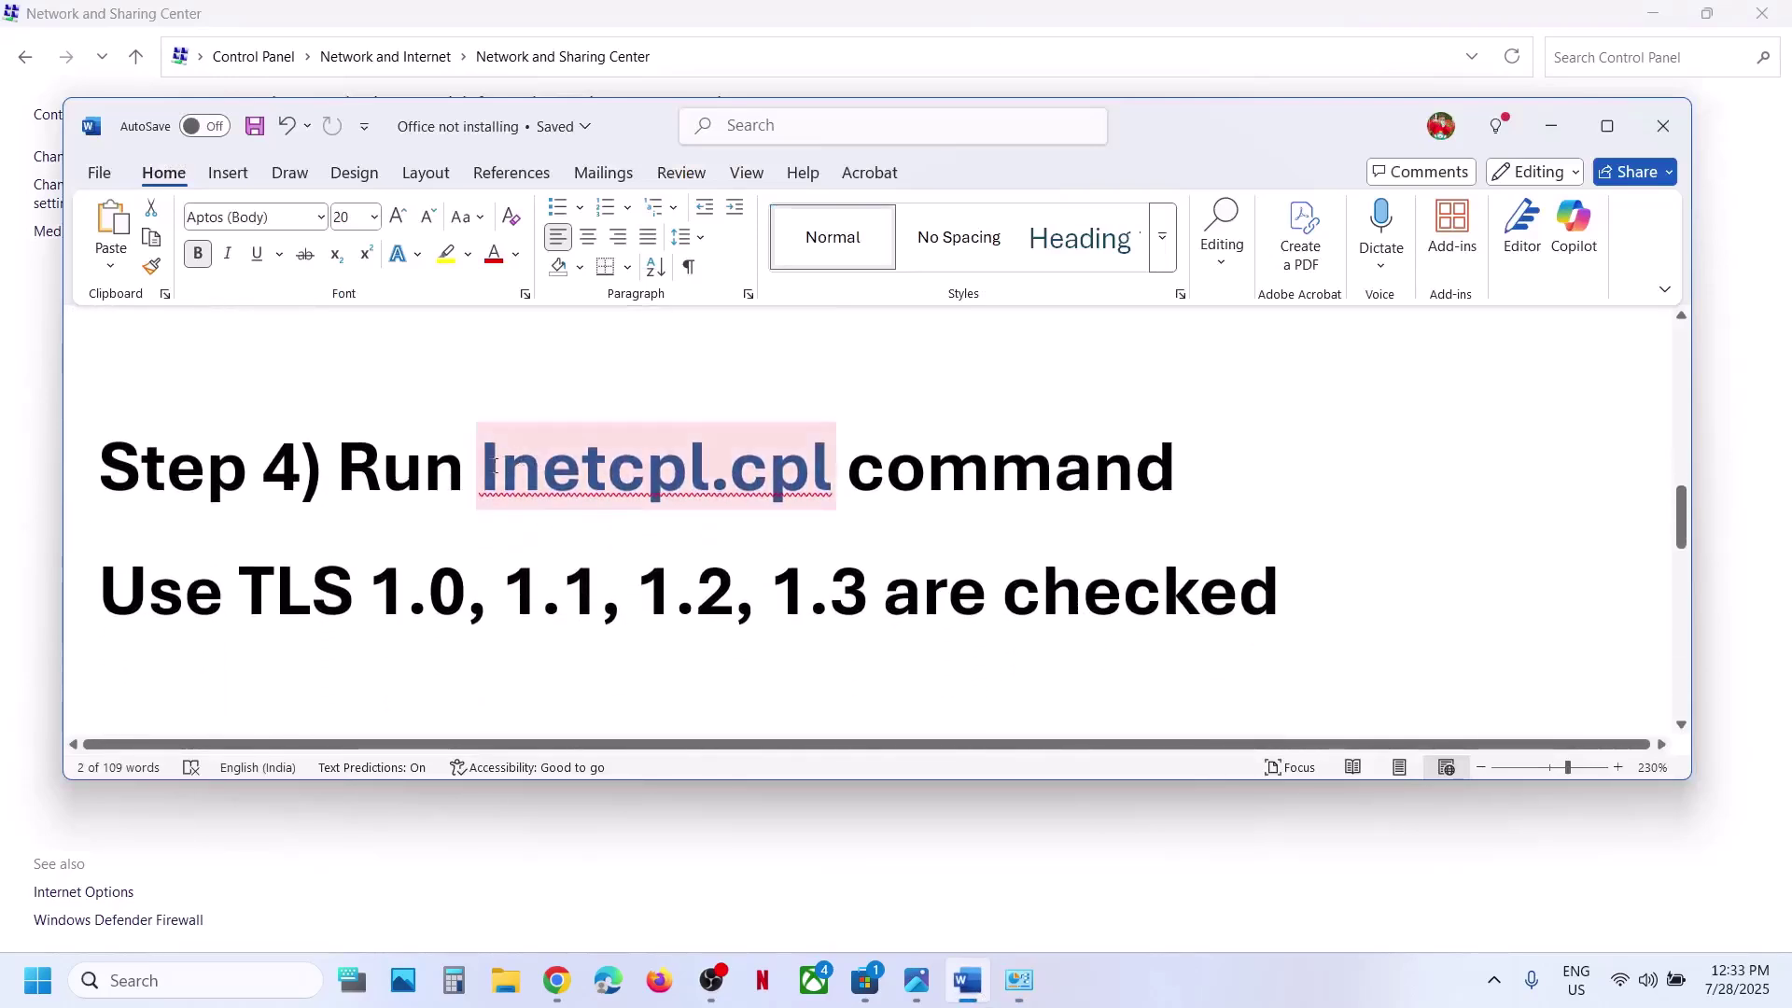
double_click(487, 464)
key(ctrl+c)
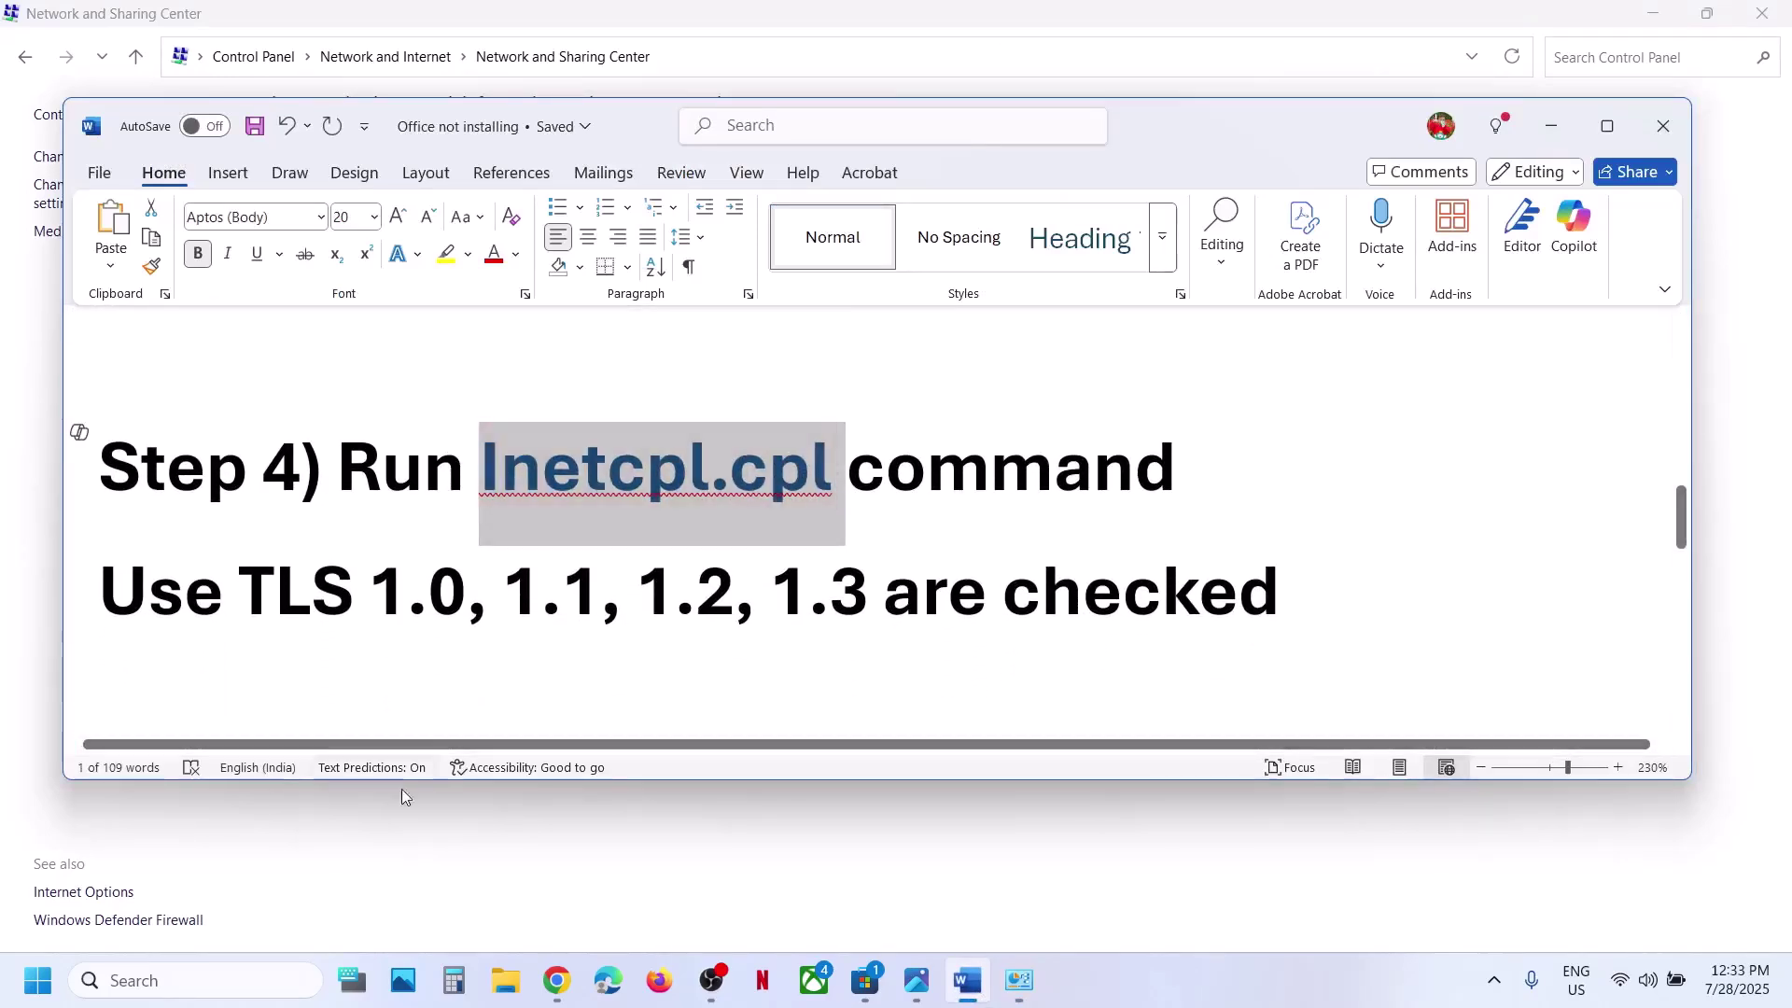
click(213, 974)
key(ctrl+v)
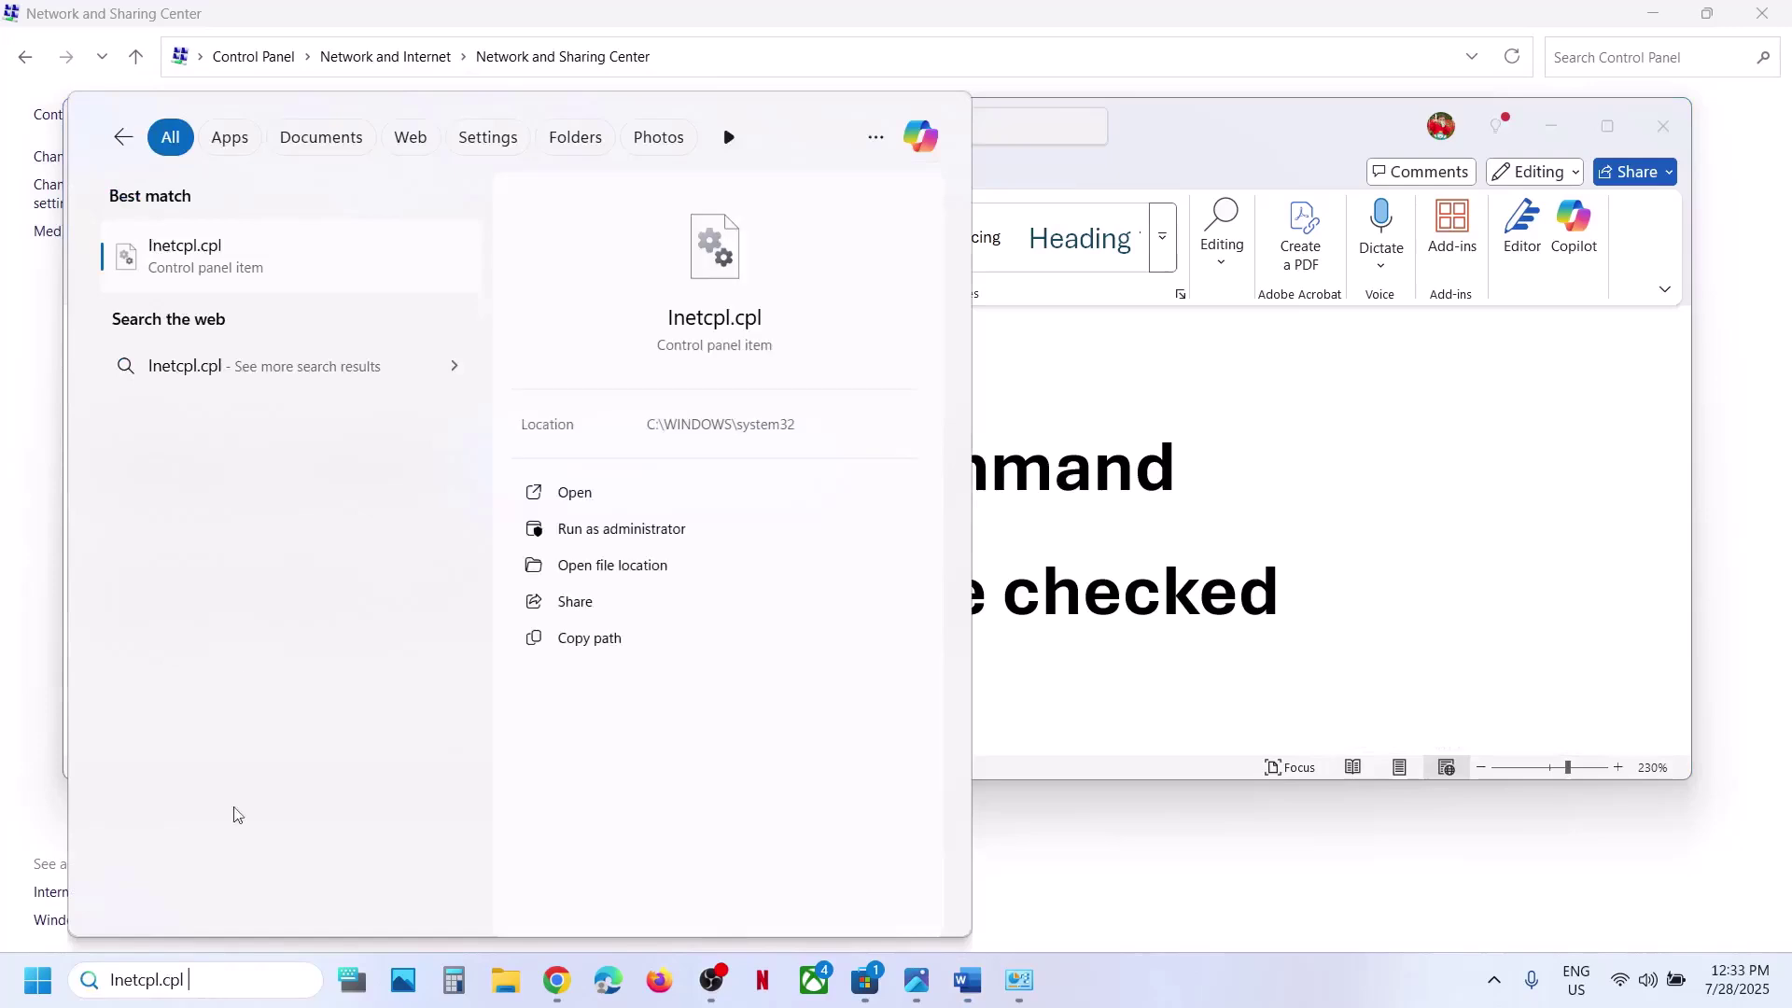
click(252, 271)
drag(344, 48, 745, 174)
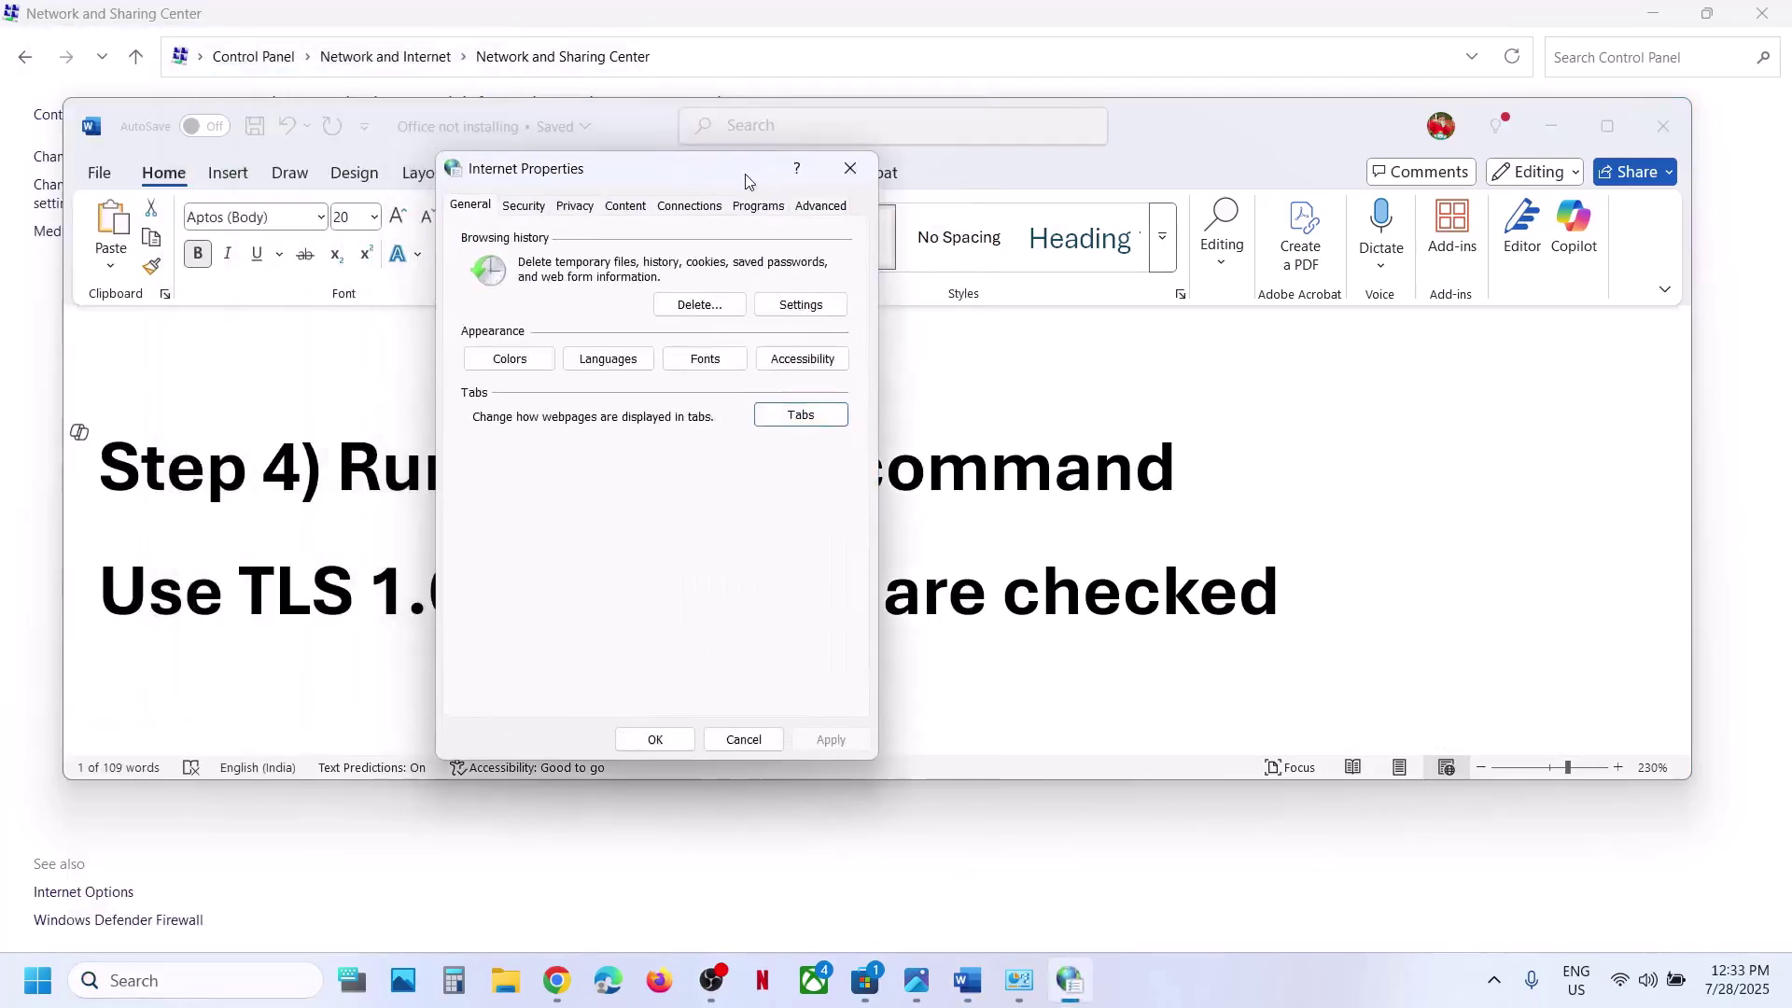
Check the Use TLS 1.0, 1.1, 1.2 and 1.3 options in the advanced Internet Properties settings and close the dialog
click(819, 206)
scroll(622, 500, down, 10)
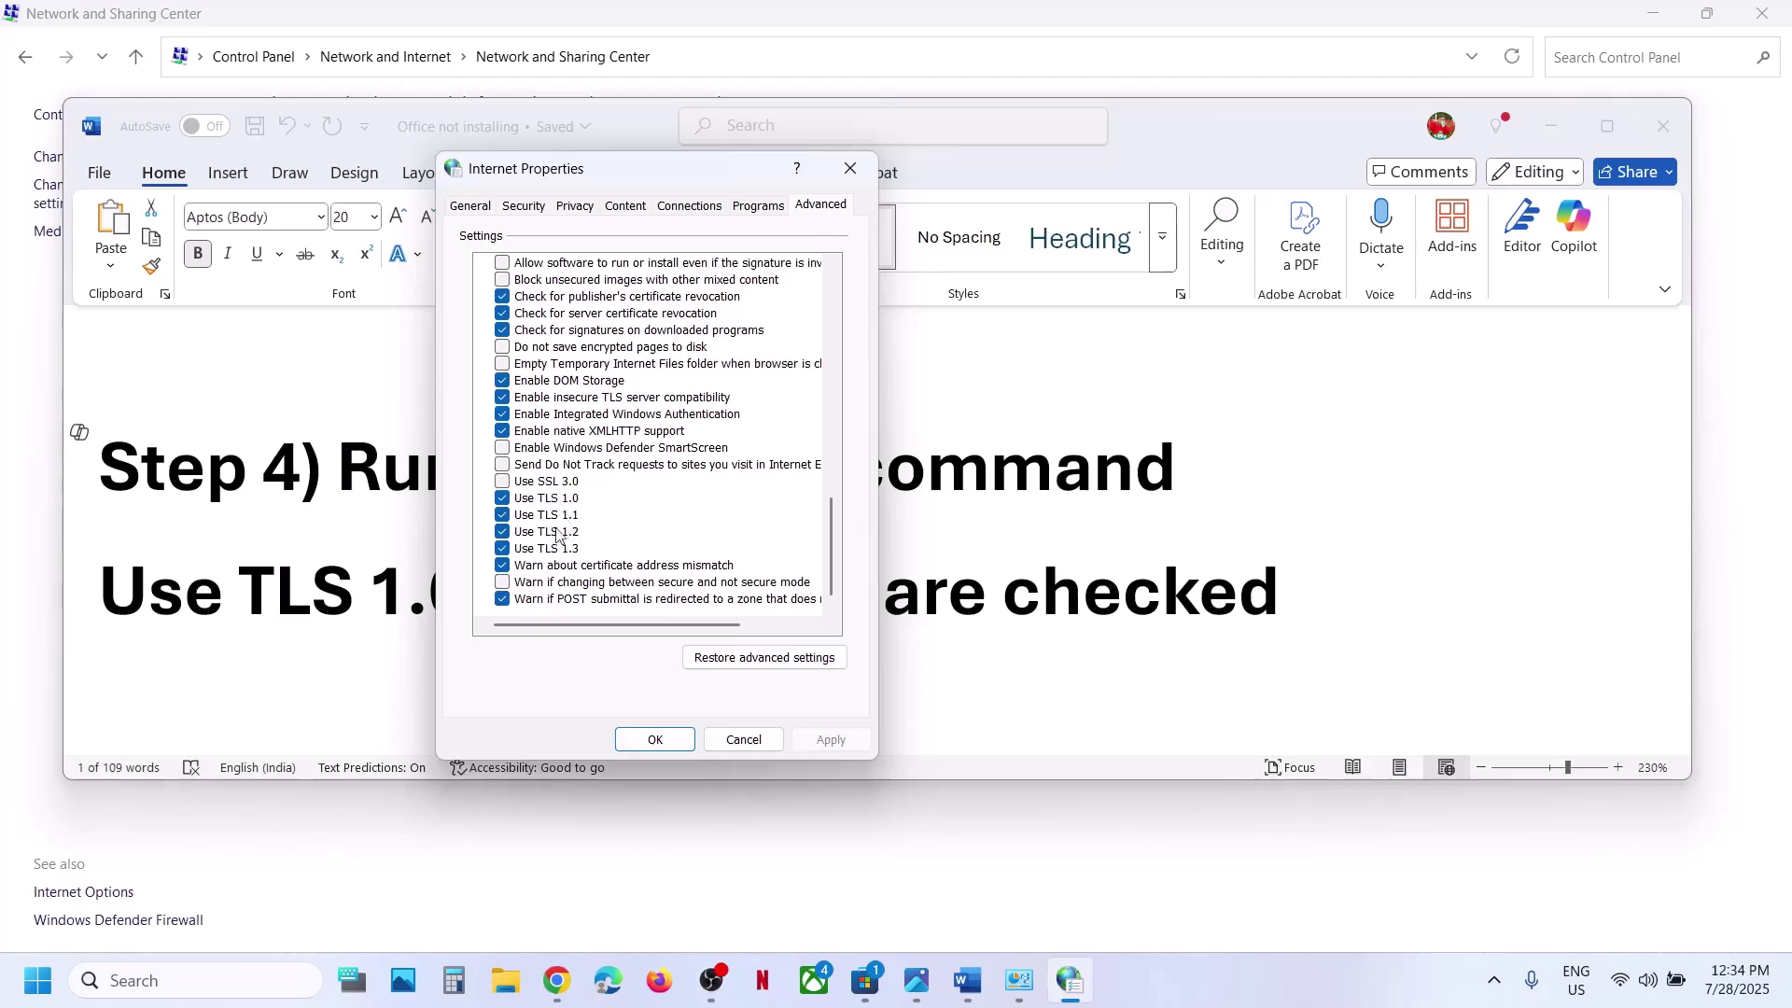
click(655, 739)
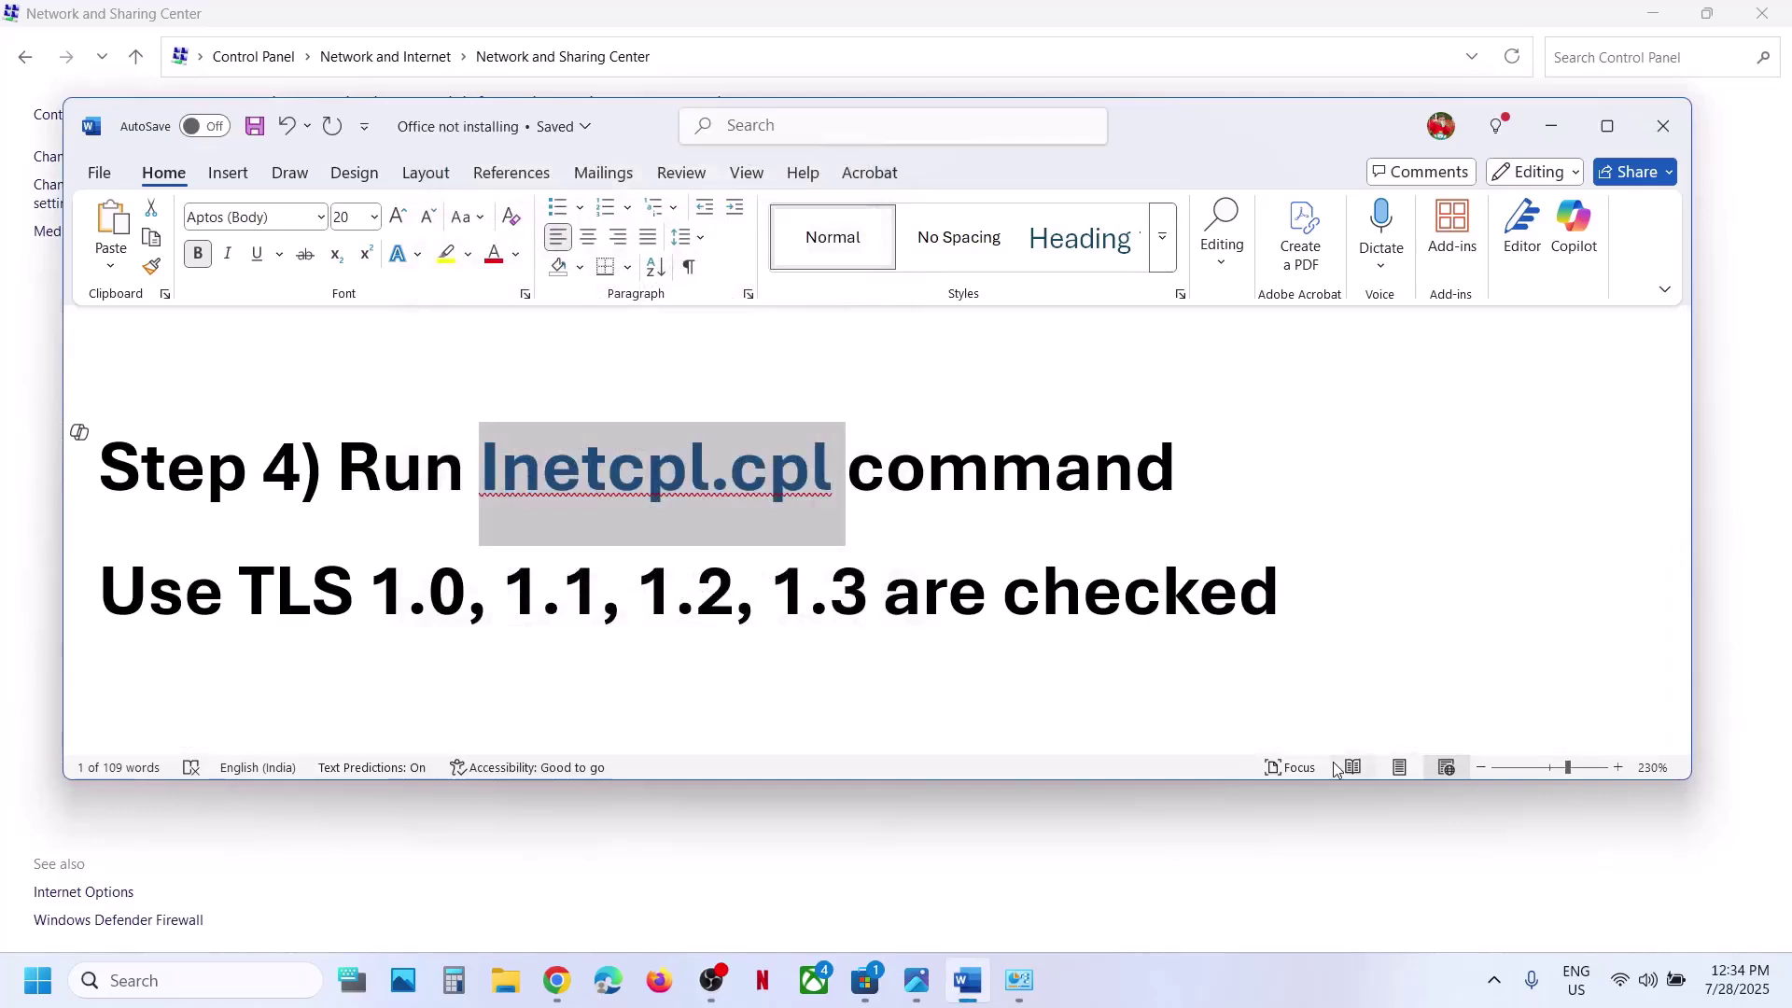
Connect the computer to the G_801-5G Wi-Fi network with automatic connection enabled, and return to the Word document
click(1634, 975)
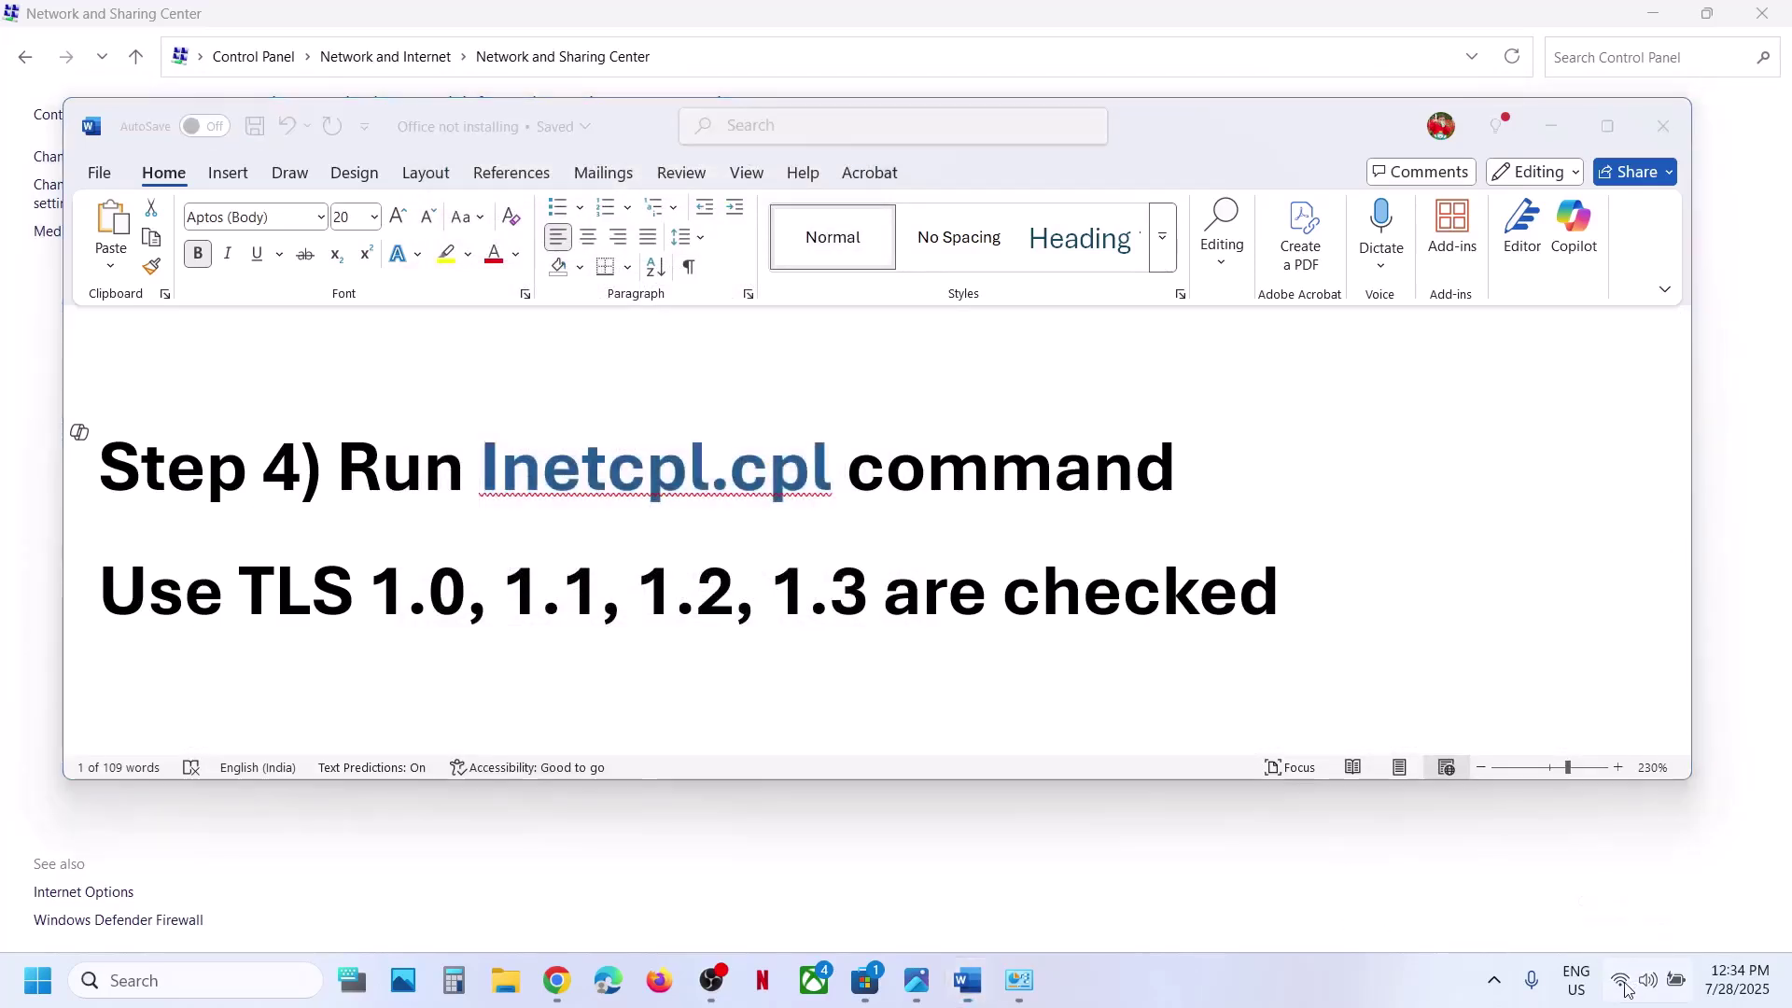
click(1469, 541)
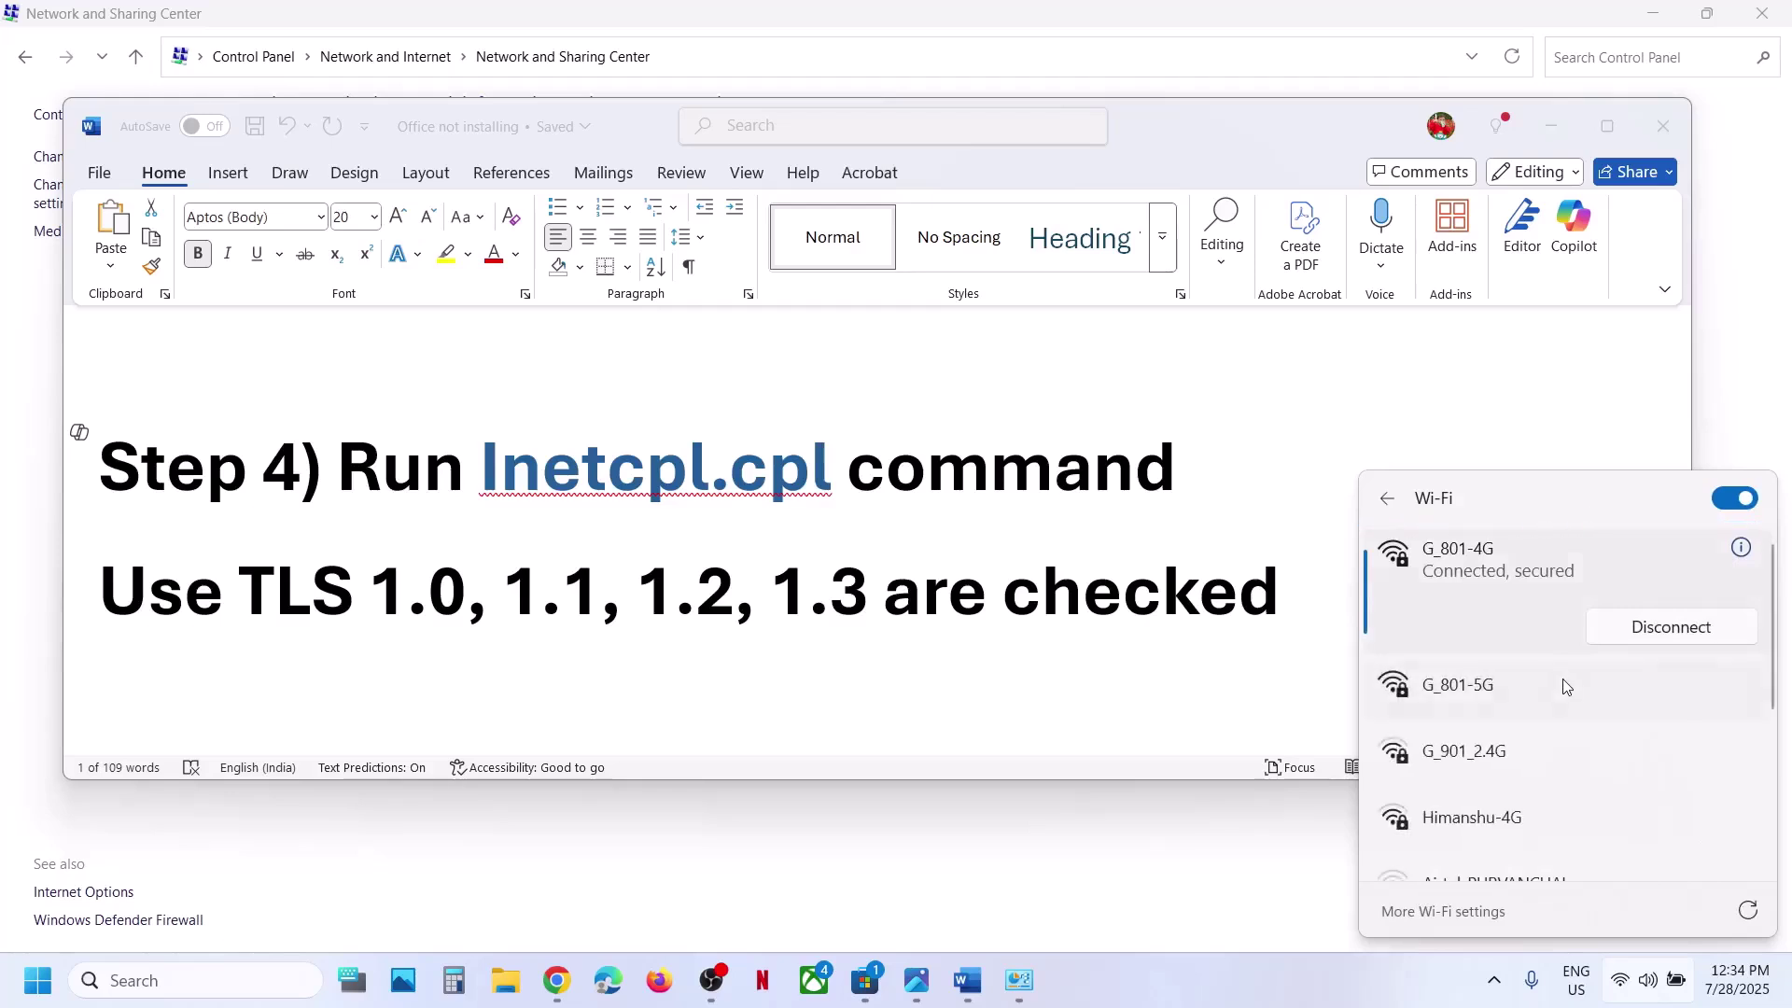
click(1471, 690)
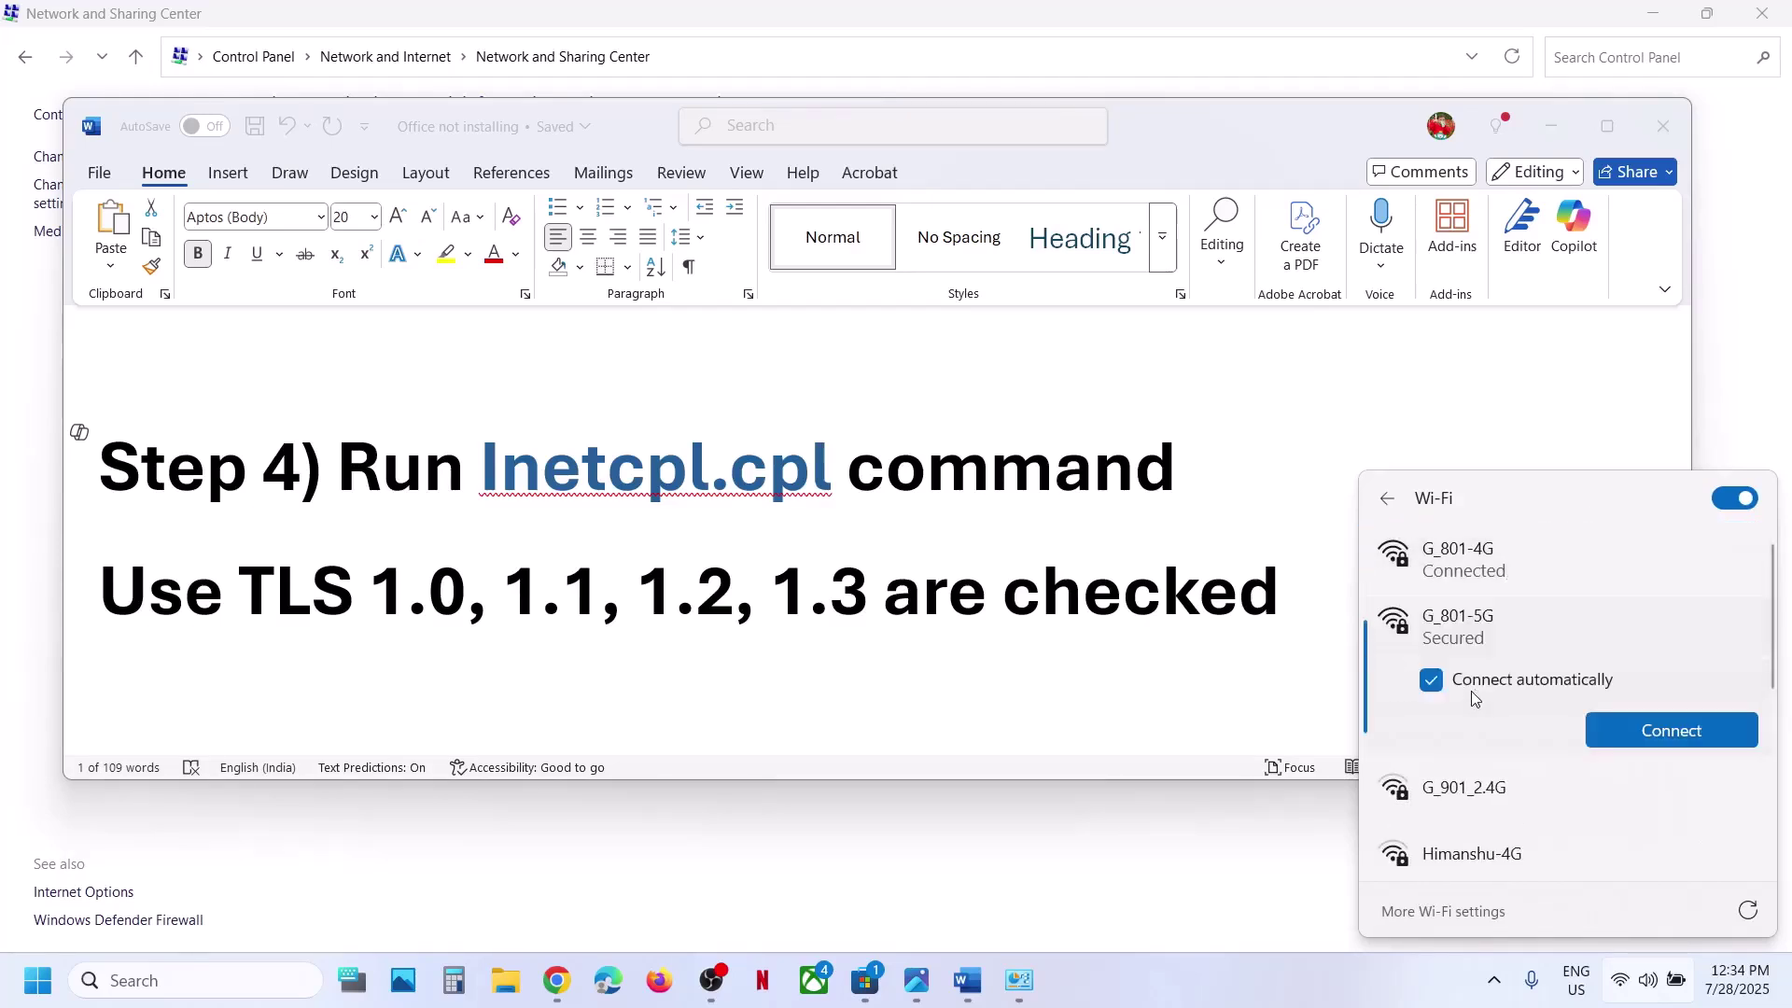
click(1631, 732)
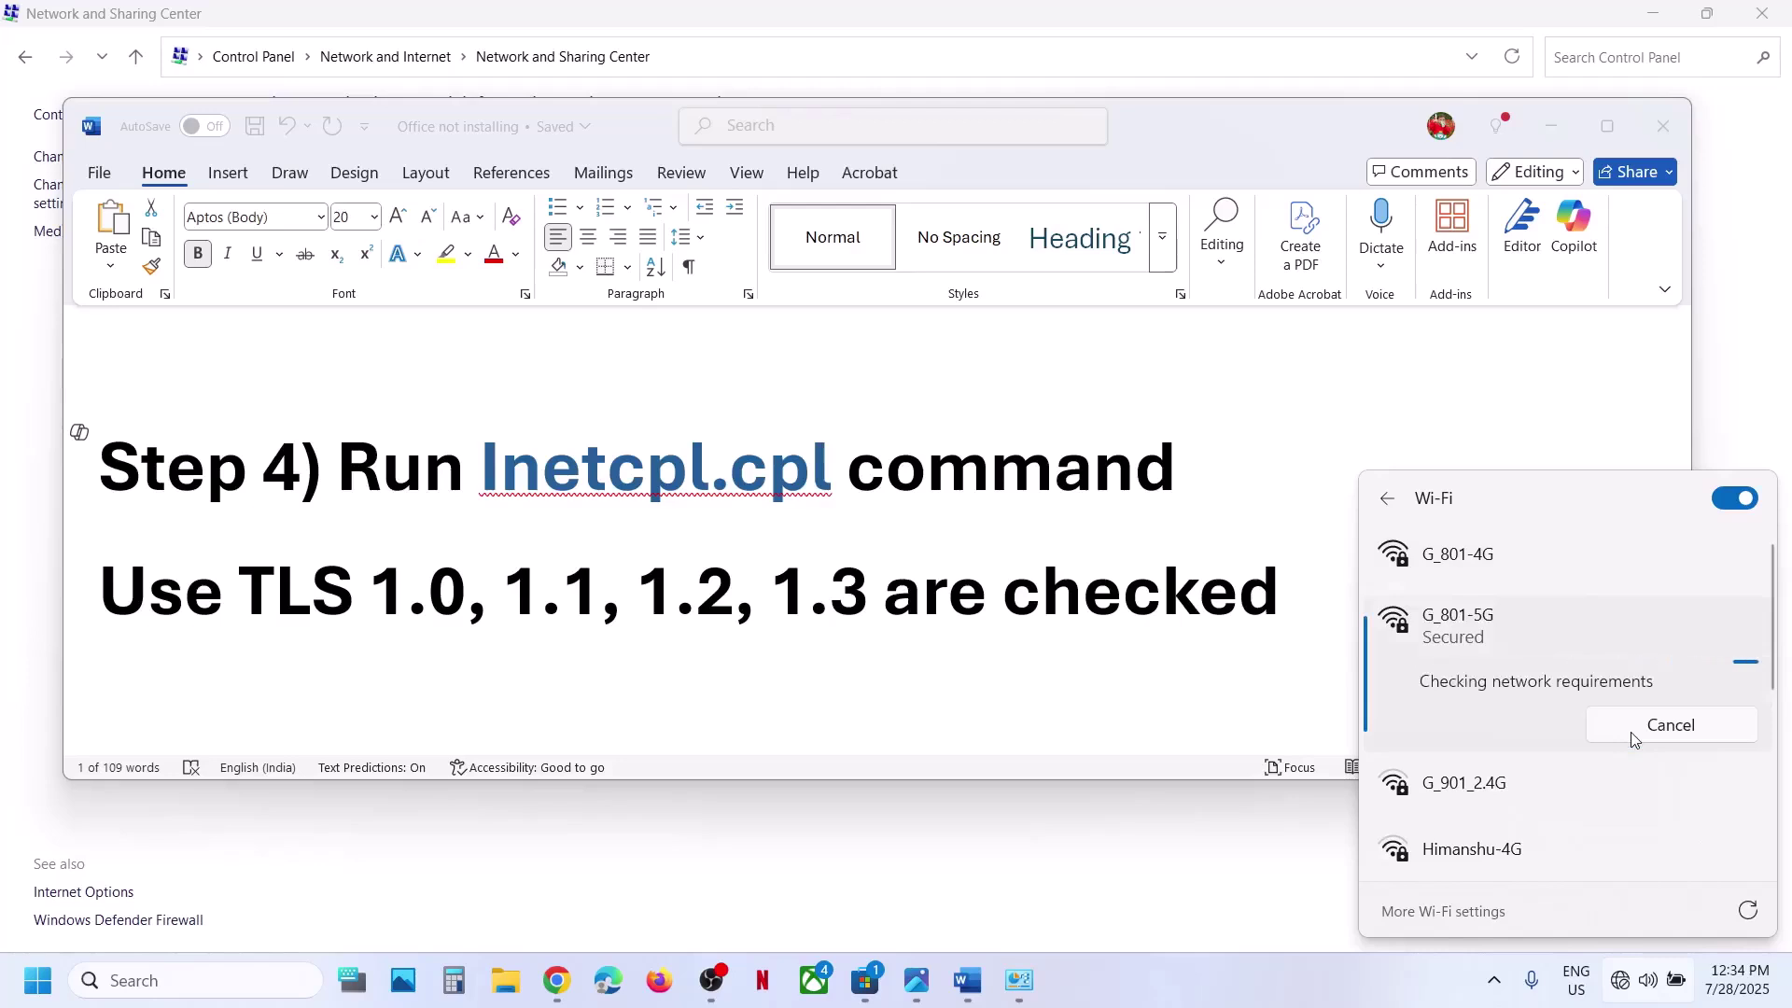
click(1288, 607)
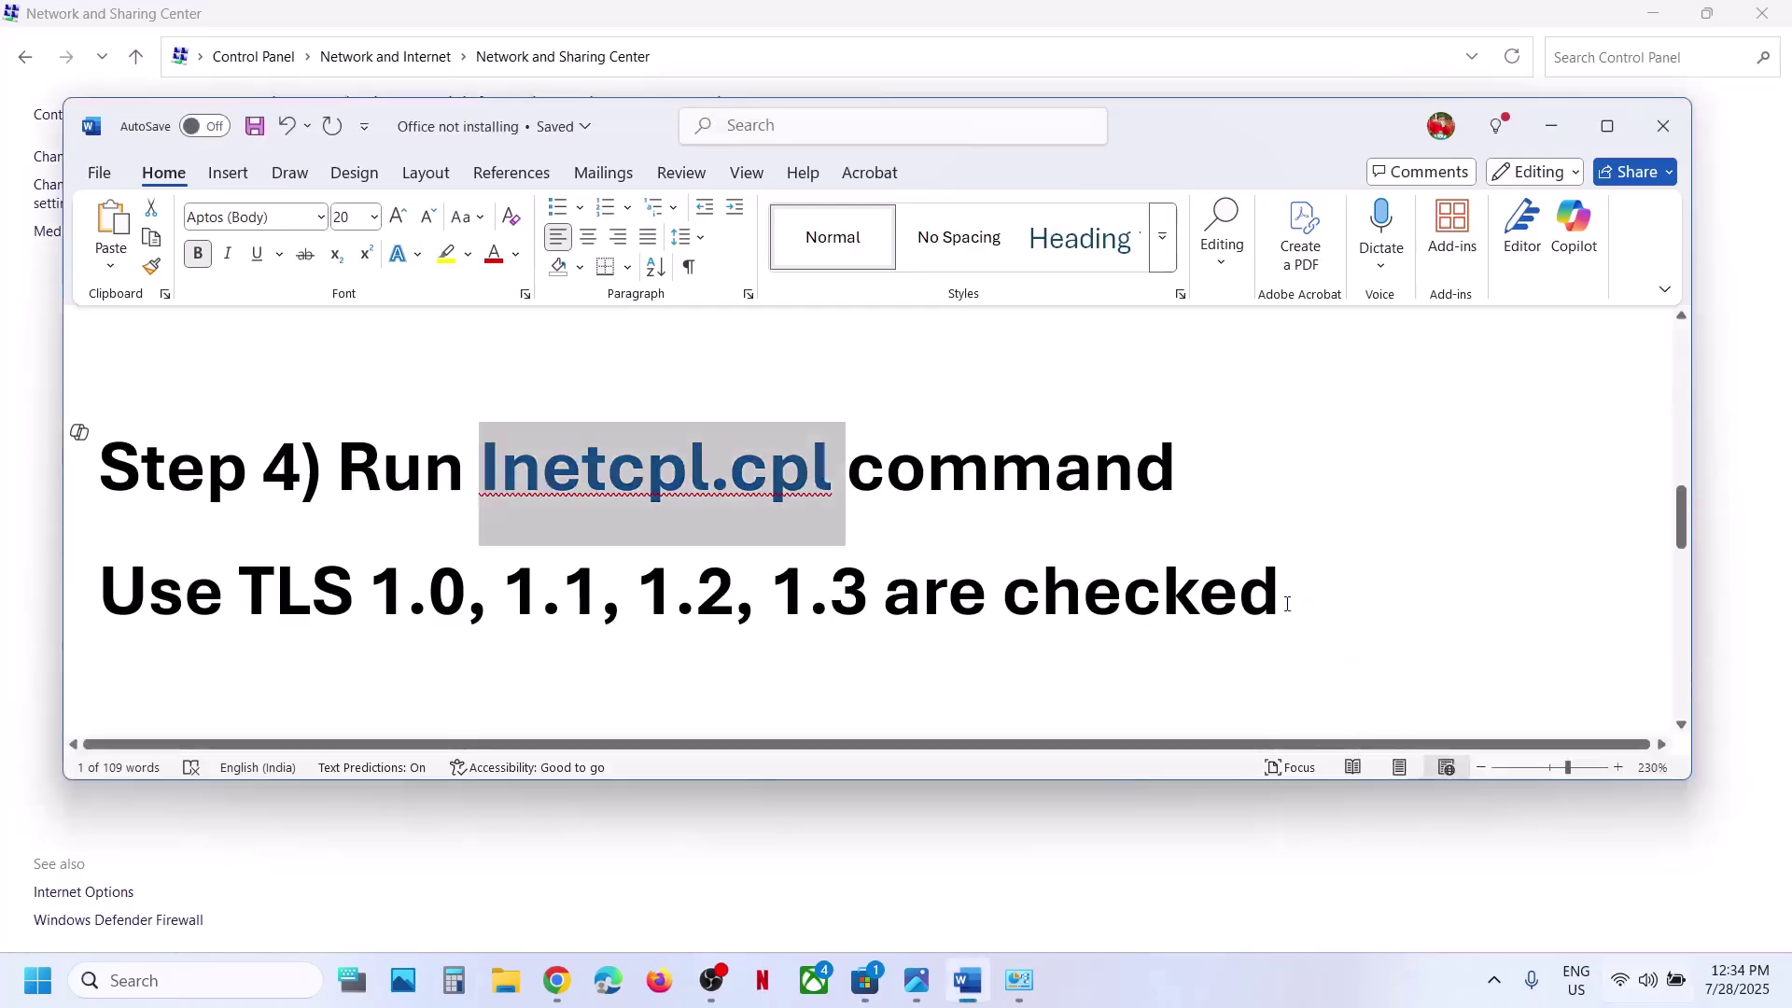
Add ", mobile hotspot" to the end of the "Use TLS 1.0, 1.1, 1.2, 1.3 are checked" line in the document
click(1306, 600)
text(, m)
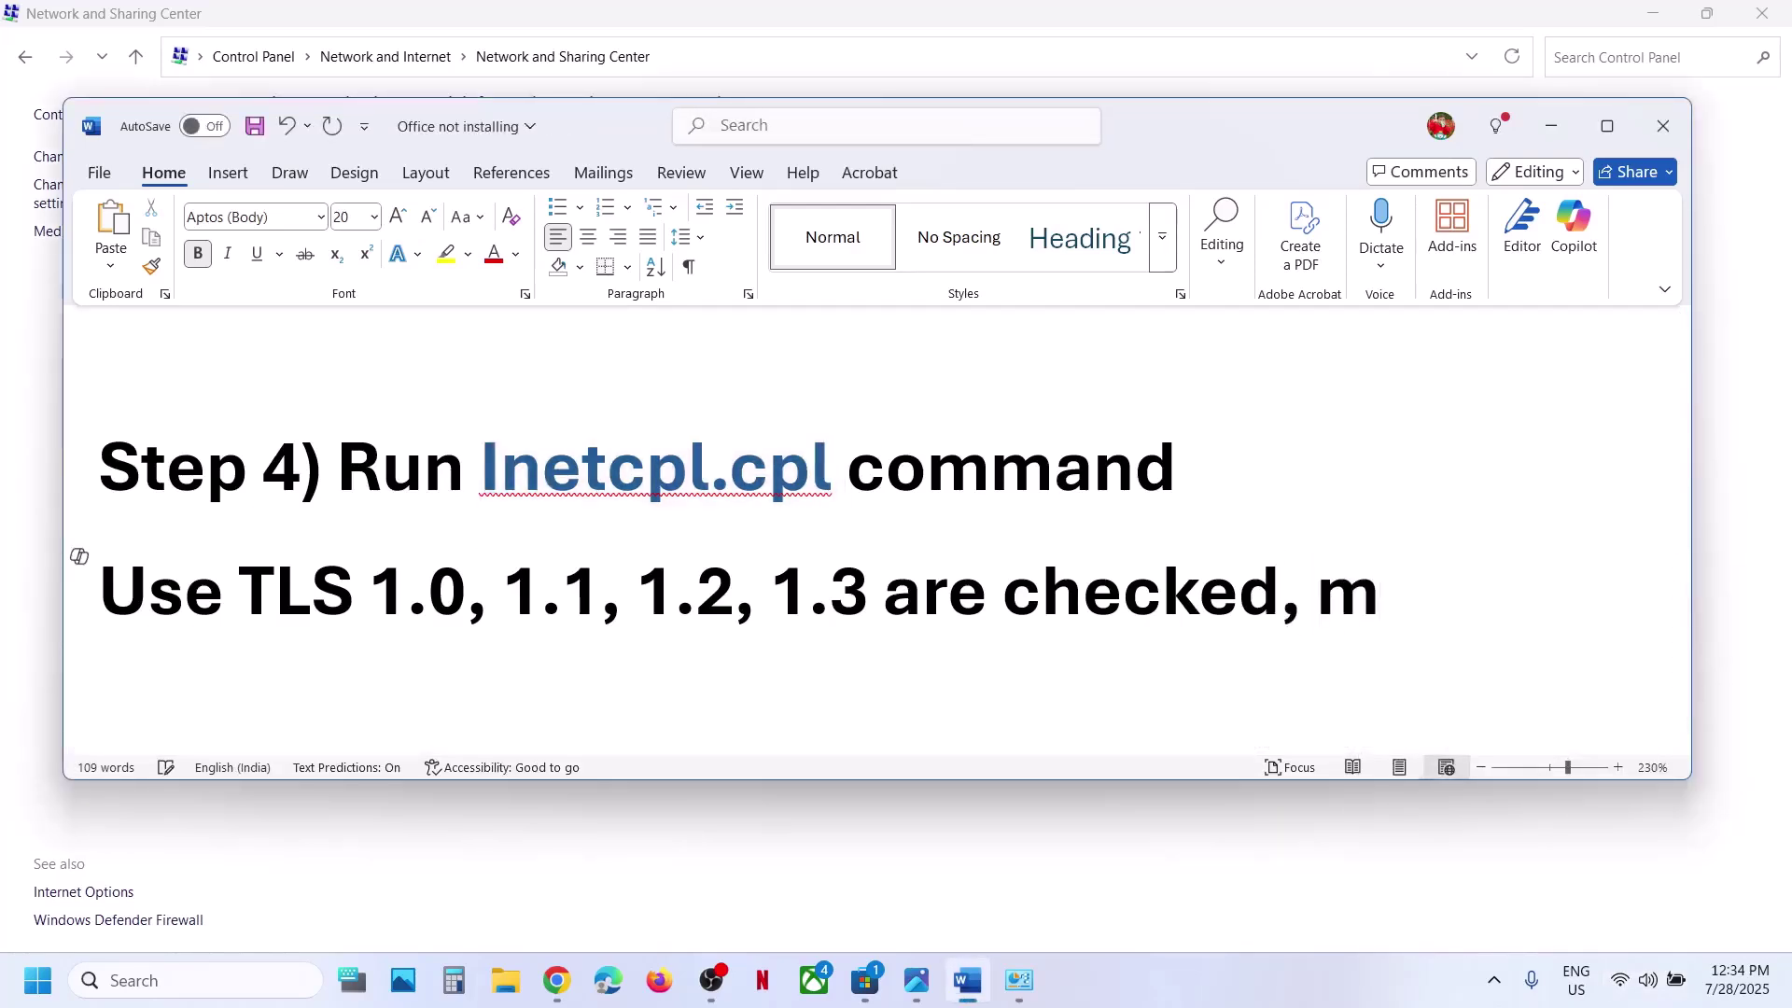
text(obile hotso)
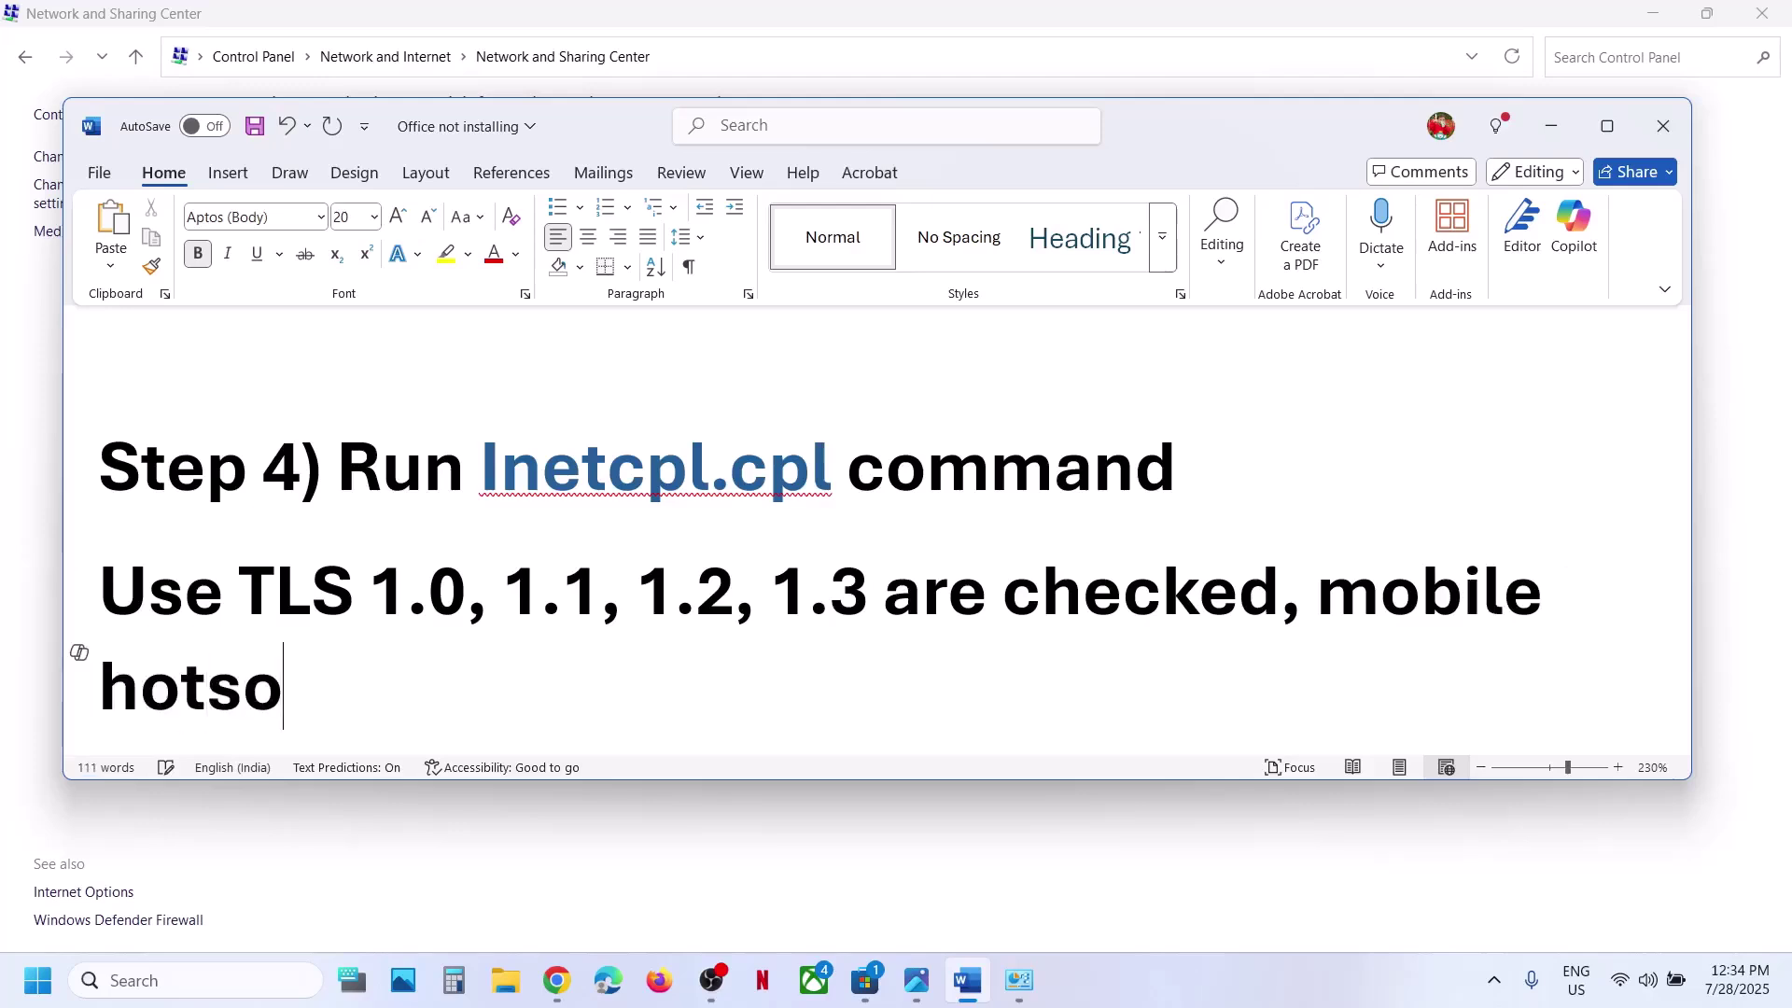
key(BackSpace)
text(poy)
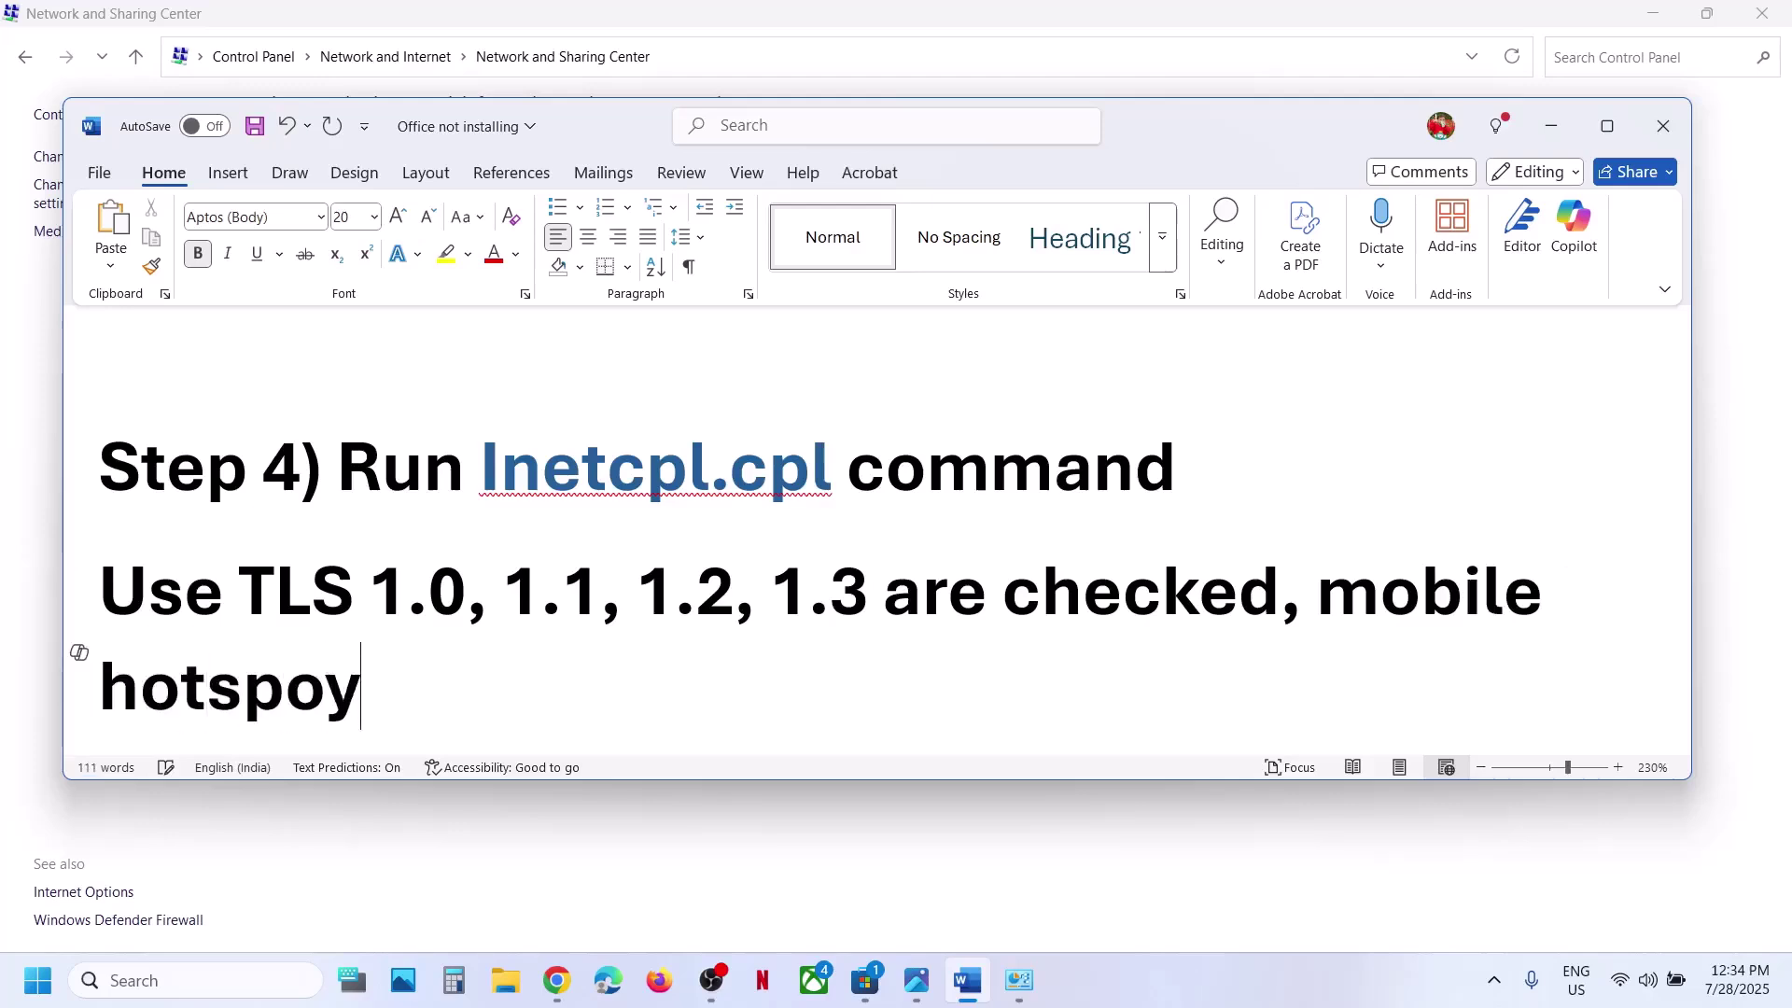
key(BackSpace)
text(t)
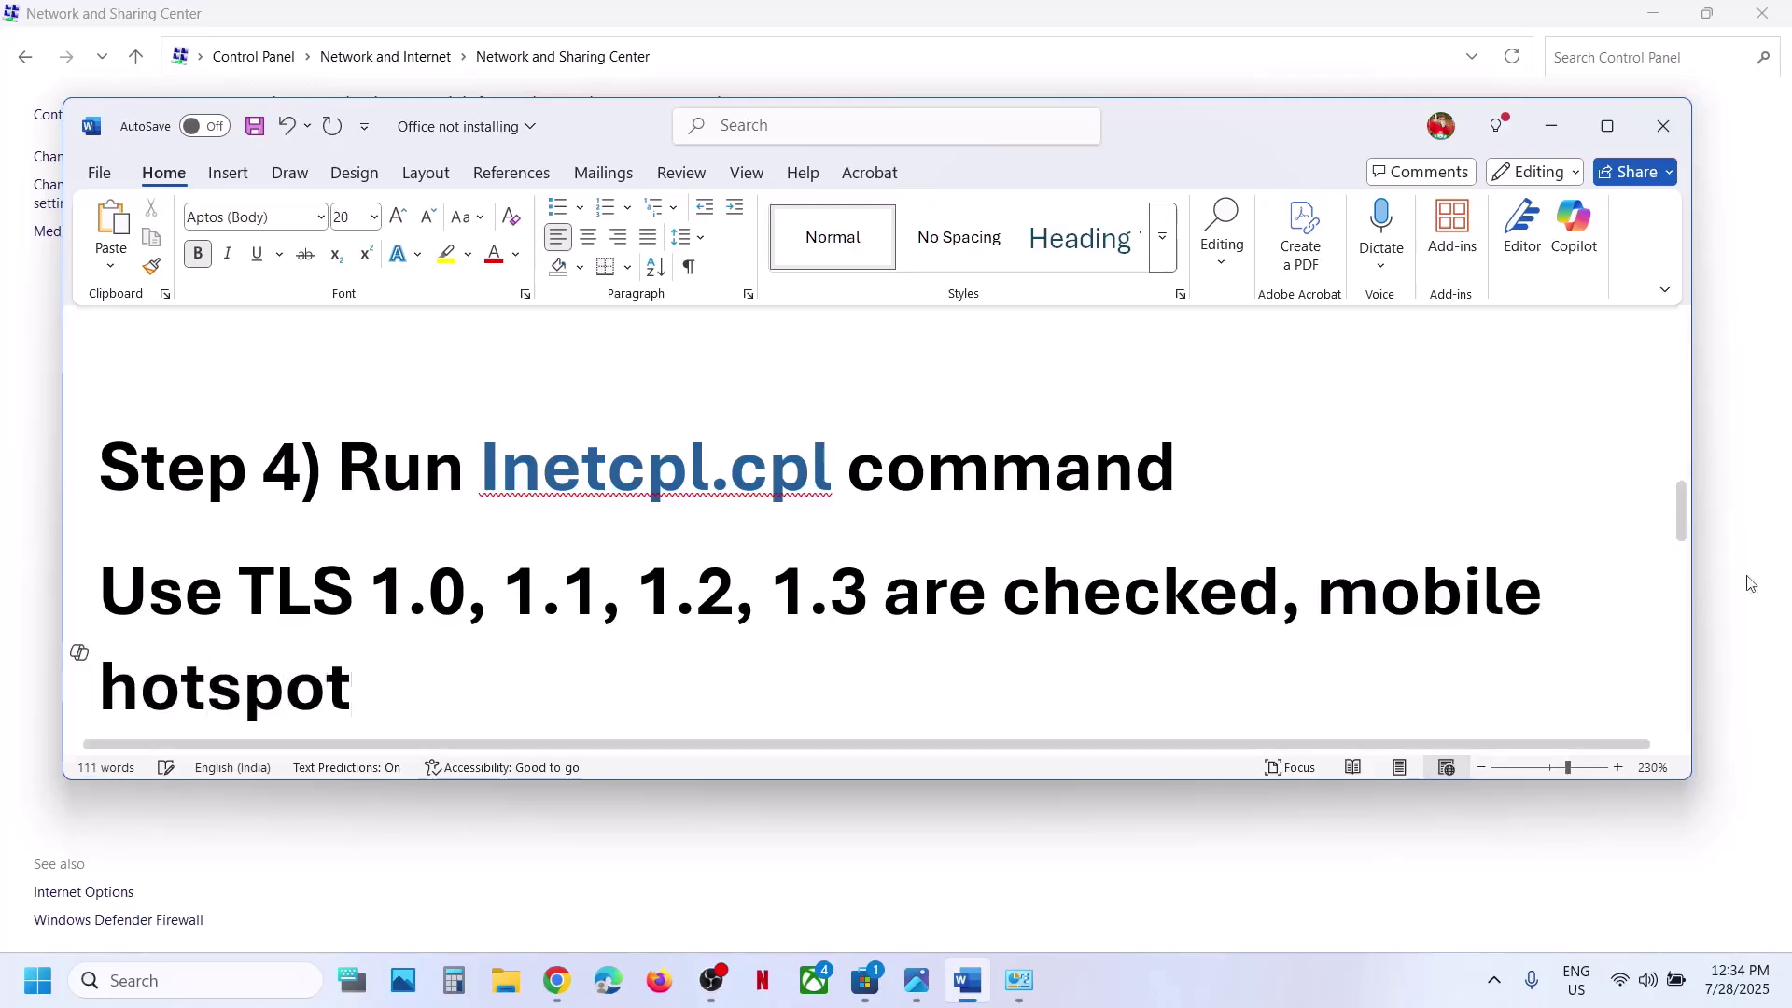
Review the mobile hotspot note and look through the list of available Wi-Fi networks
drag(1281, 597, 140, 686)
click(401, 673)
click(1626, 989)
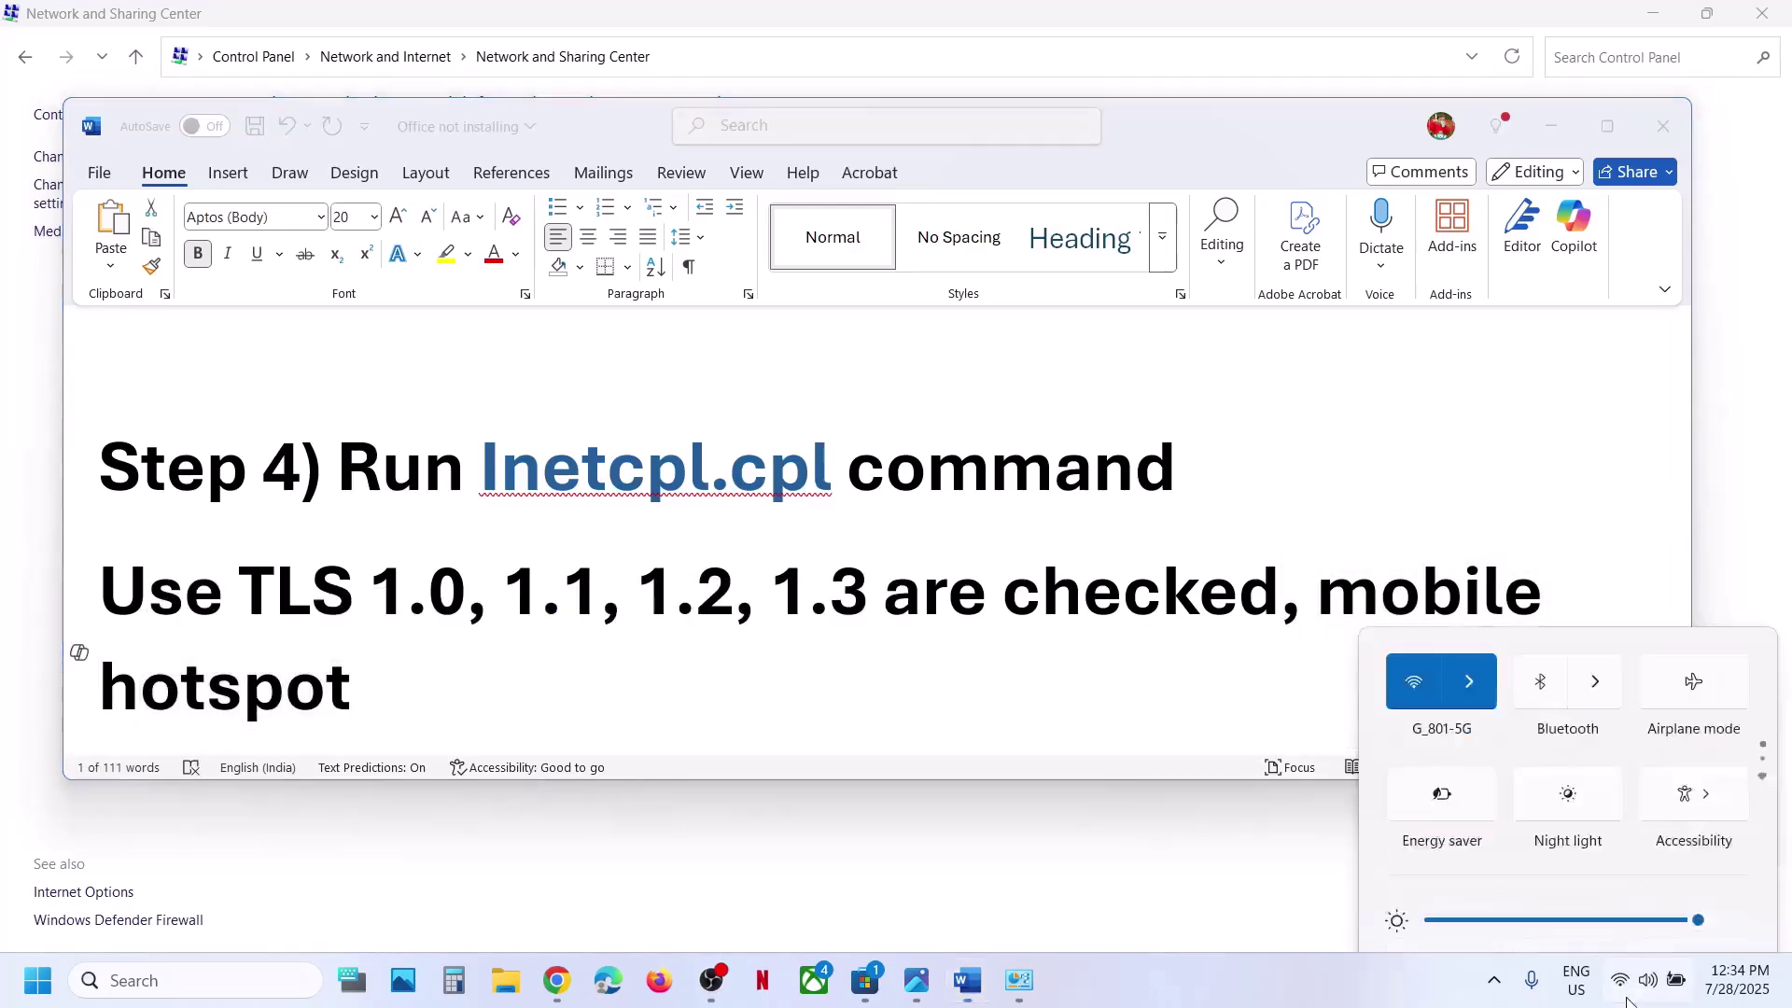
click(1468, 540)
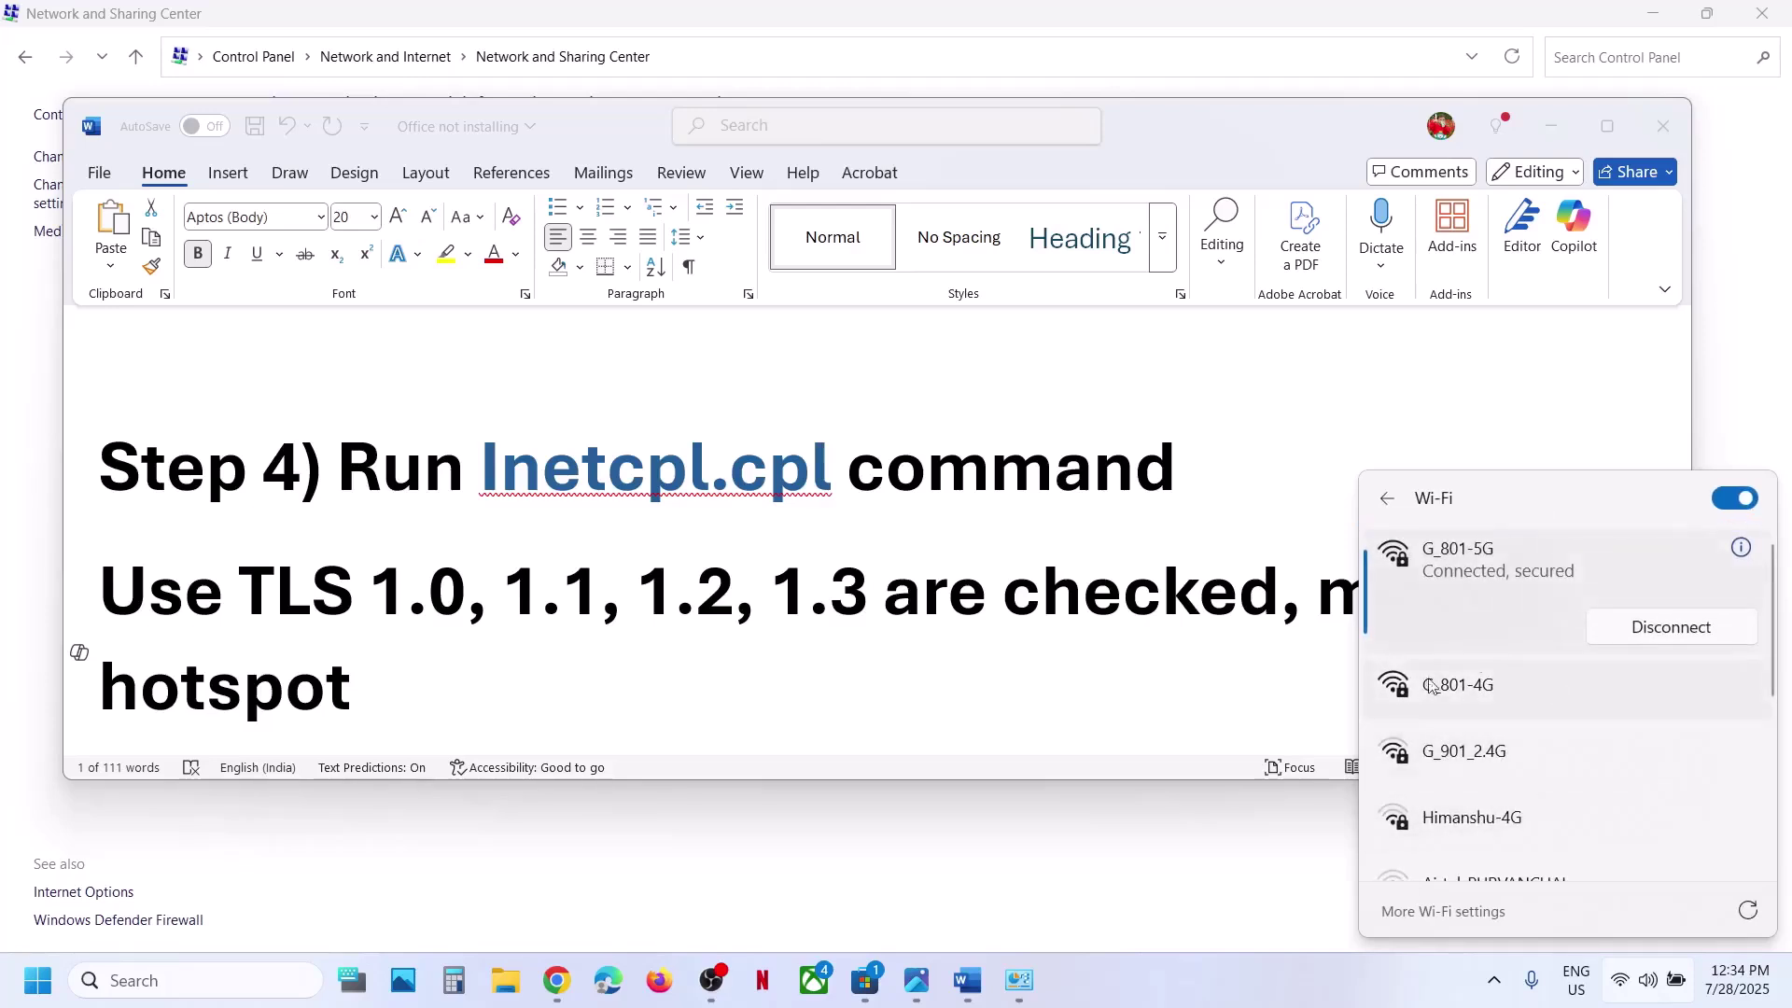
click(791, 649)
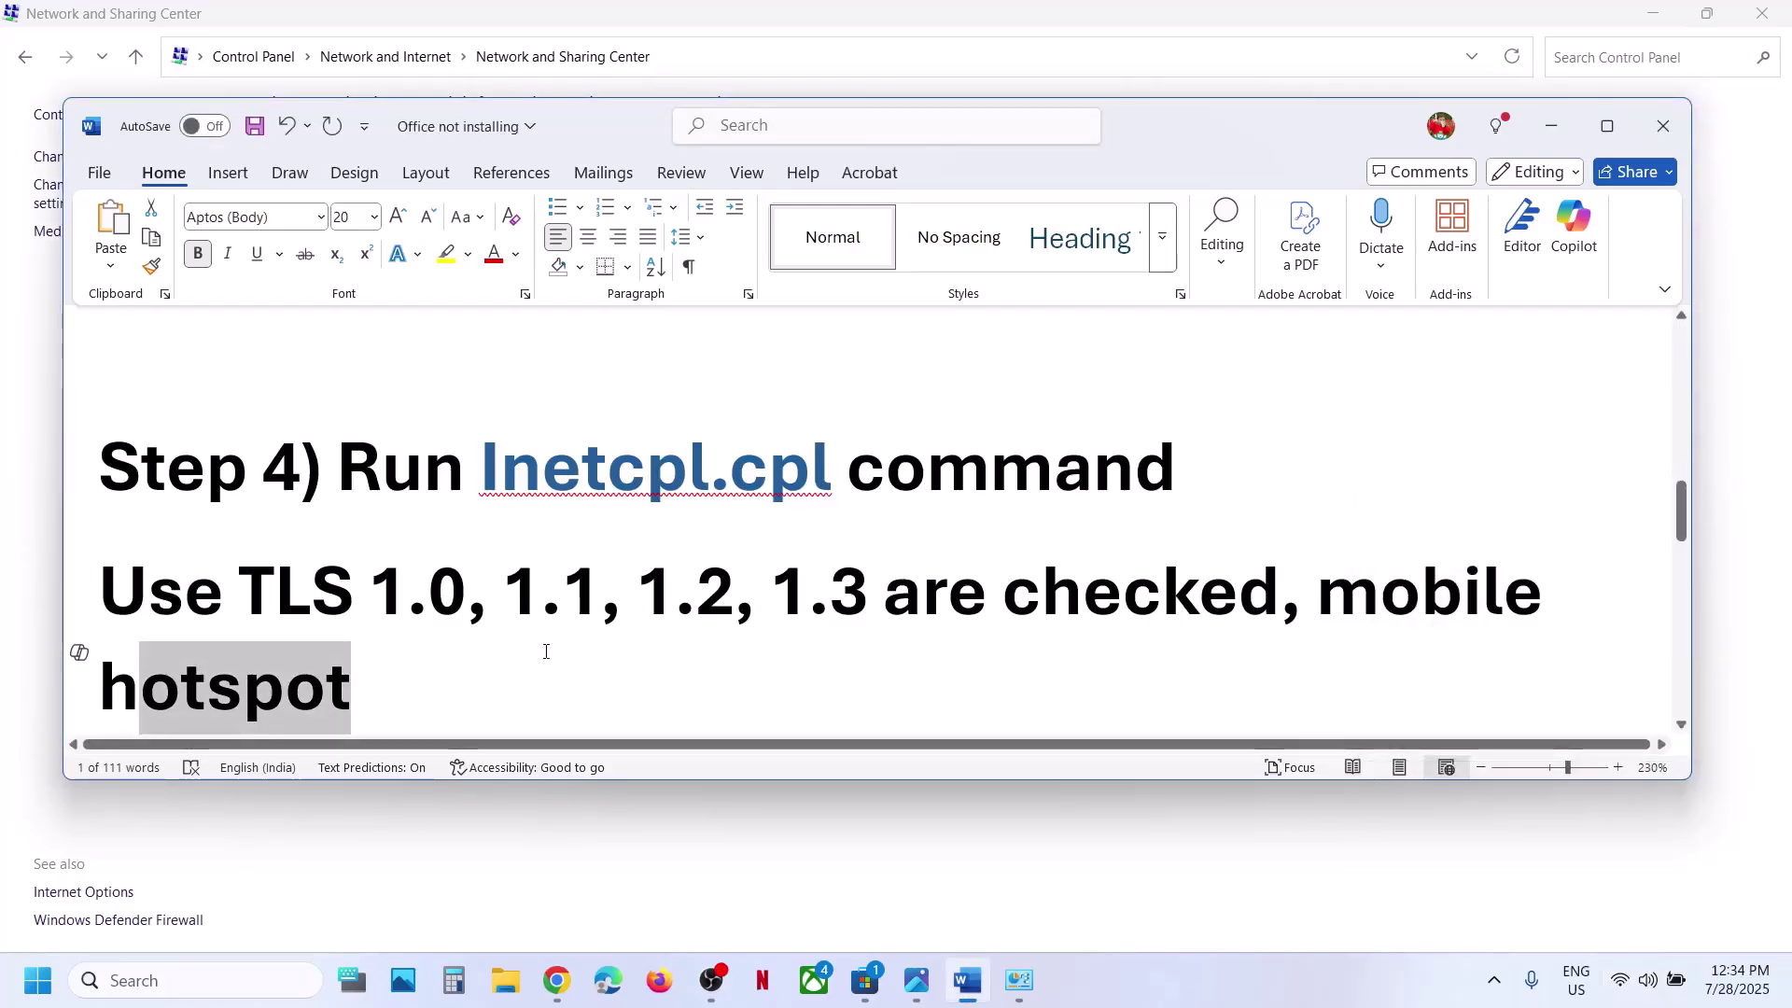
Read Step 5 about performing a network reset and having the Wi-Fi password ready, and view the connected Wi-Fi network
scroll(546, 652, down, 5)
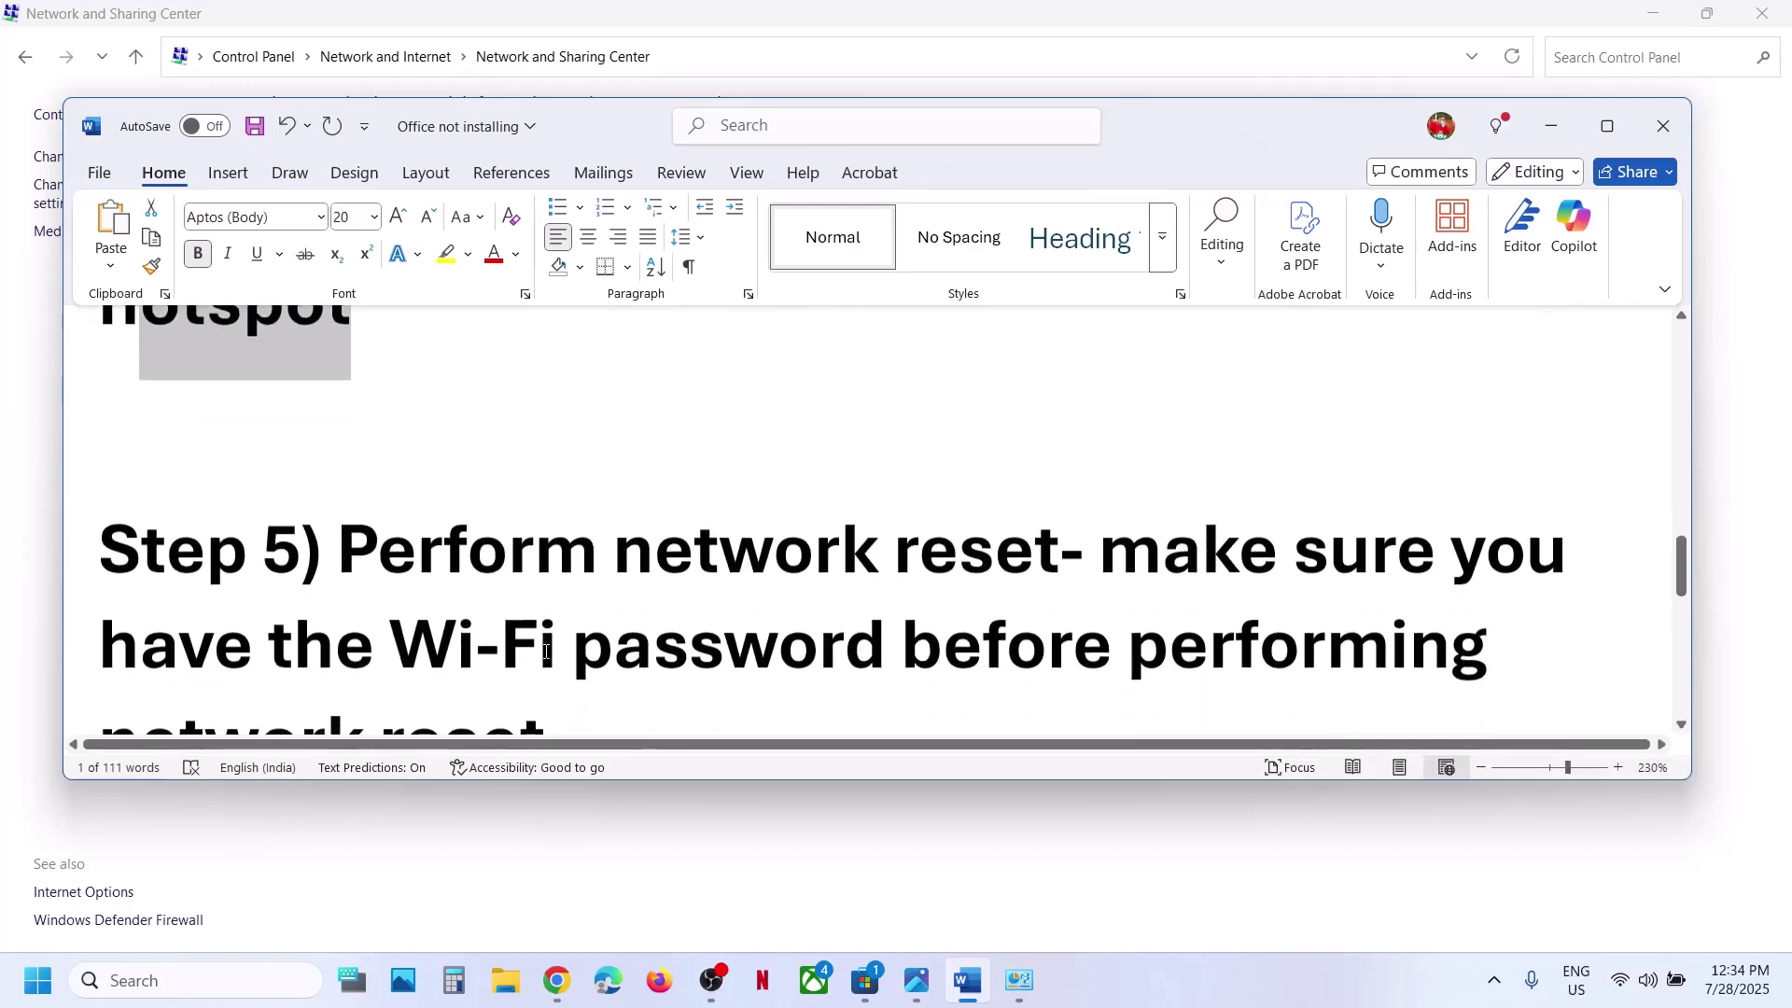
drag(359, 482, 956, 501)
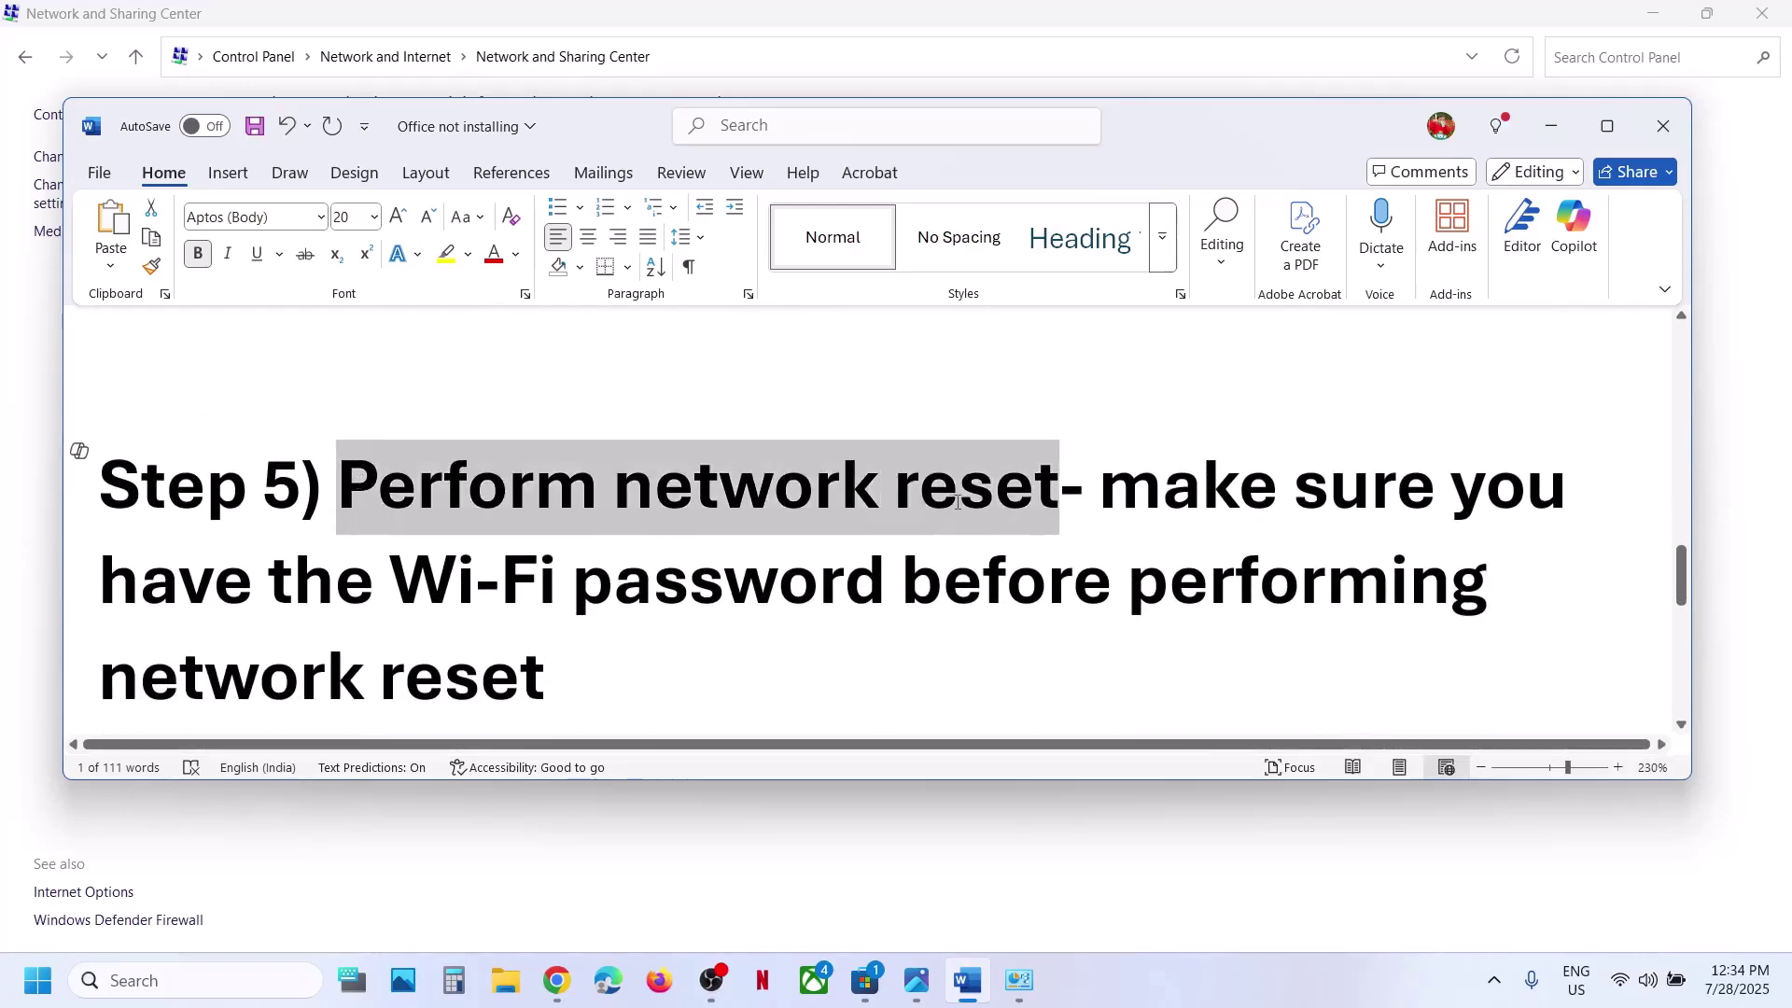
drag(1119, 513, 1211, 609)
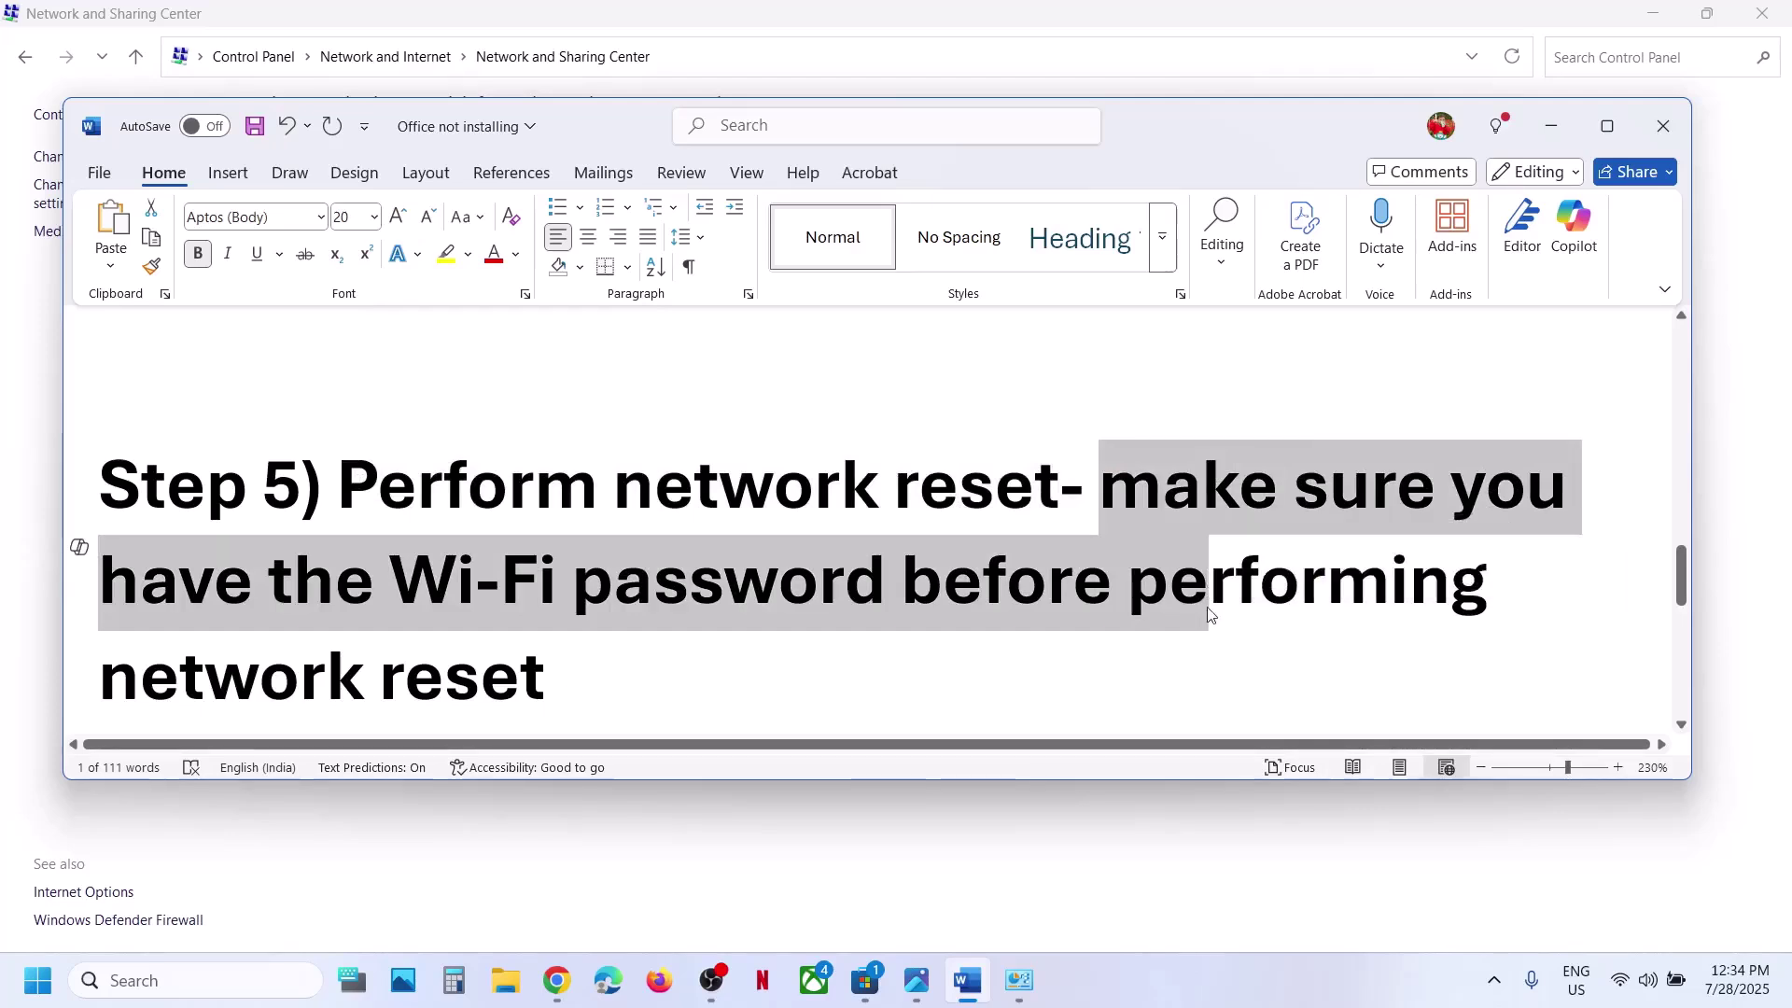
click(1203, 603)
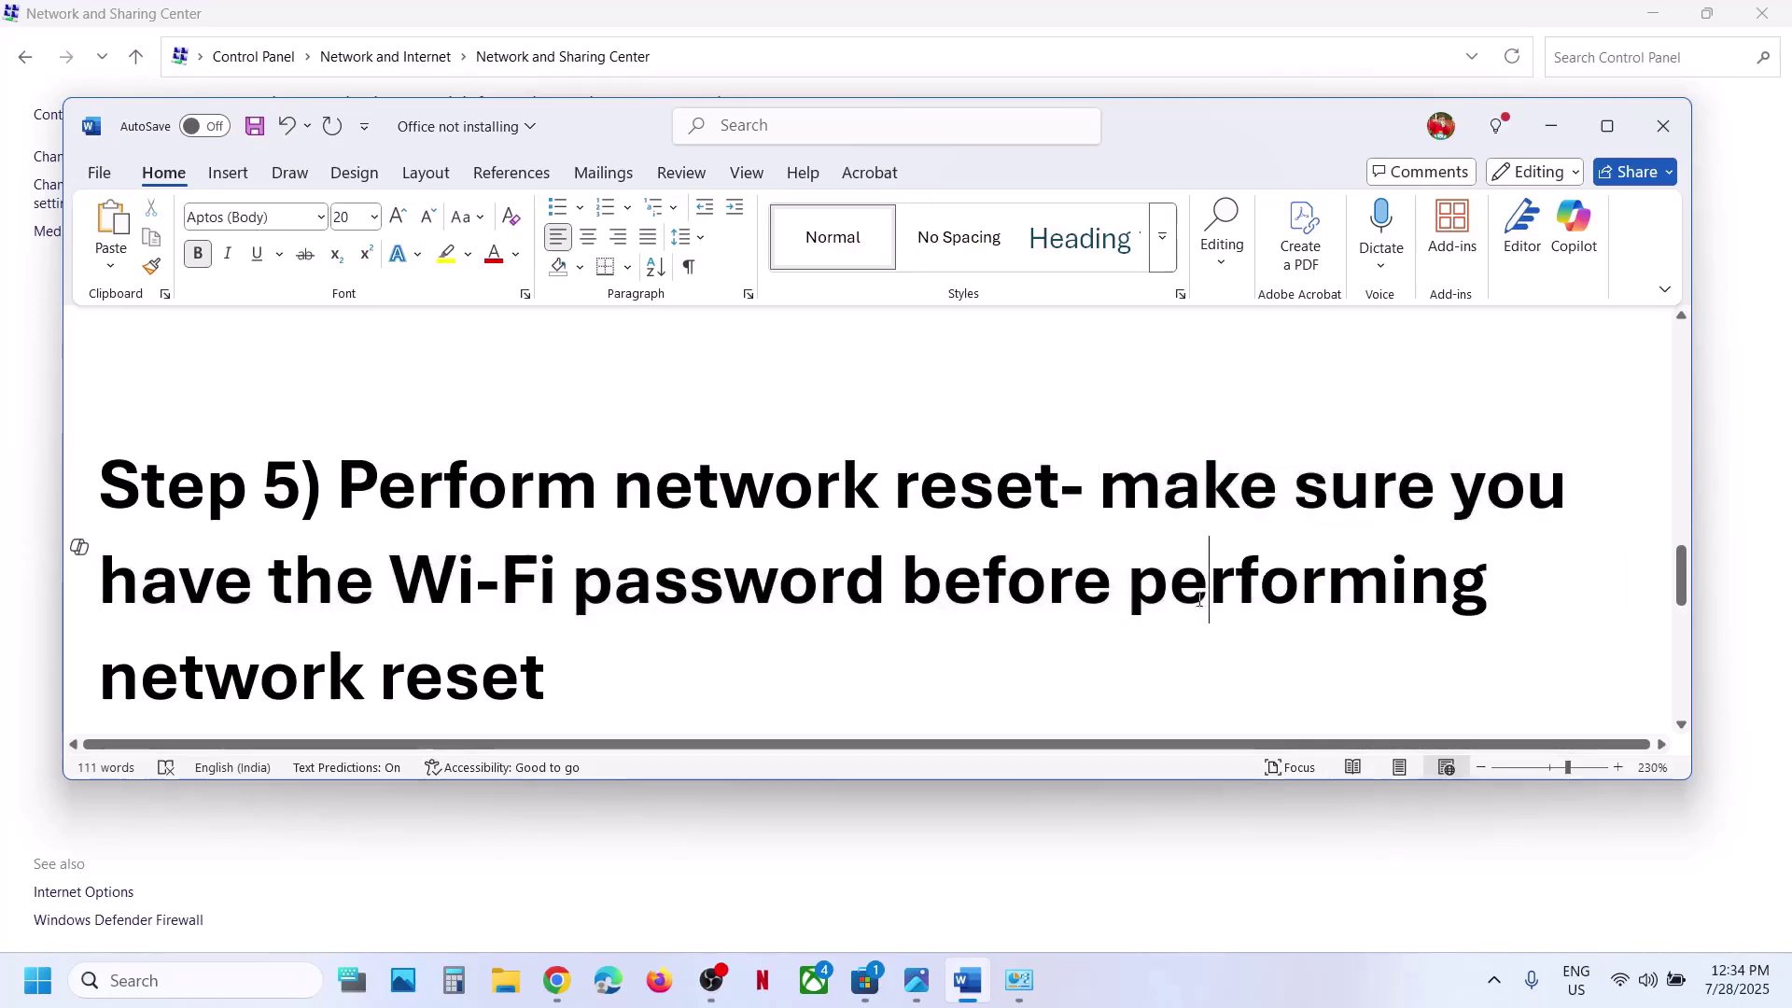
double_click(1111, 486)
click(1629, 980)
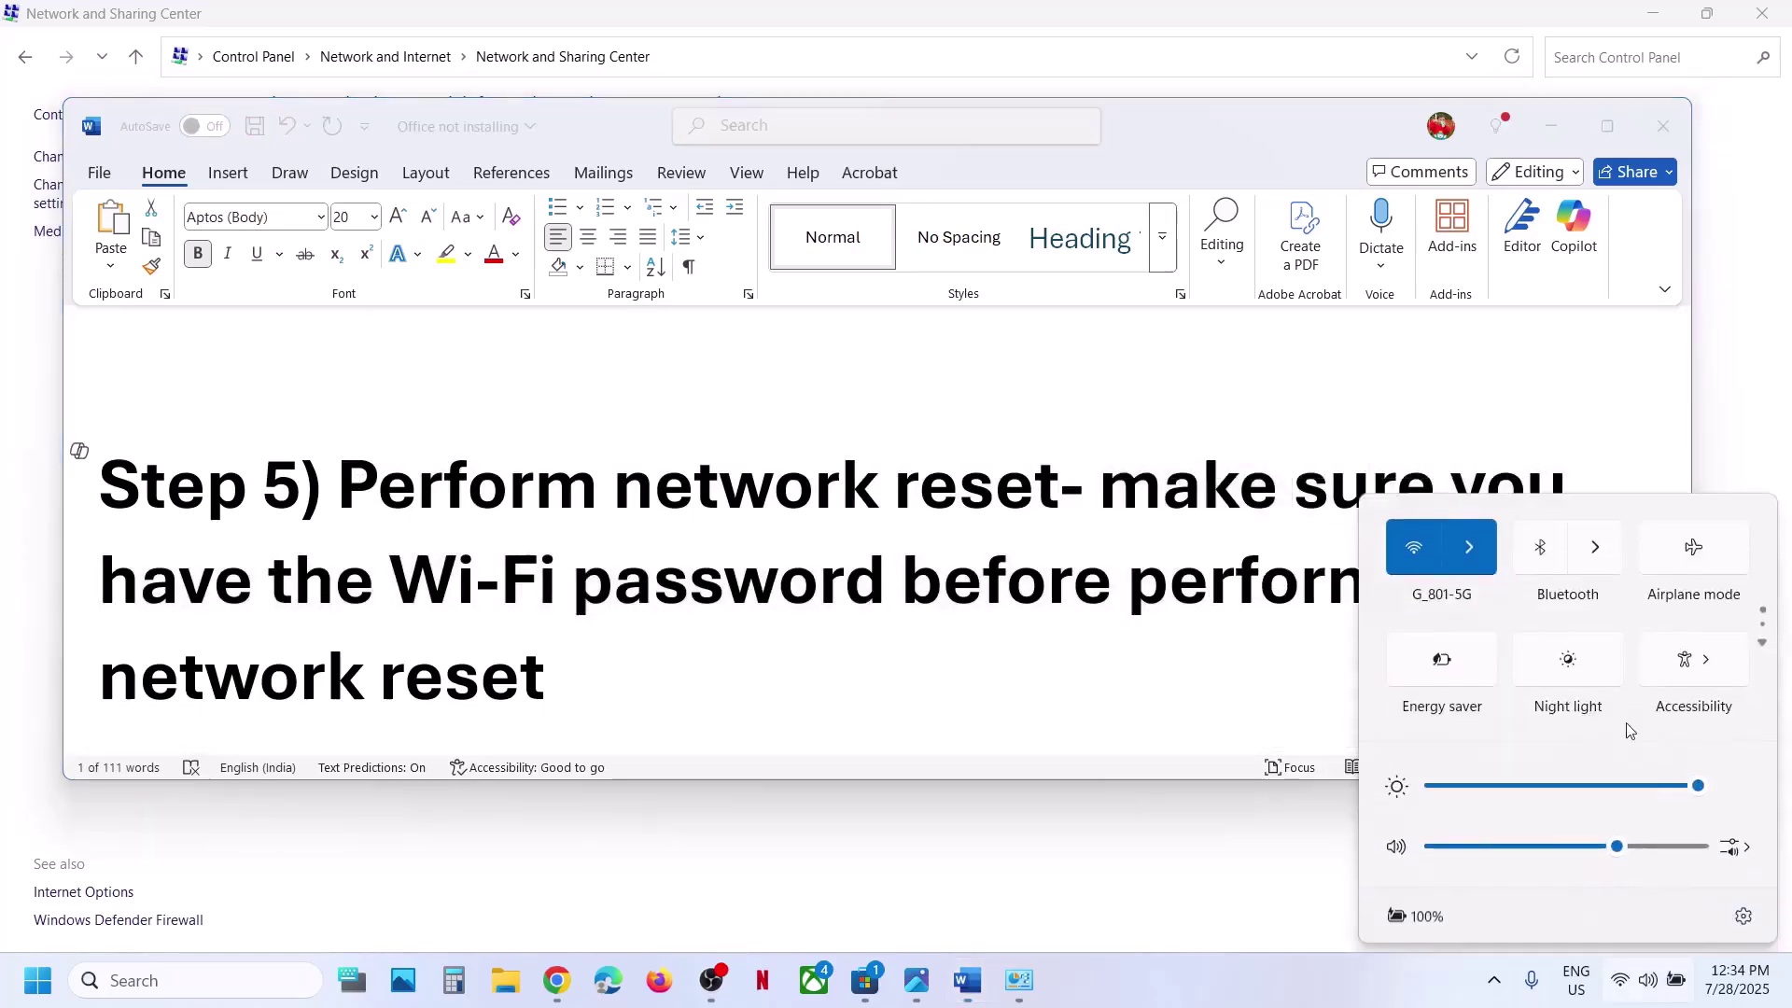
click(1483, 557)
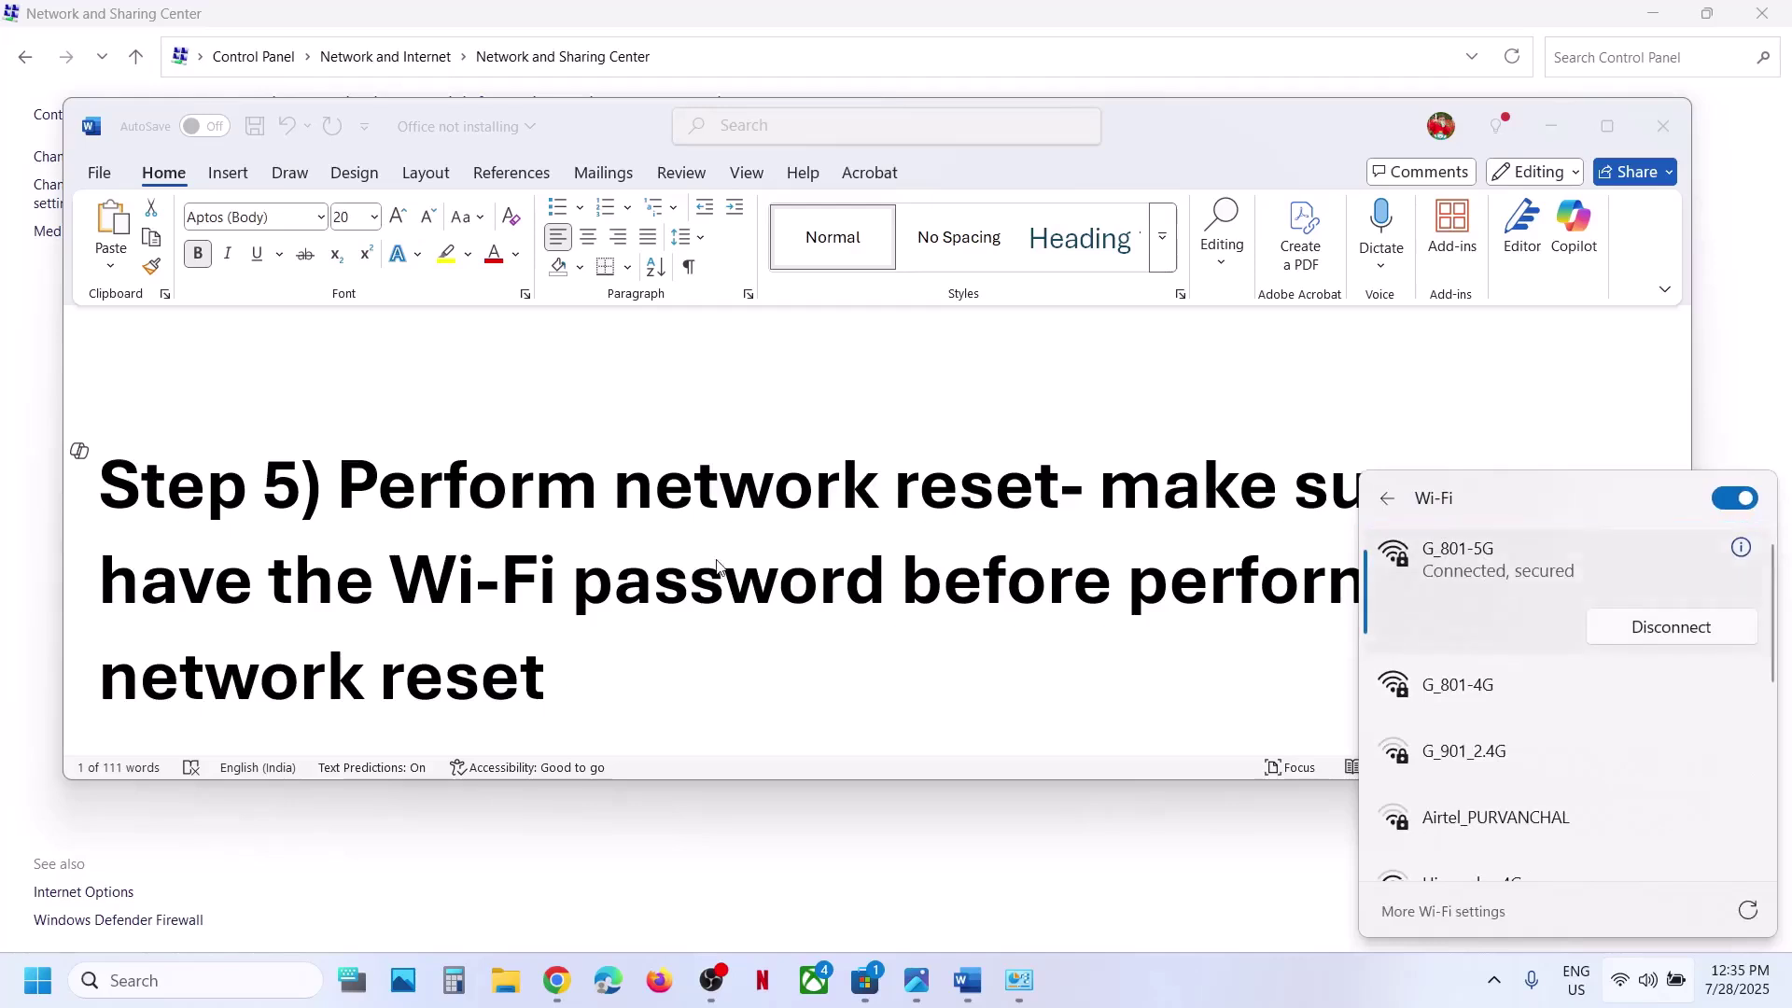
key(Escape)
drag(524, 574, 891, 581)
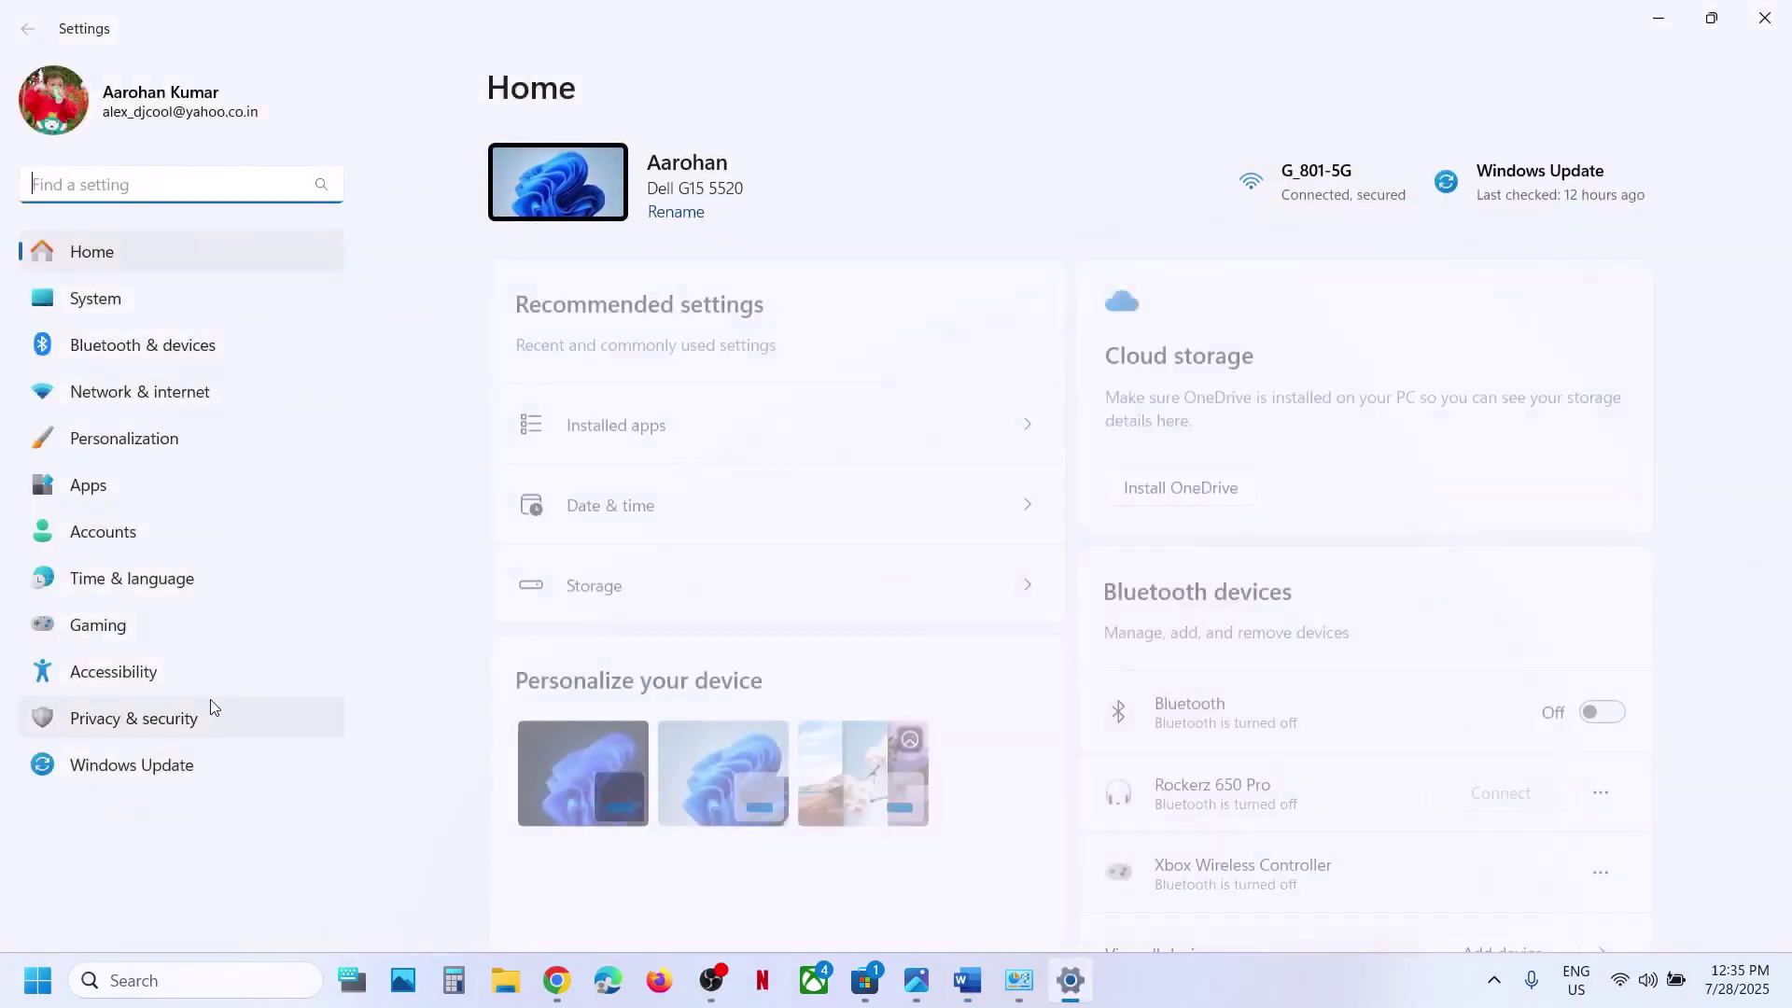
Open the Network reset page from the advanced network settings in Windows Settings
click(144, 388)
scroll(806, 447, down, 1)
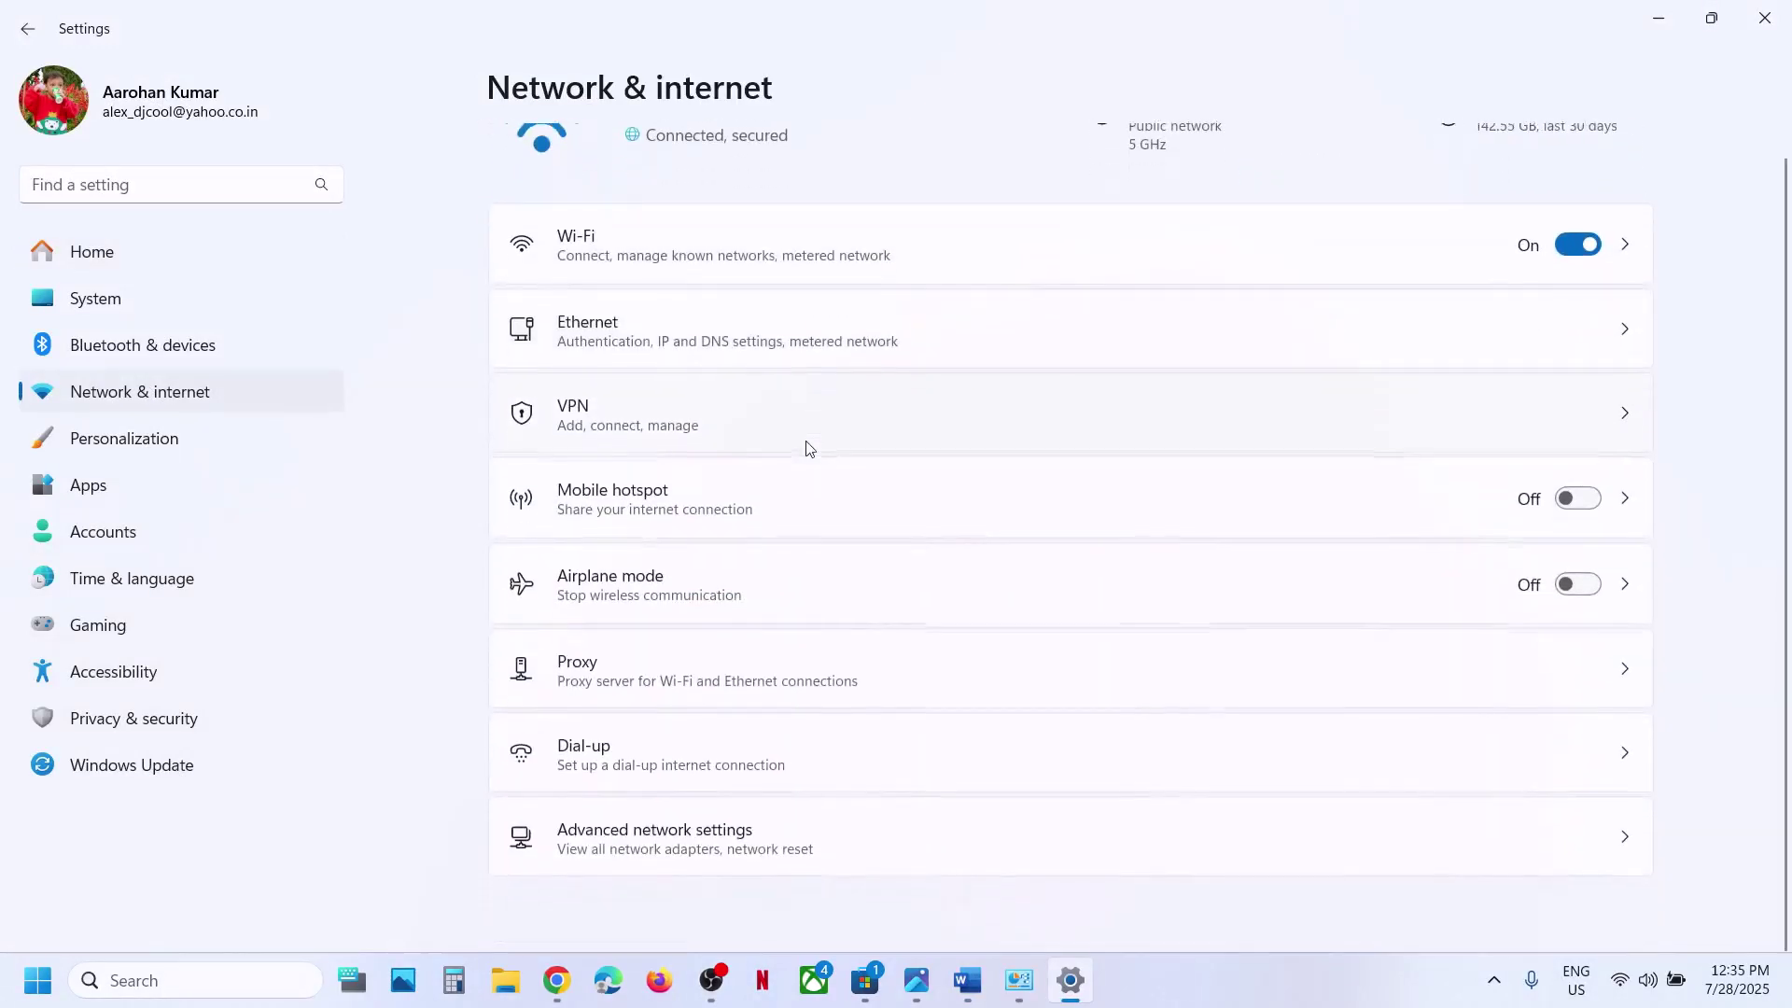
click(684, 870)
scroll(664, 751, down, 2)
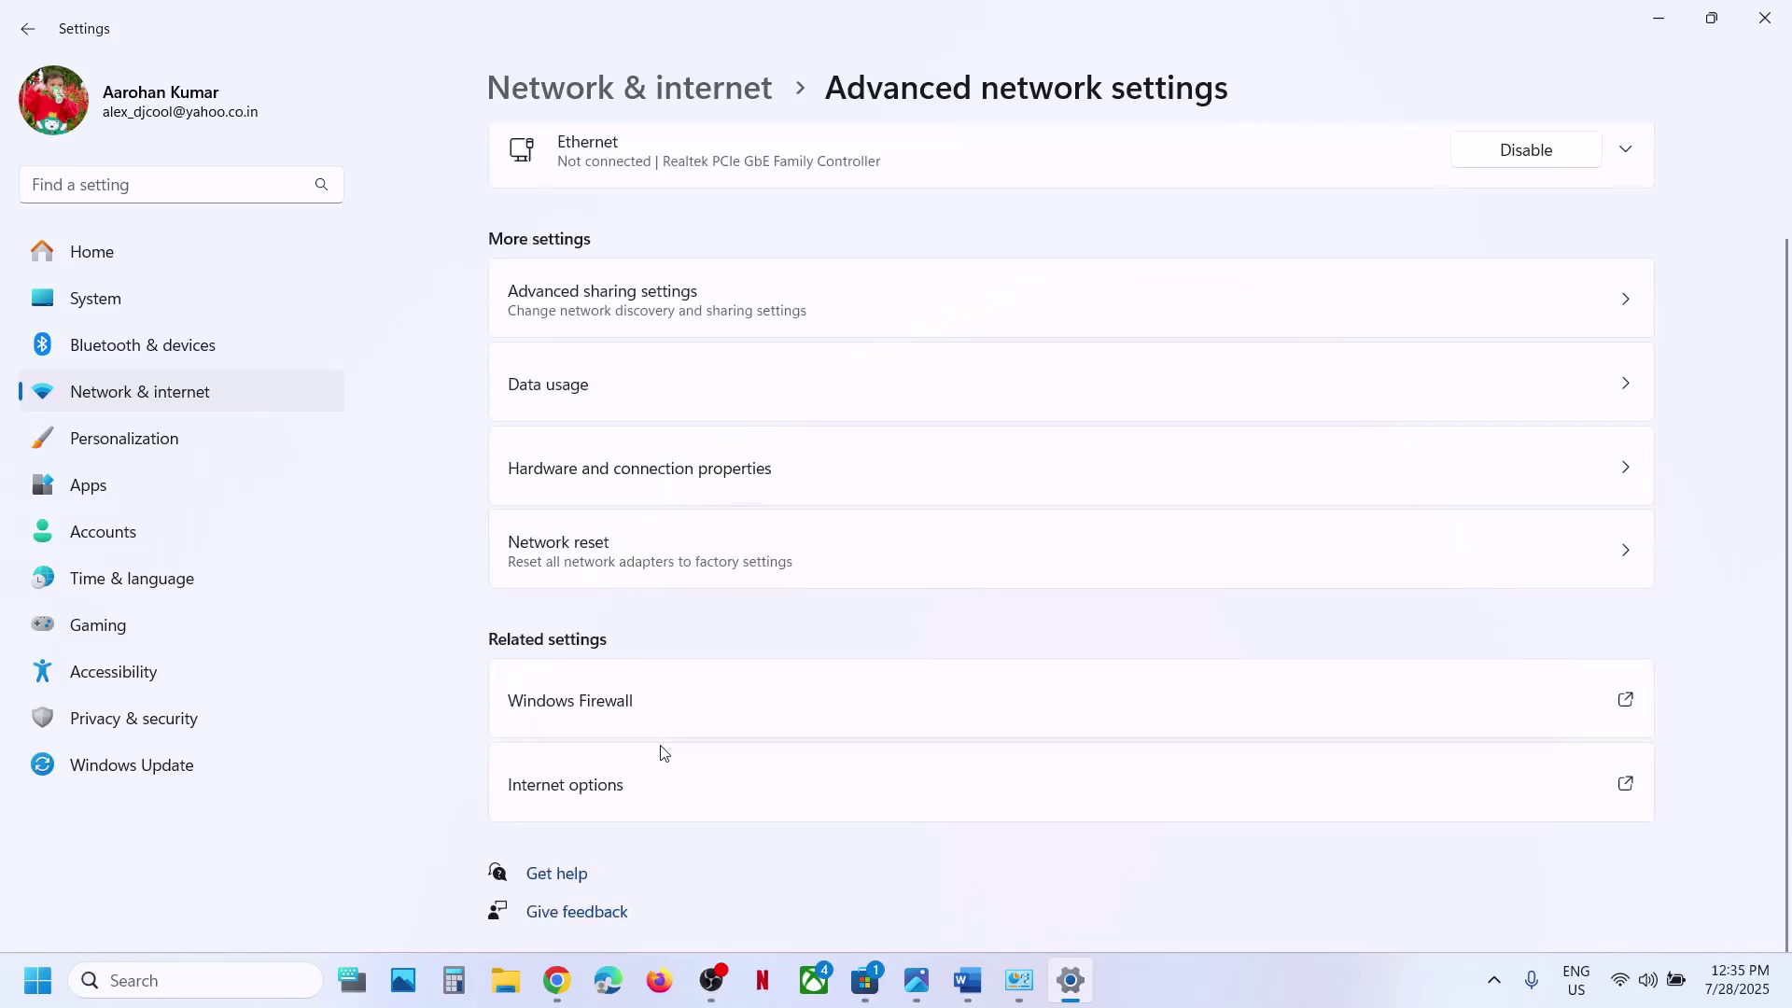
click(607, 565)
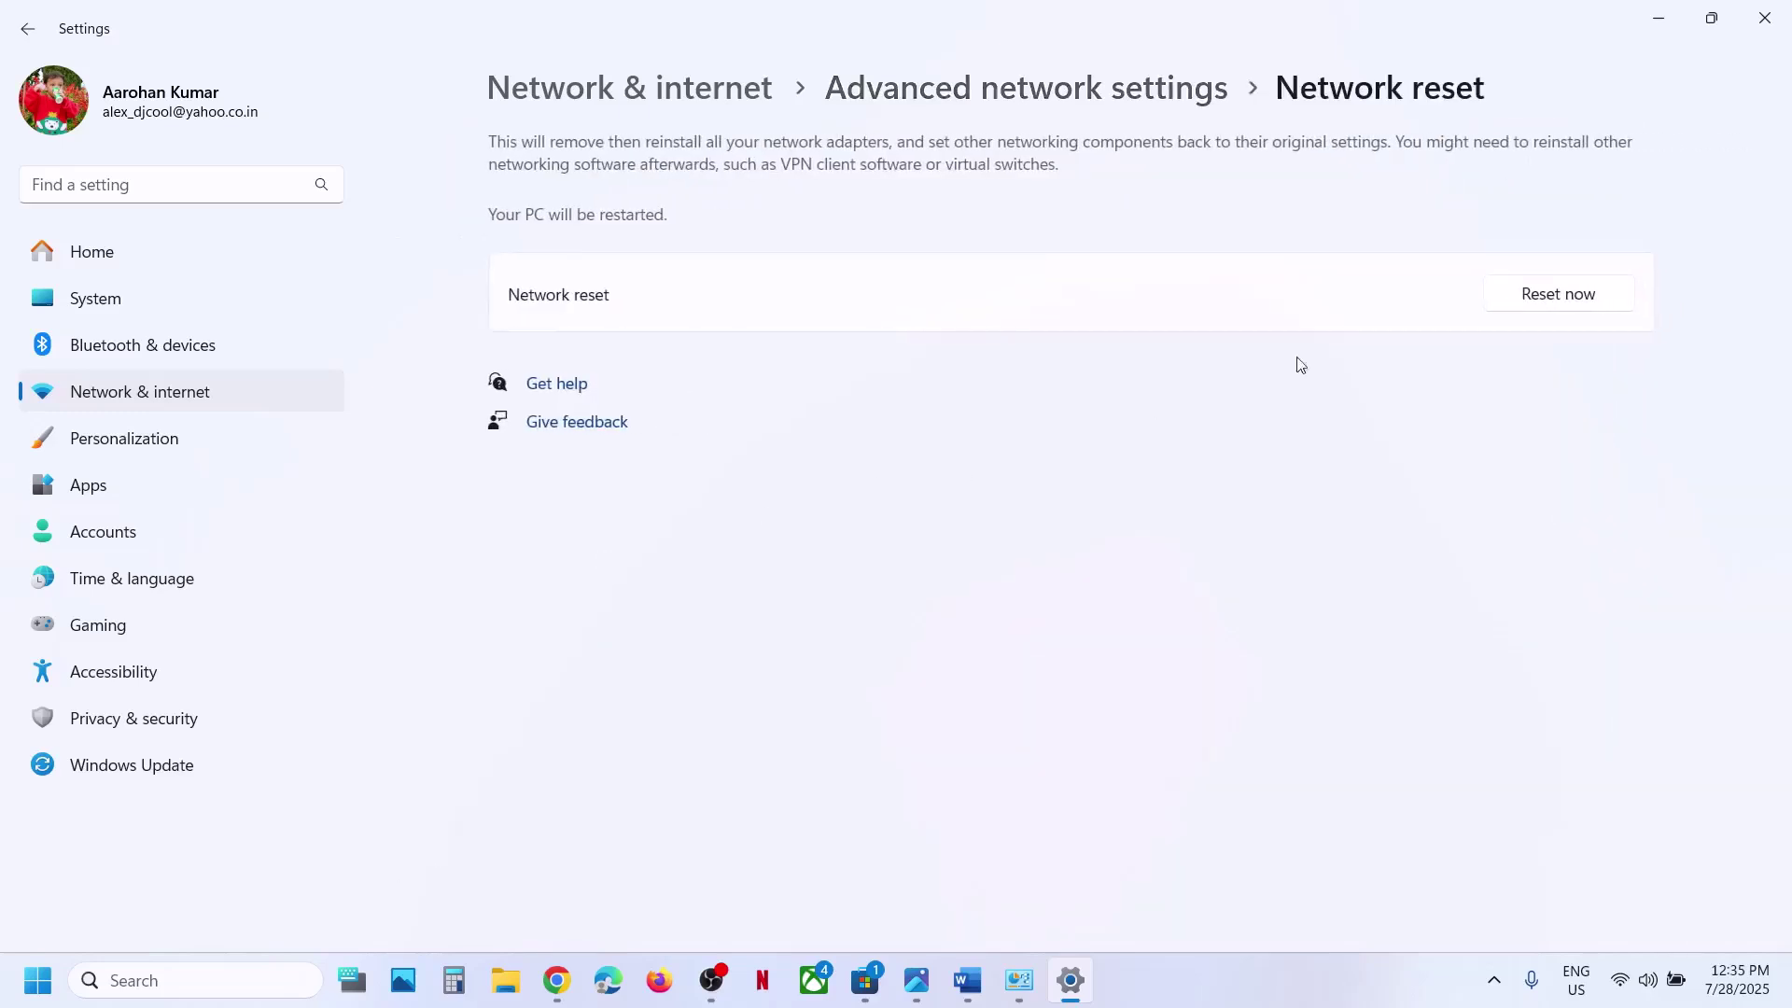
Start the network reset and decline its confirmation
click(1563, 306)
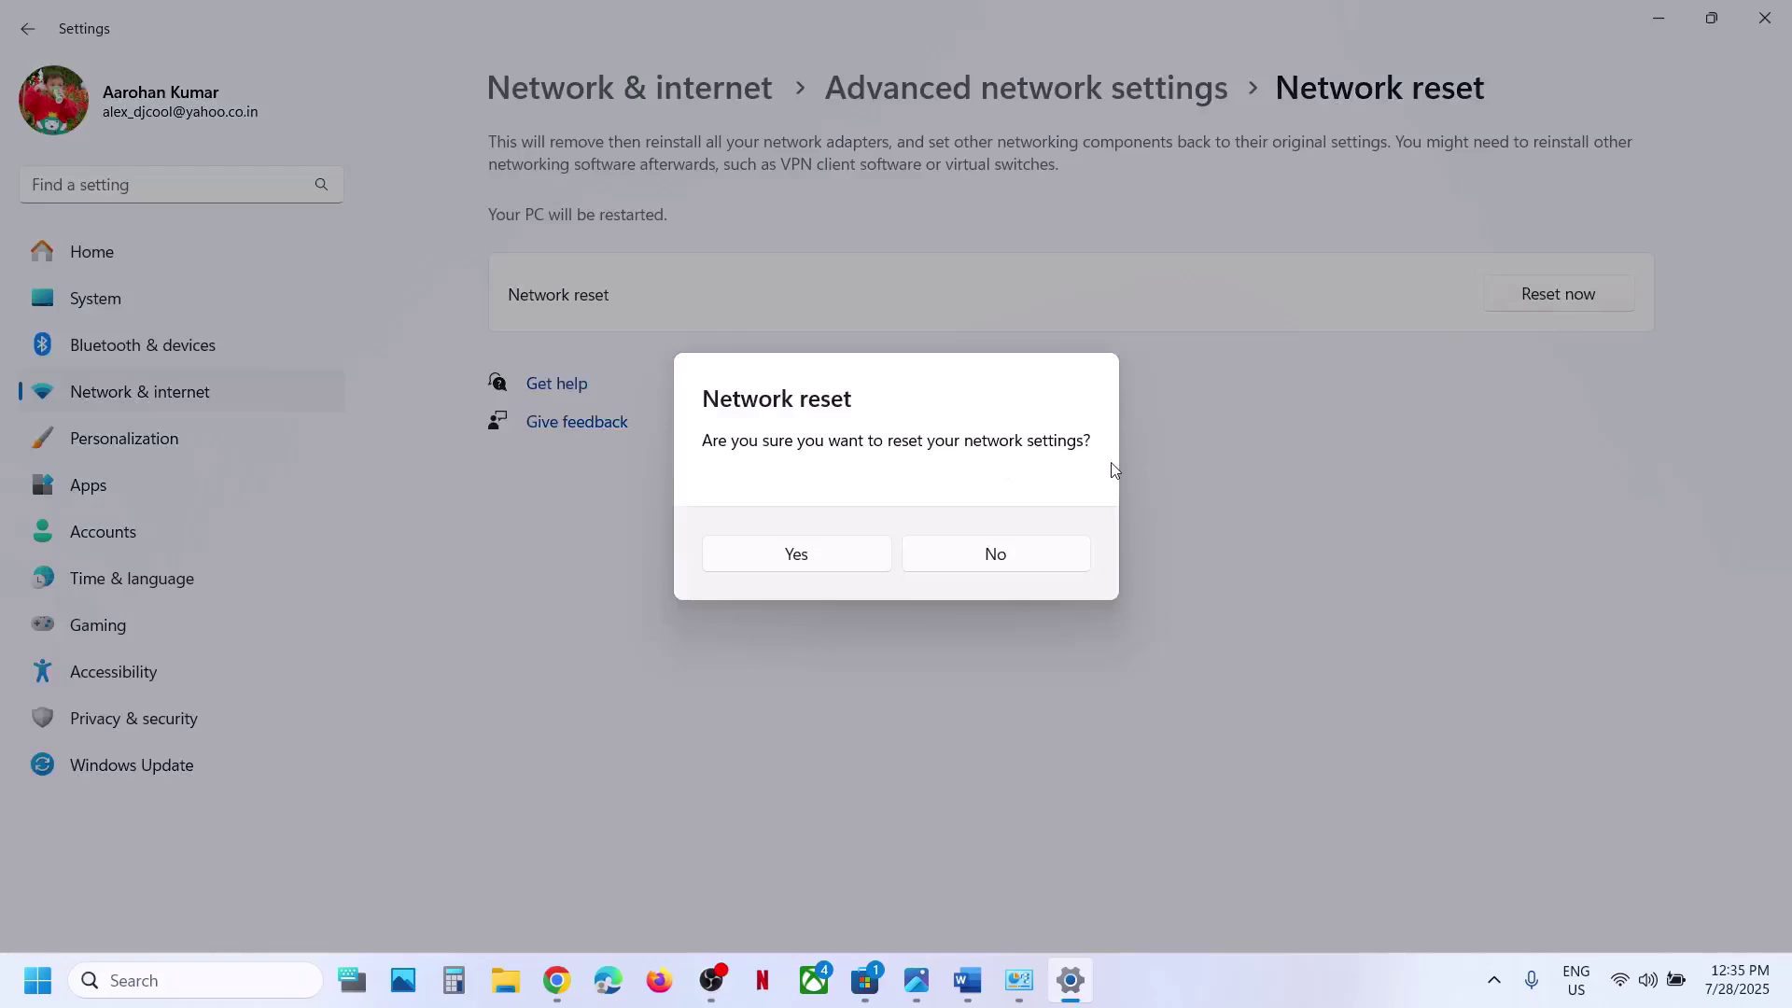
click(1074, 561)
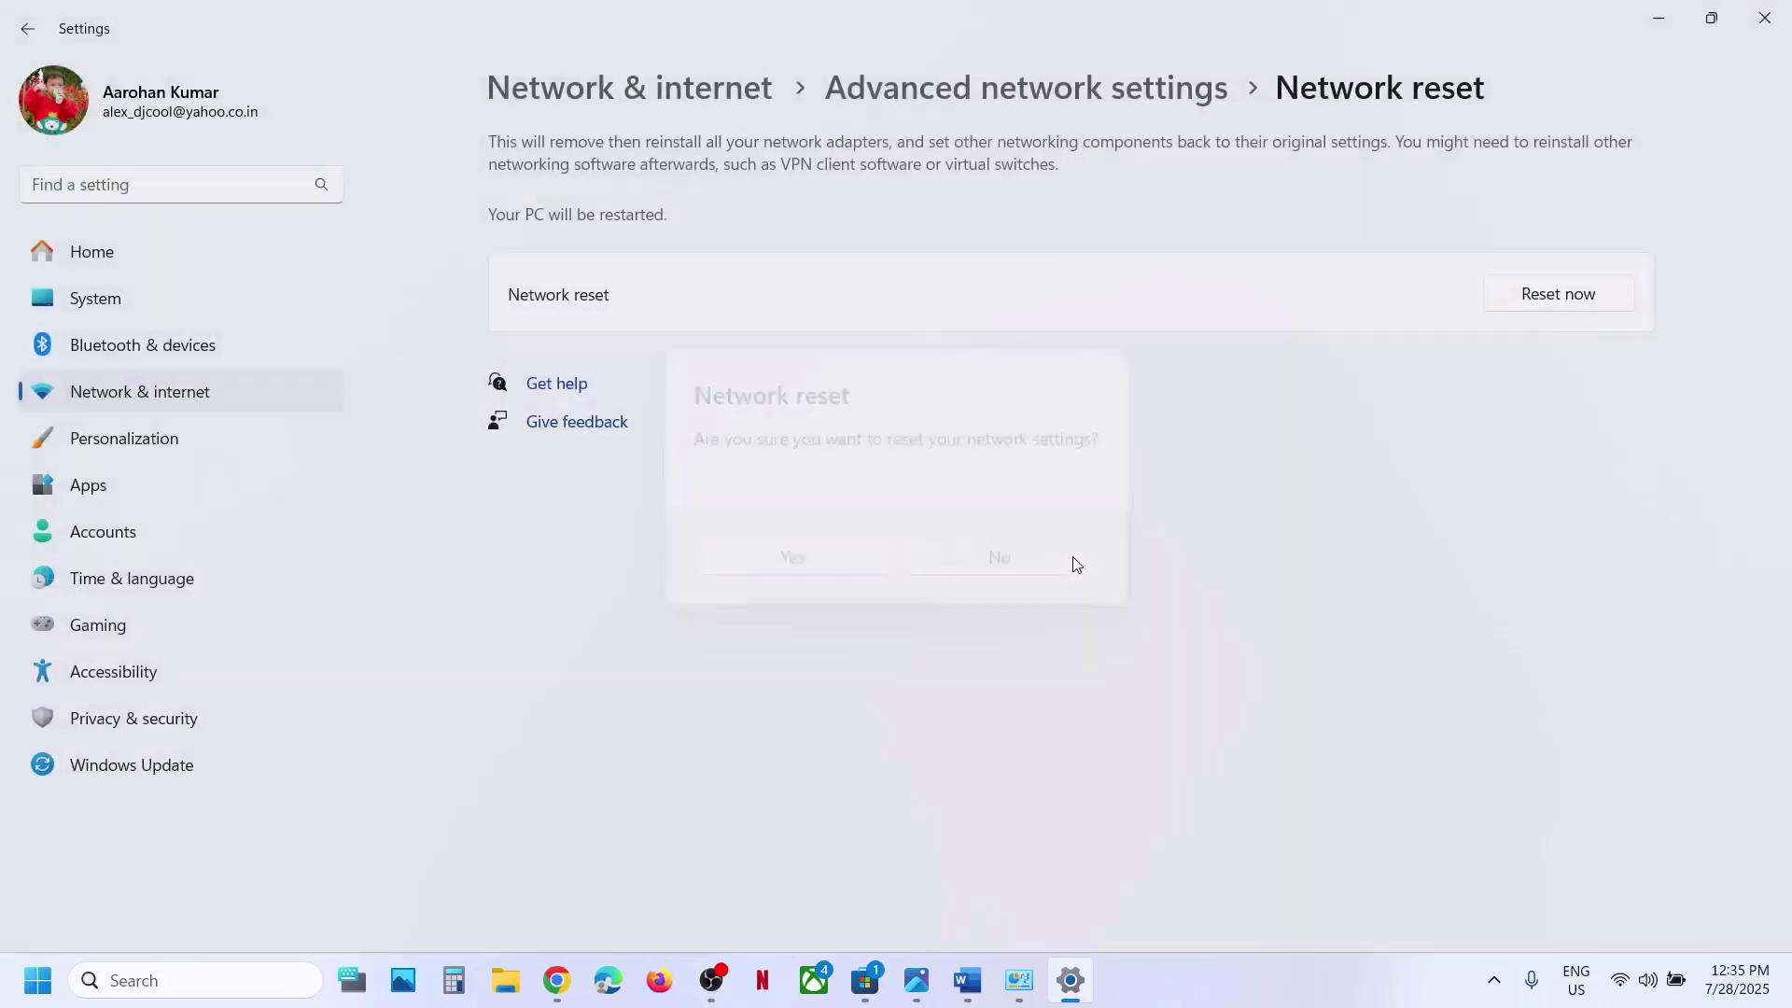
View the list of available Wi-Fi networks and close Windows Settings
click(1622, 982)
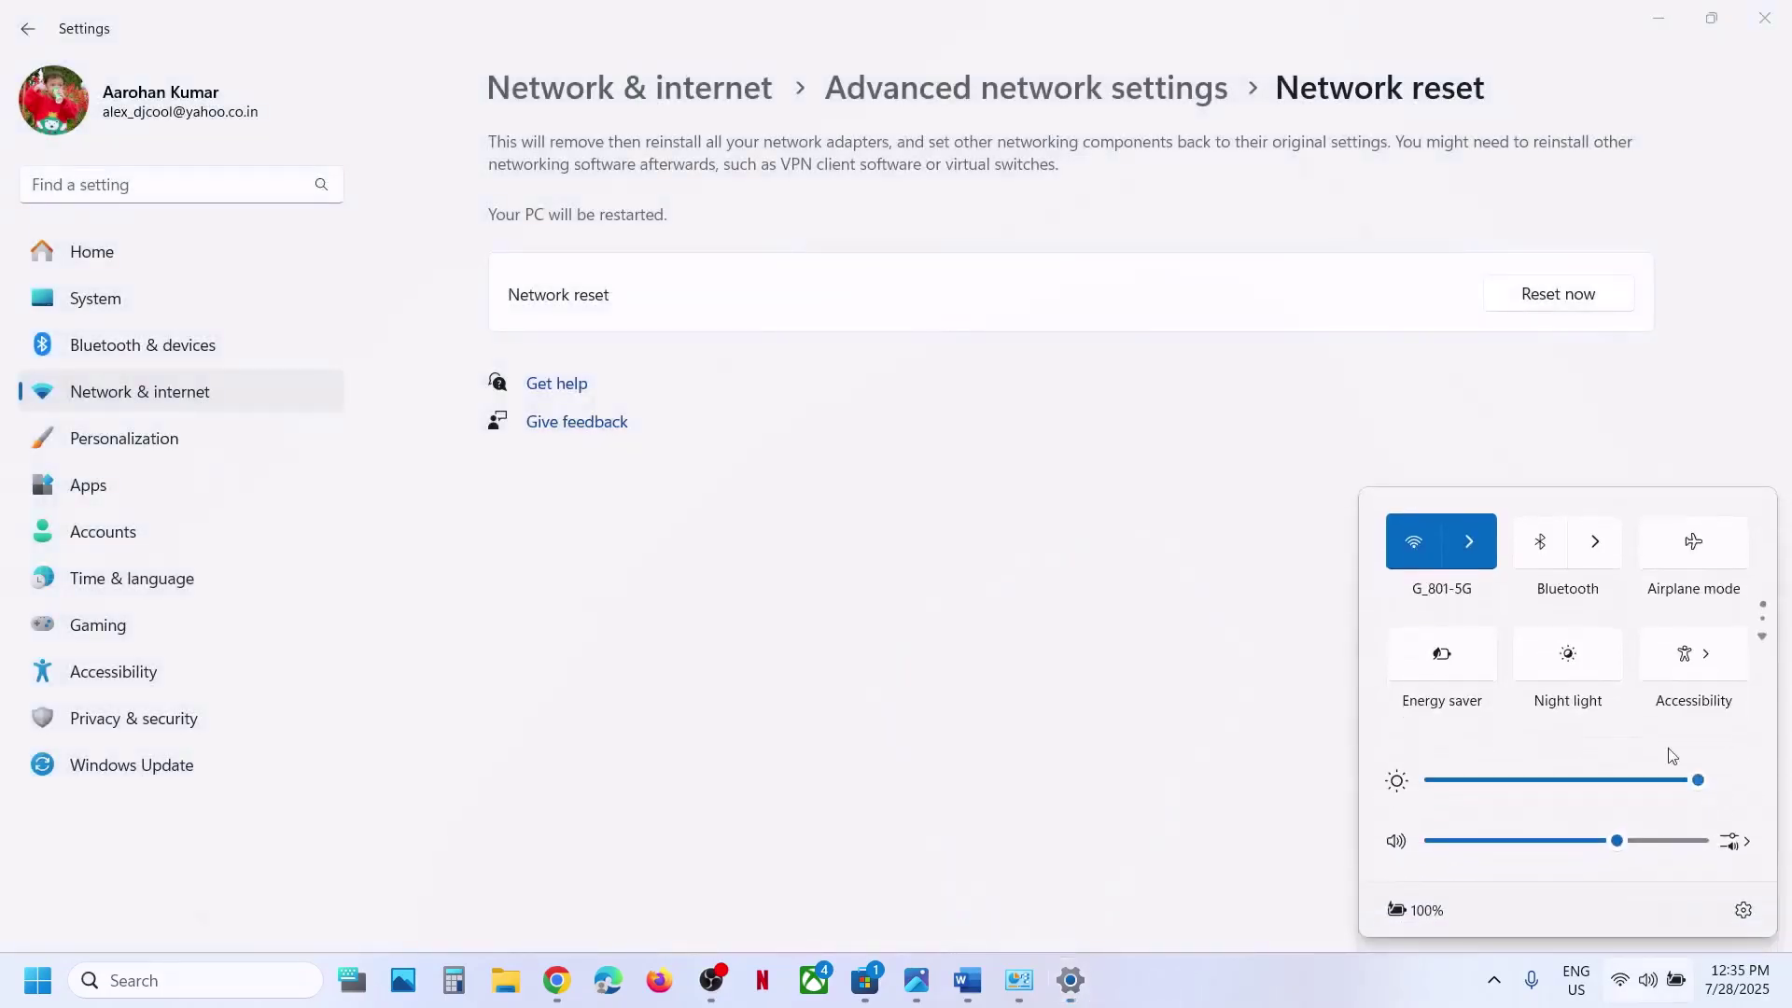
click(1480, 559)
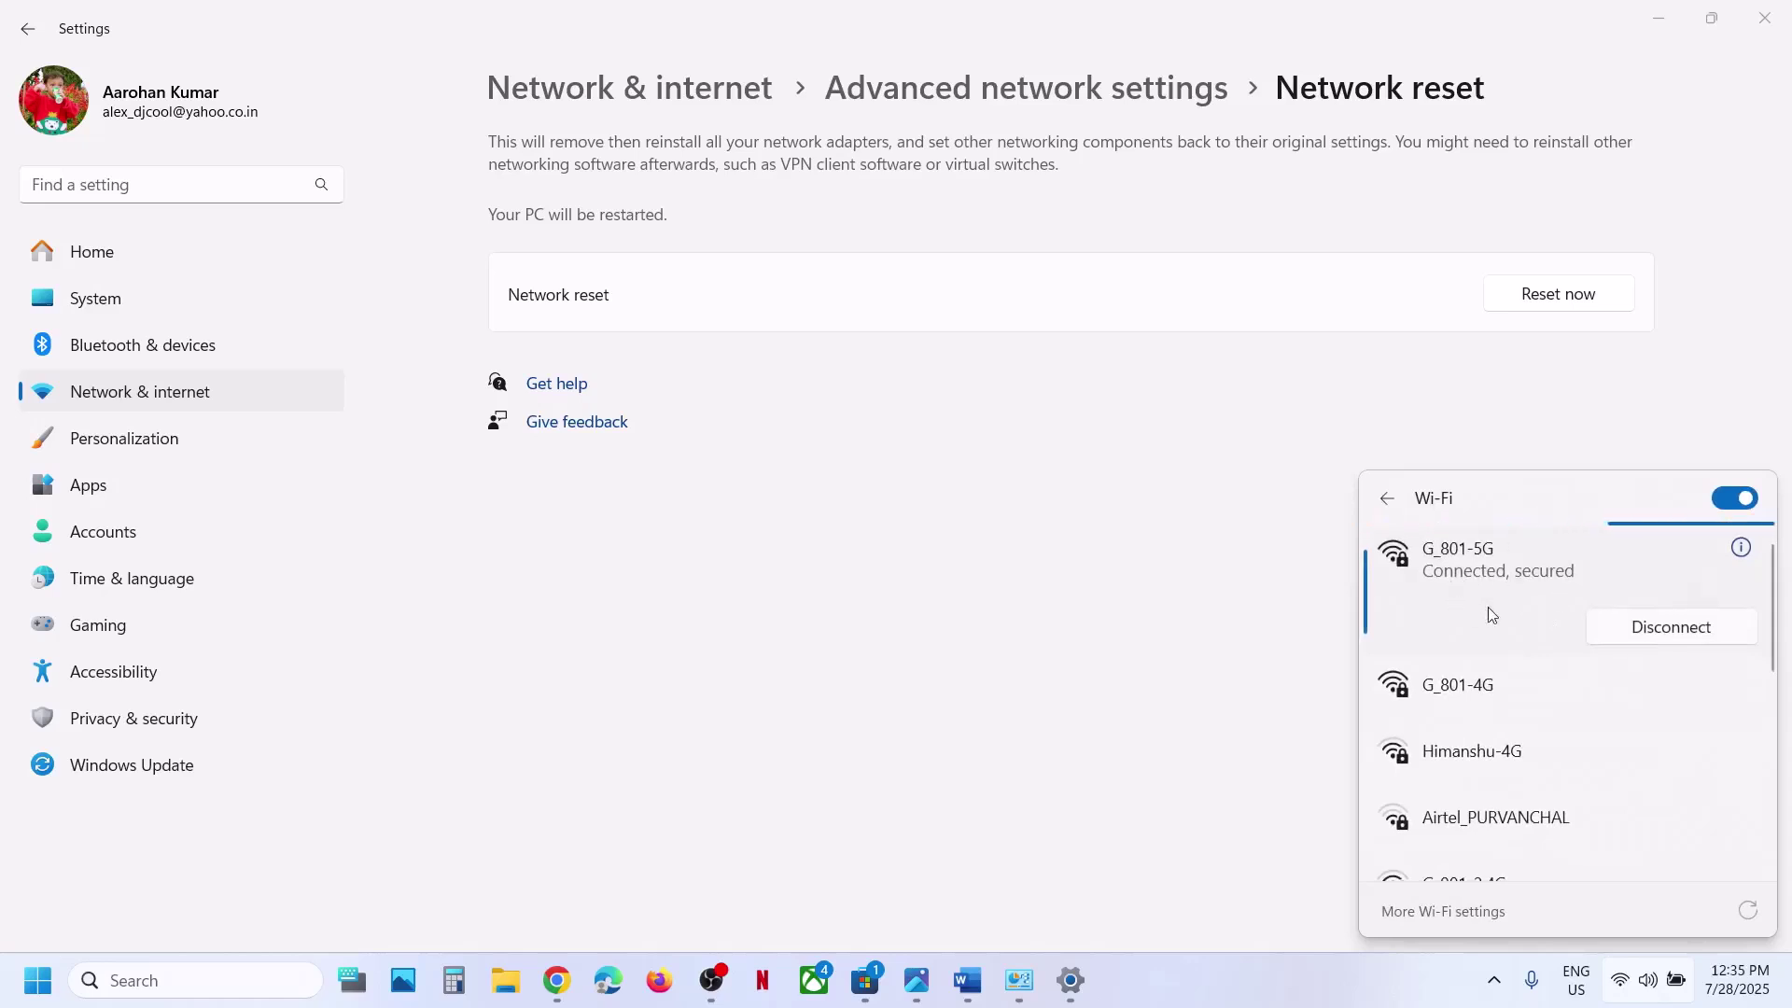
click(1174, 628)
click(1765, 21)
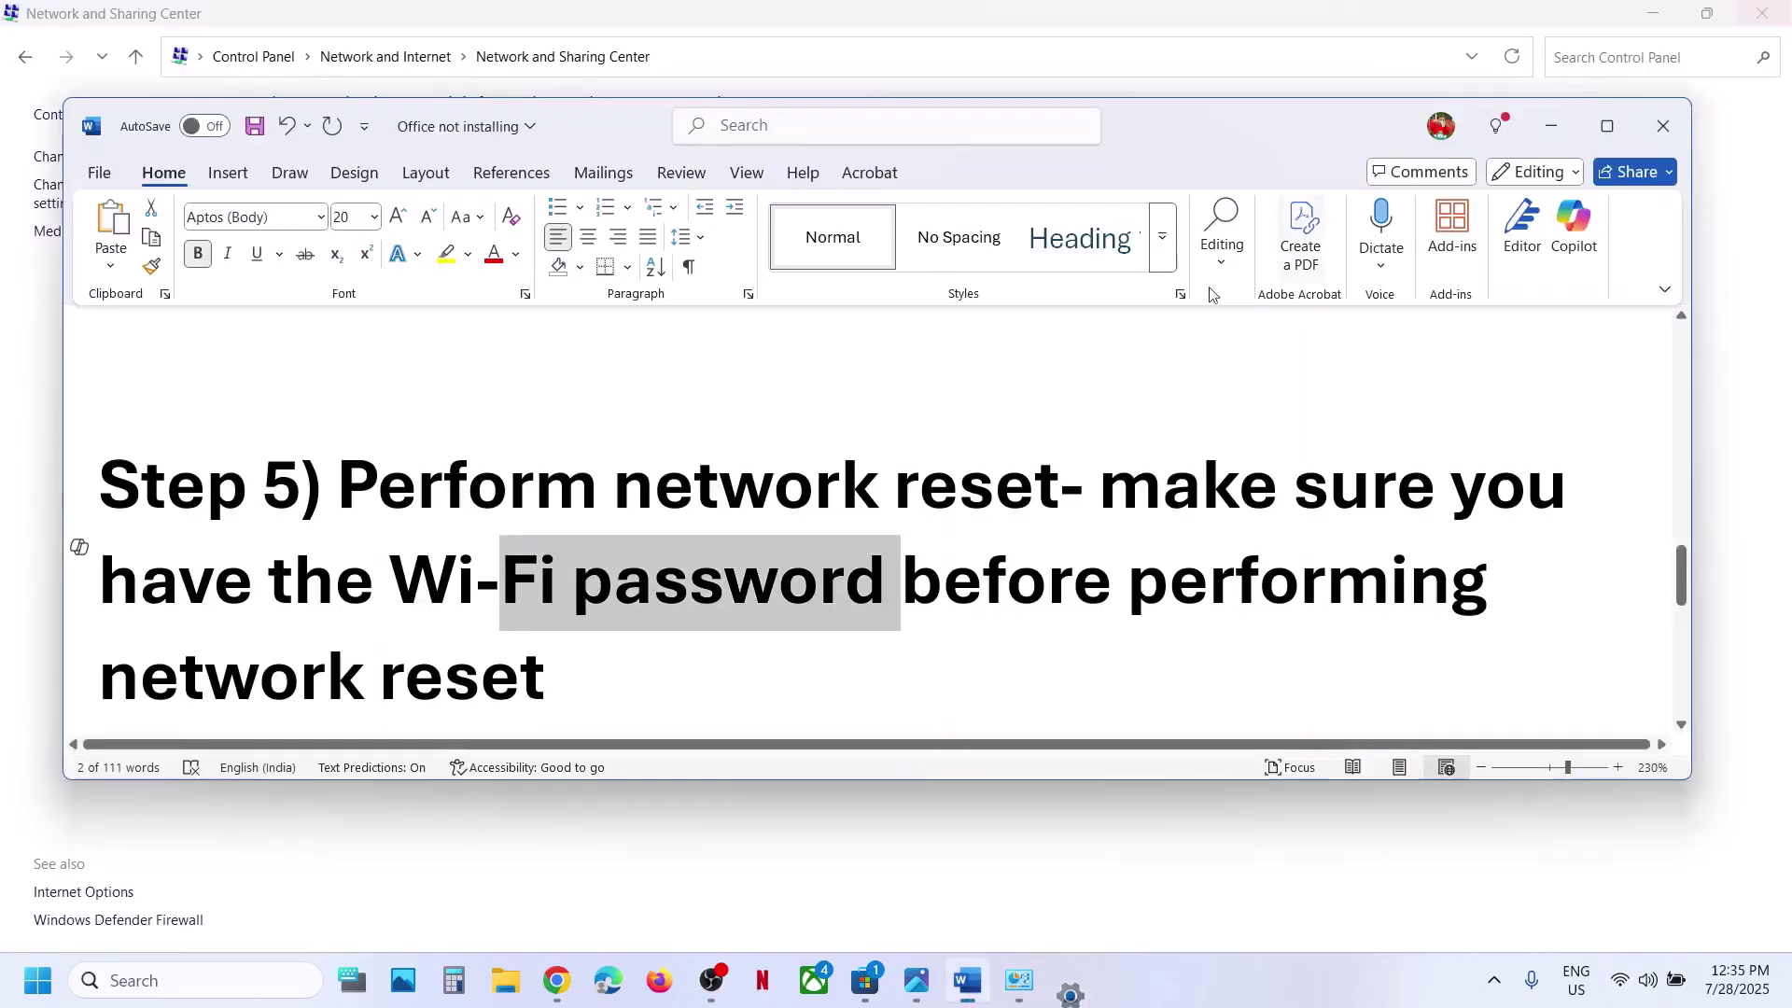
Read the start of Step 6 in the document about trying Repair on a previously installed Office and saving work first
scroll(786, 608, down, 2)
scroll(786, 609, down, 1)
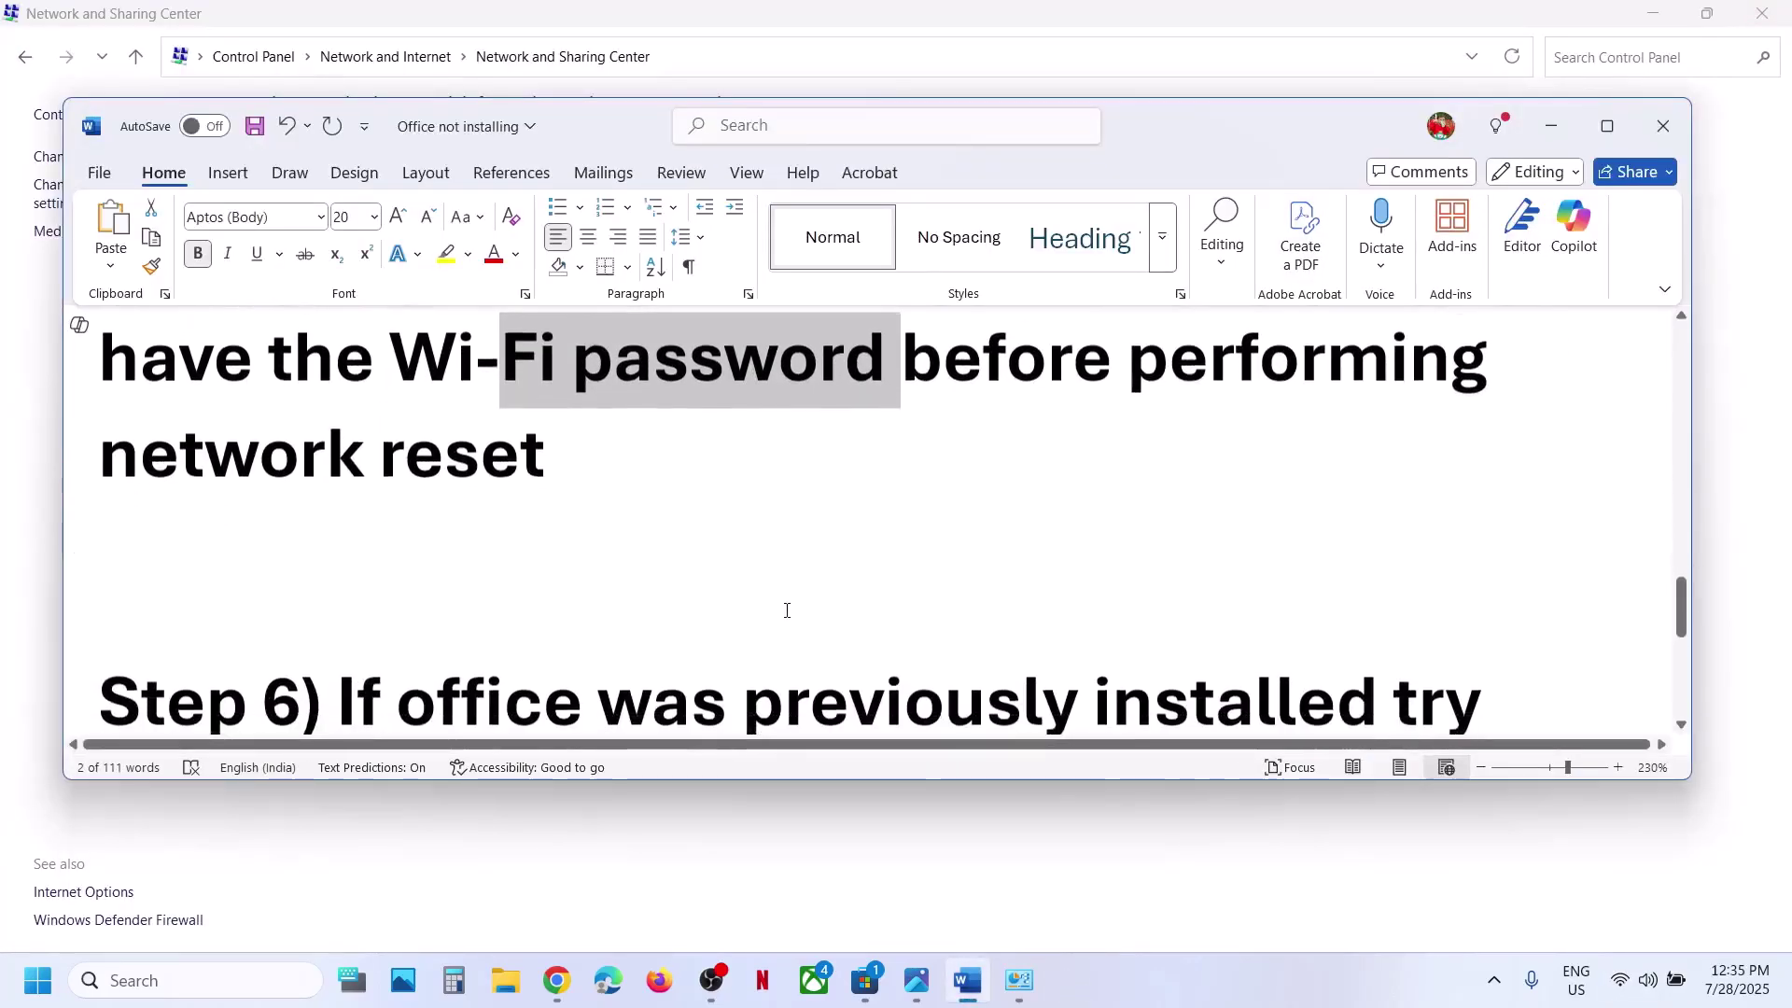
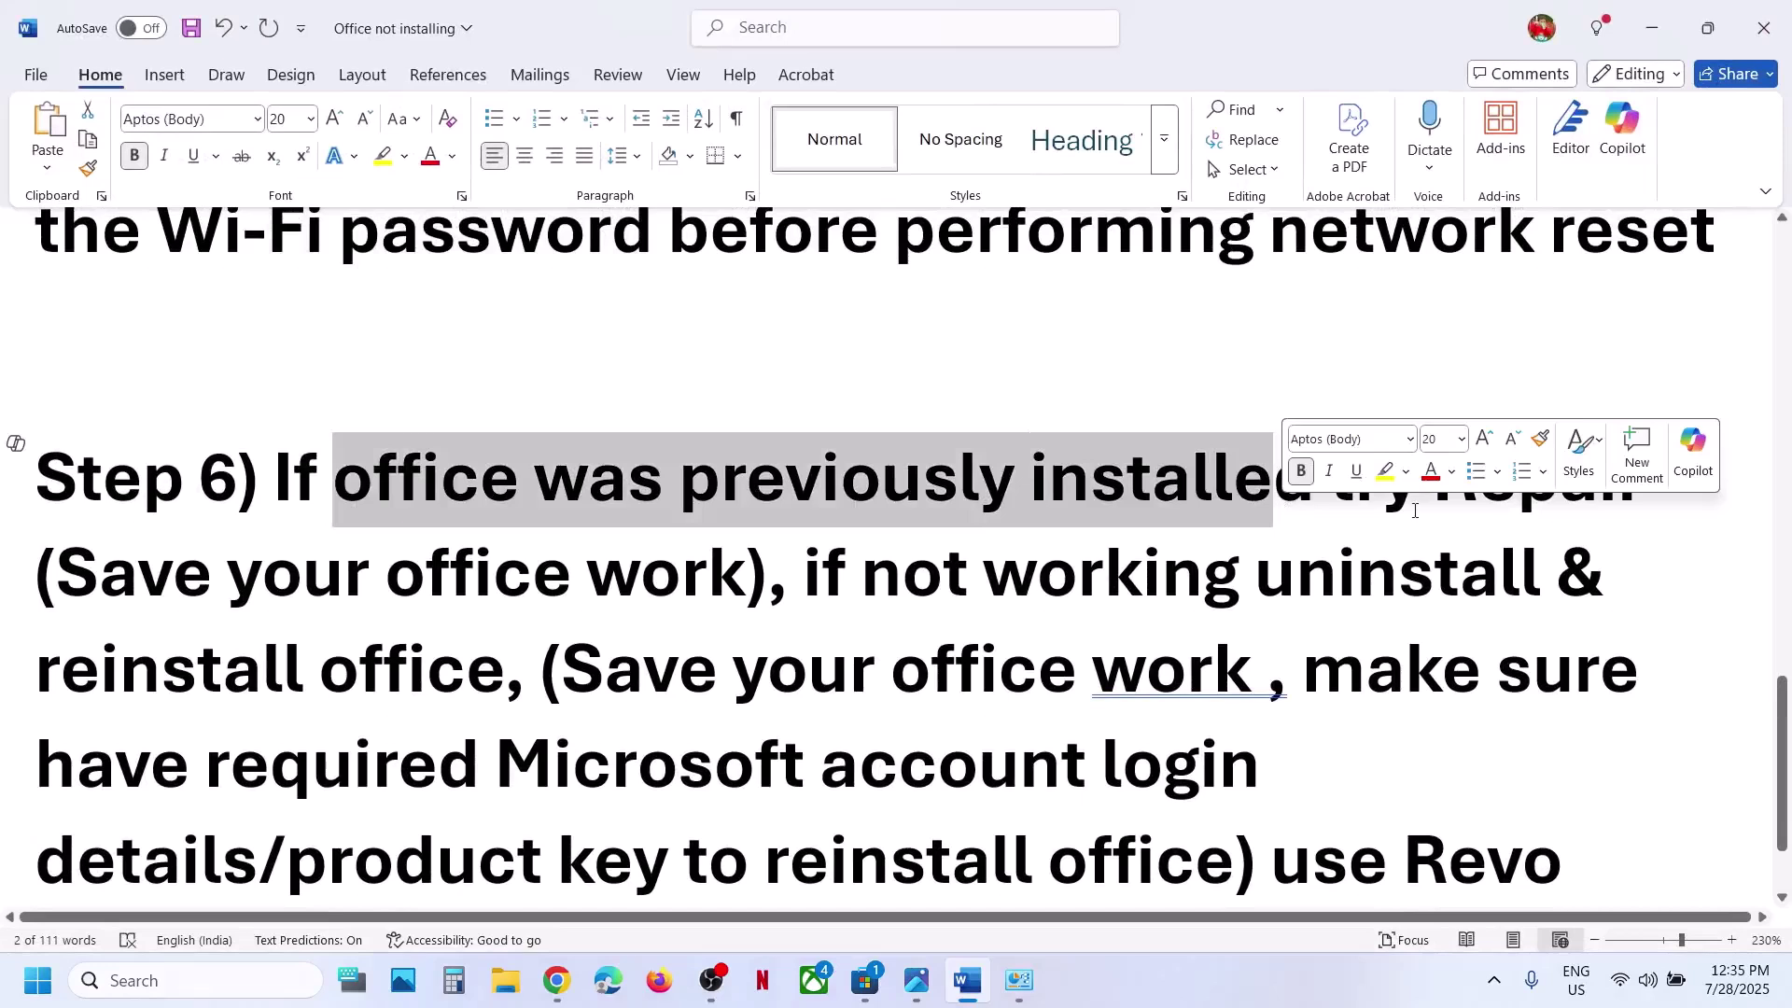
click(1415, 511)
drag(1415, 510, 731, 554)
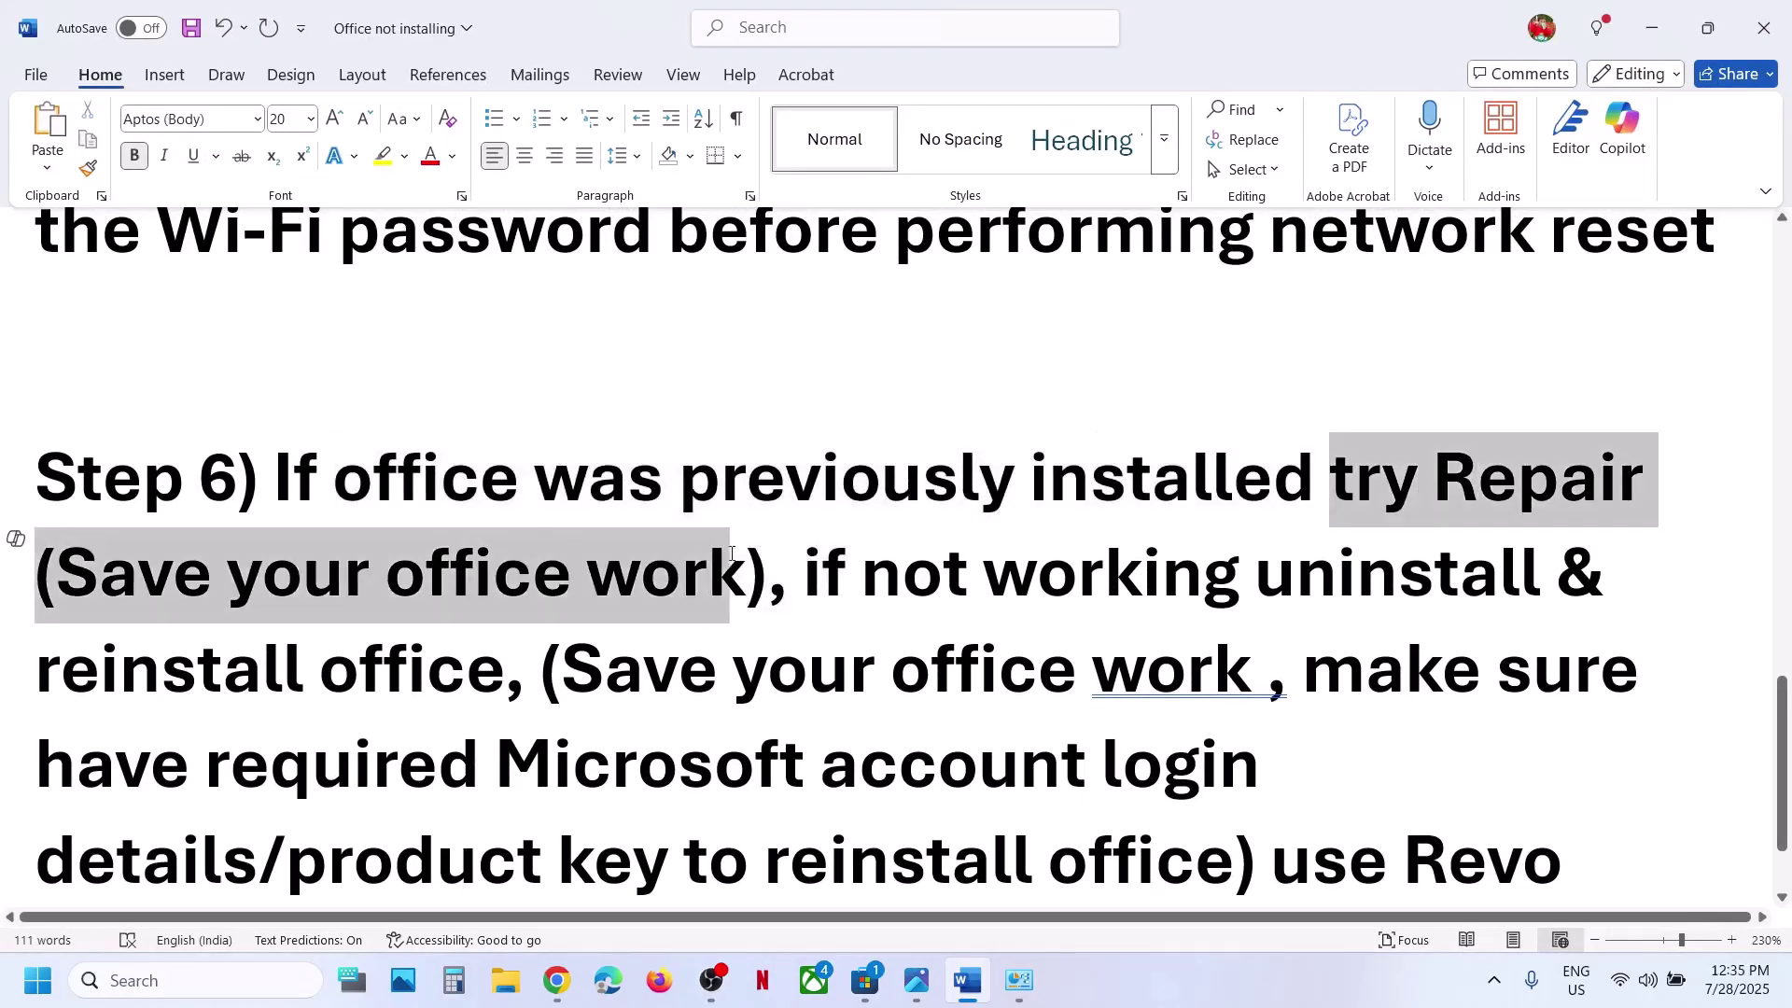
click(731, 555)
drag(74, 571, 746, 590)
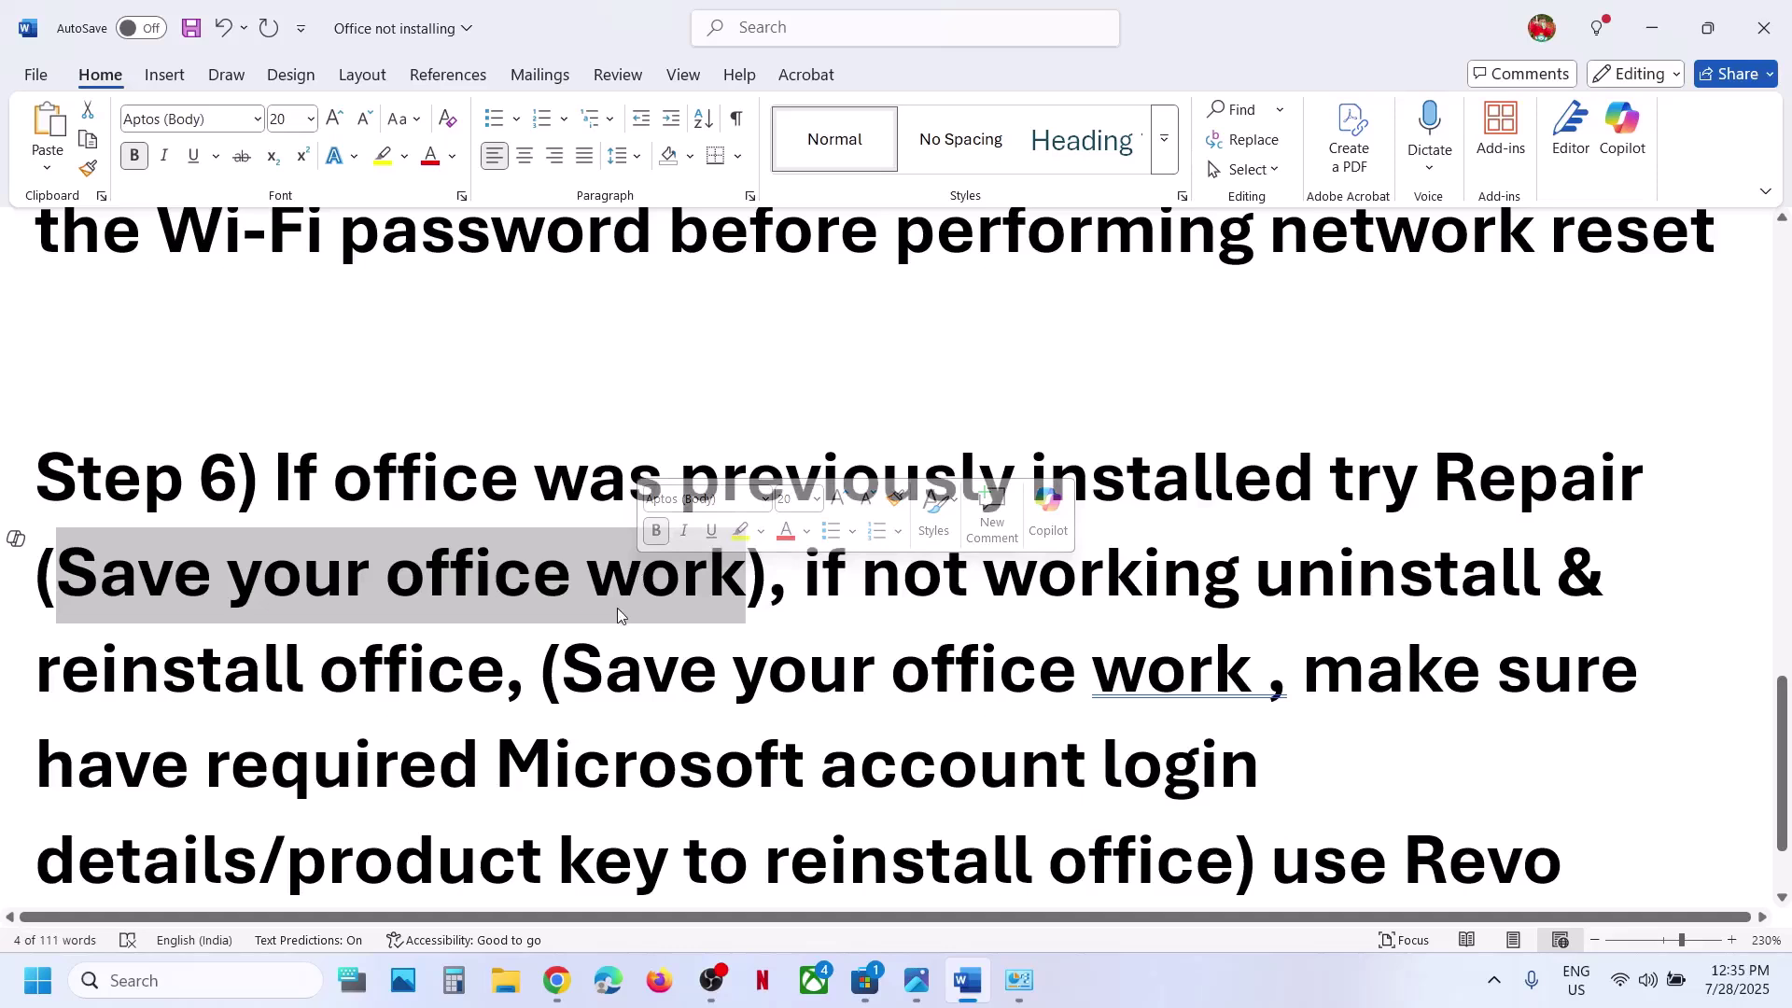
click(379, 493)
drag(379, 493, 1419, 495)
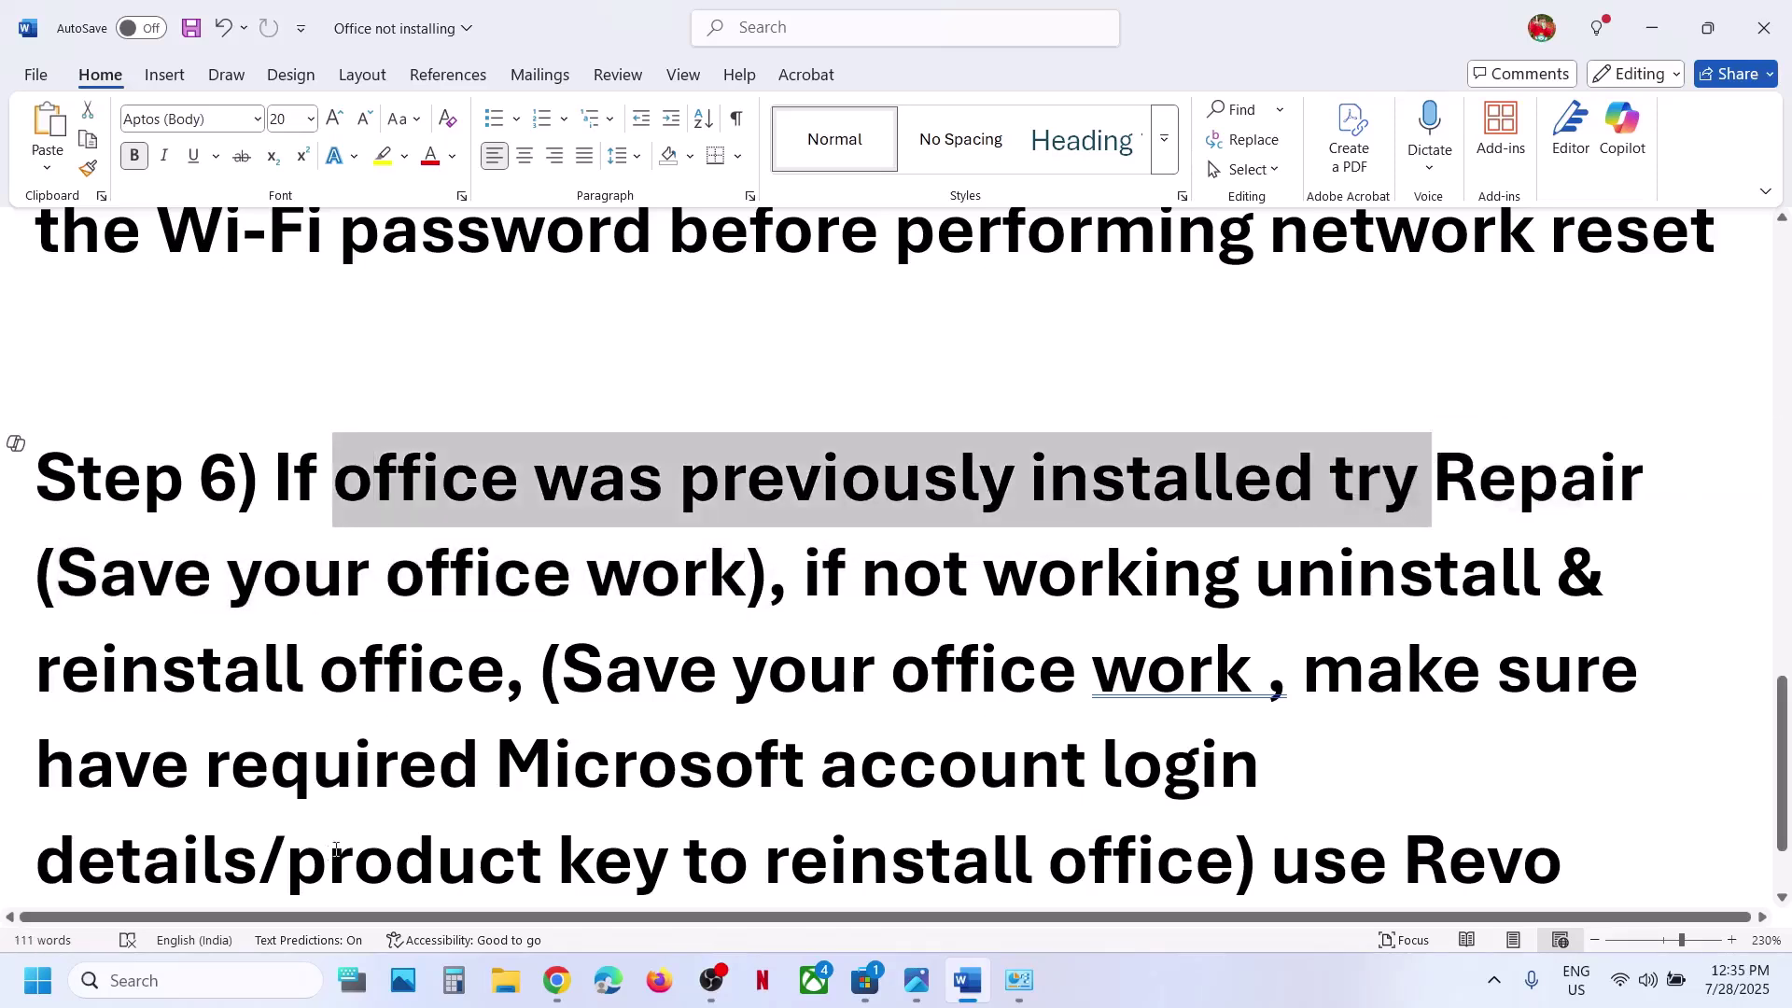
click(638, 573)
drag(275, 481, 1363, 481)
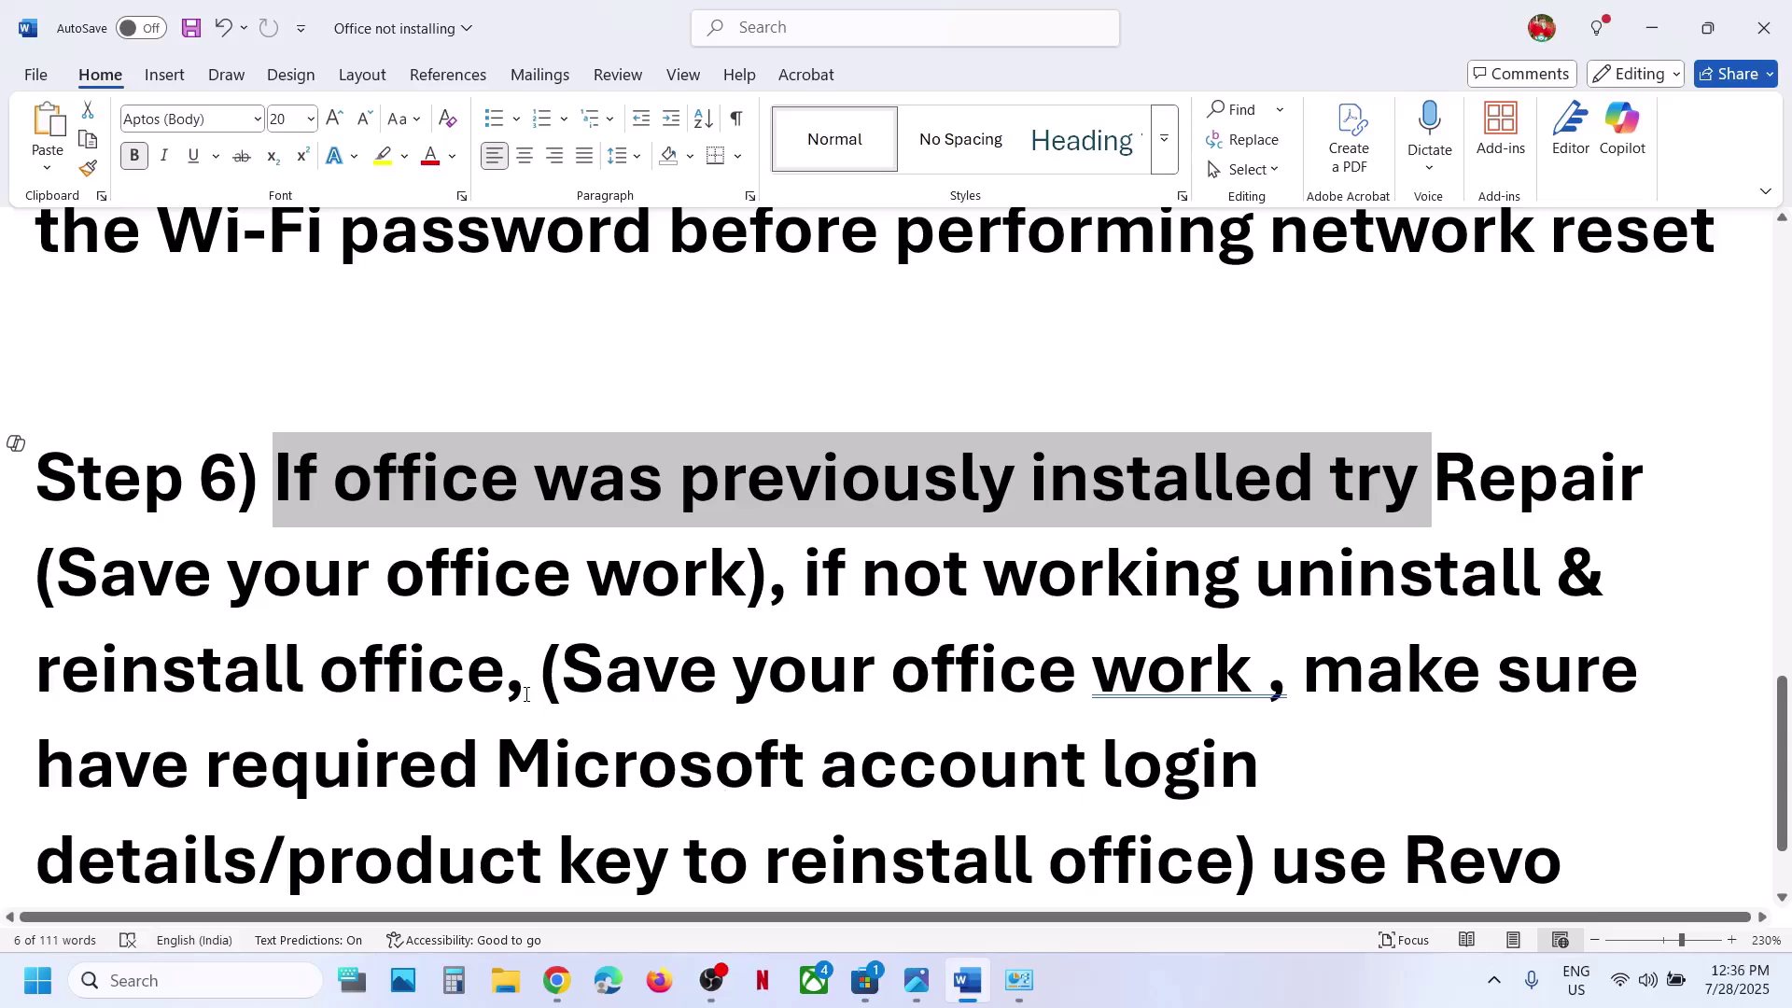
Search Windows for "control" and open Control Panel
click(170, 976)
text(control)
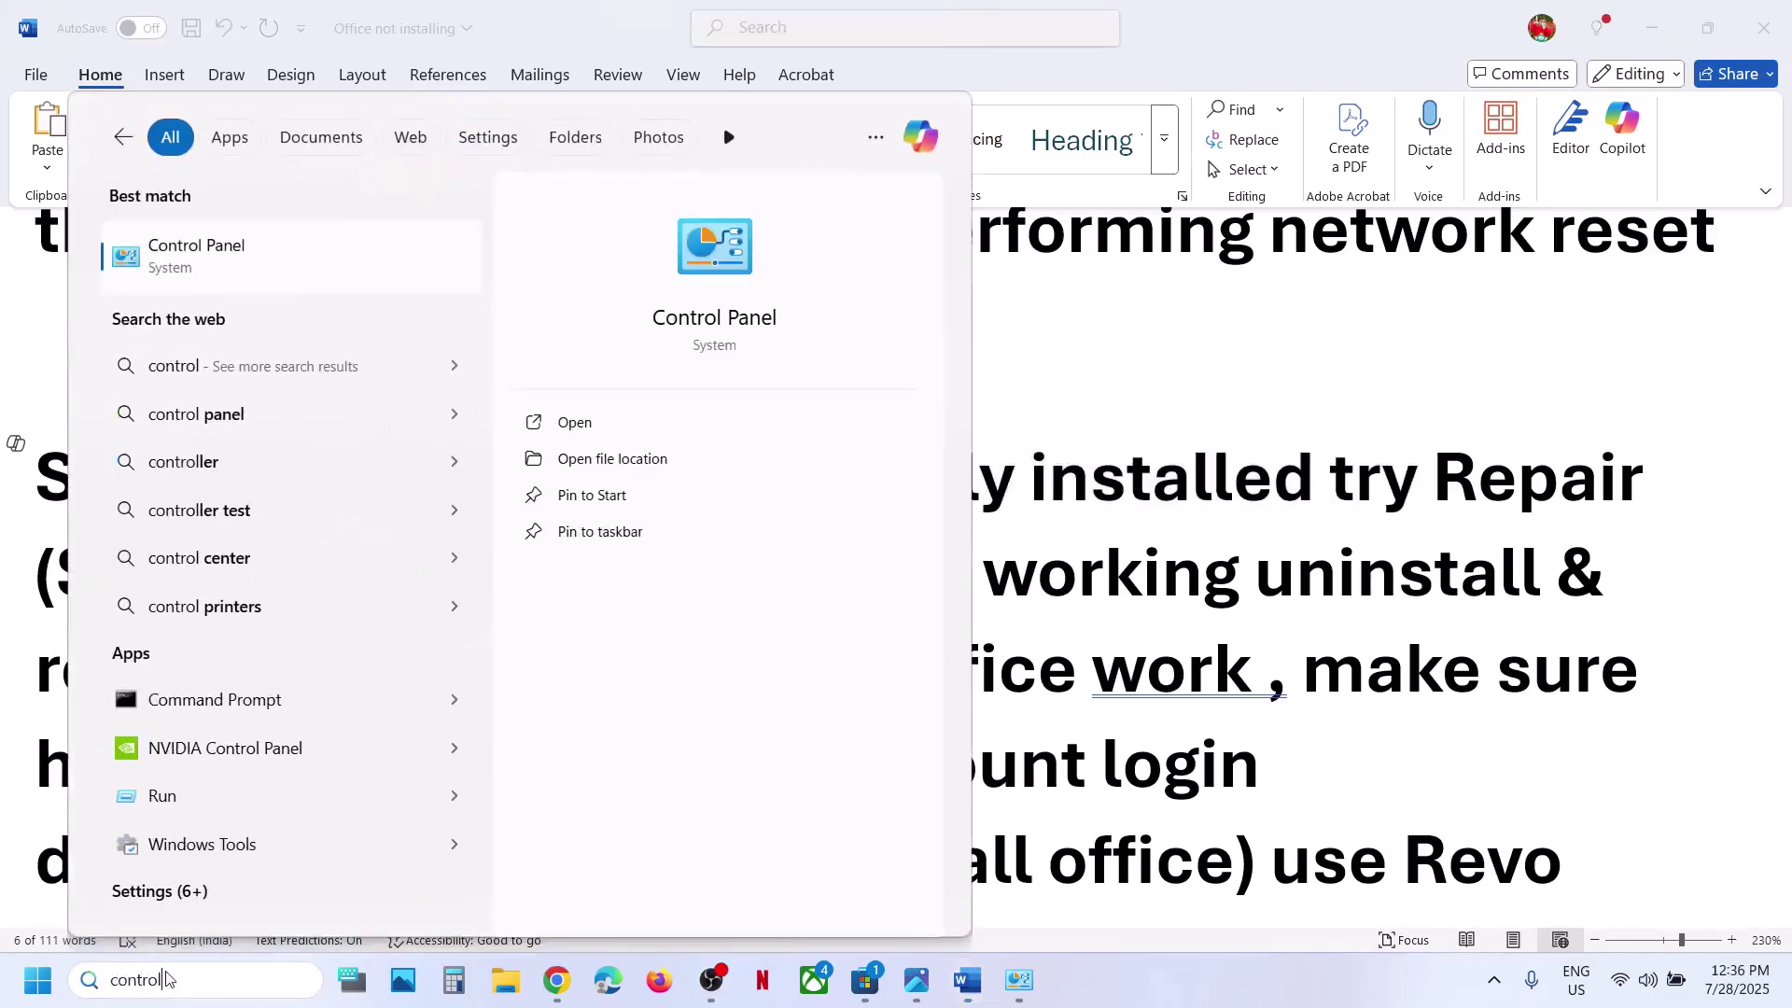
key(Return)
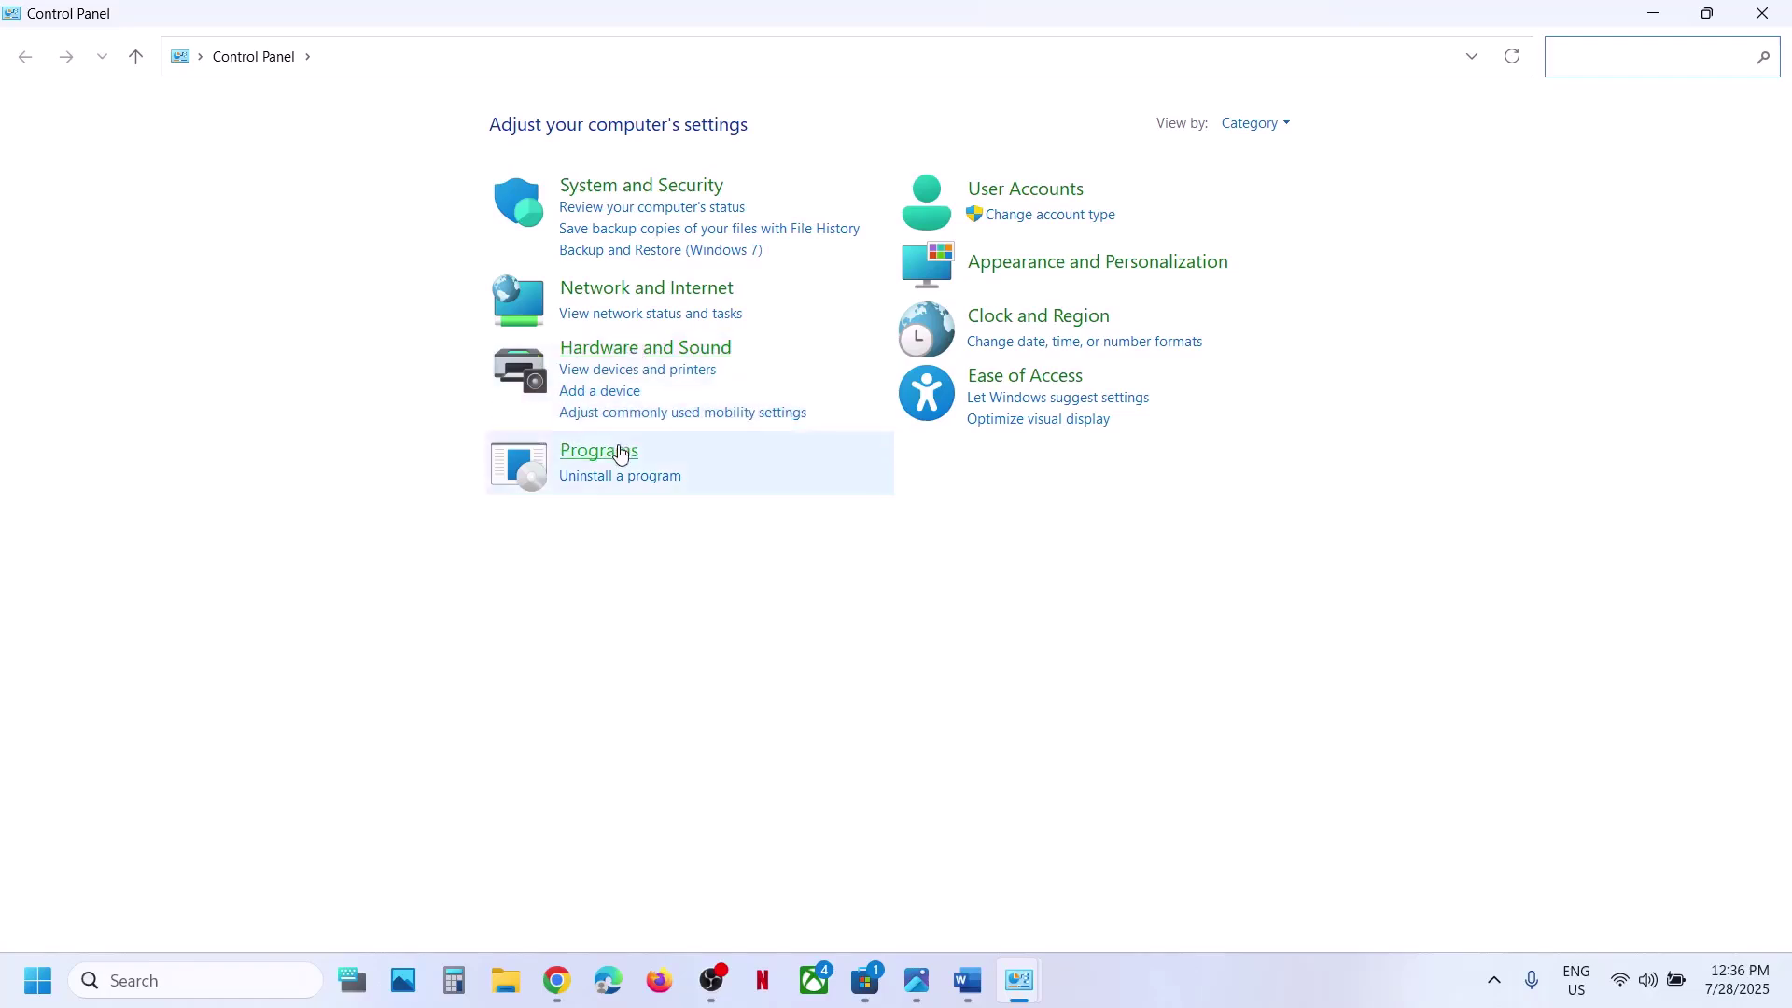
Open the Installed apps list in Windows Settings and find the Microsoft 365 - en-us entry
key(super+i)
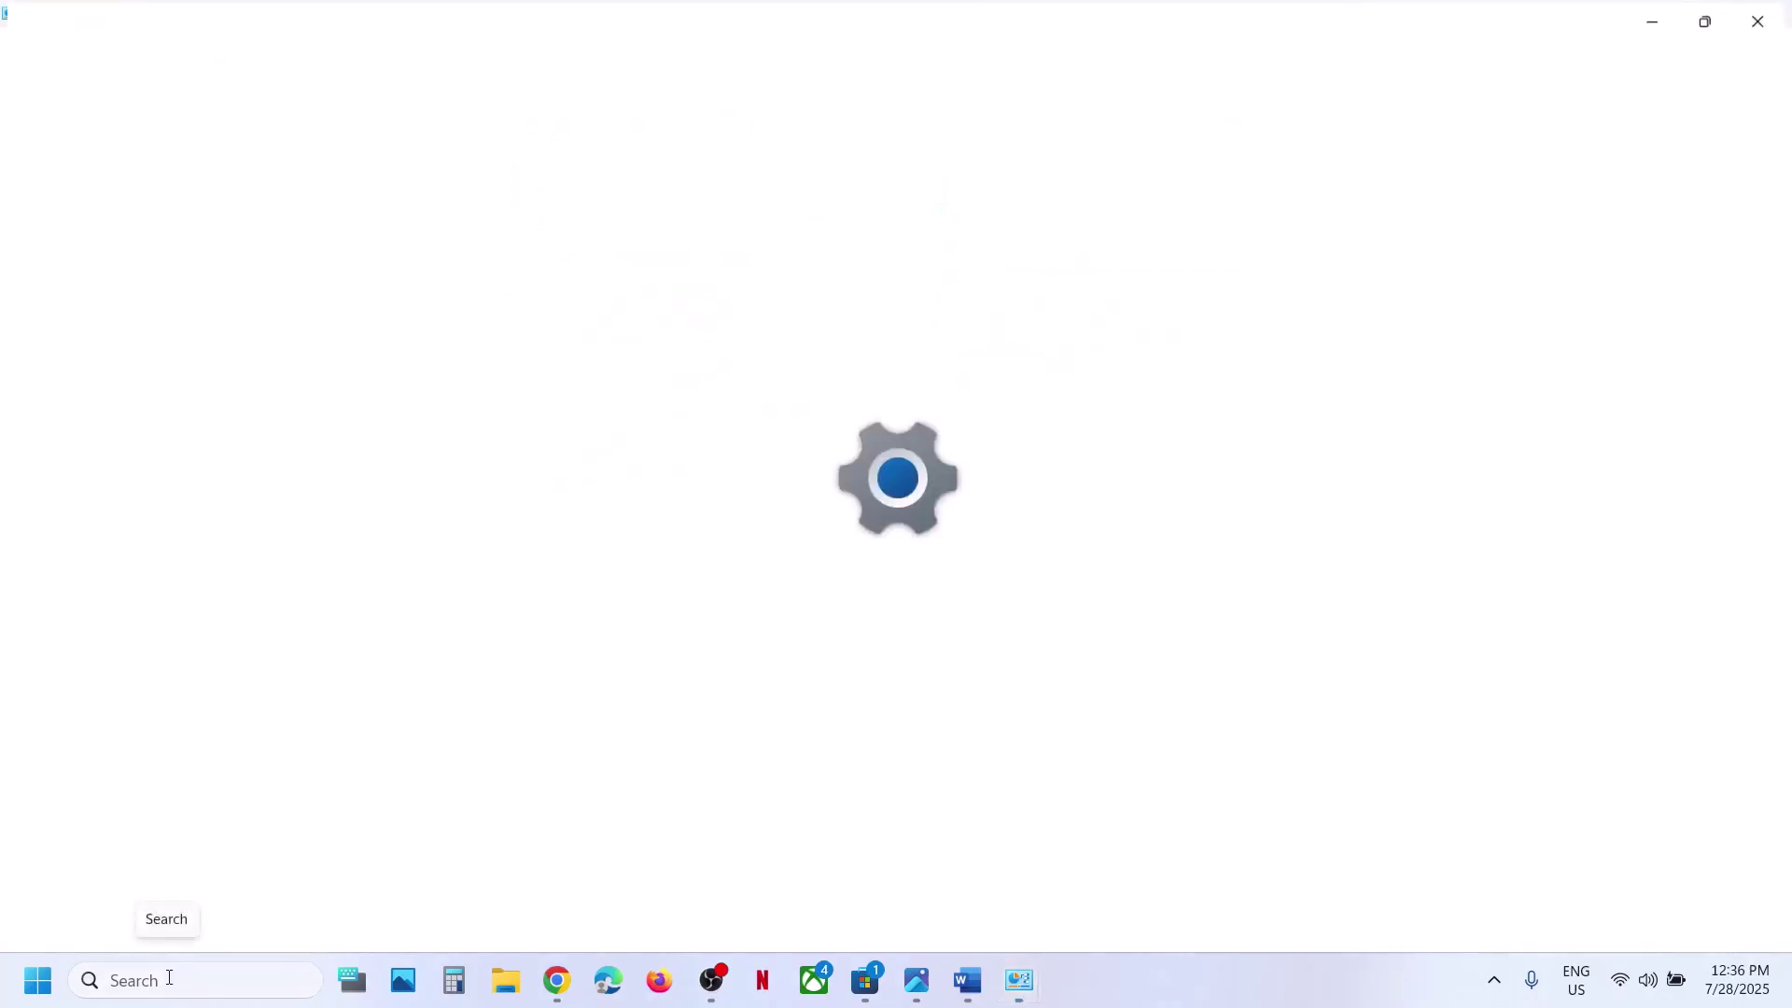
click(123, 501)
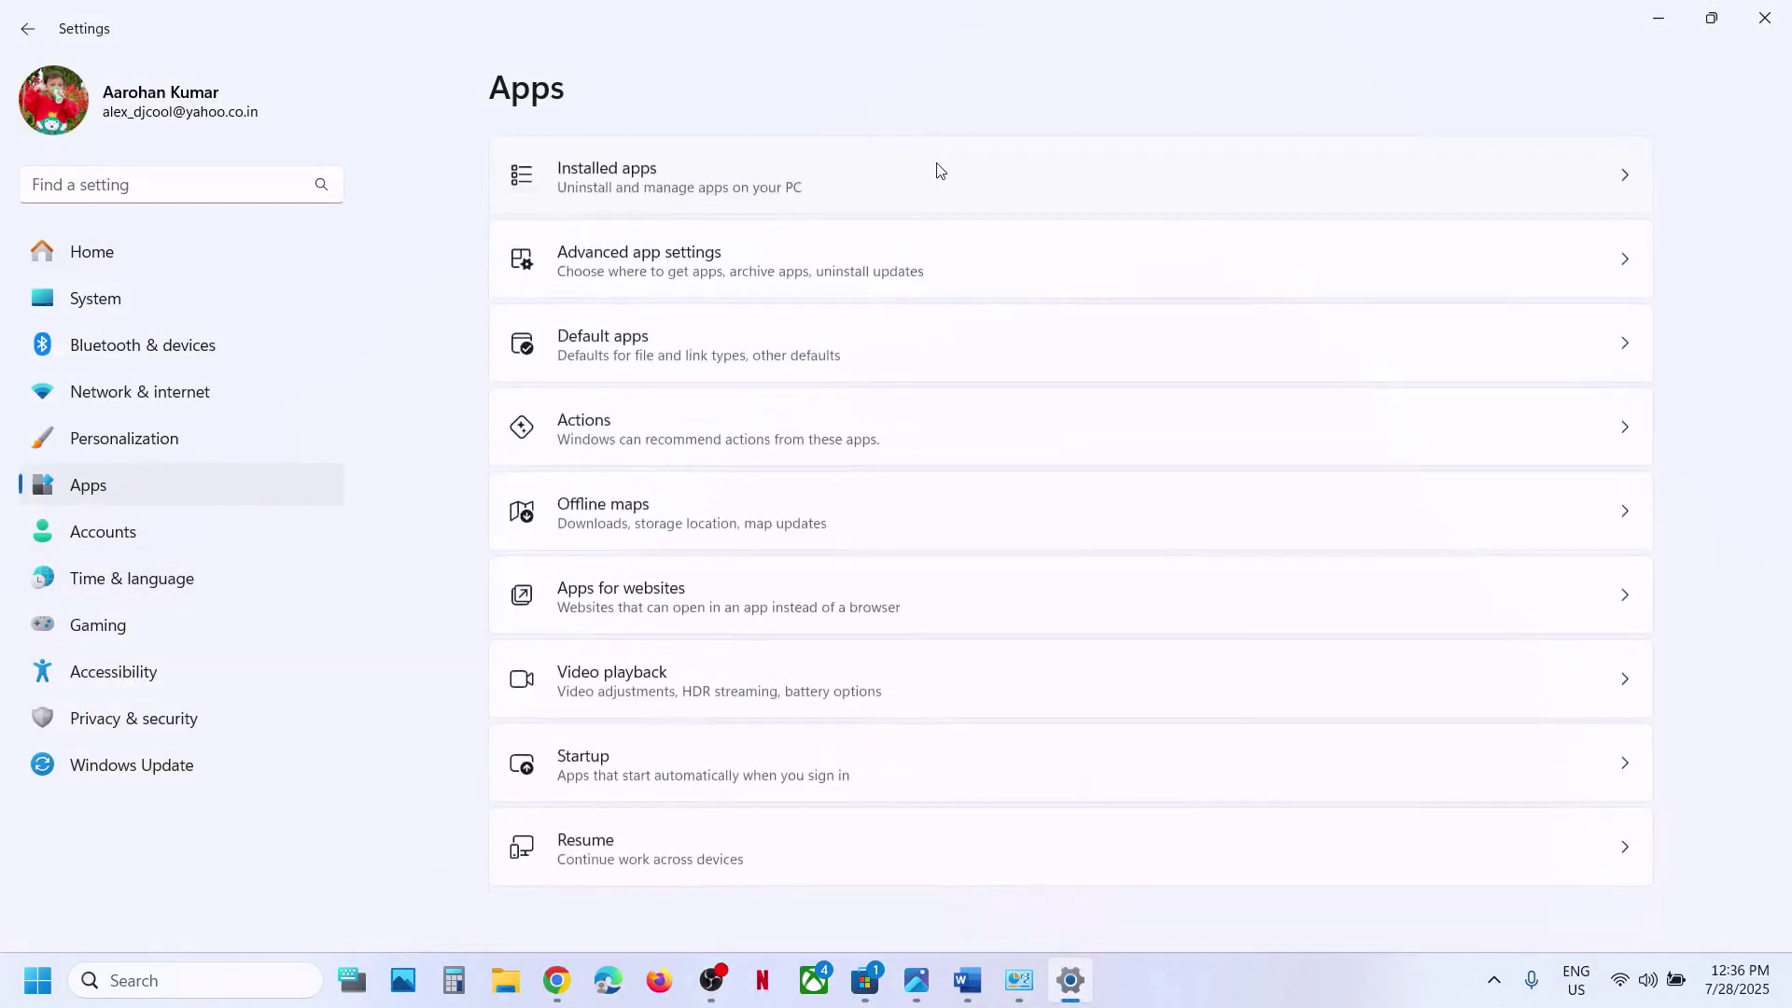
click(686, 173)
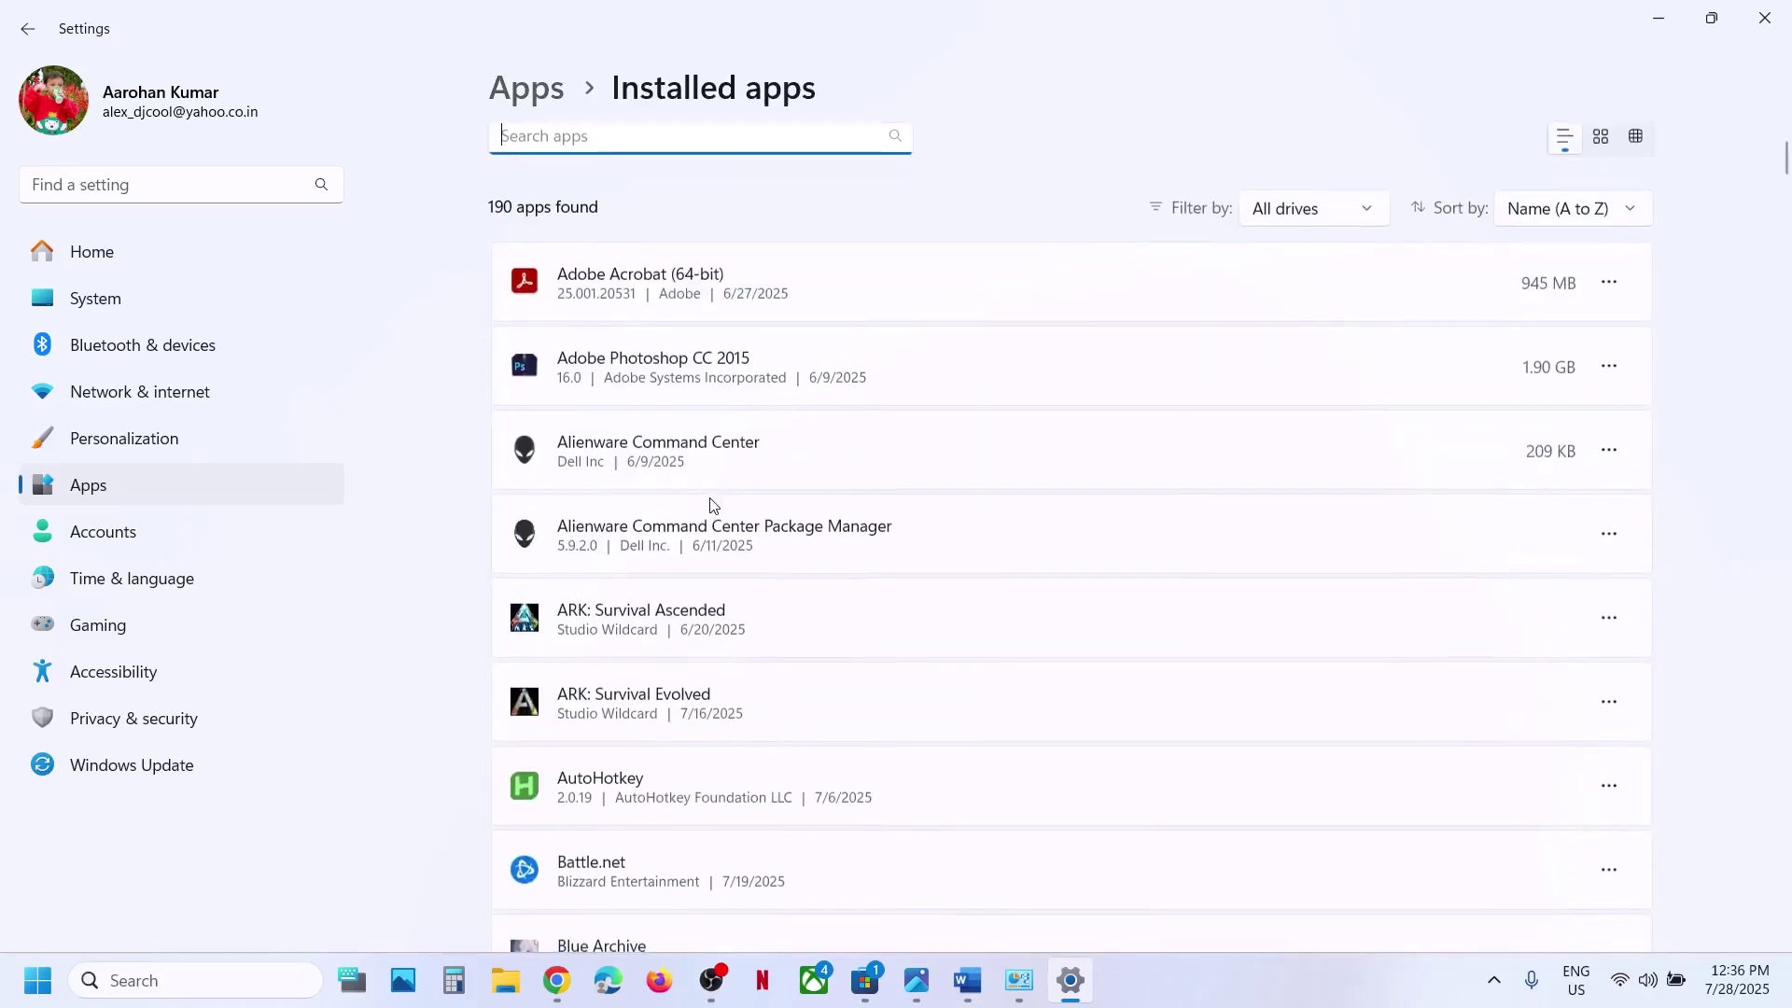
scroll(713, 505, down, 15)
scroll(714, 505, down, 20)
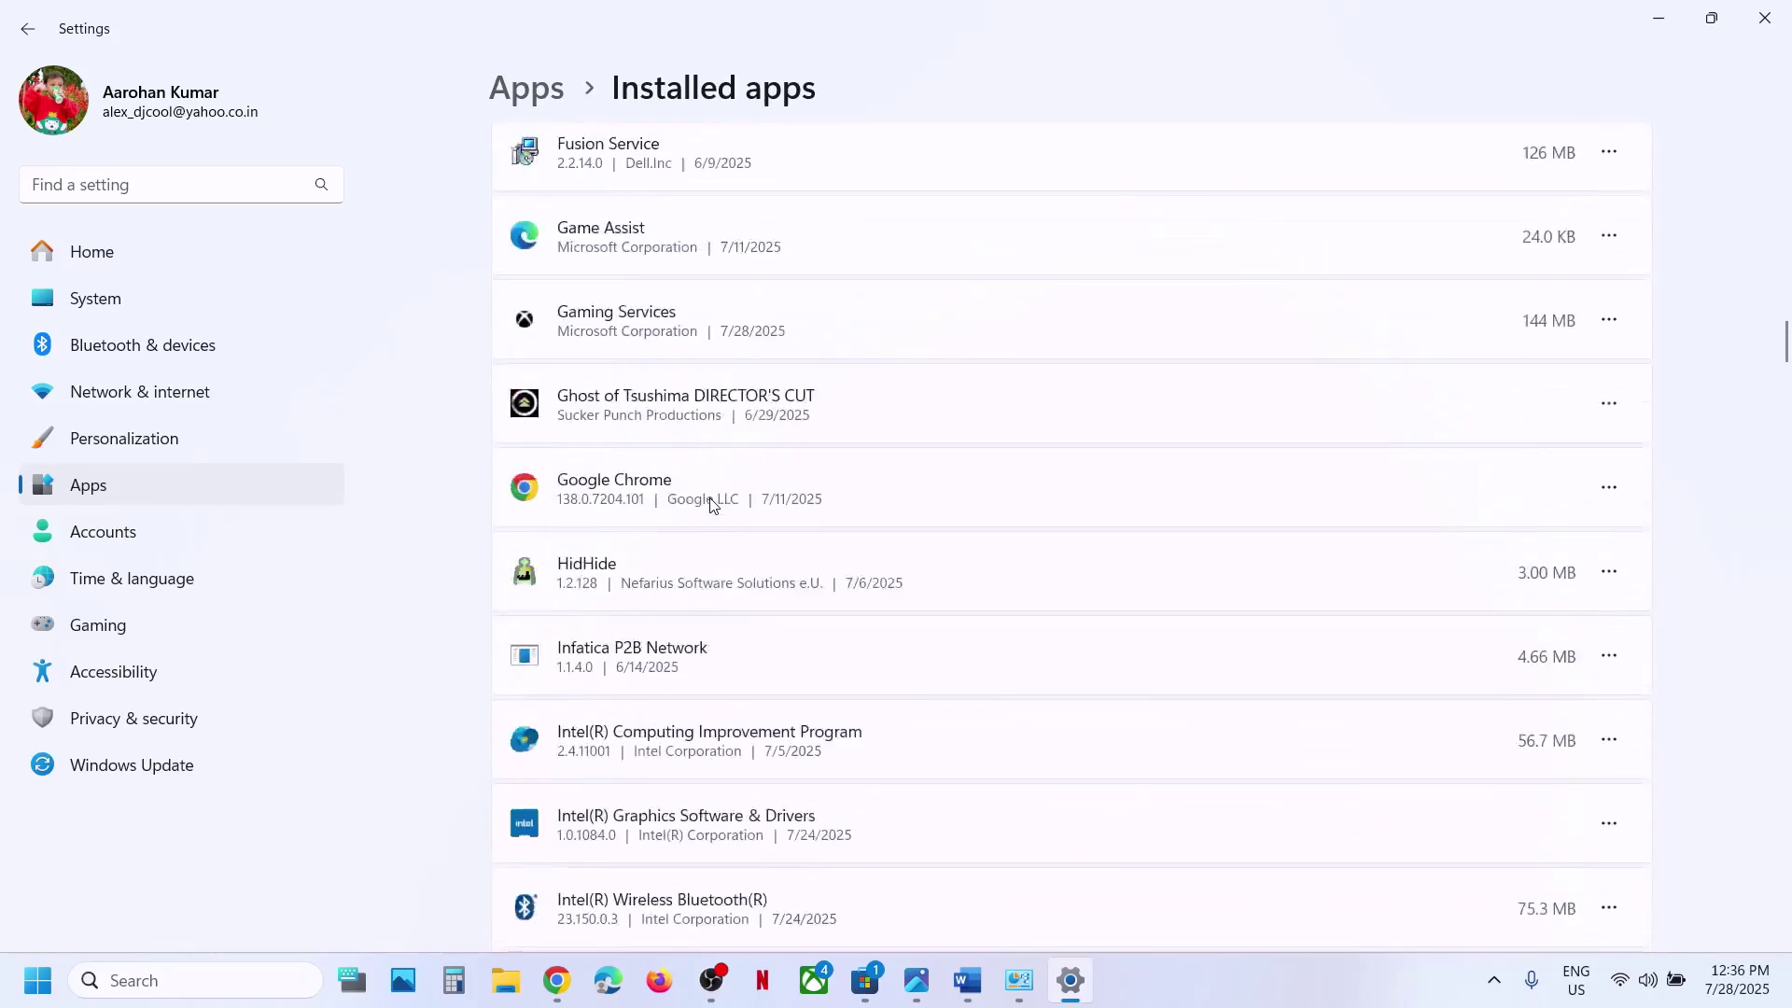
scroll(713, 505, down, 10)
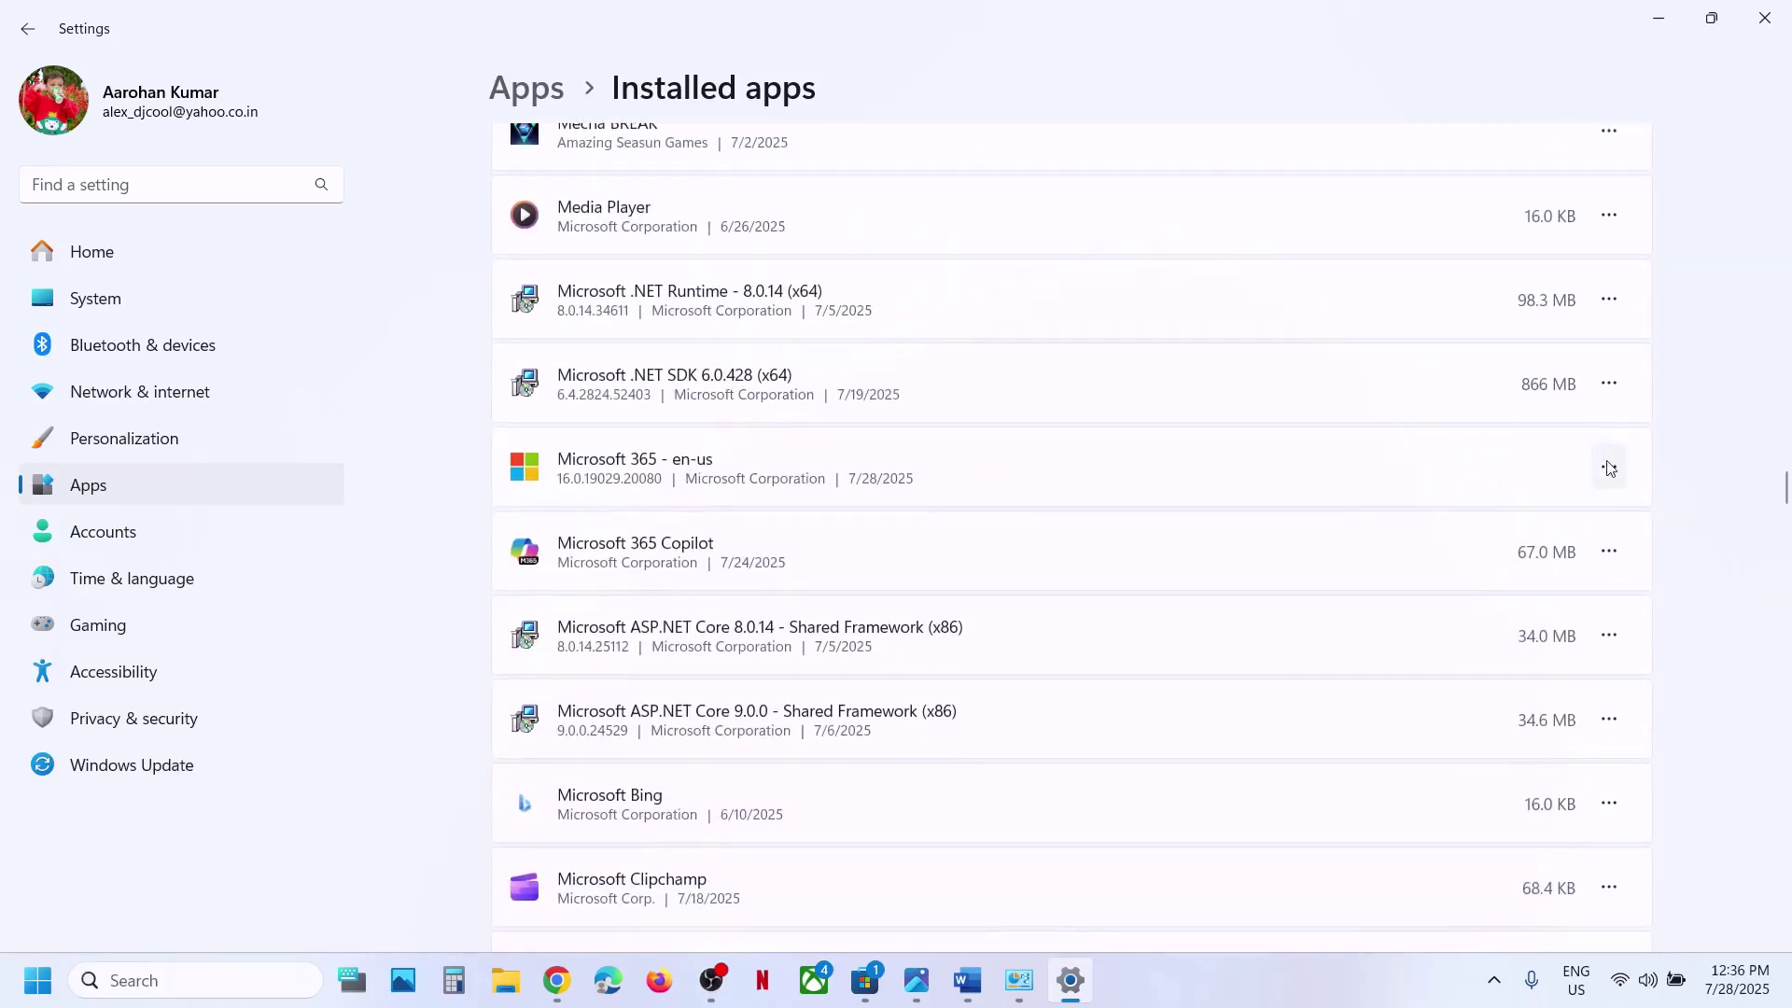
Start modifying Microsoft 365 - en-us, try selecting Quick Repair and Online Repair, and cancel without repairing
click(1605, 468)
click(1384, 520)
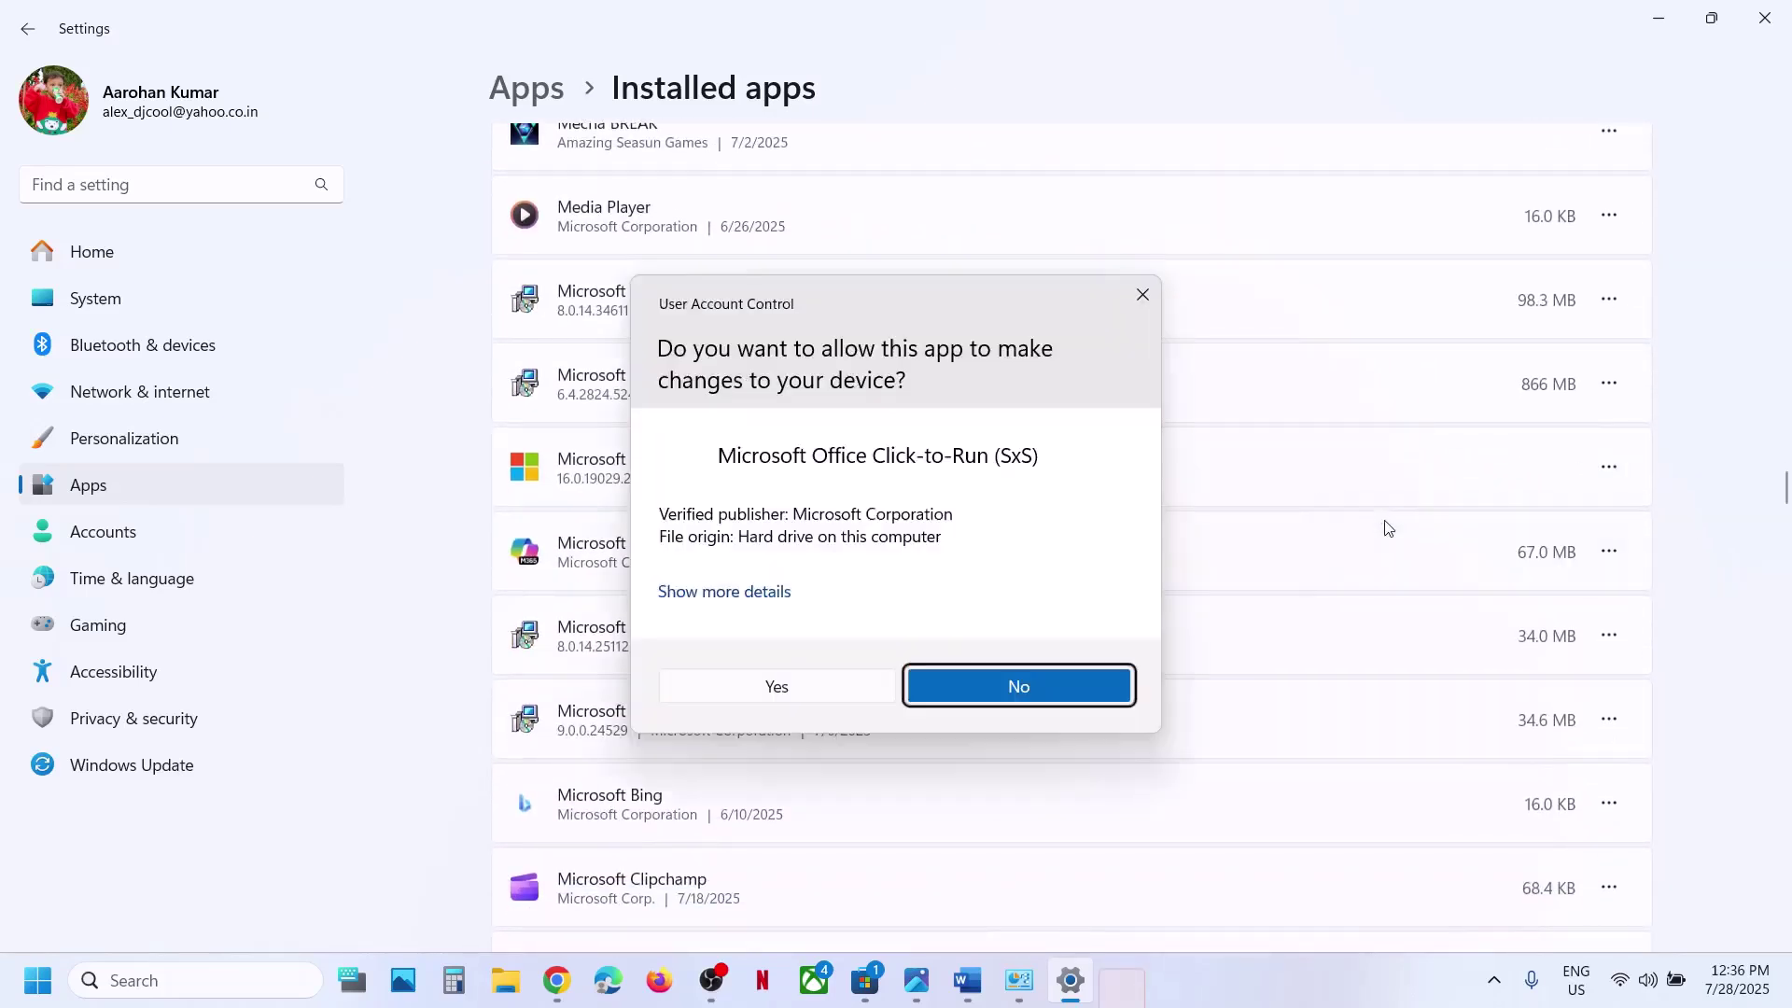
click(753, 687)
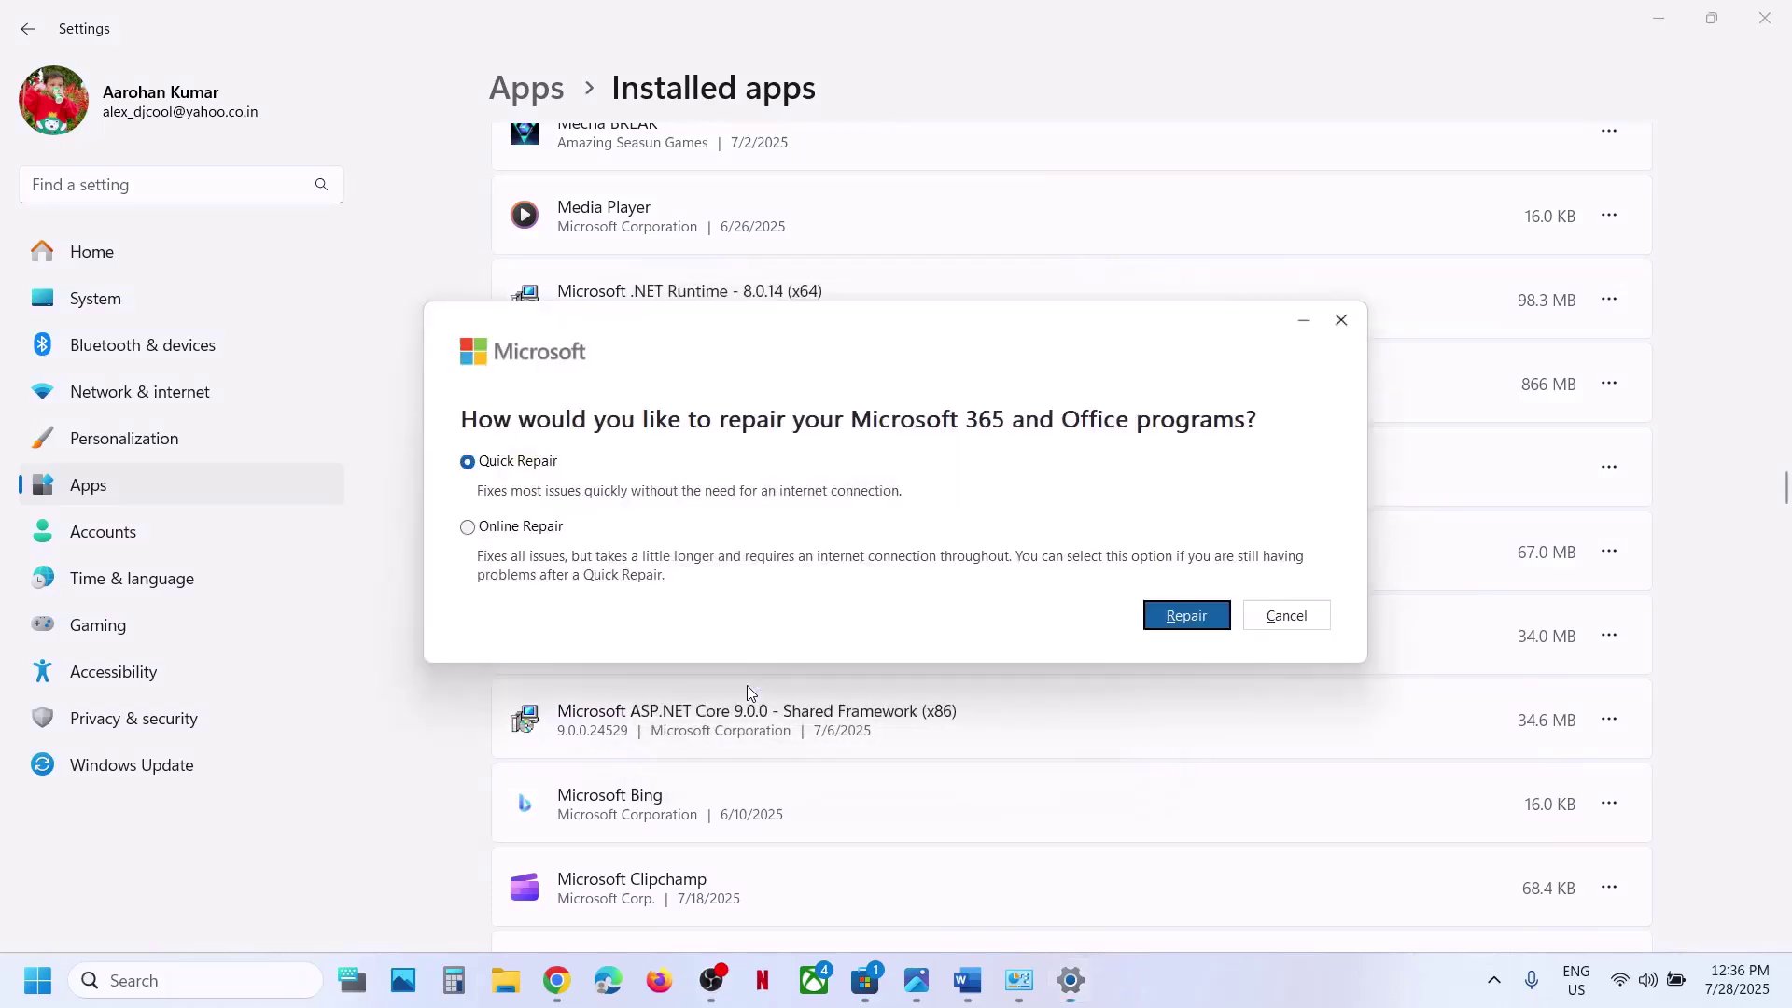
click(497, 469)
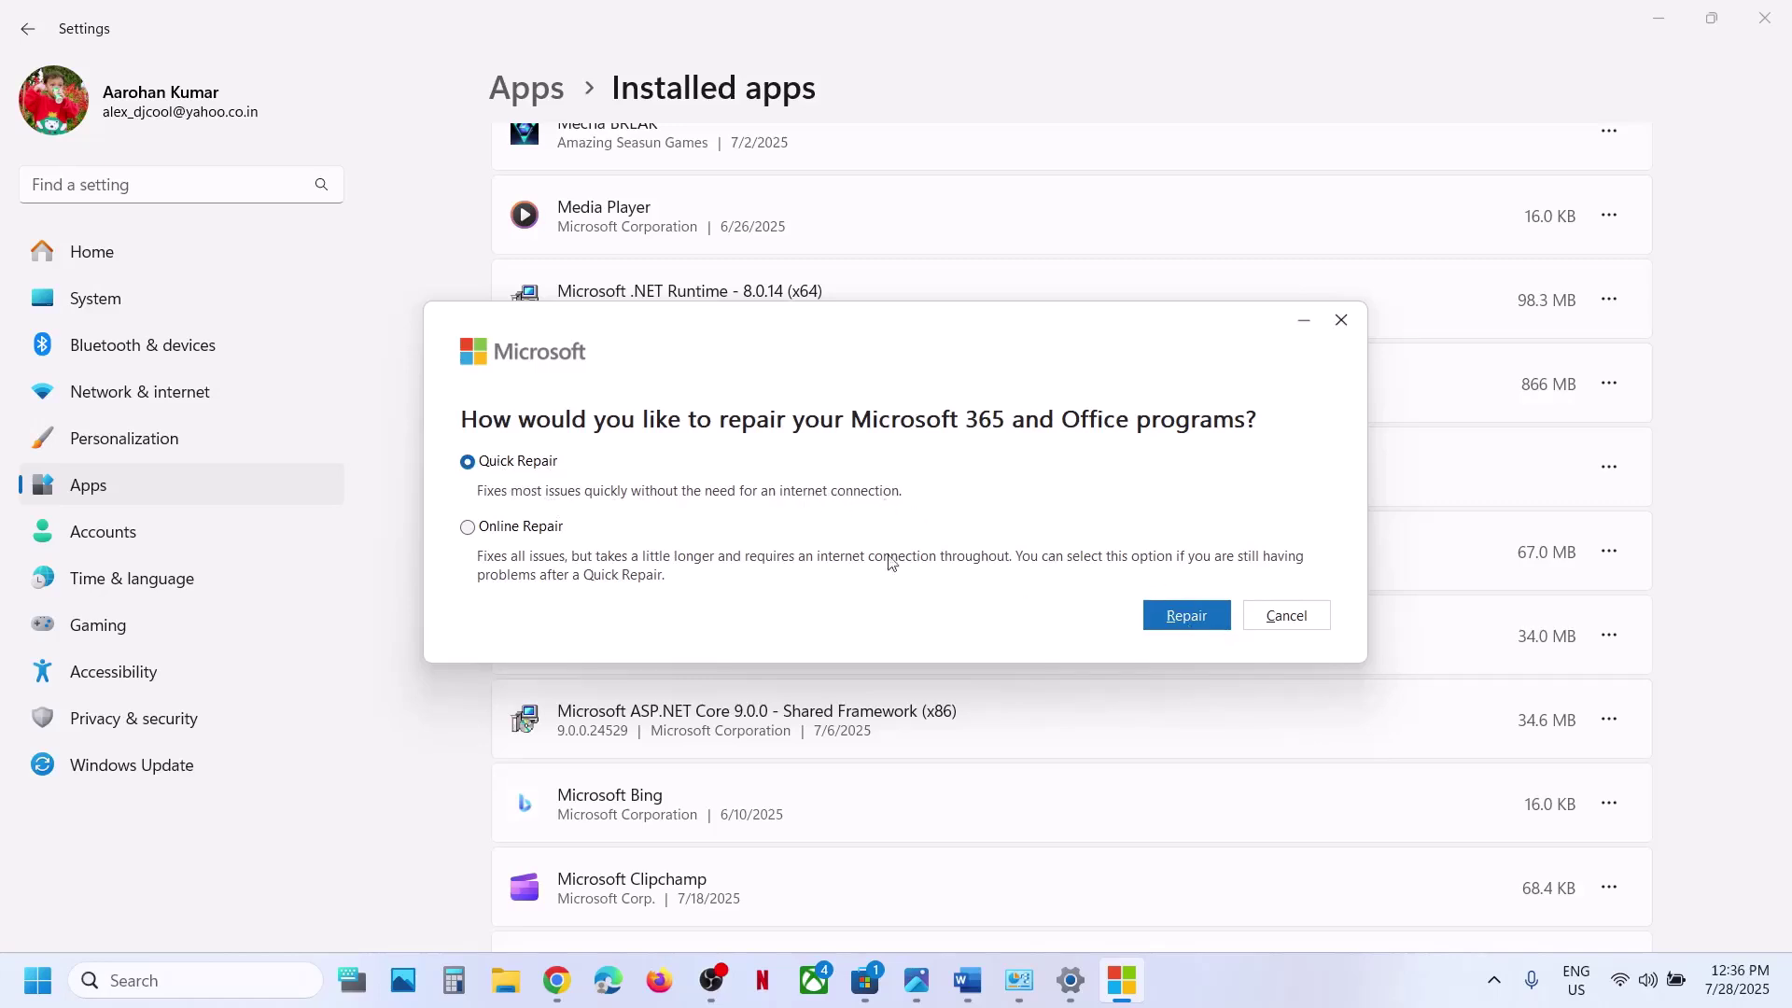
click(501, 529)
click(1309, 616)
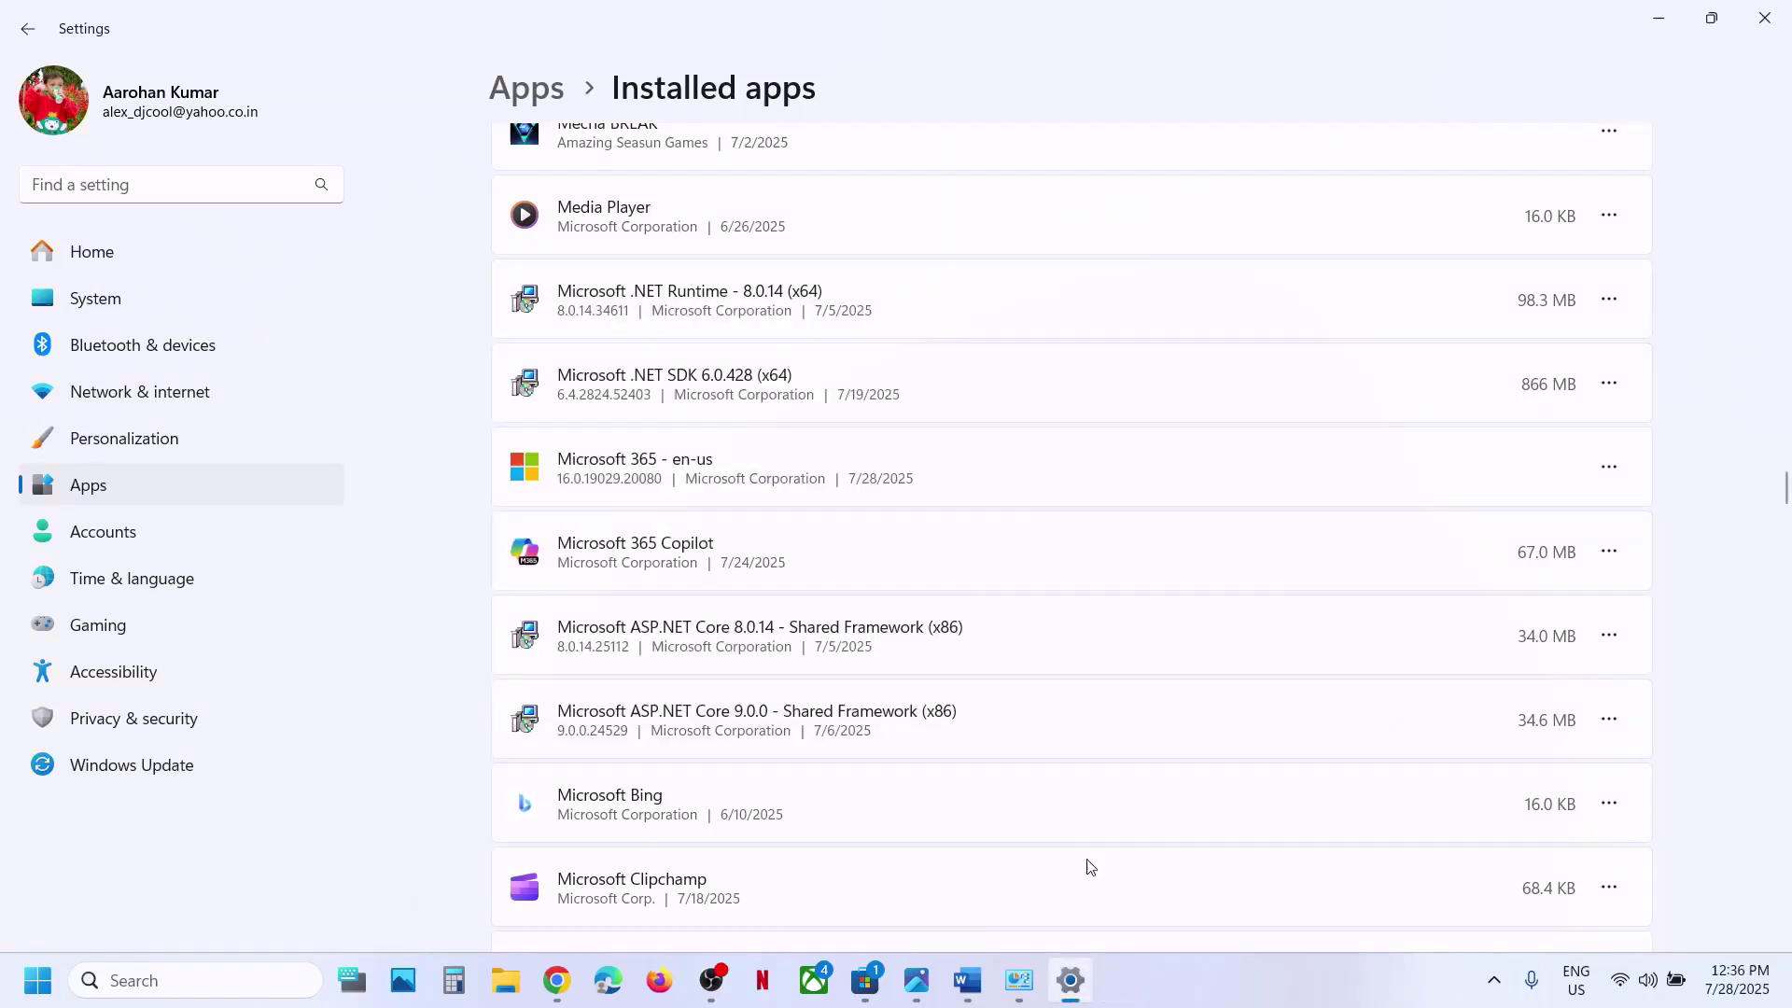
Return to the Word document and read the rest of Step 6 about reinstalling Office, the required account details and Revo uninstaller
click(980, 978)
scroll(925, 546, down, 2)
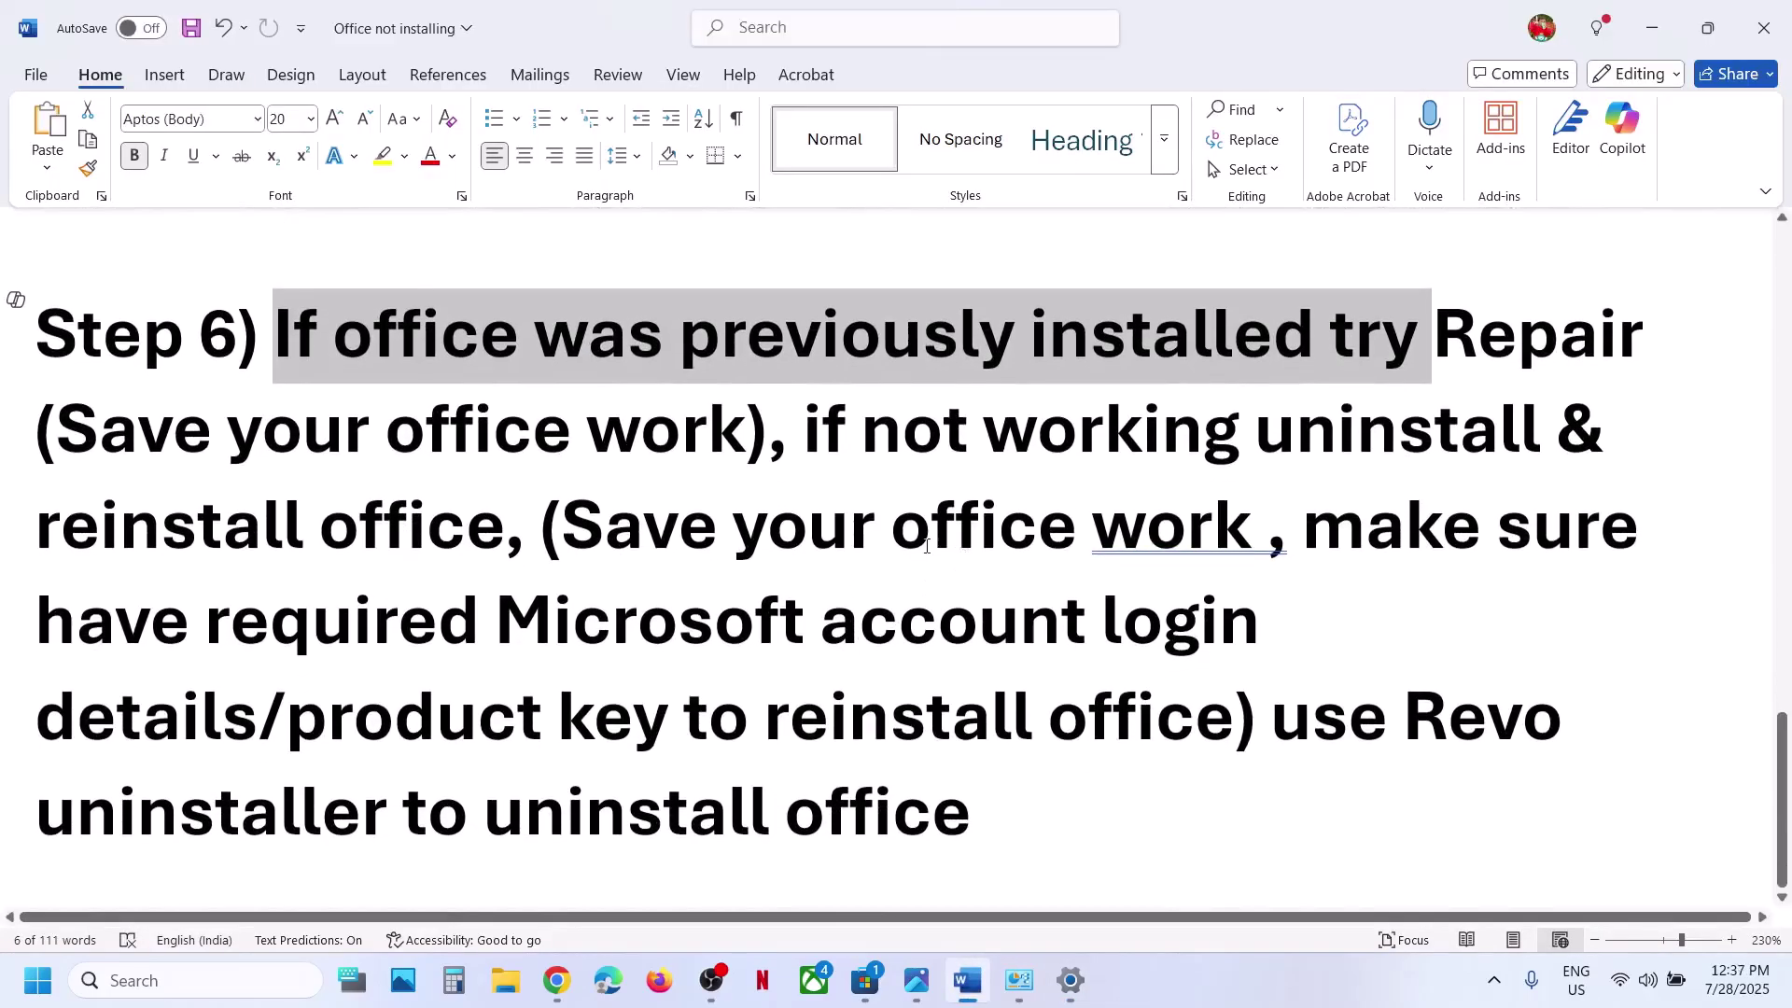
drag(1260, 419, 680, 657)
click(565, 525)
drag(856, 637, 244, 705)
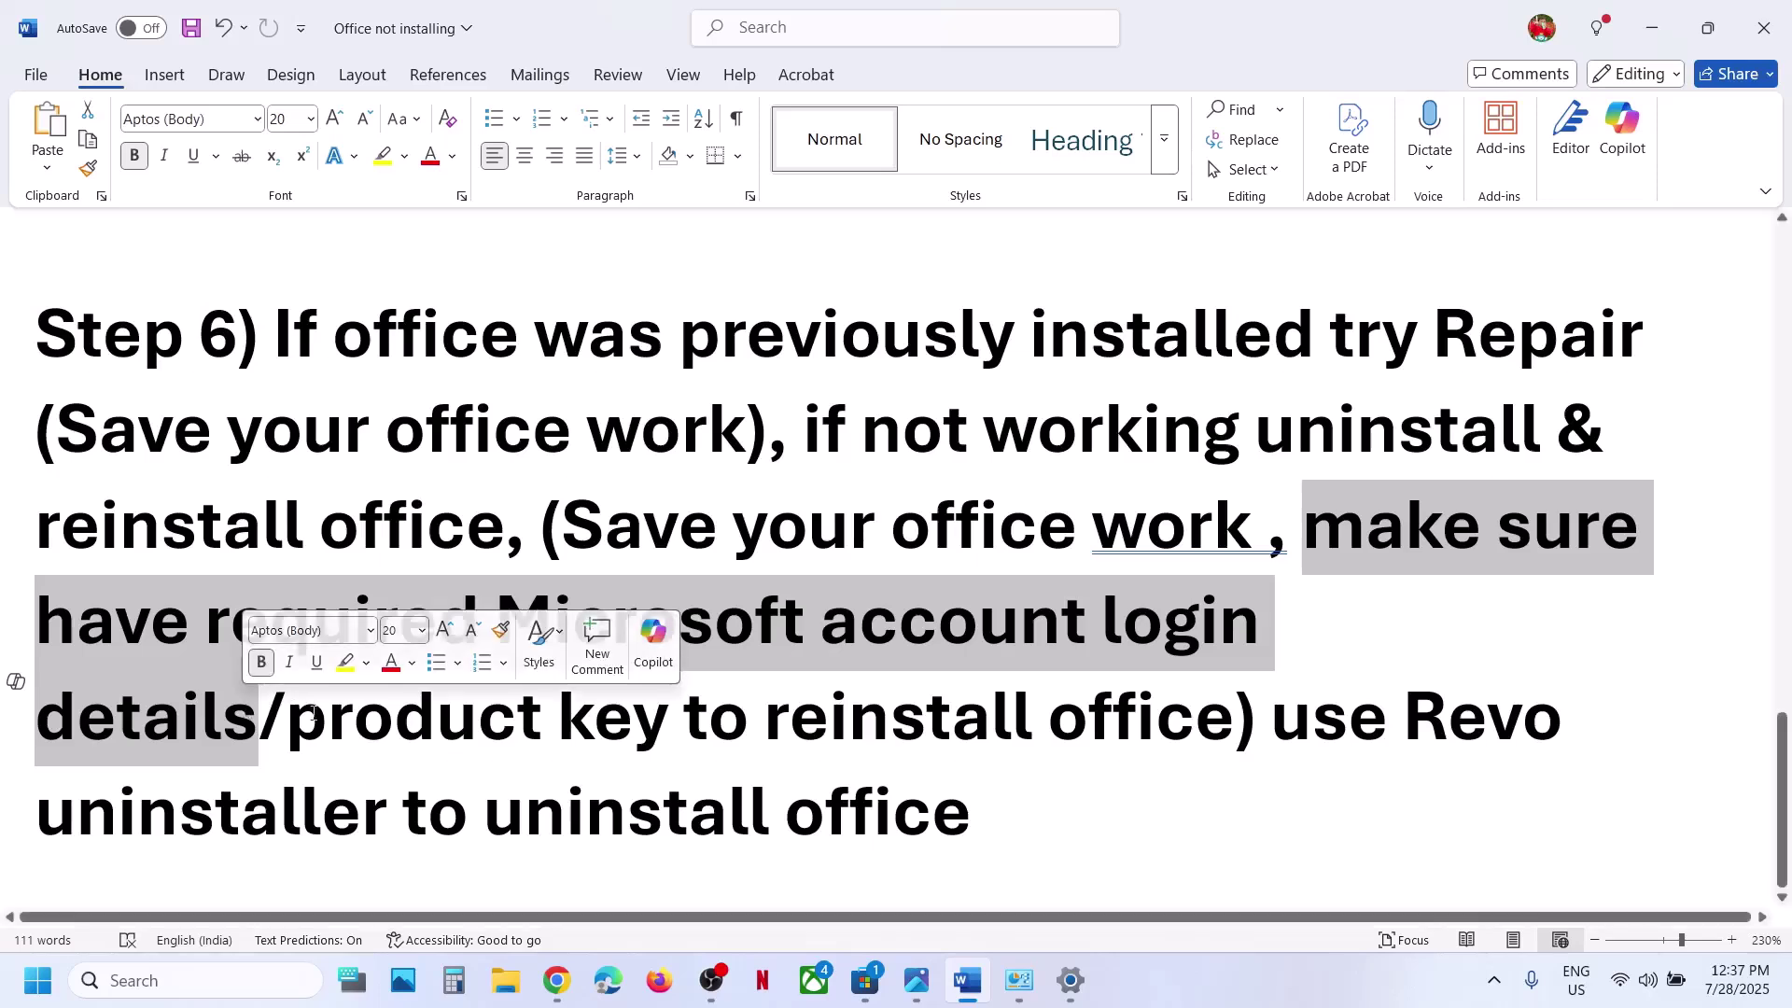
drag(288, 718, 594, 721)
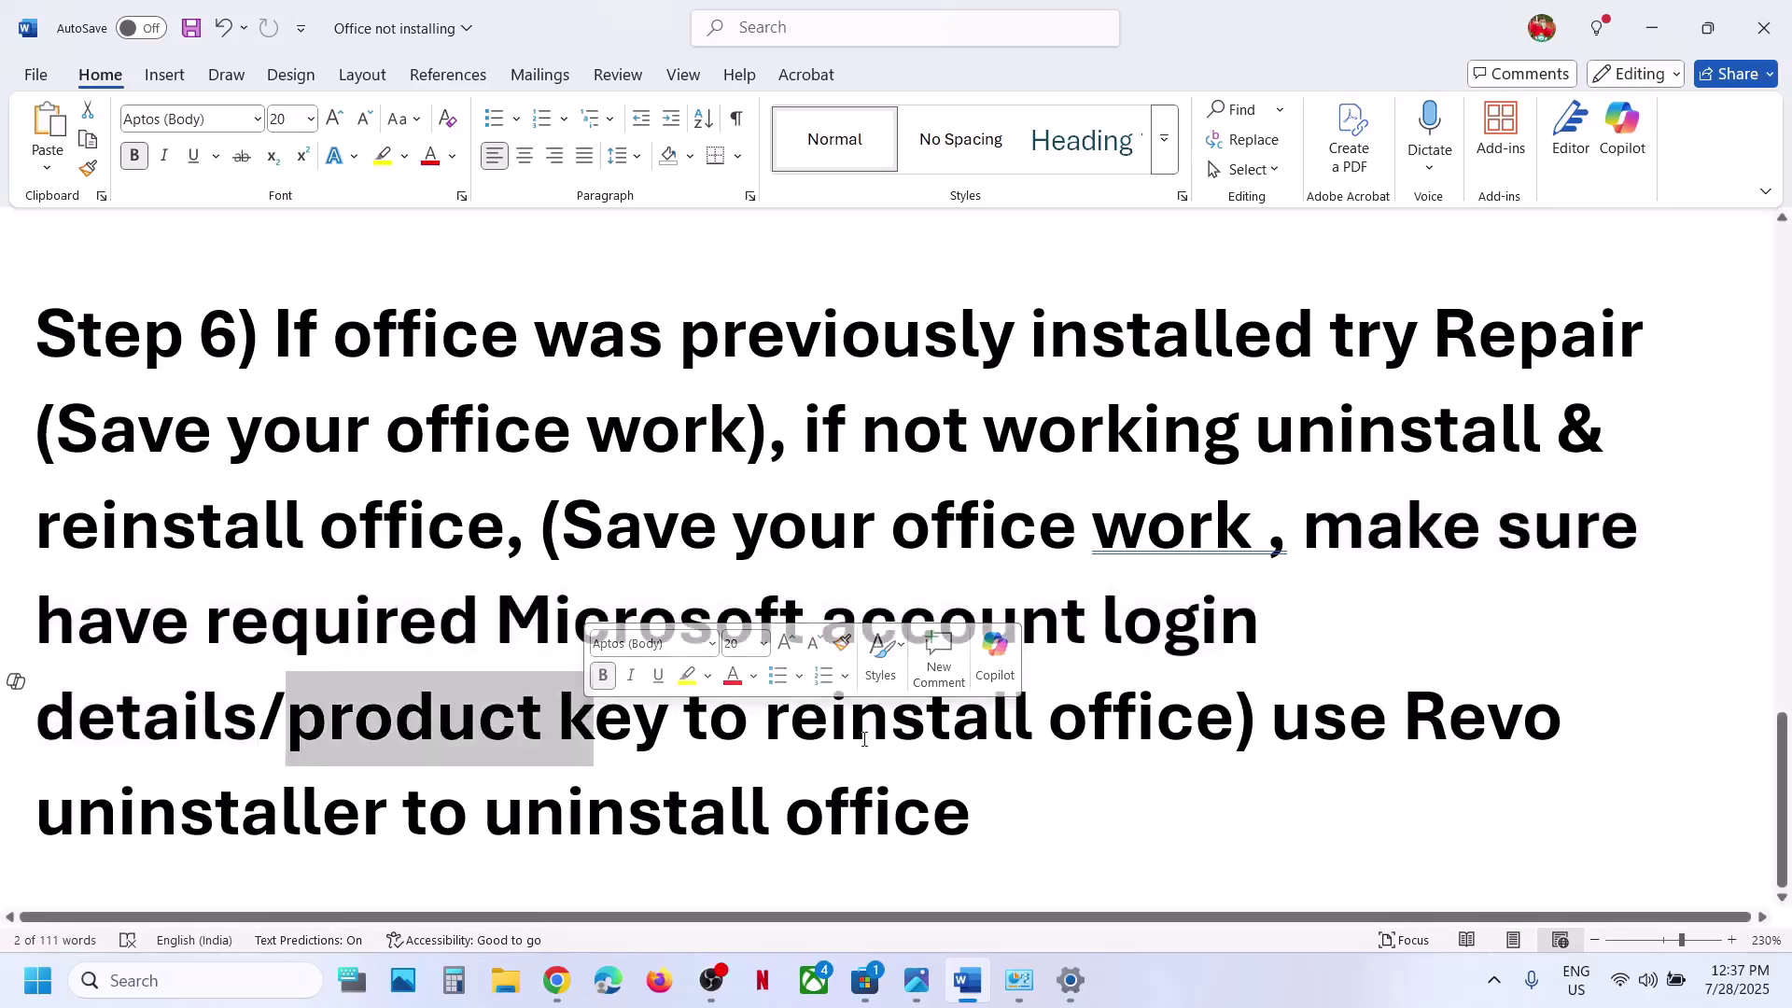
drag(849, 734, 907, 829)
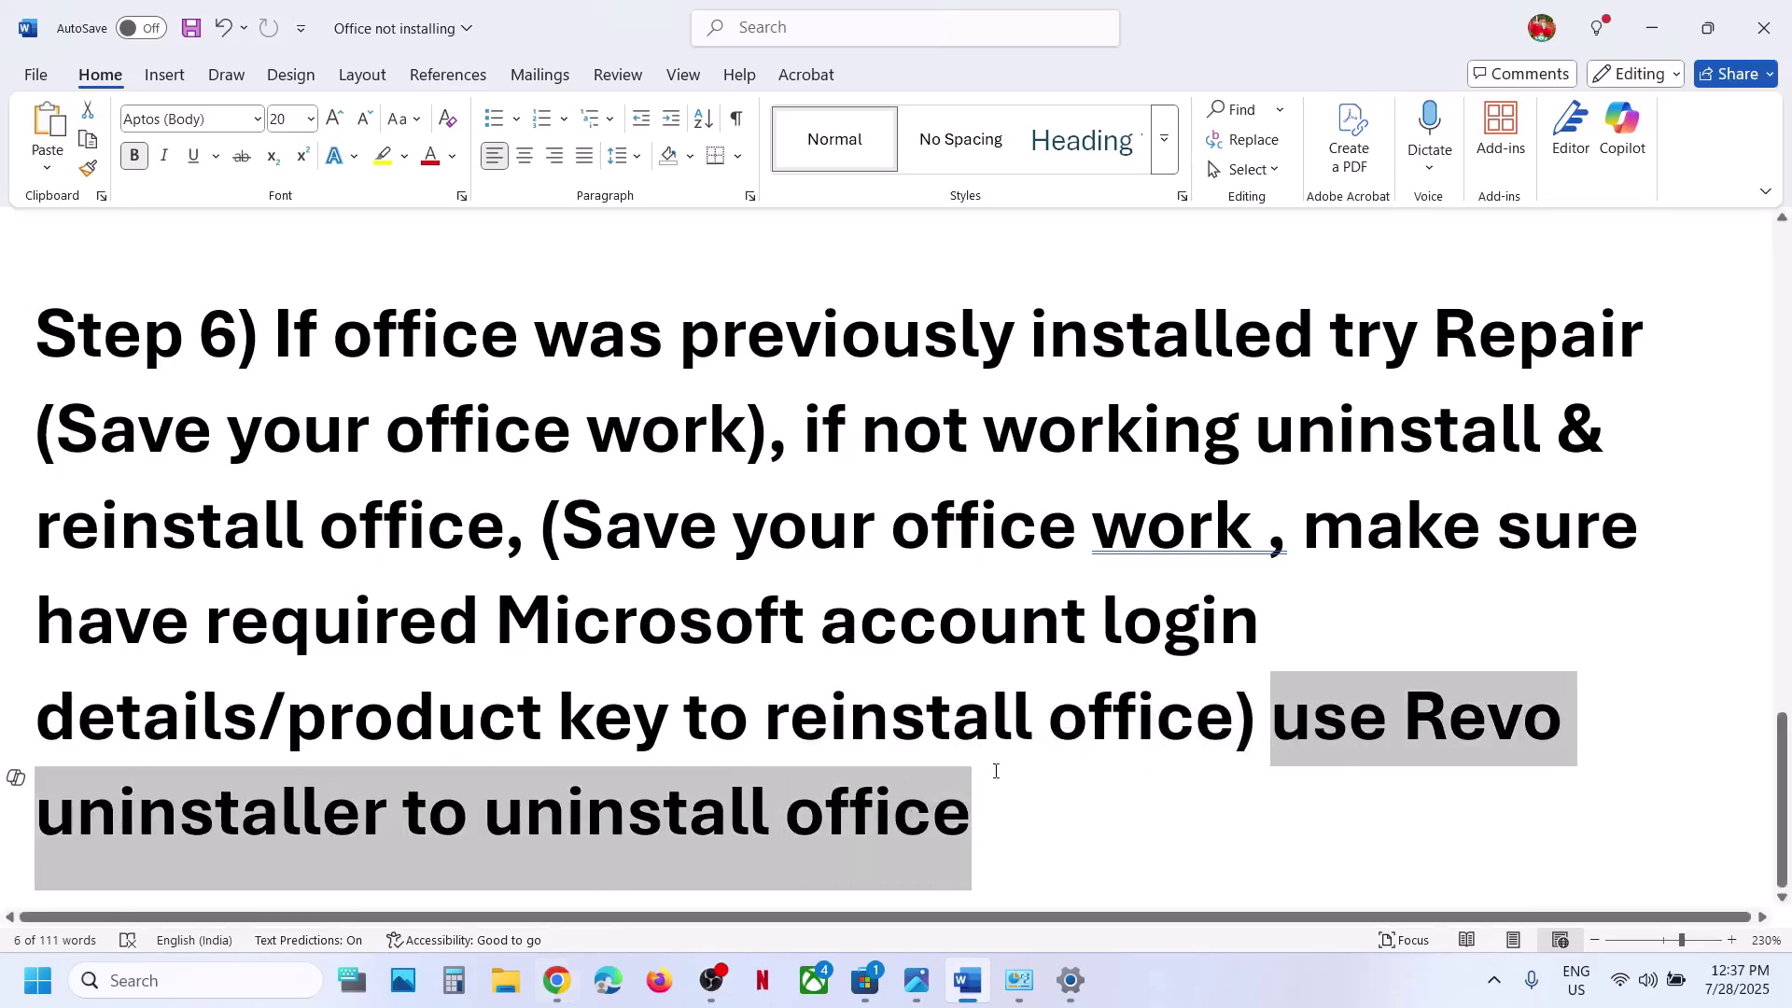
click(1024, 767)
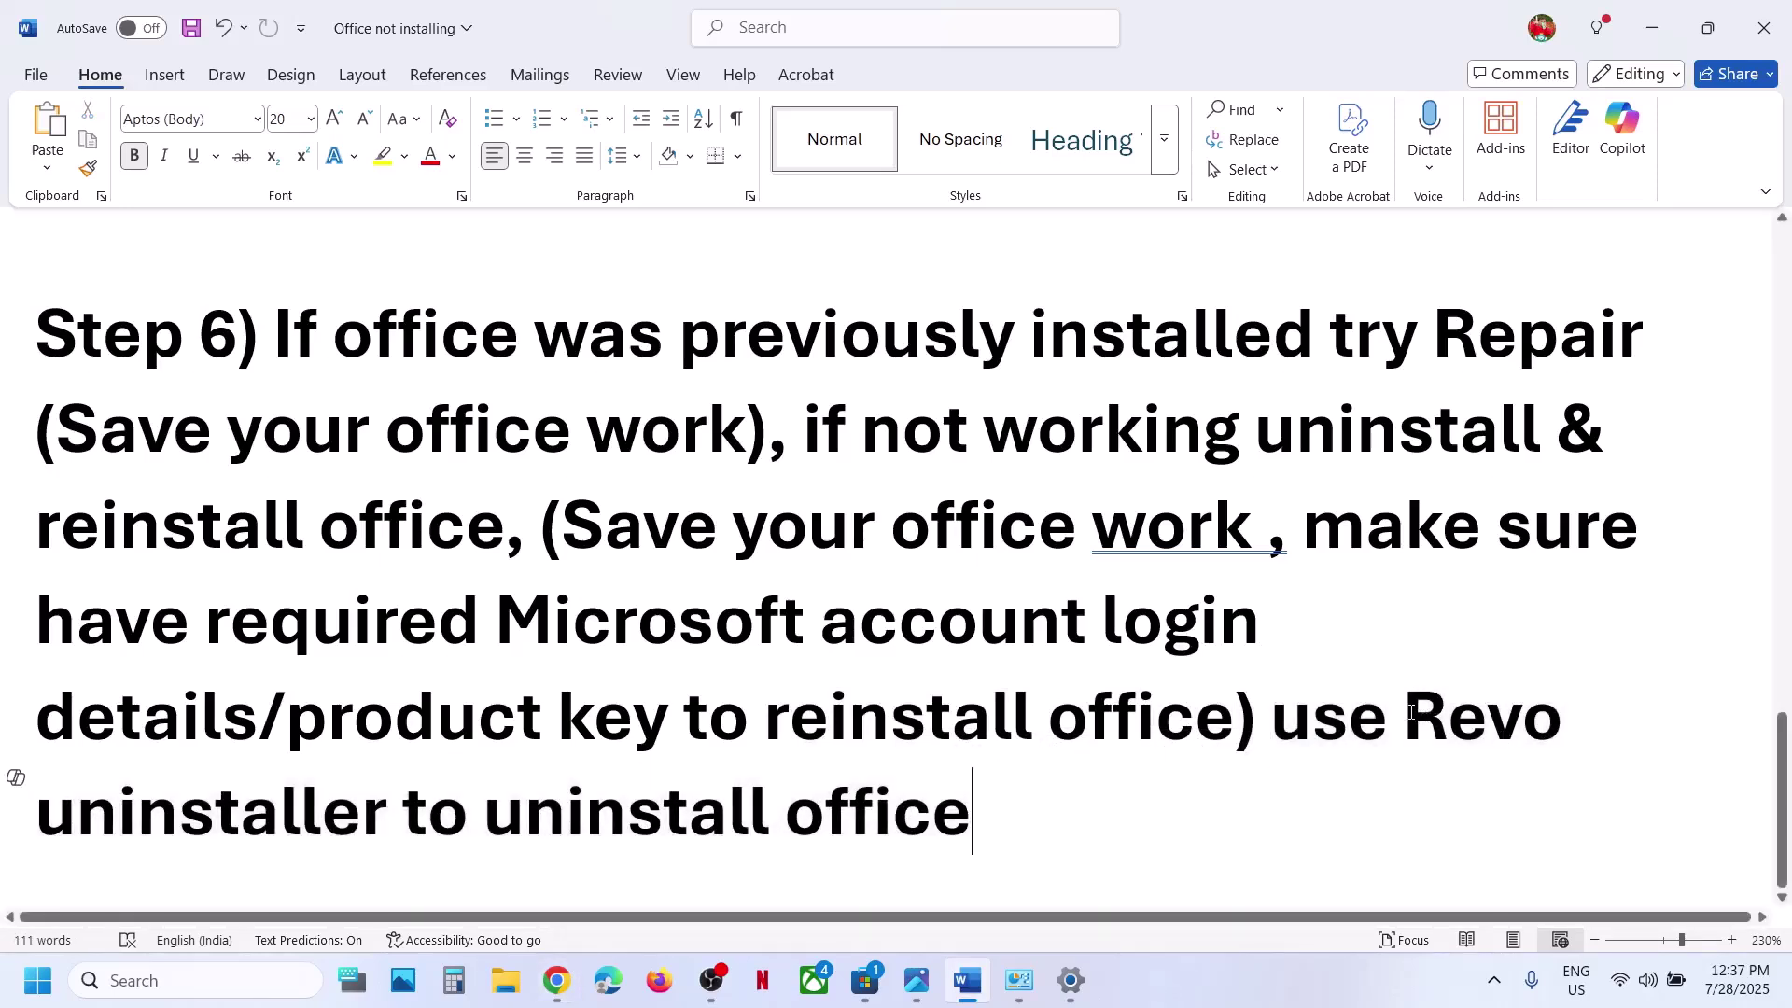
Copy "Revo uninstaller" from the Step 6 text and search Google for it in a new Chrome window
drag(1414, 717, 407, 818)
key(ctrl+c)
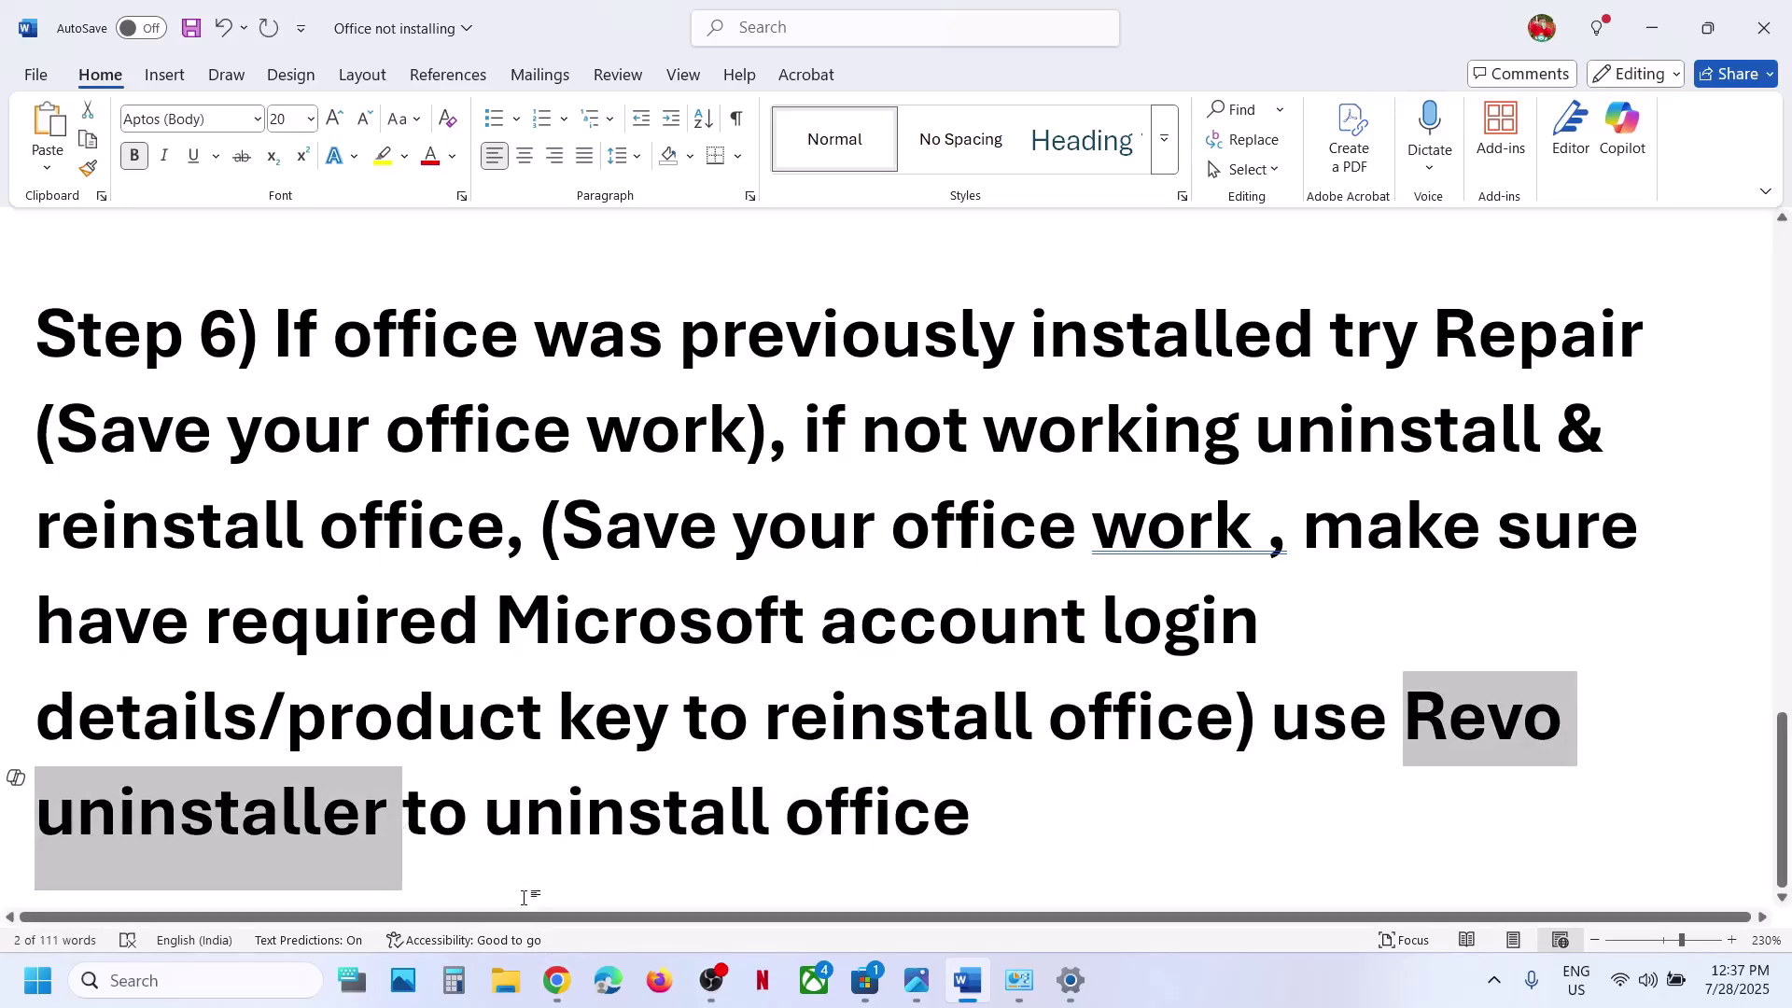
right_click(558, 982)
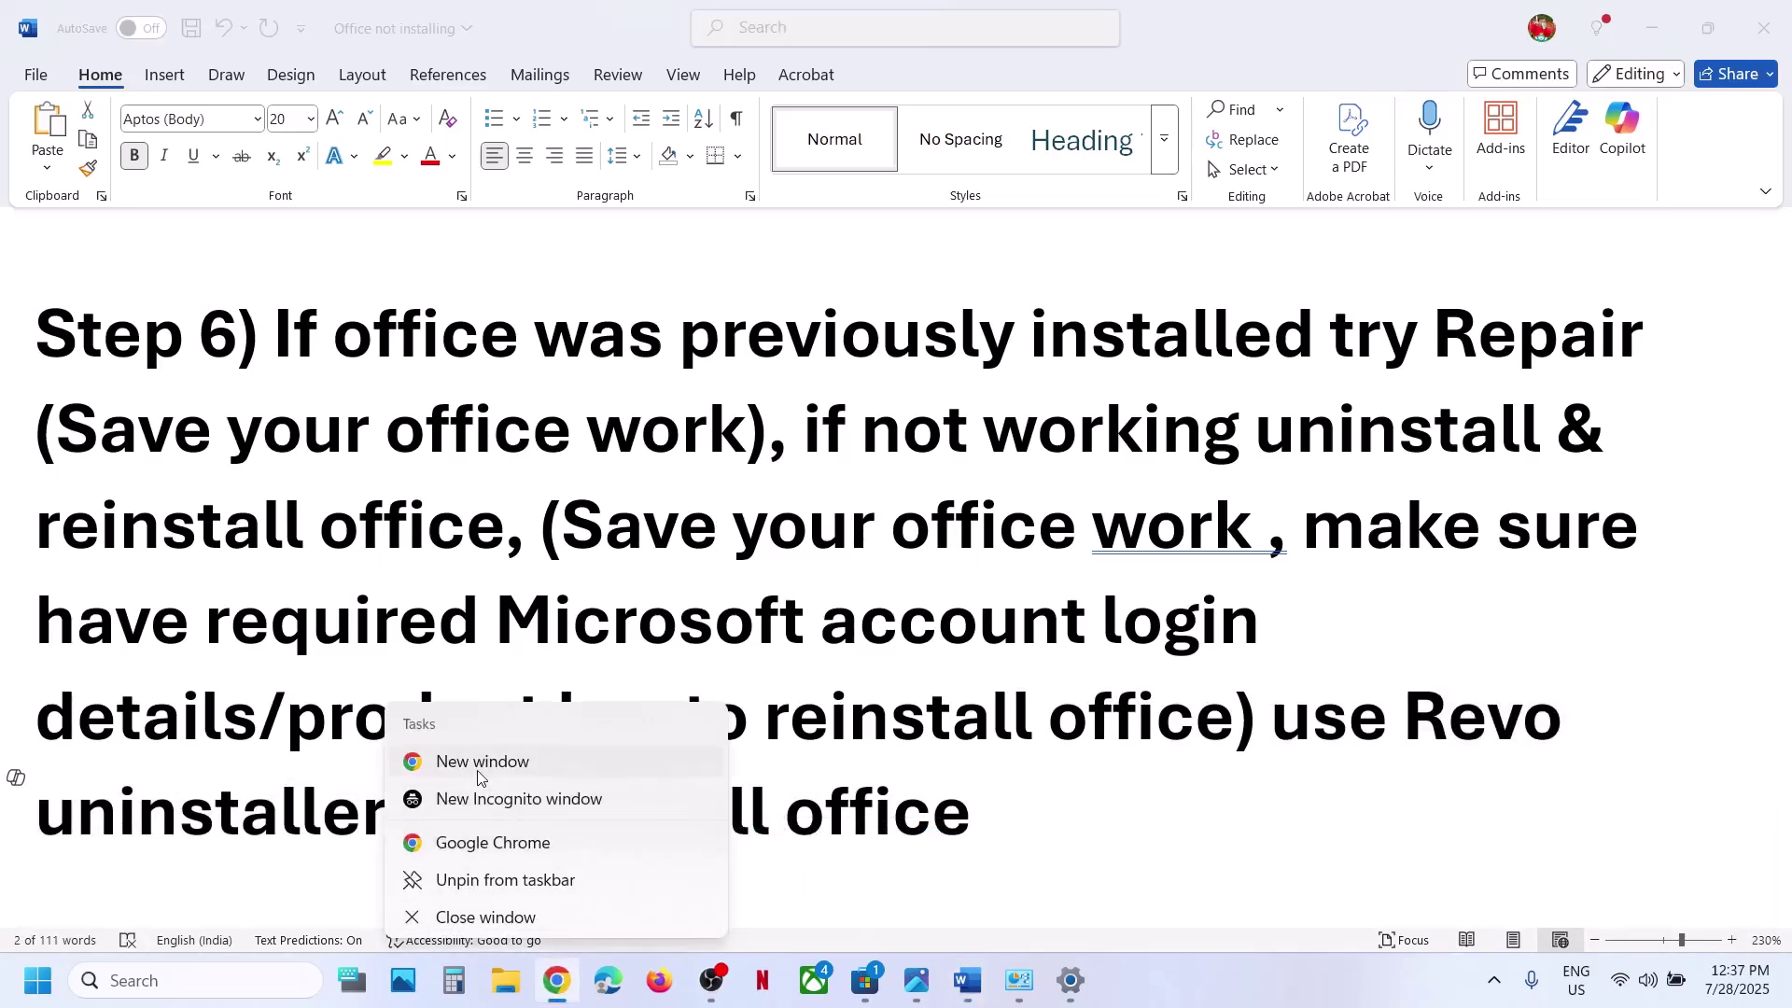
click(479, 762)
key(ctrl+v)
key(Return)
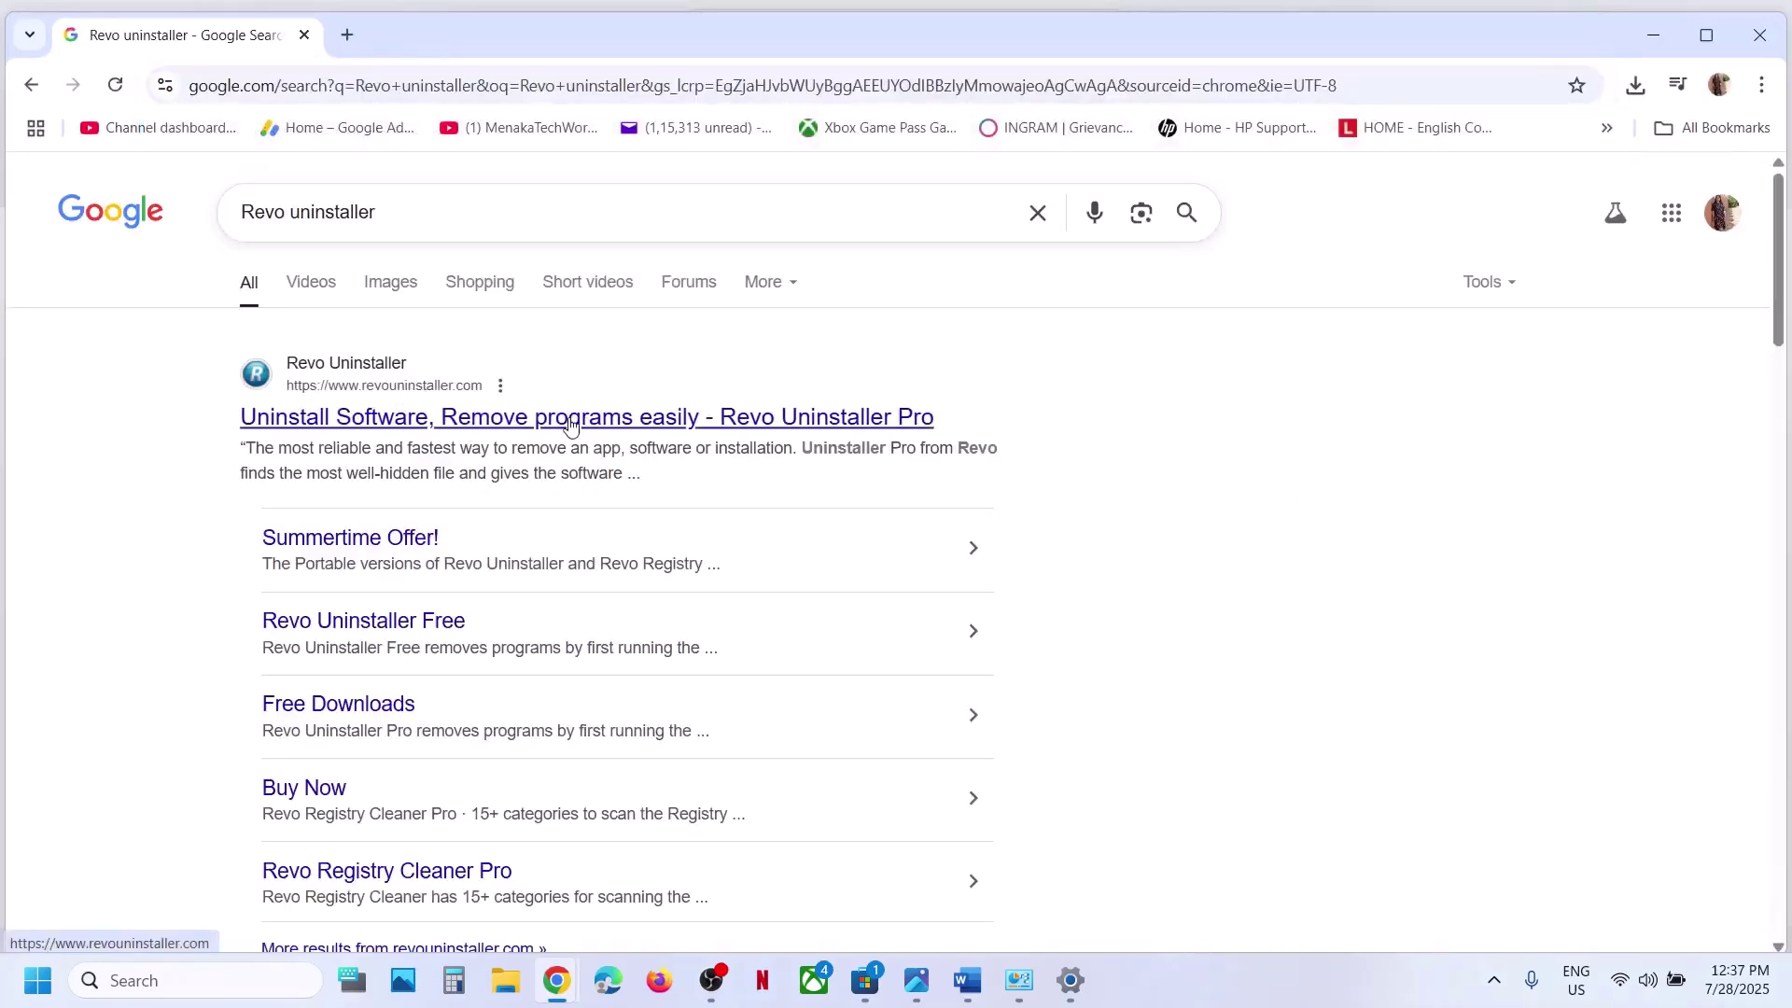
Open the Revo Uninstaller website, dismiss the summer sale pop-up, and follow Free Downloads to the Revo Uninstaller Pro page
click(571, 422)
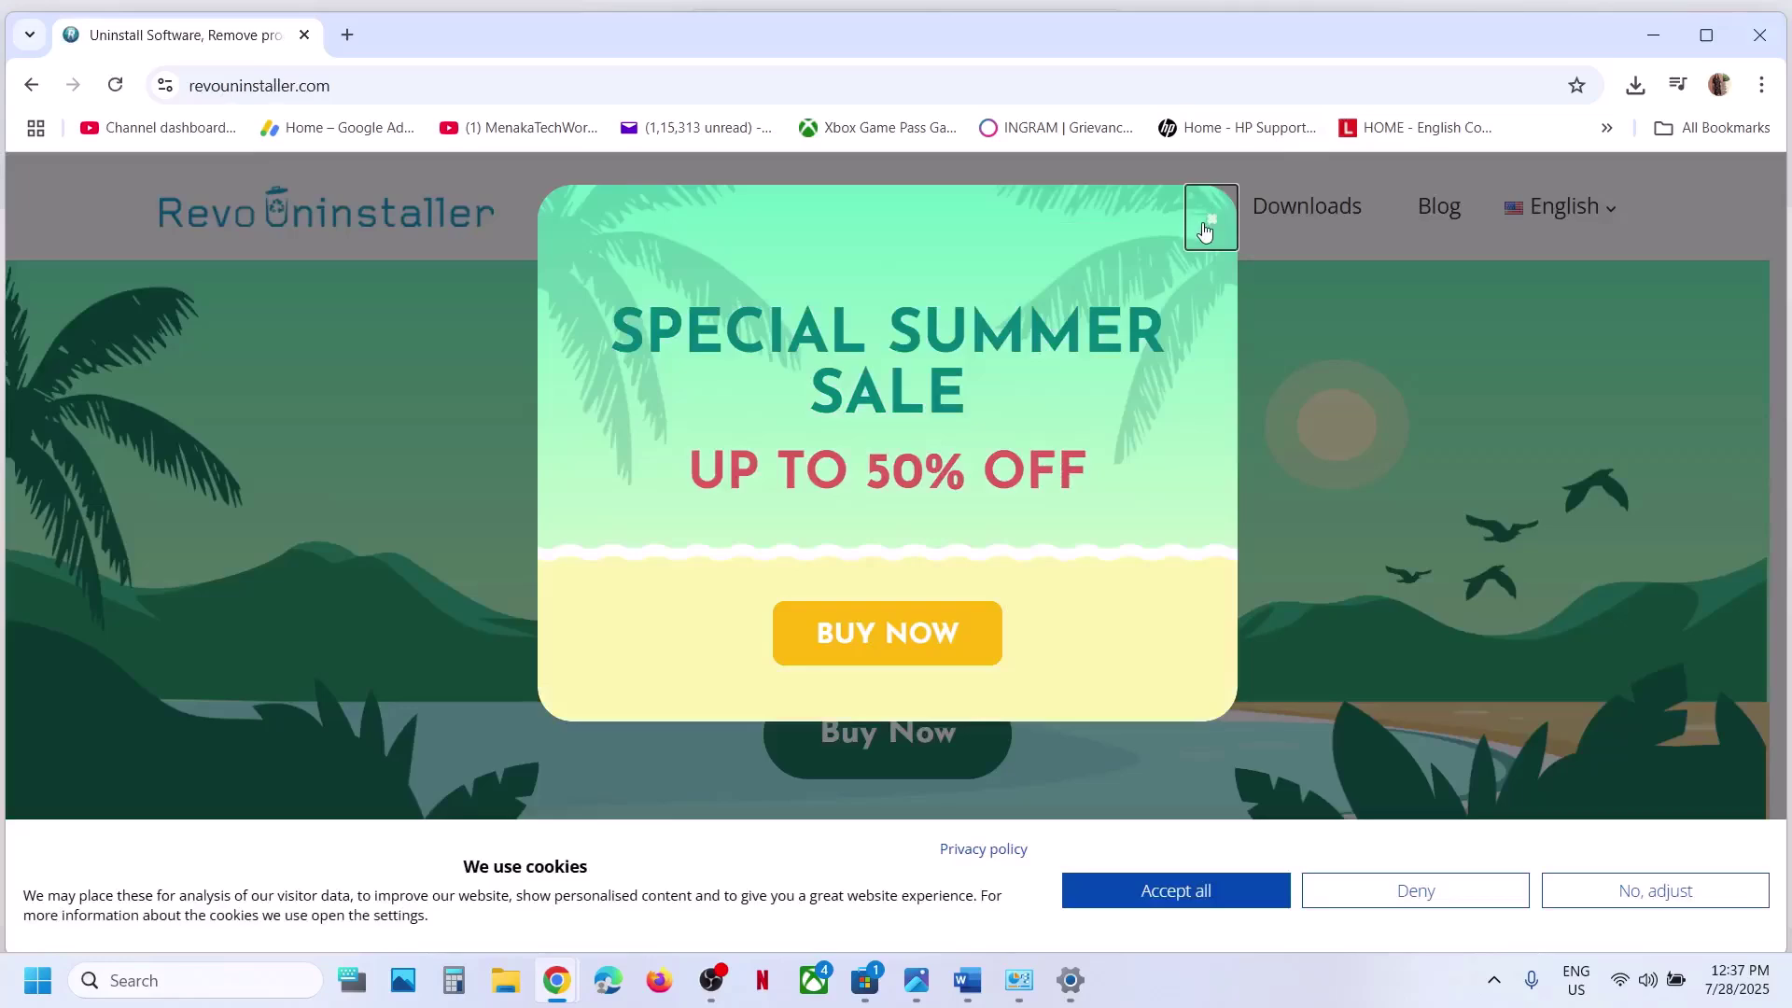
click(1212, 219)
scroll(684, 536, down, 4)
scroll(684, 536, down, 7)
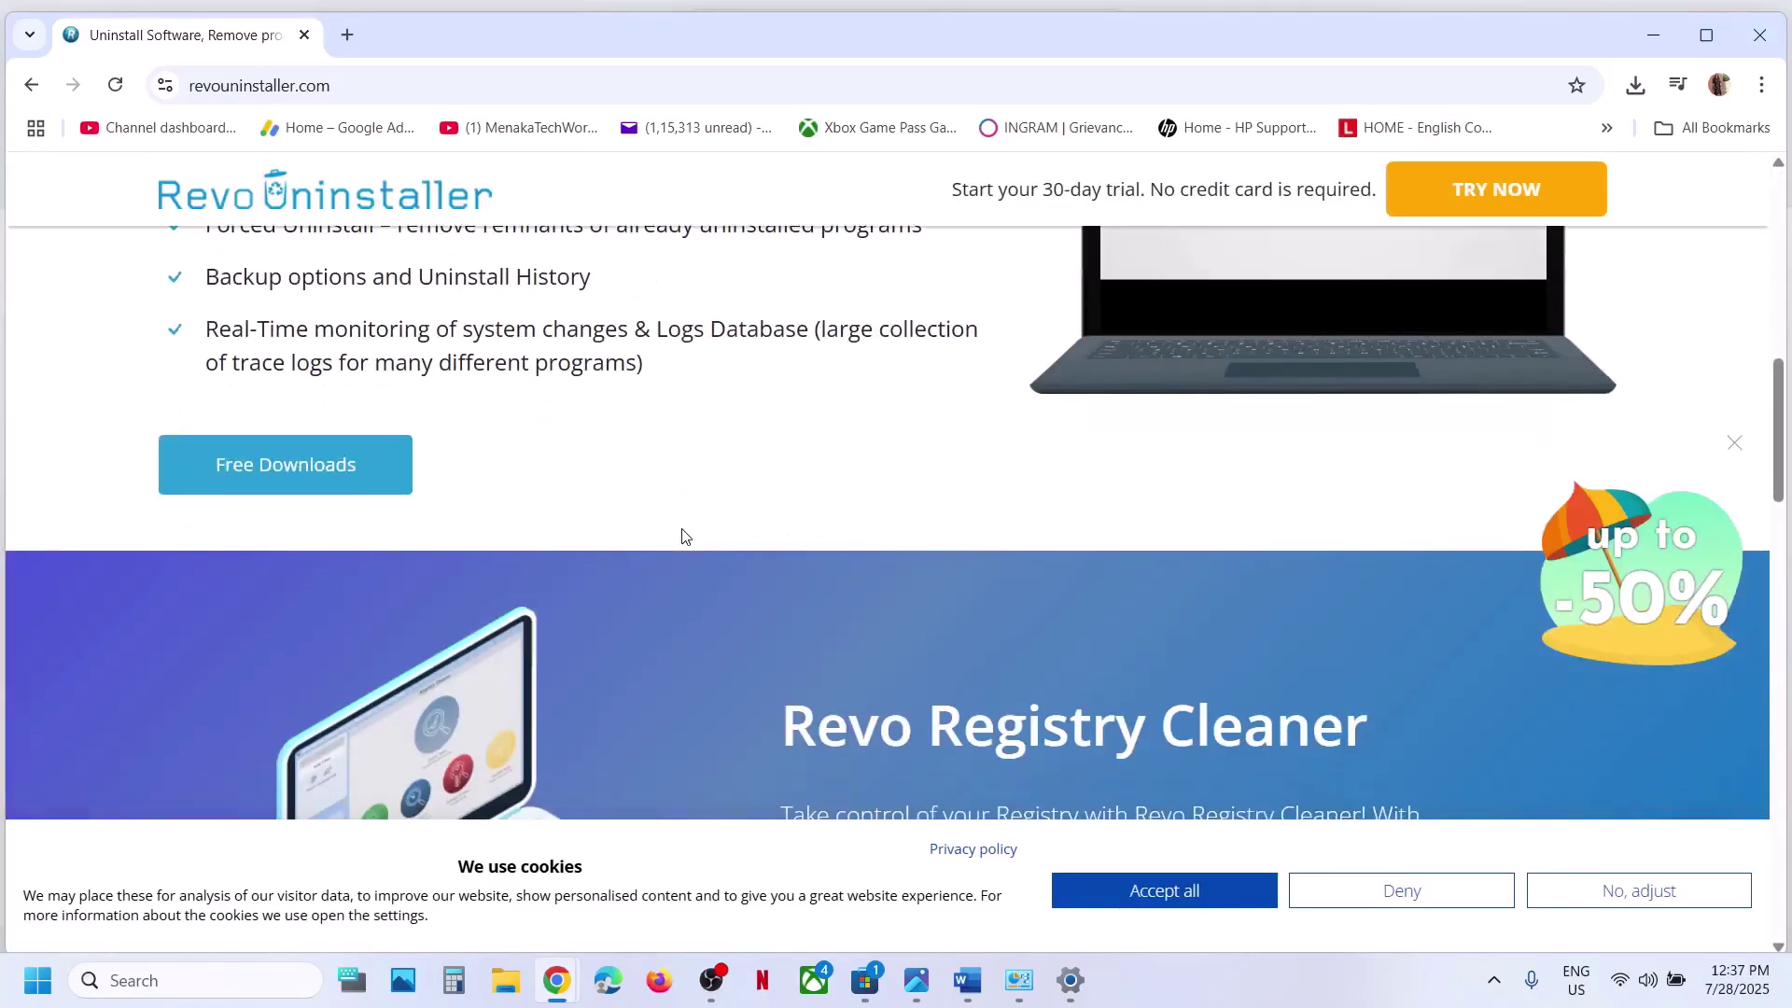
click(305, 478)
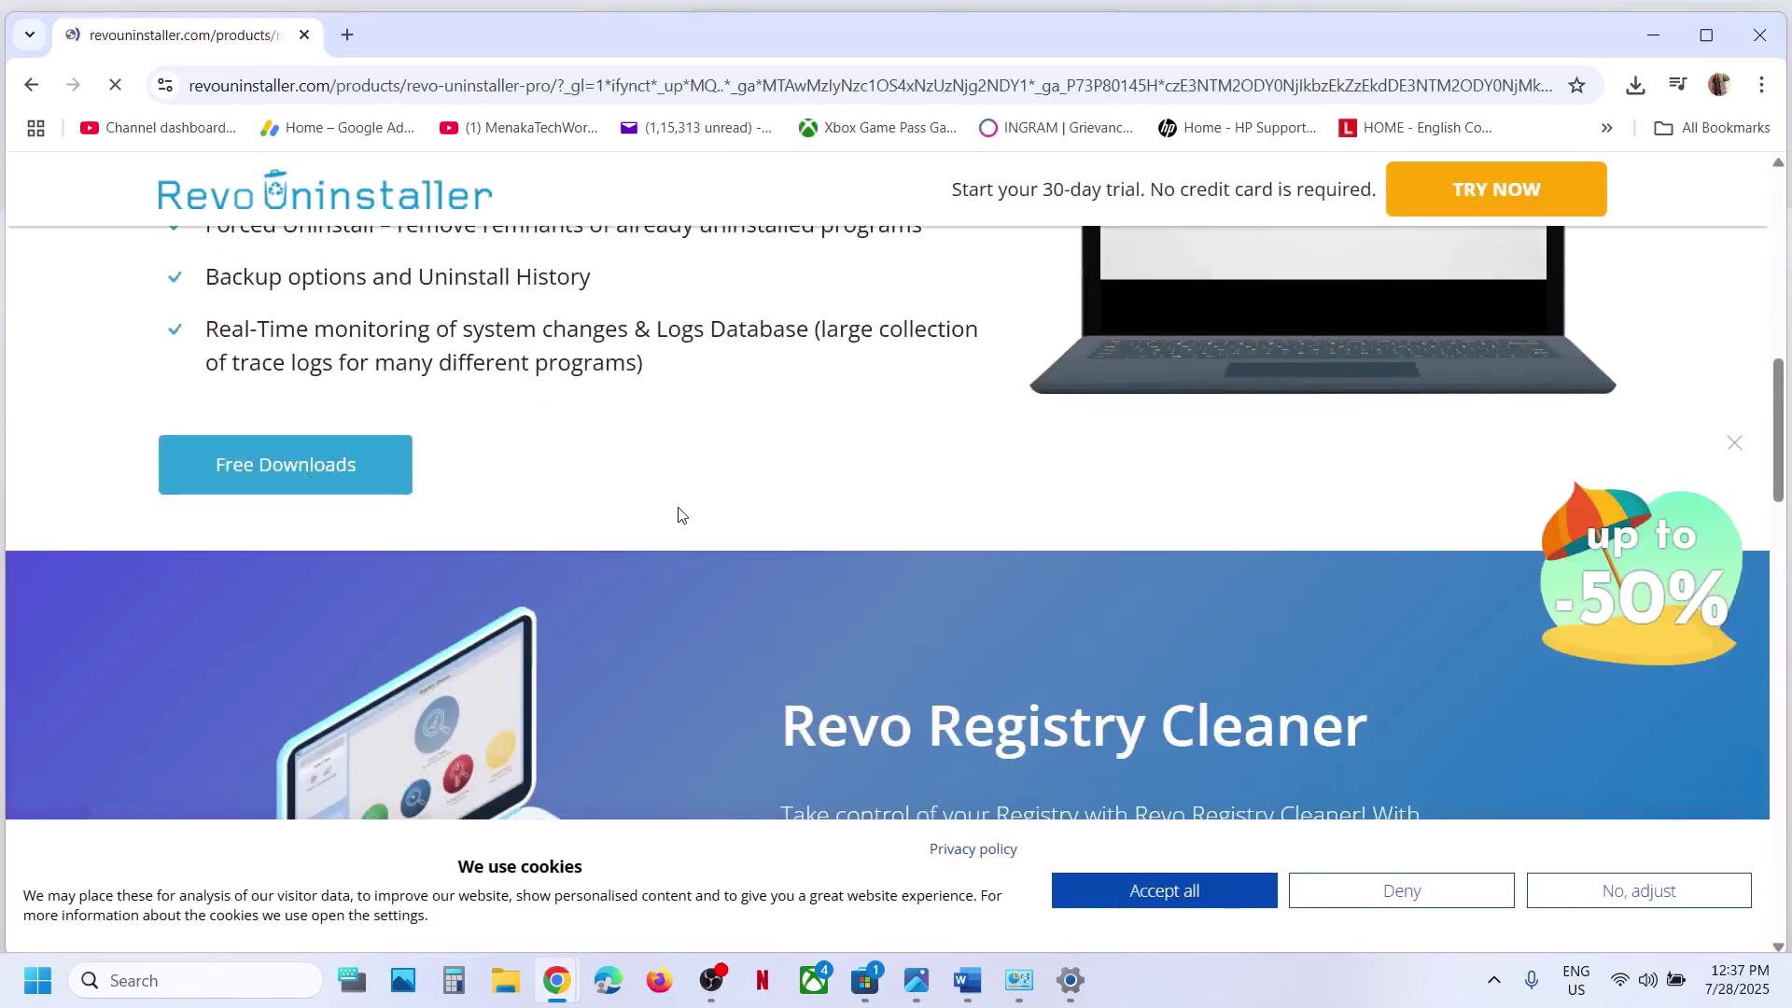
scroll(492, 545, down, 2)
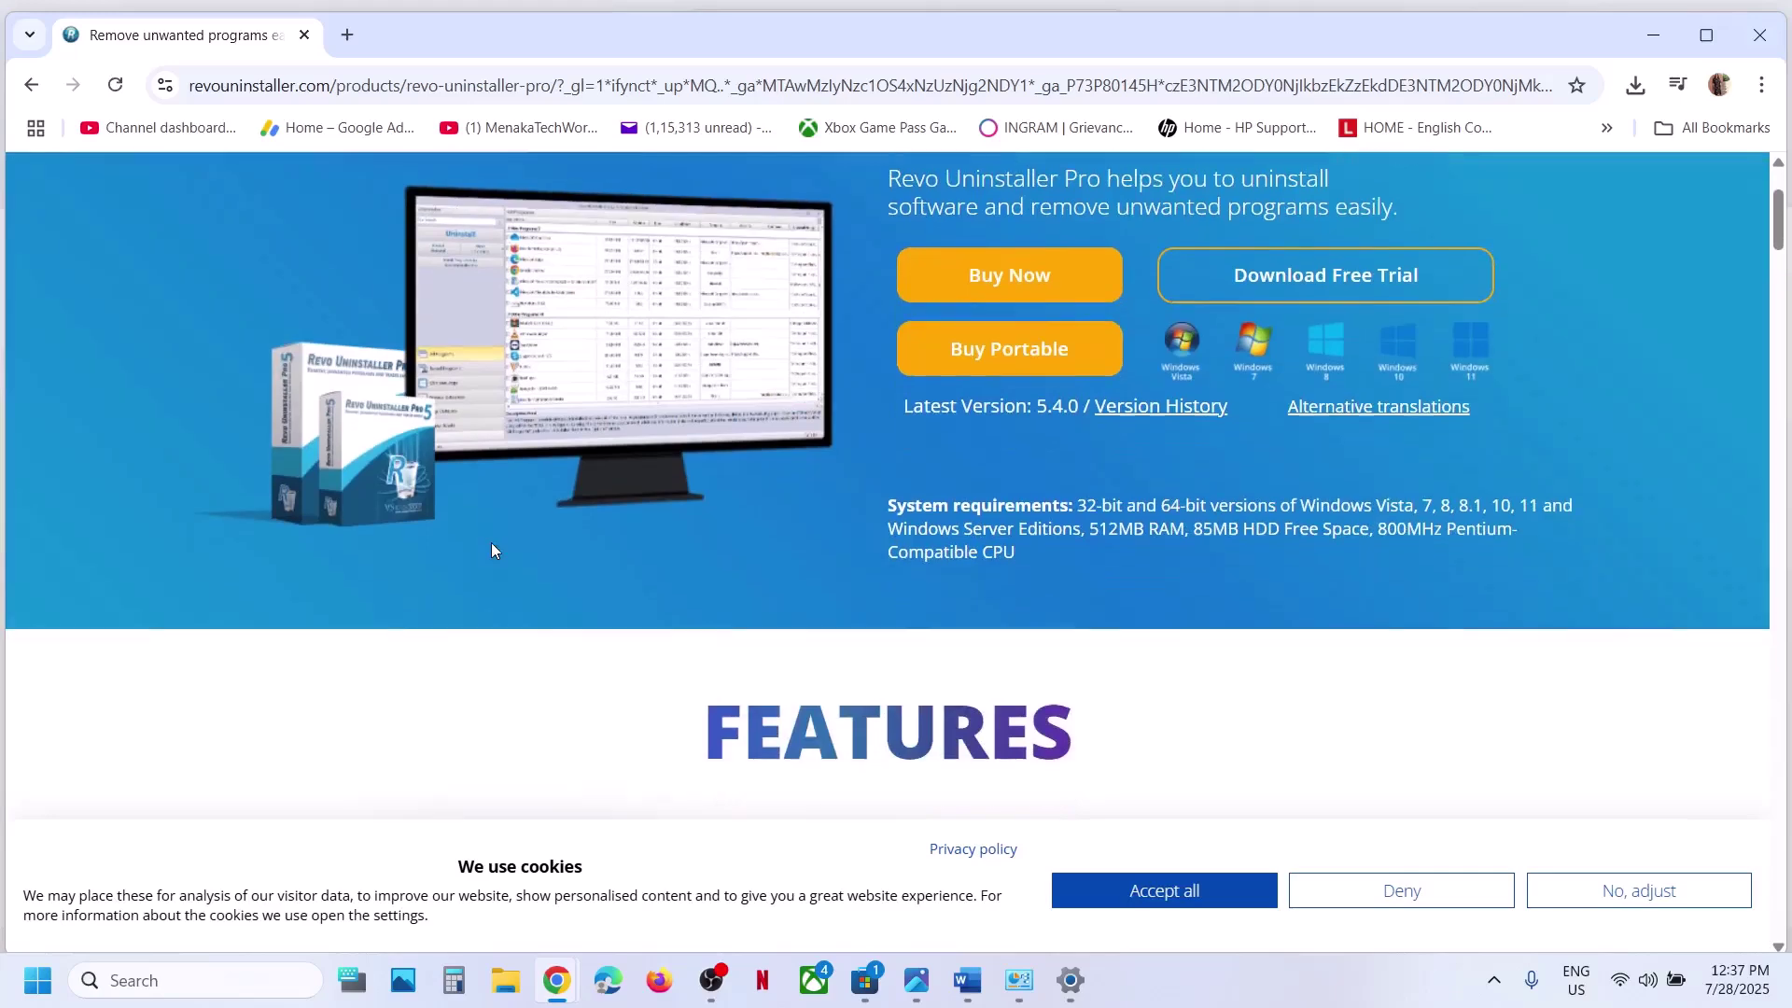
scroll(1256, 313, up, 2)
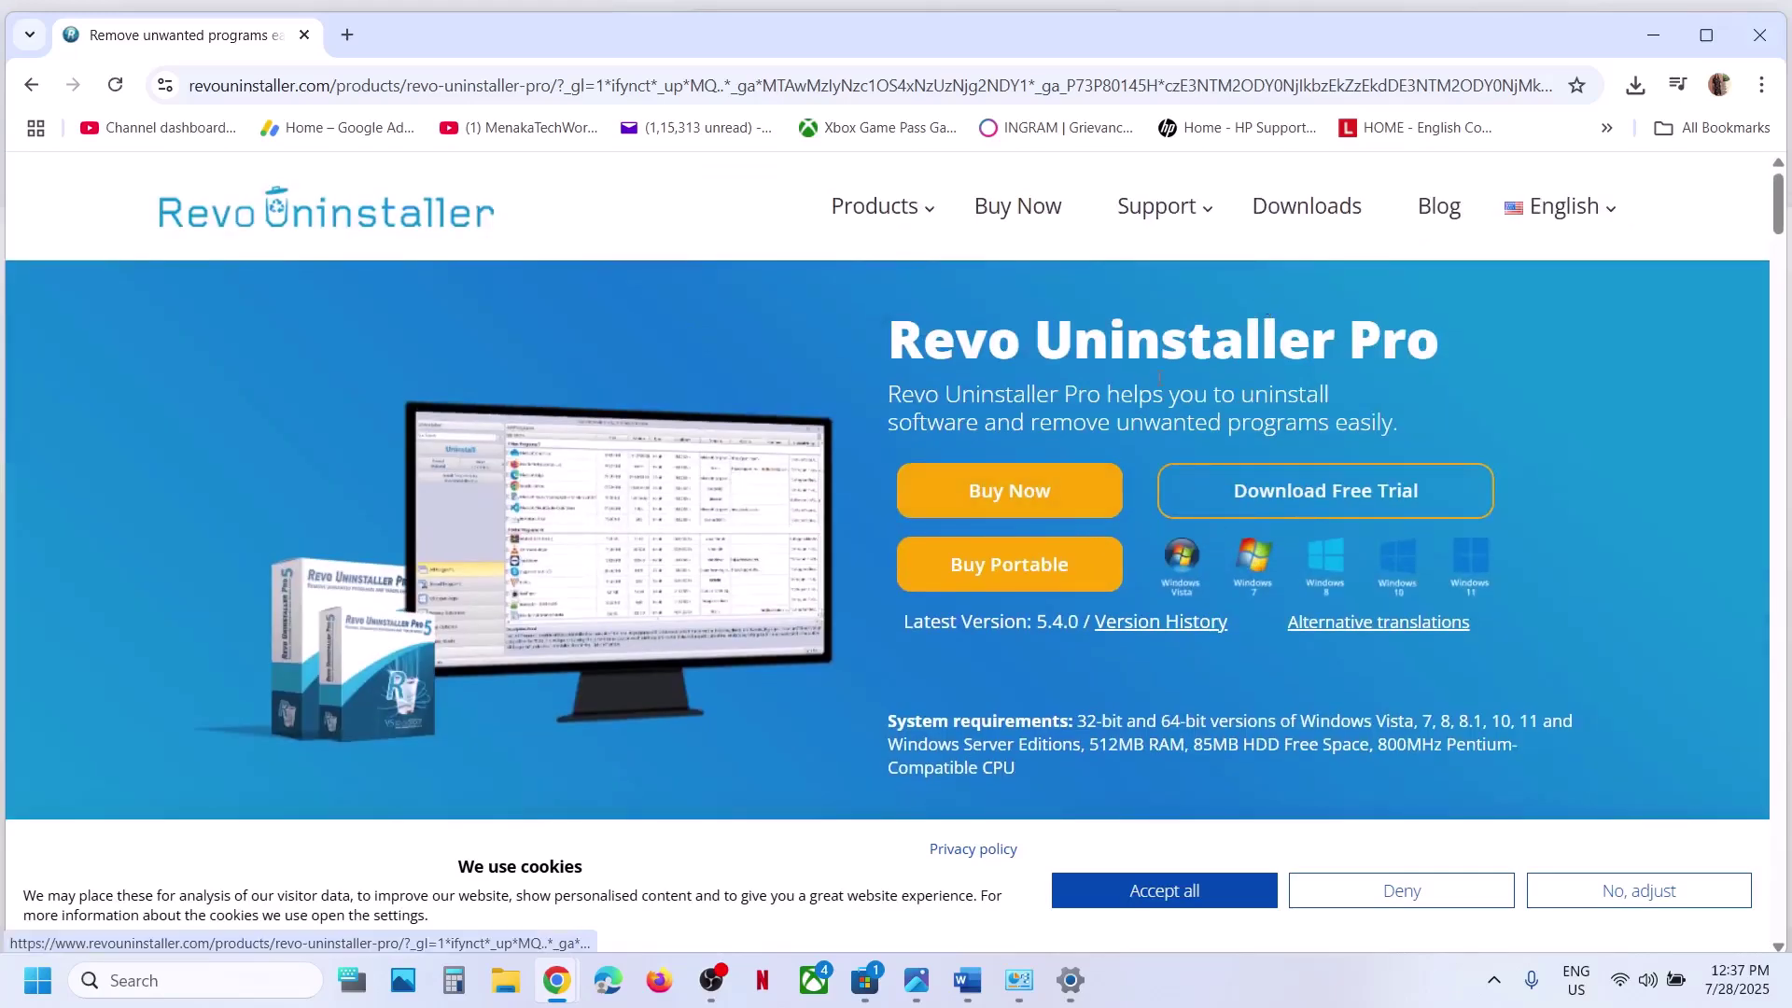
Download the Revo Uninstaller Pro free trial, and launch the installed Revo Uninstaller app by searching Windows for "revo"
click(1286, 516)
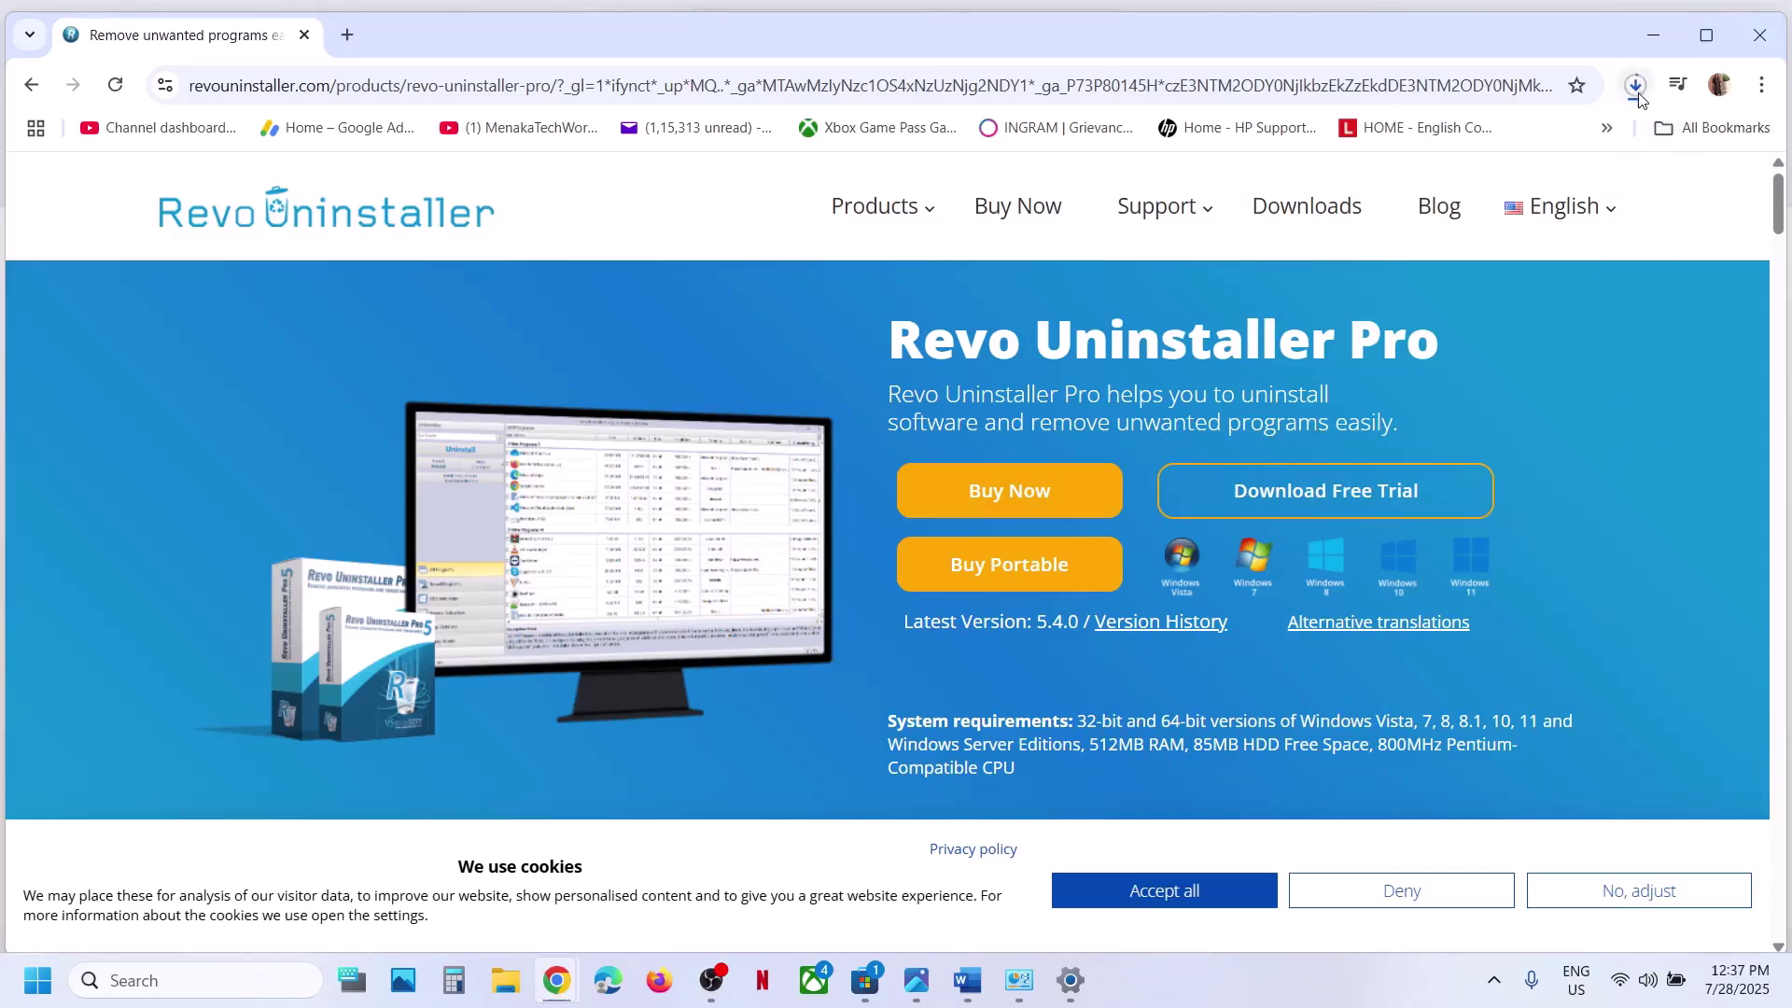
click(216, 988)
text(revo)
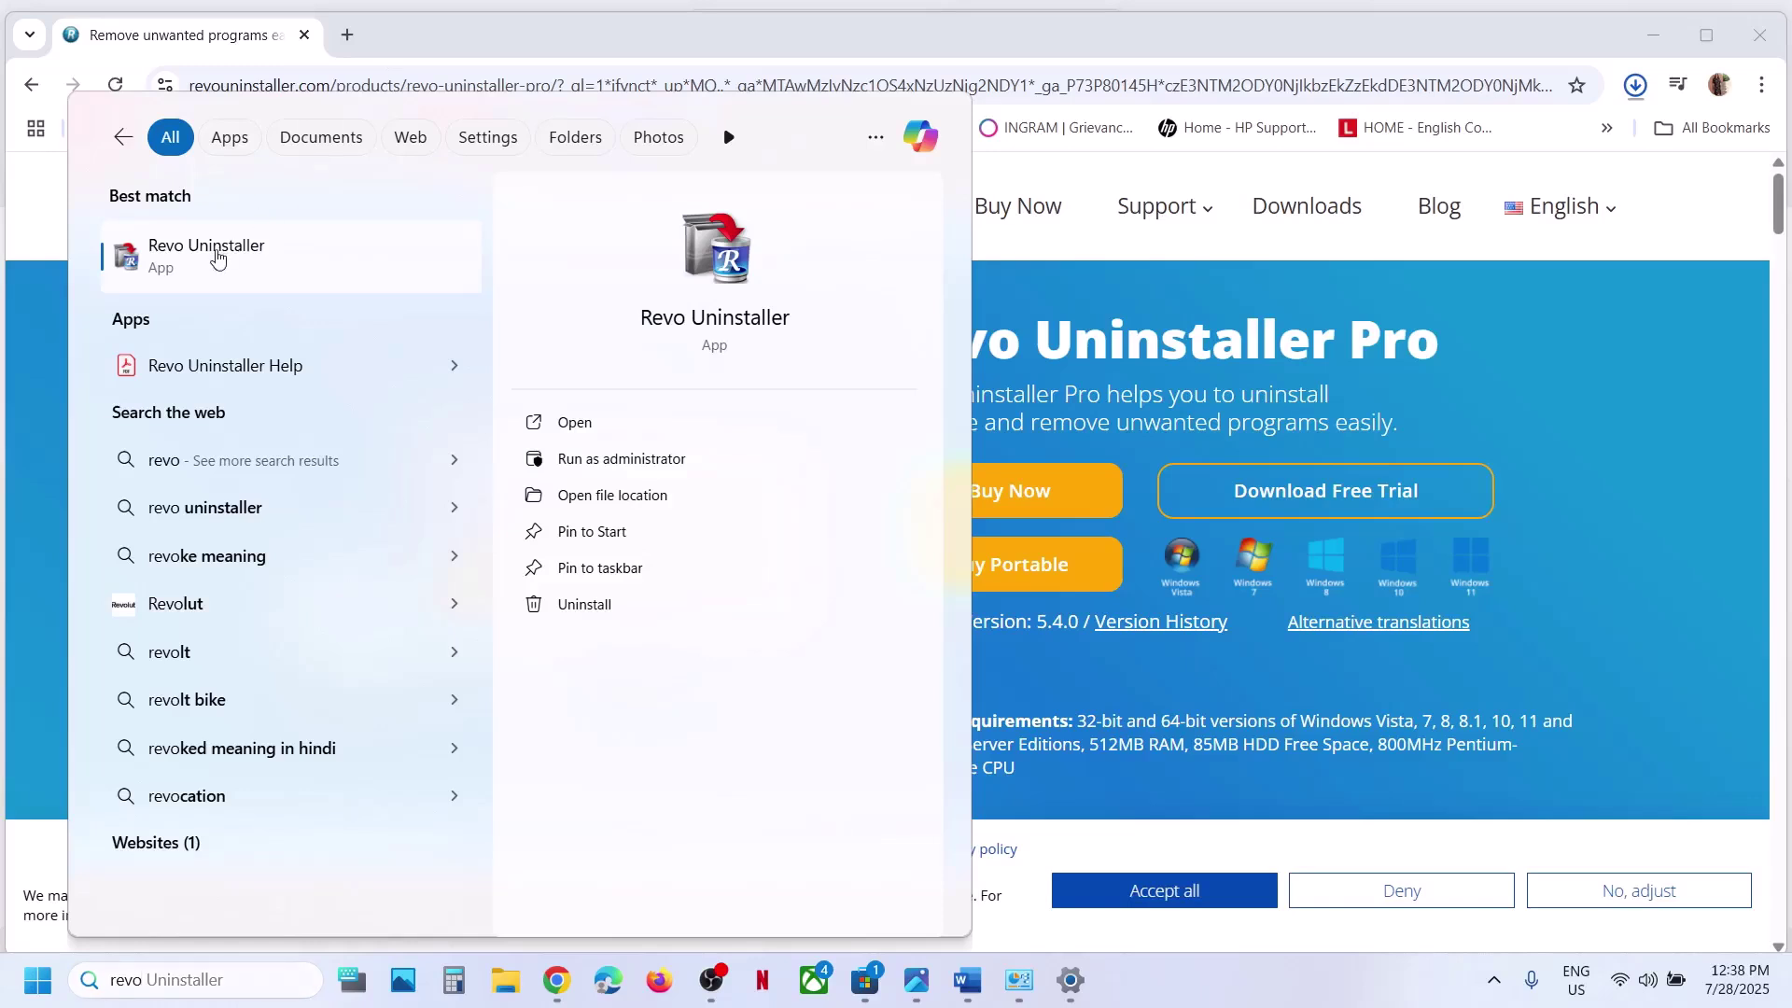
click(295, 277)
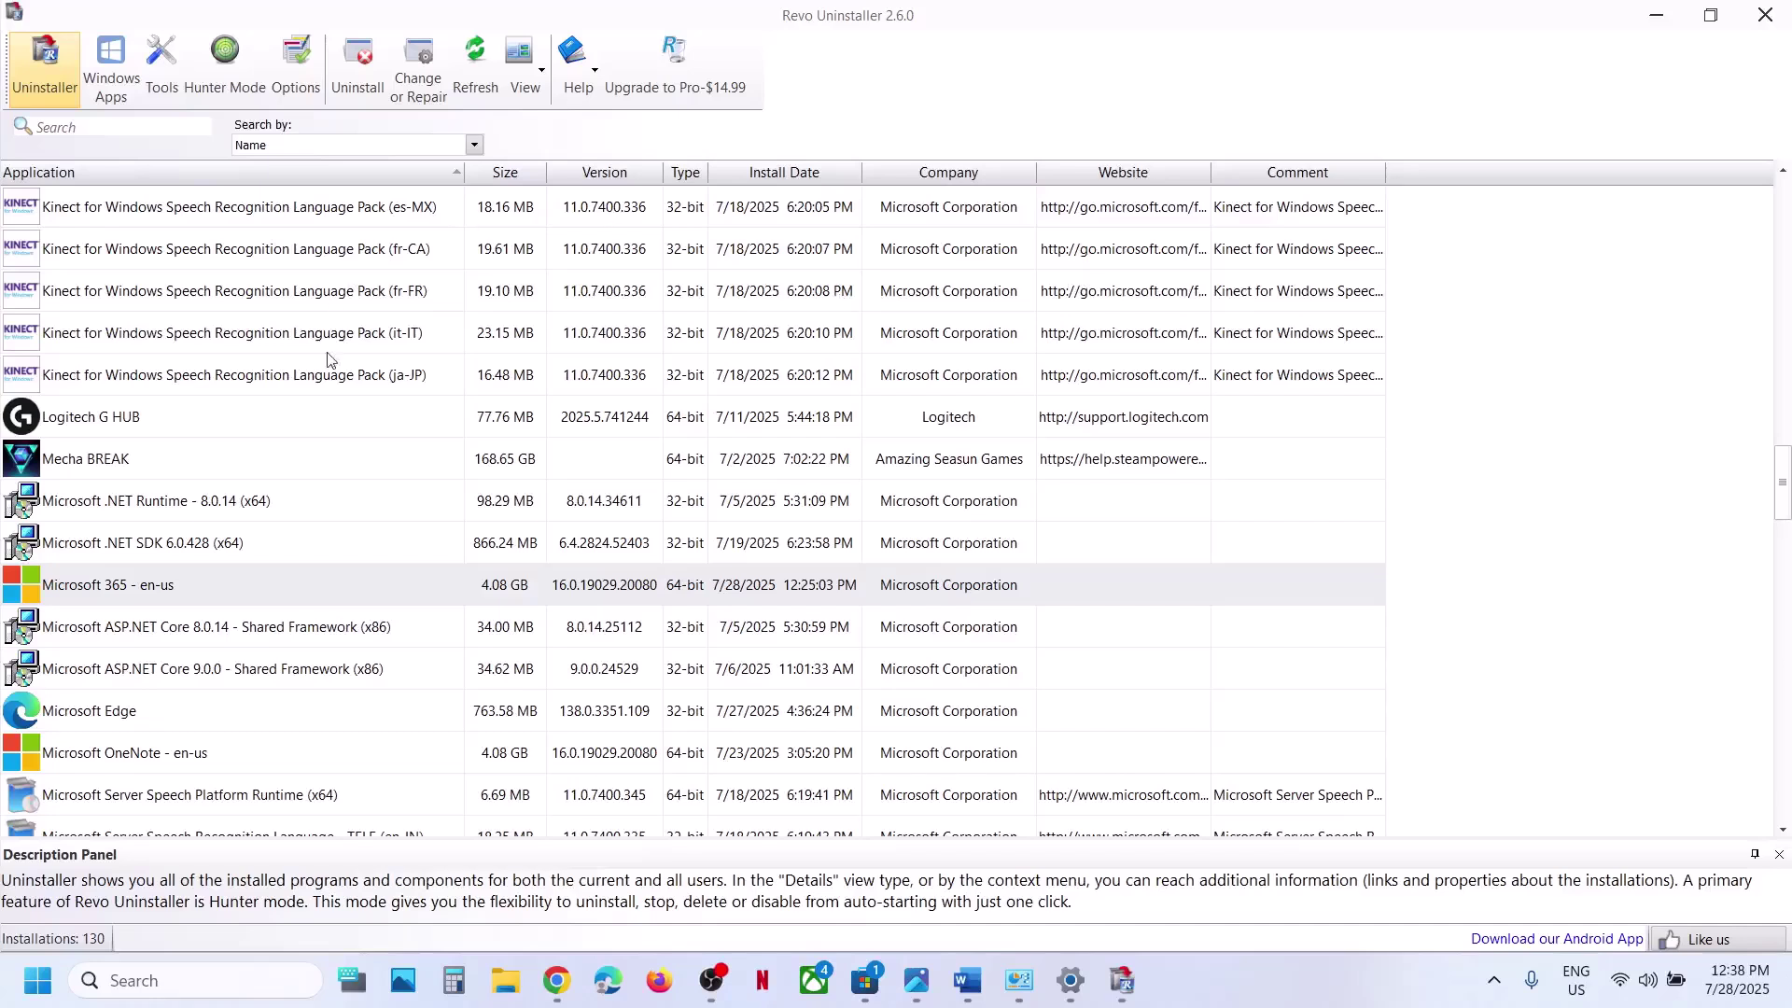
Uninstall Microsoft 365 - en-us in Revo Uninstaller, accepting the related OneNote program and keeping the system restore point option on
click(132, 598)
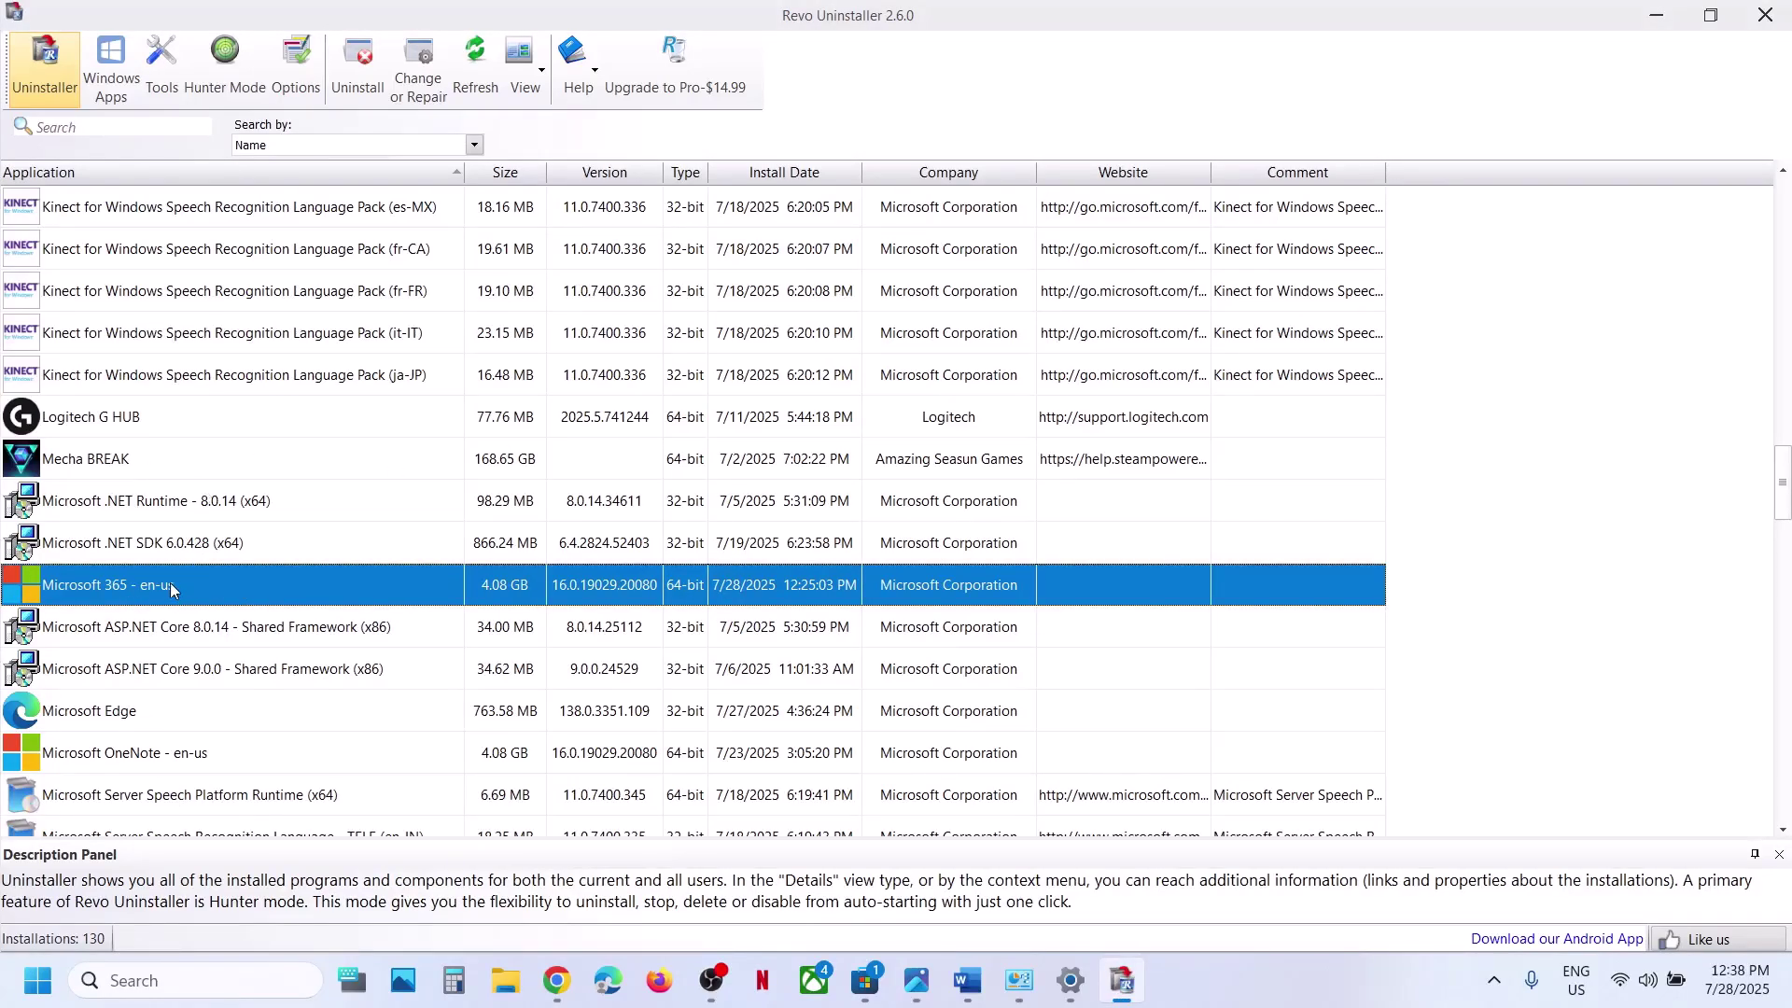
right_click(170, 581)
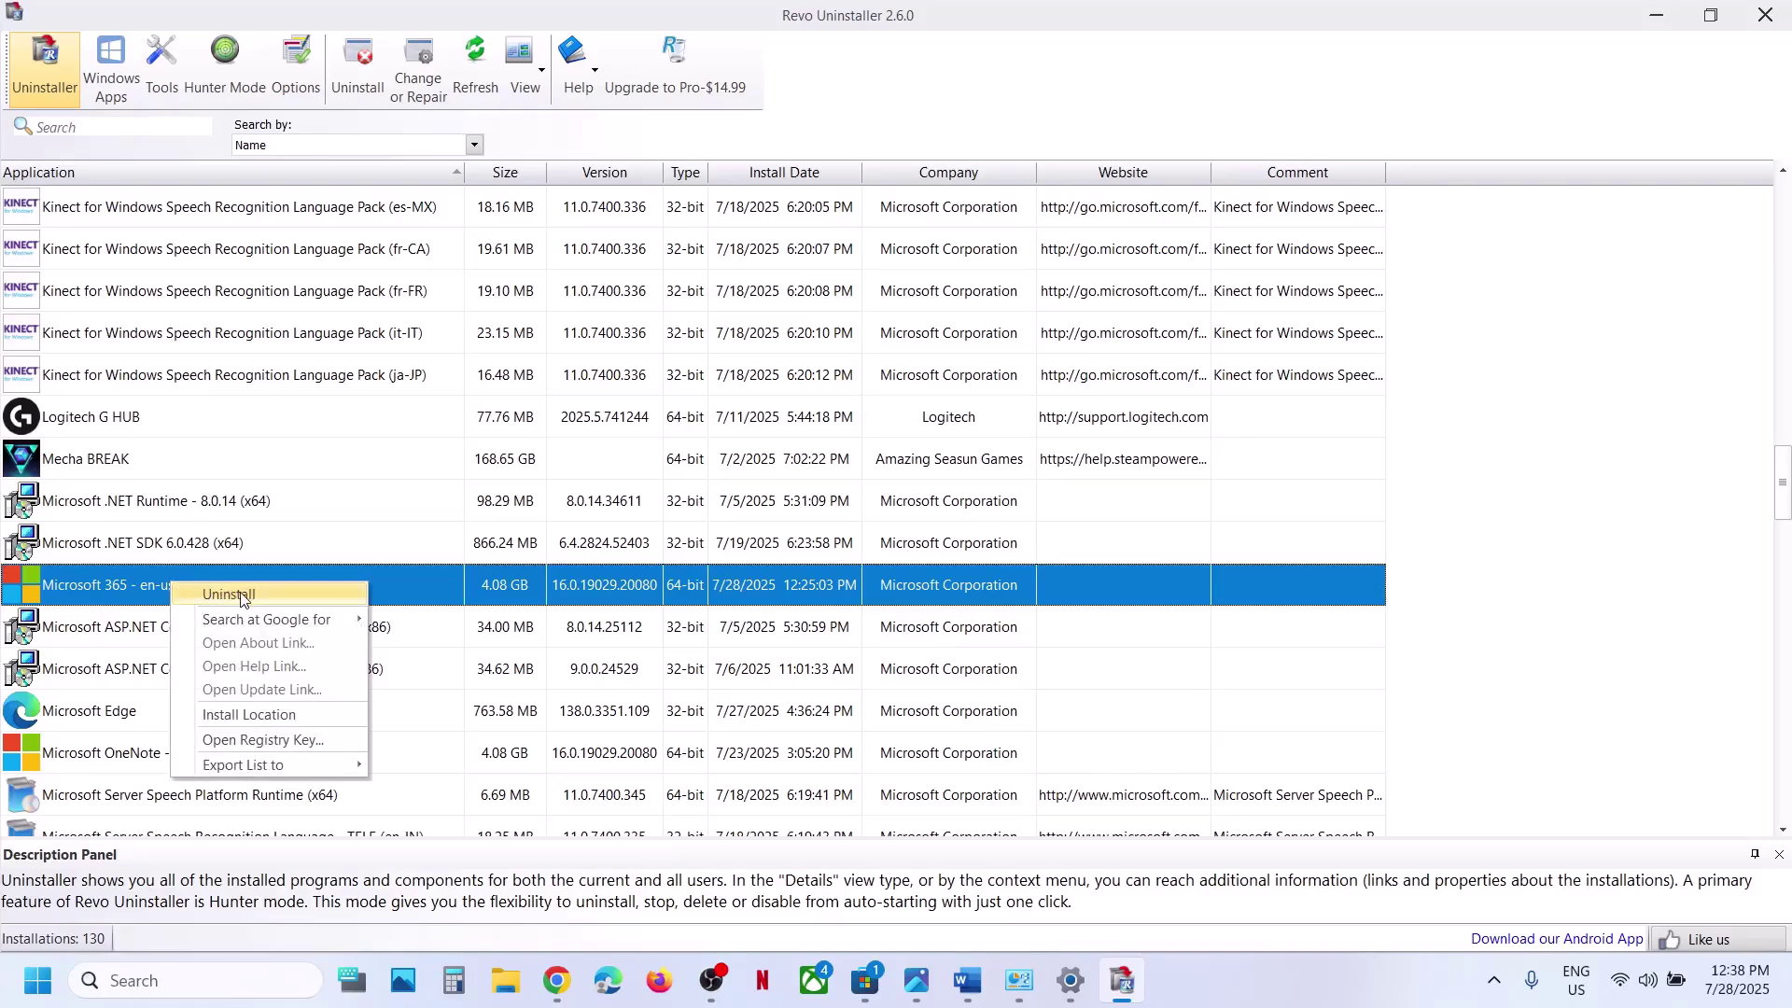
click(203, 594)
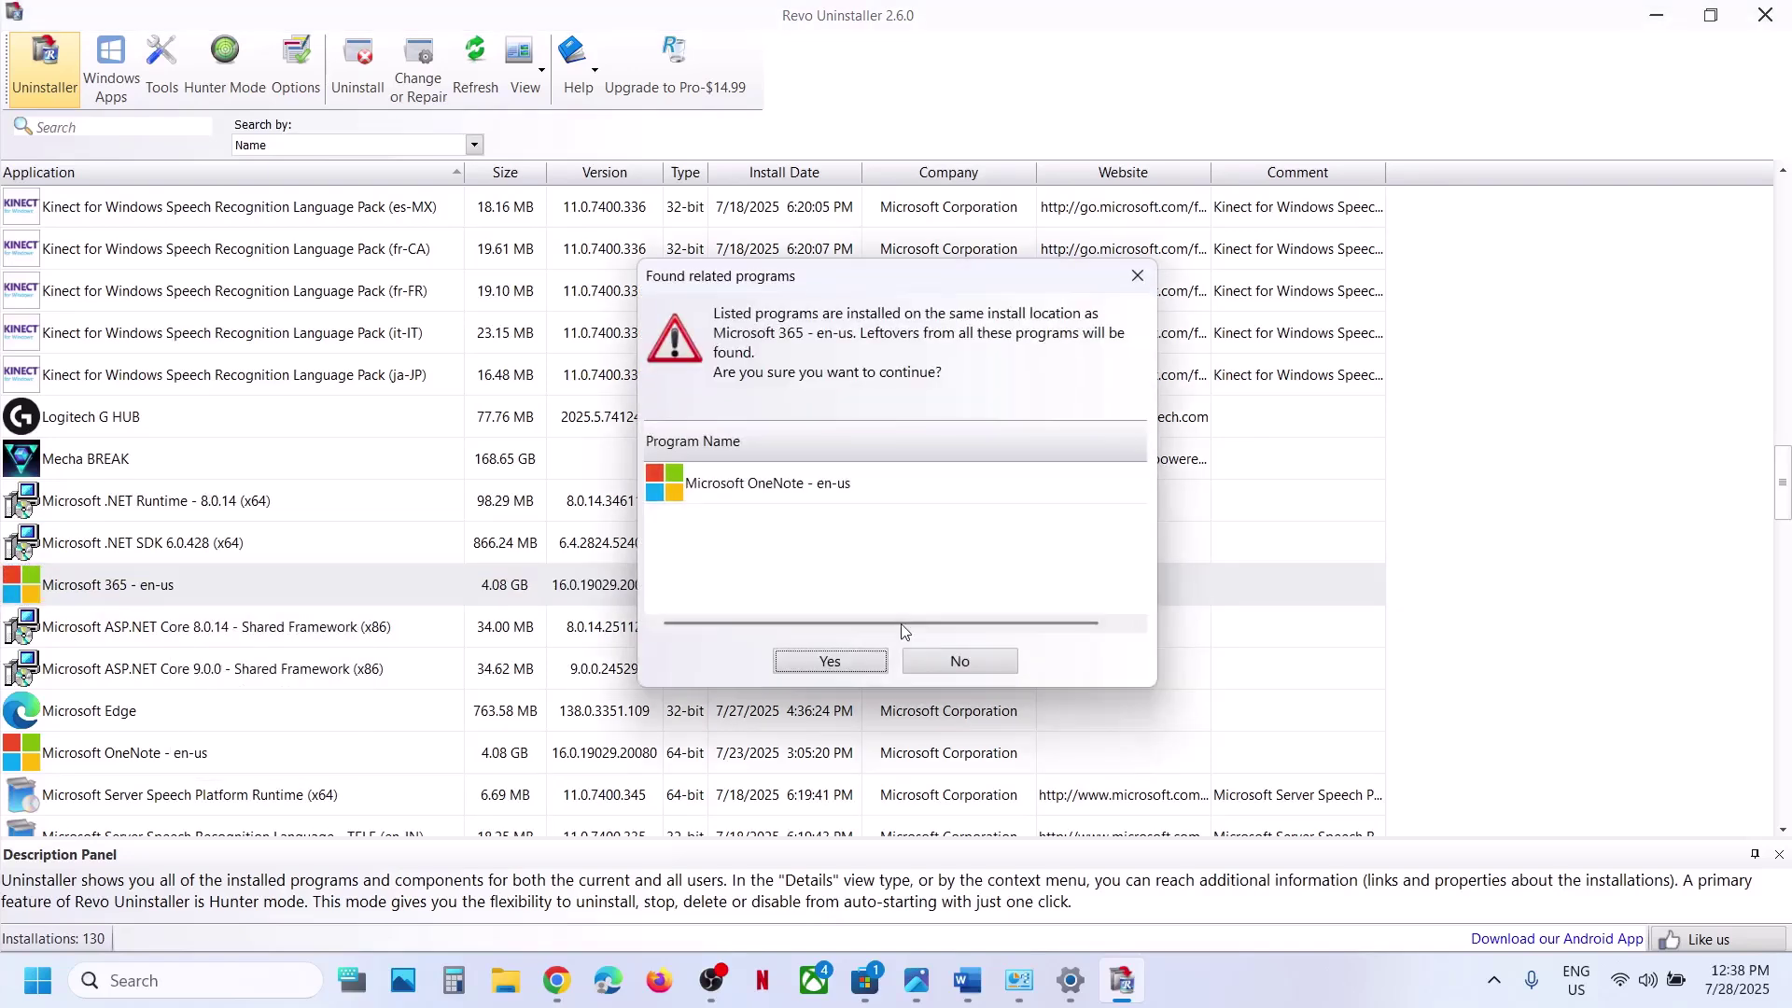
click(847, 667)
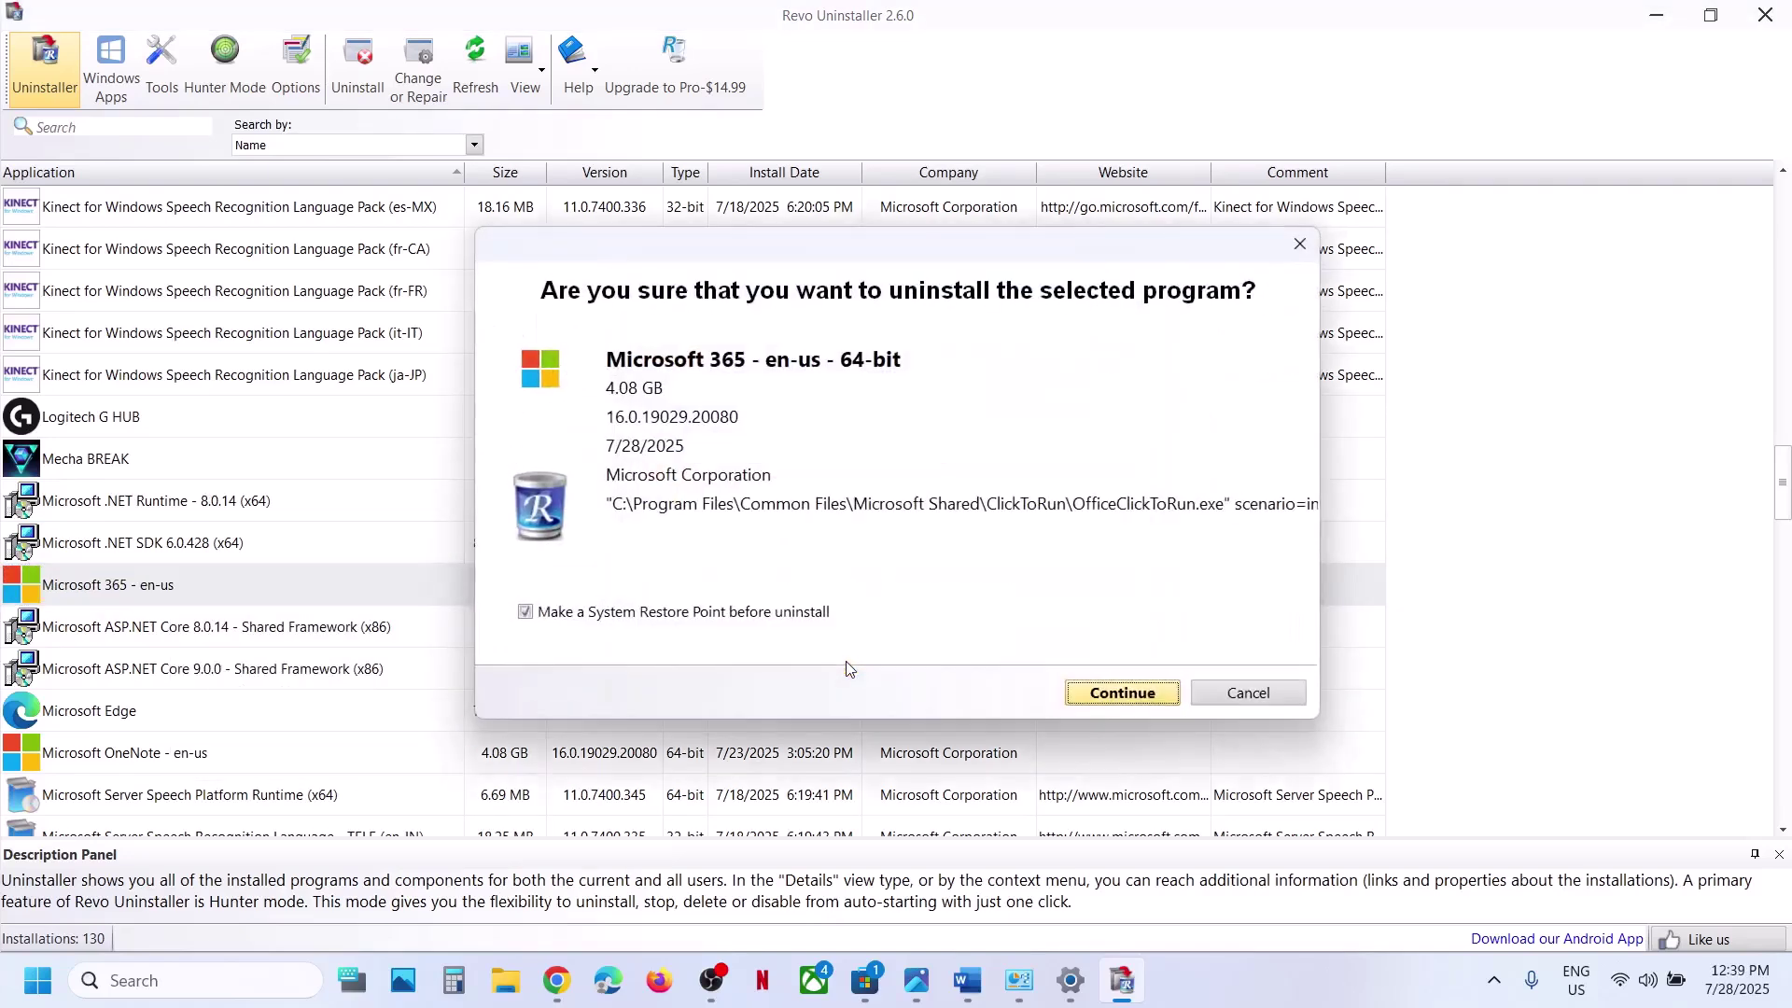
click(1092, 696)
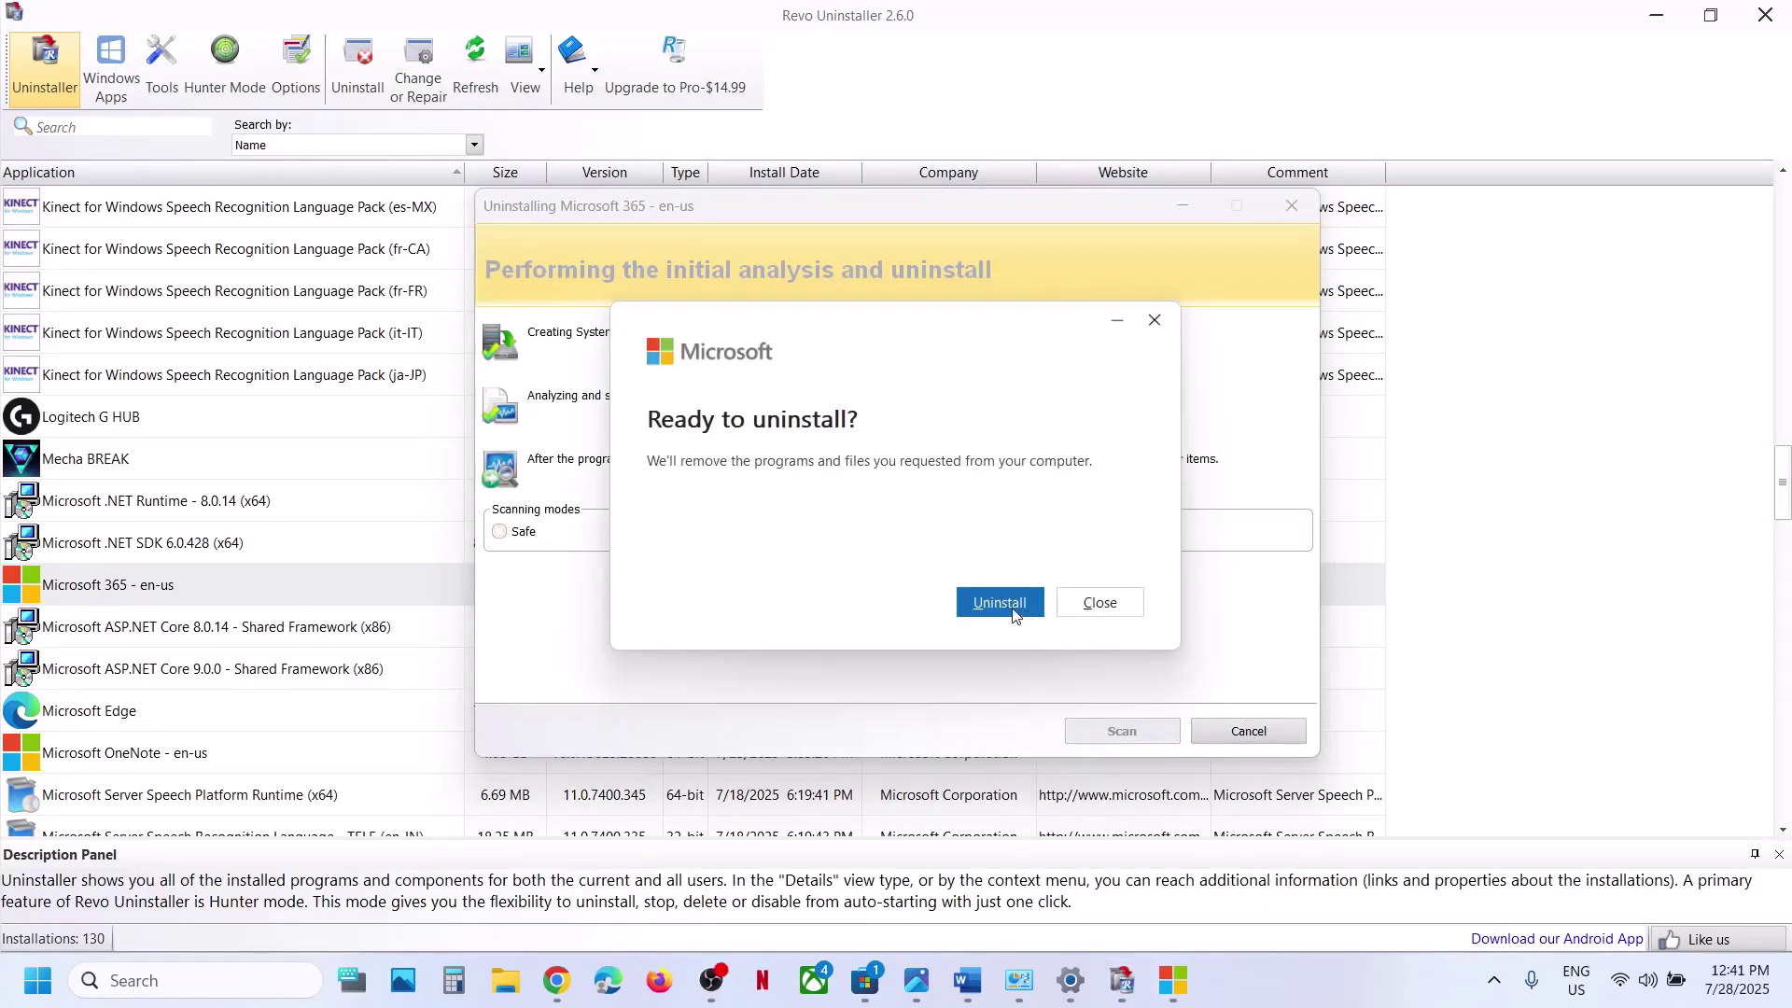
click(999, 603)
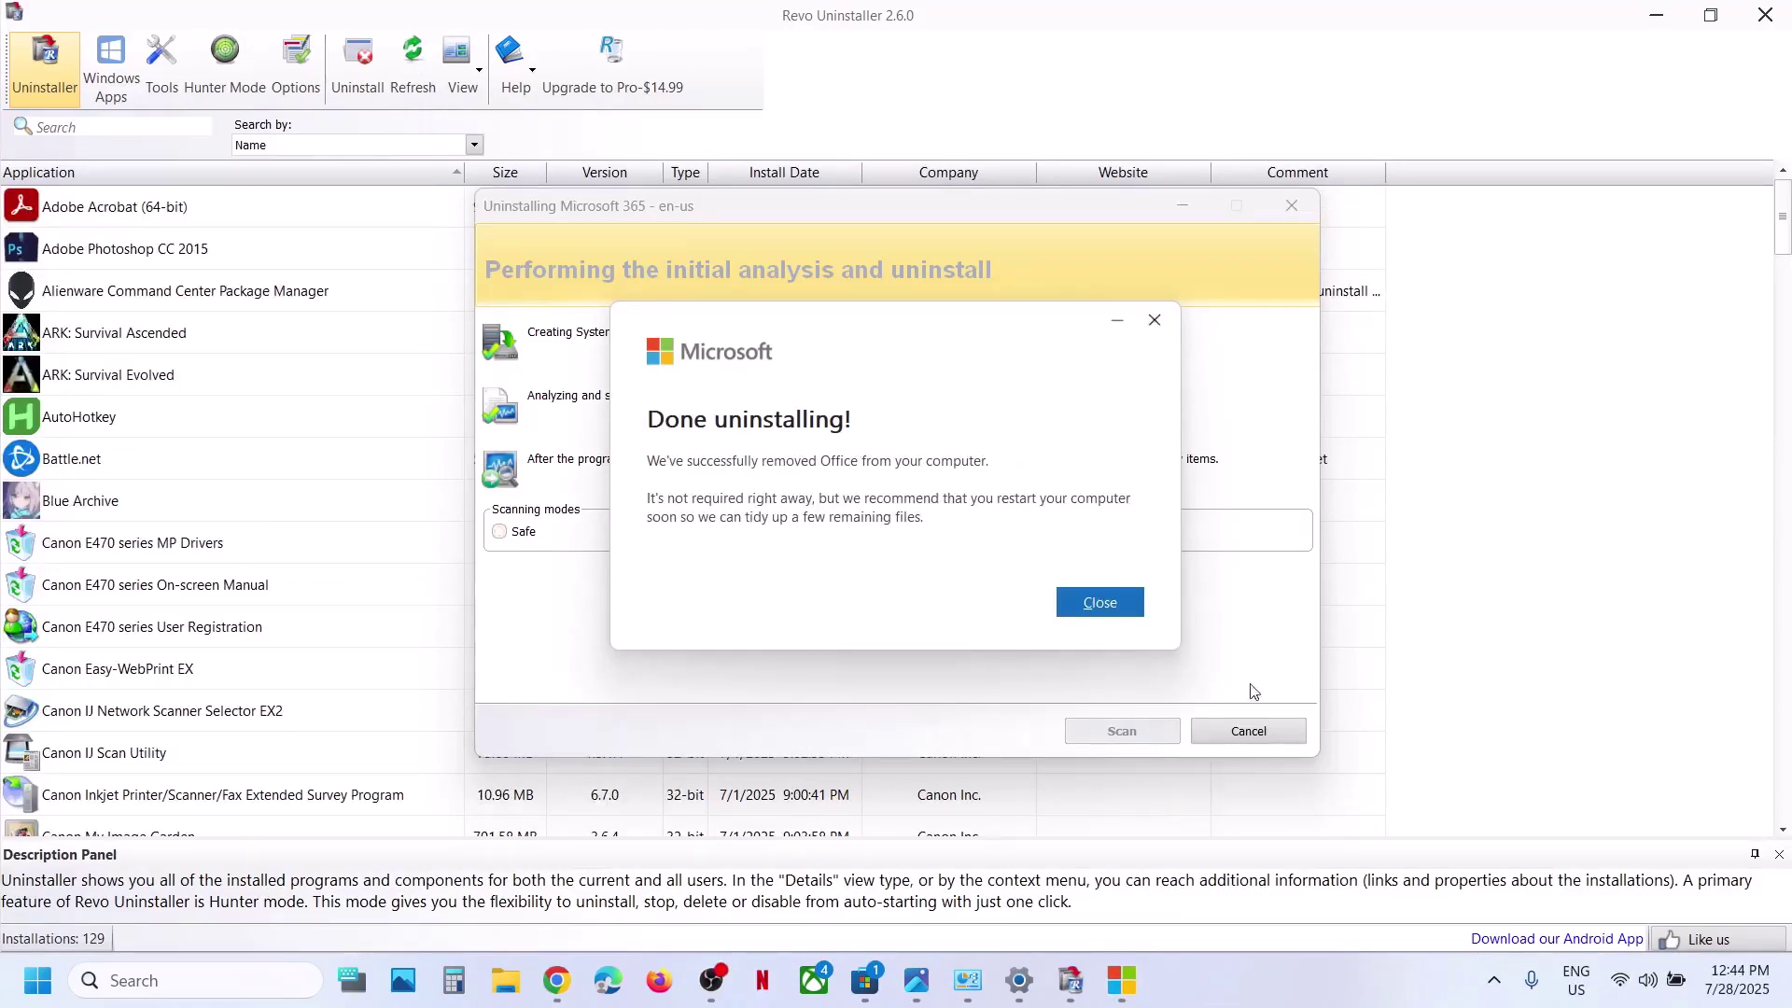
click(1099, 603)
Scan for Microsoft 365 leftovers in Advanced mode and delete all the leftover registry items
click(854, 536)
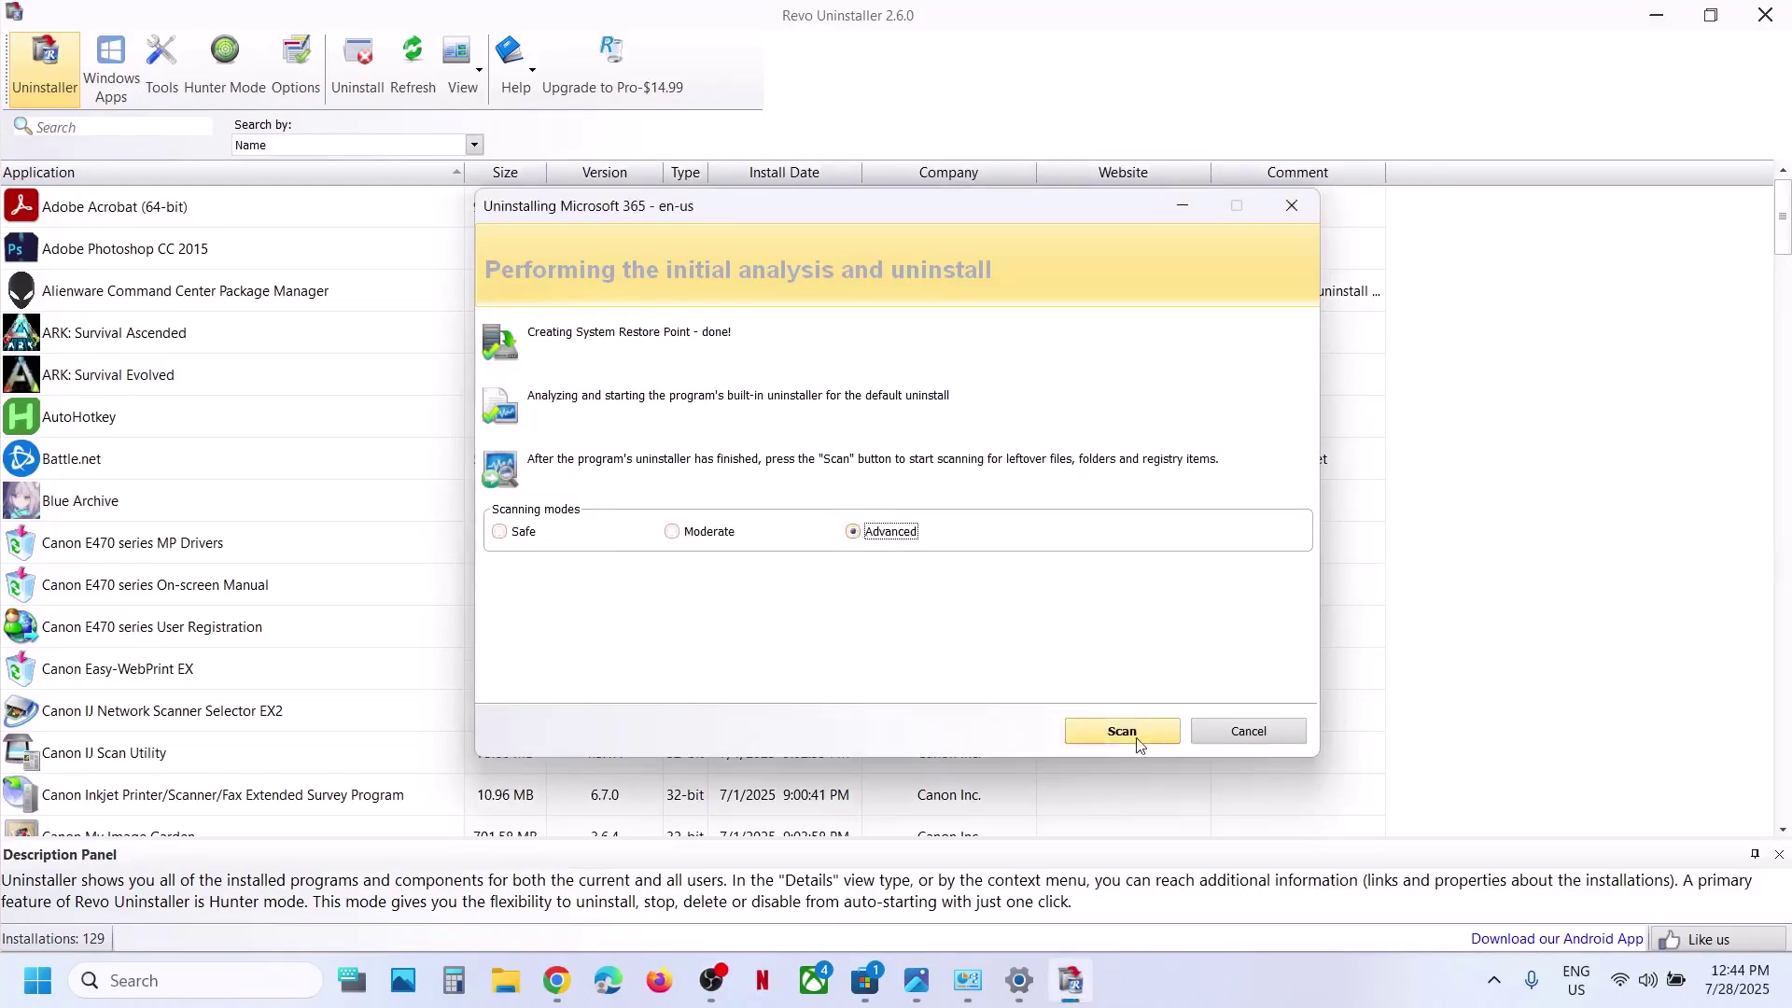
click(1130, 742)
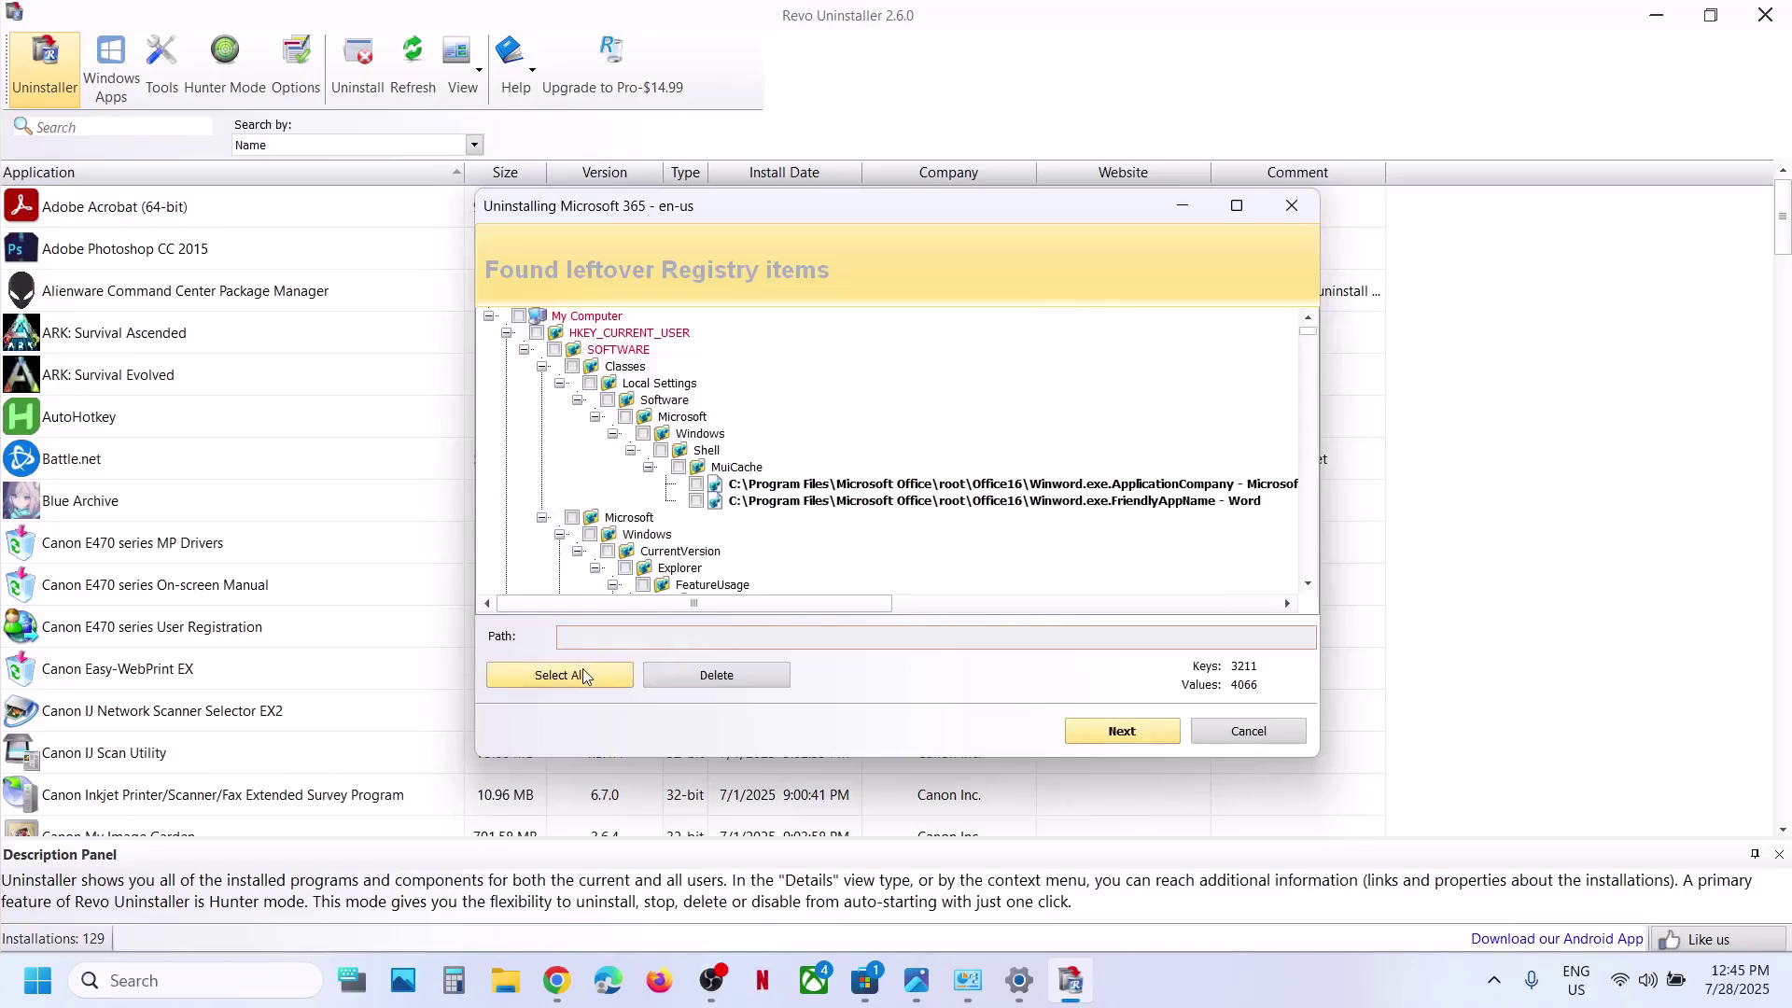
click(574, 686)
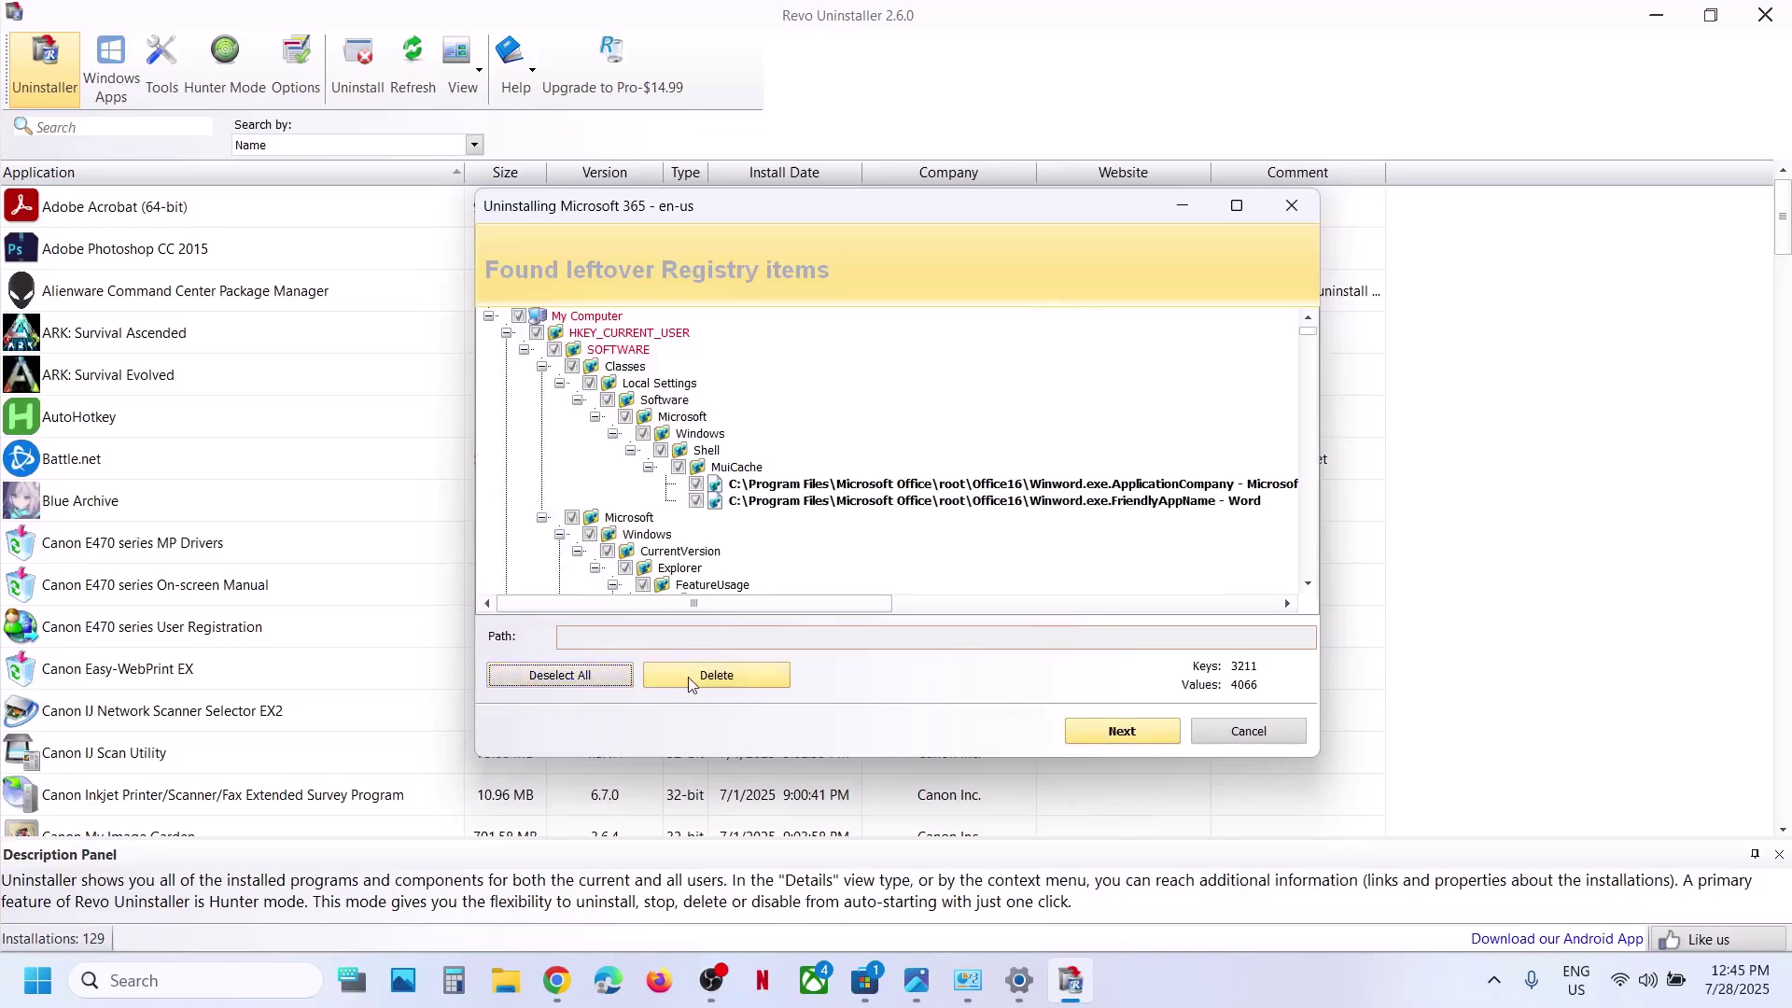
click(724, 681)
click(950, 538)
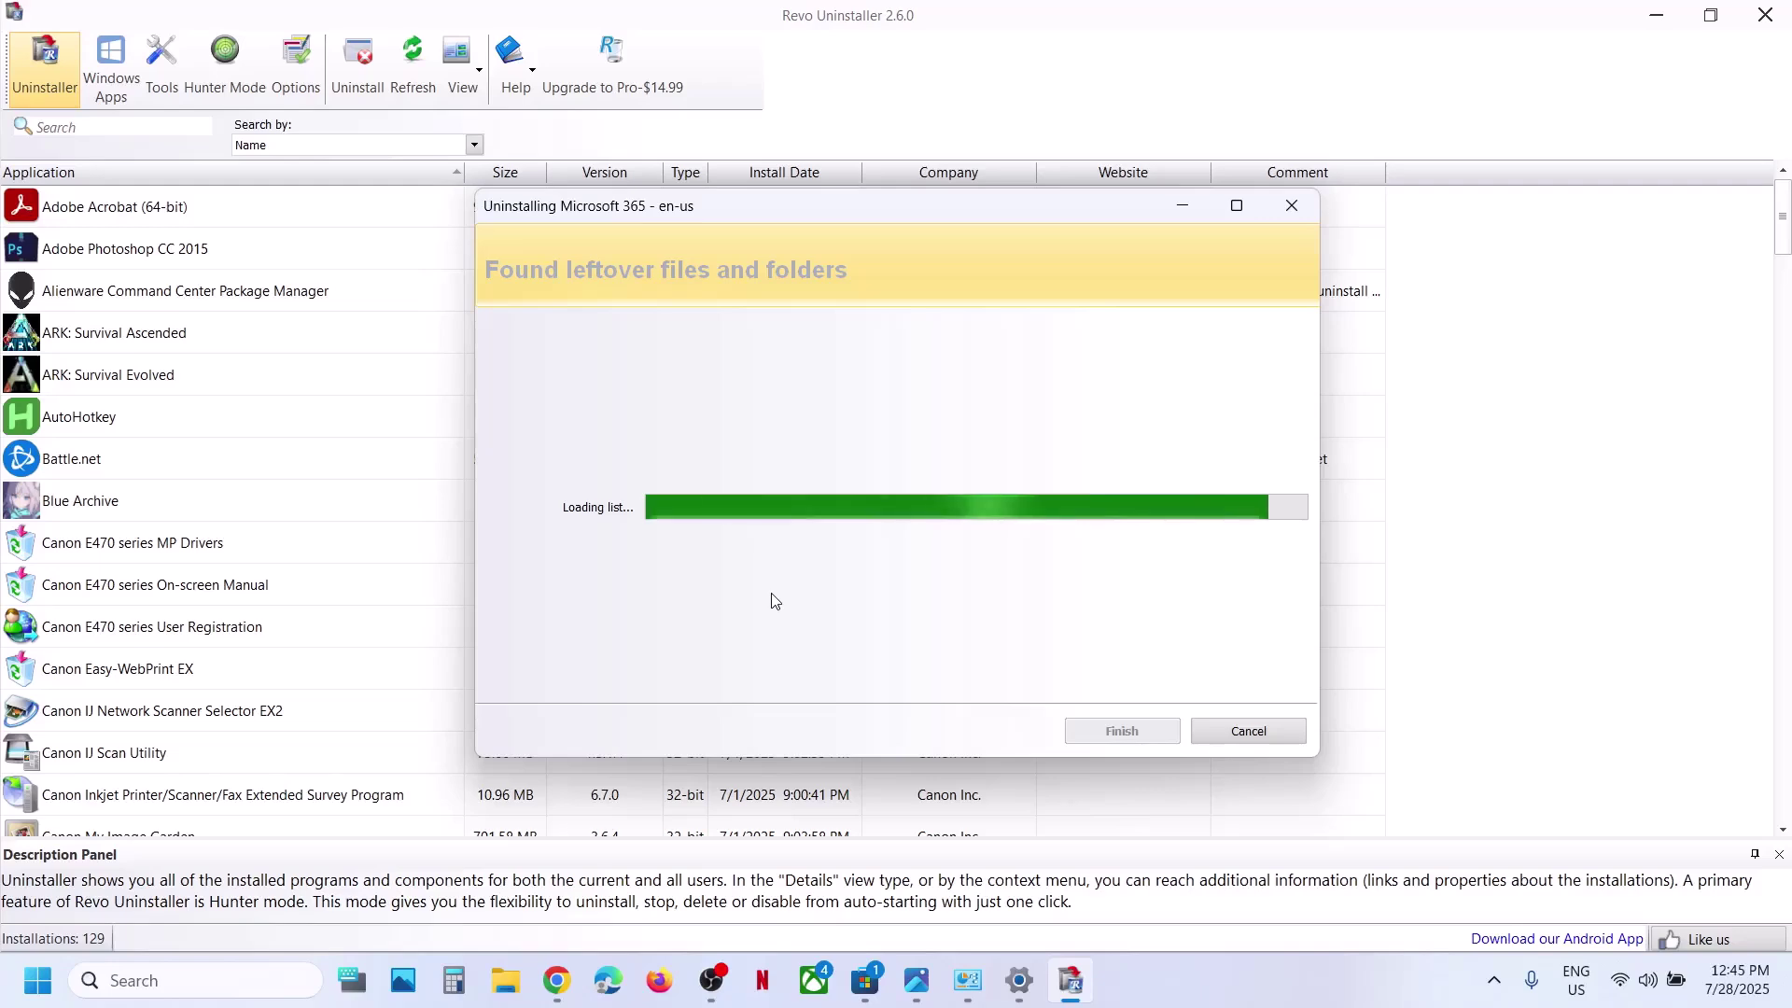
Delete all the leftover Microsoft 365 files and folders and finish the uninstall
click(539, 678)
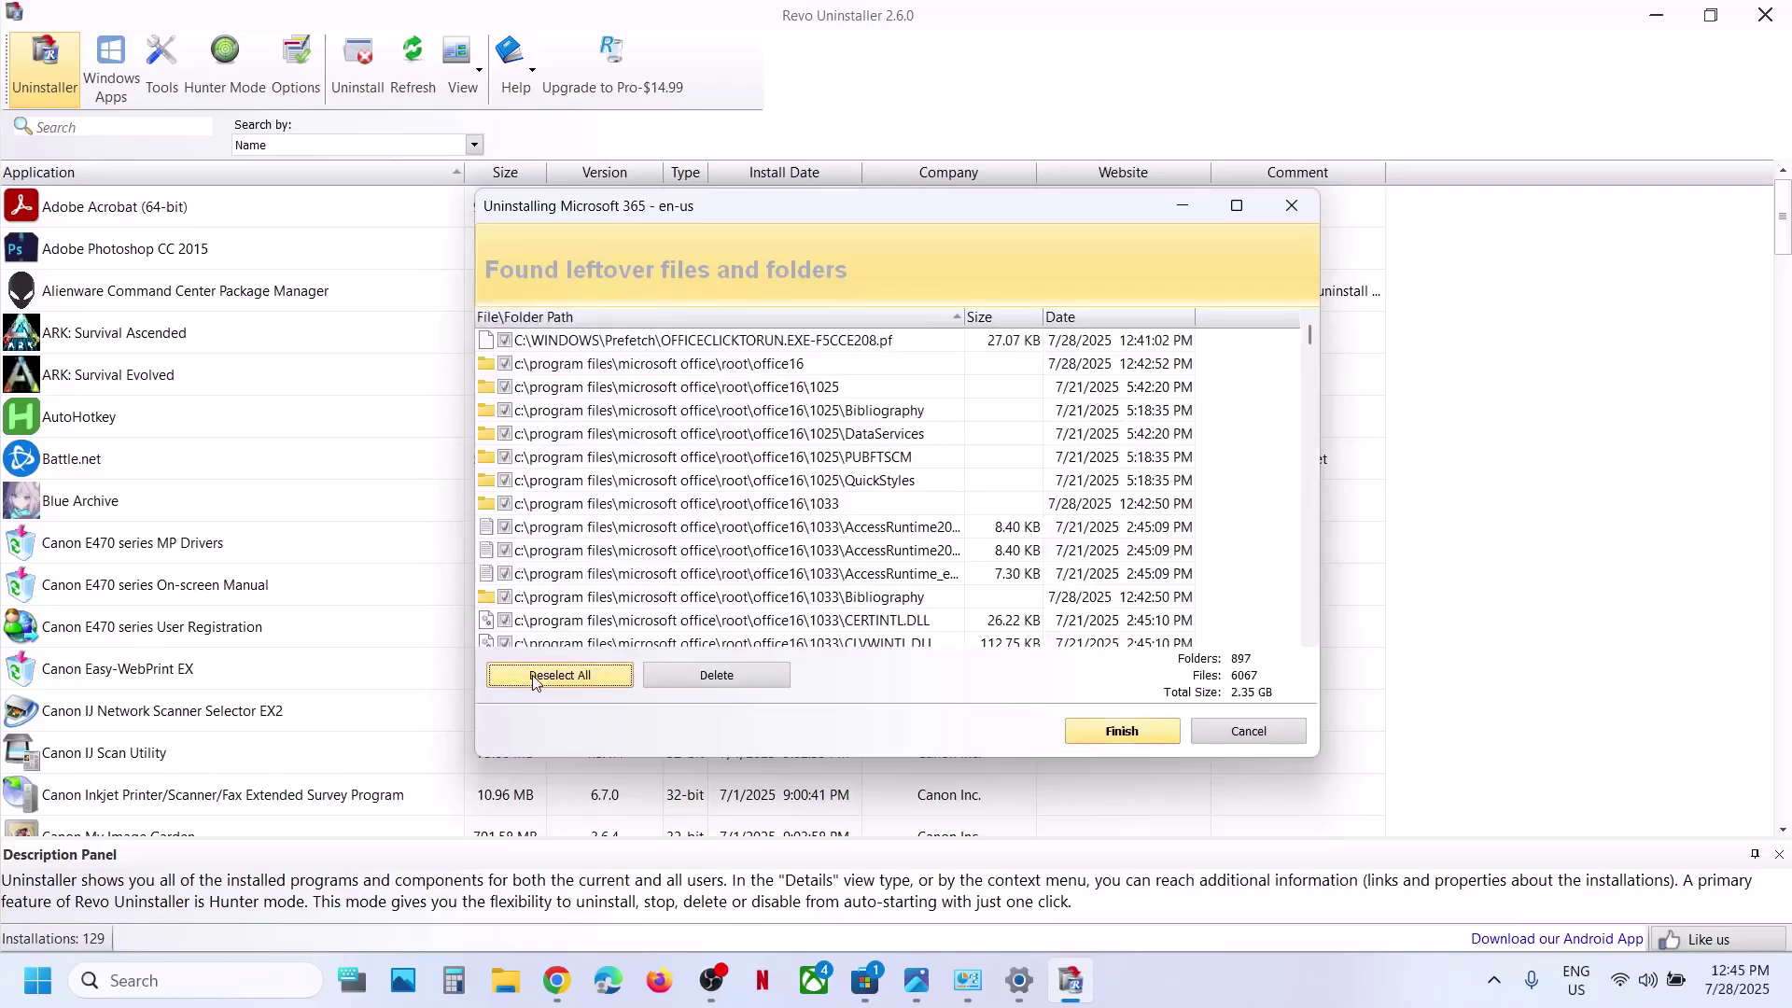
click(702, 676)
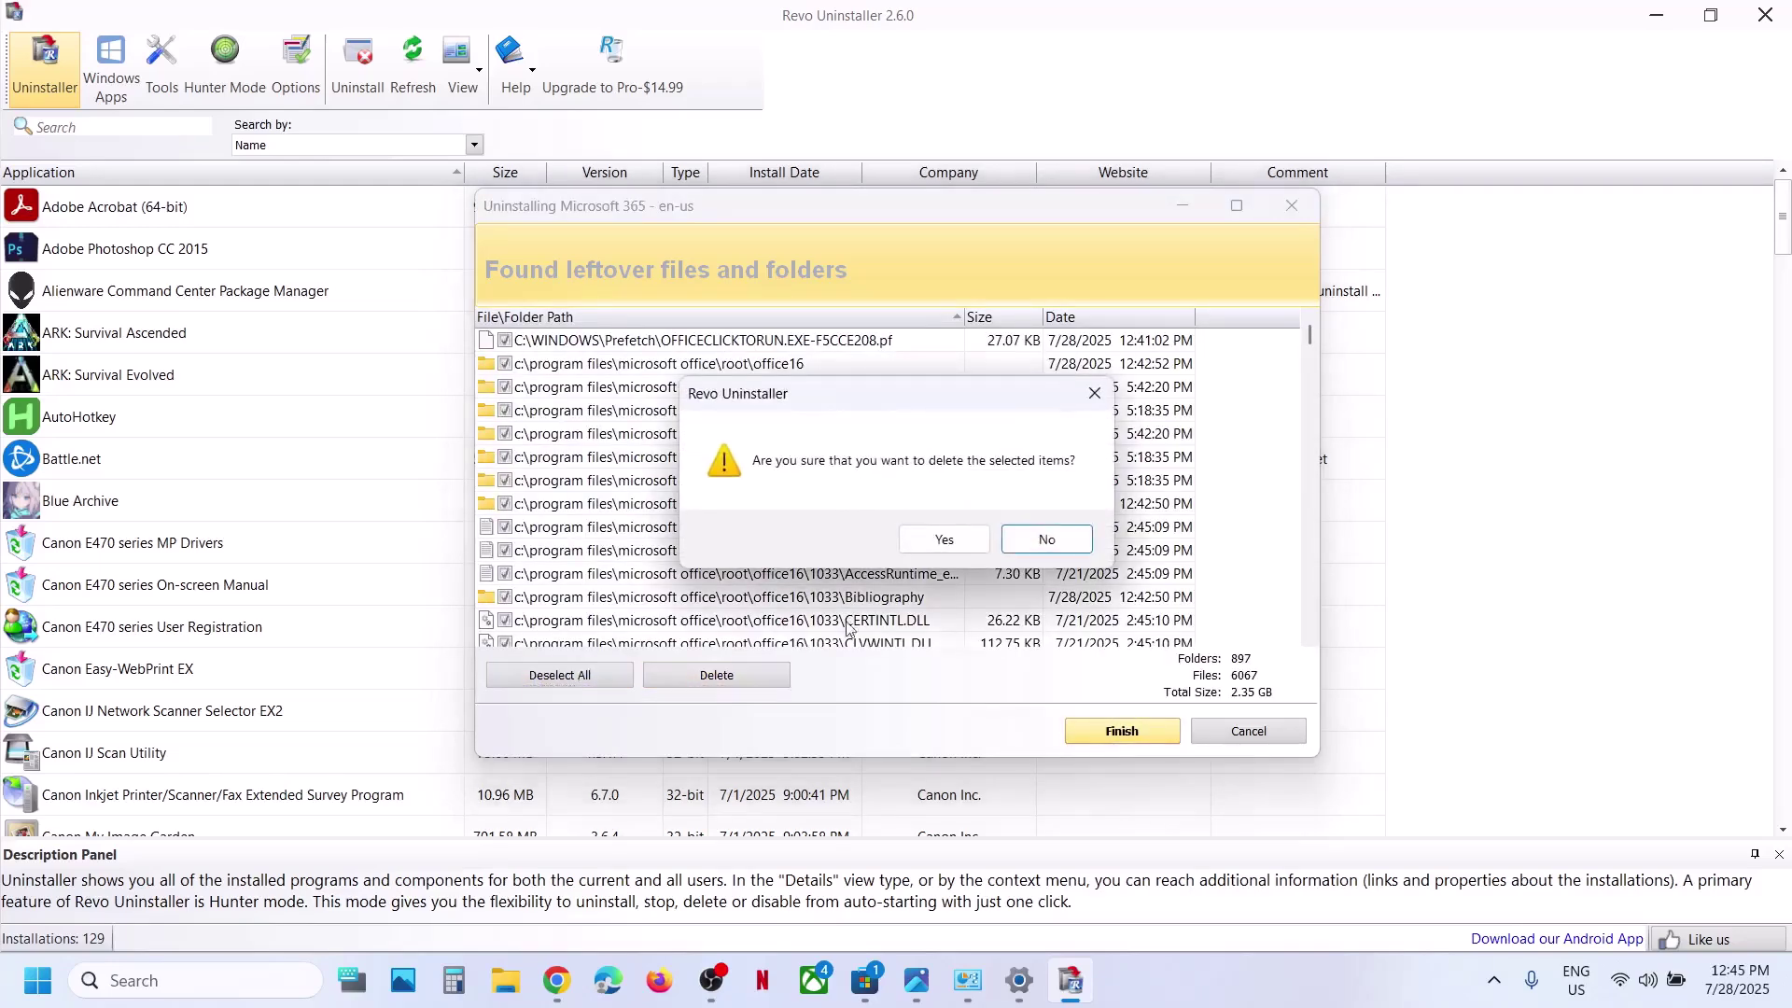
click(938, 540)
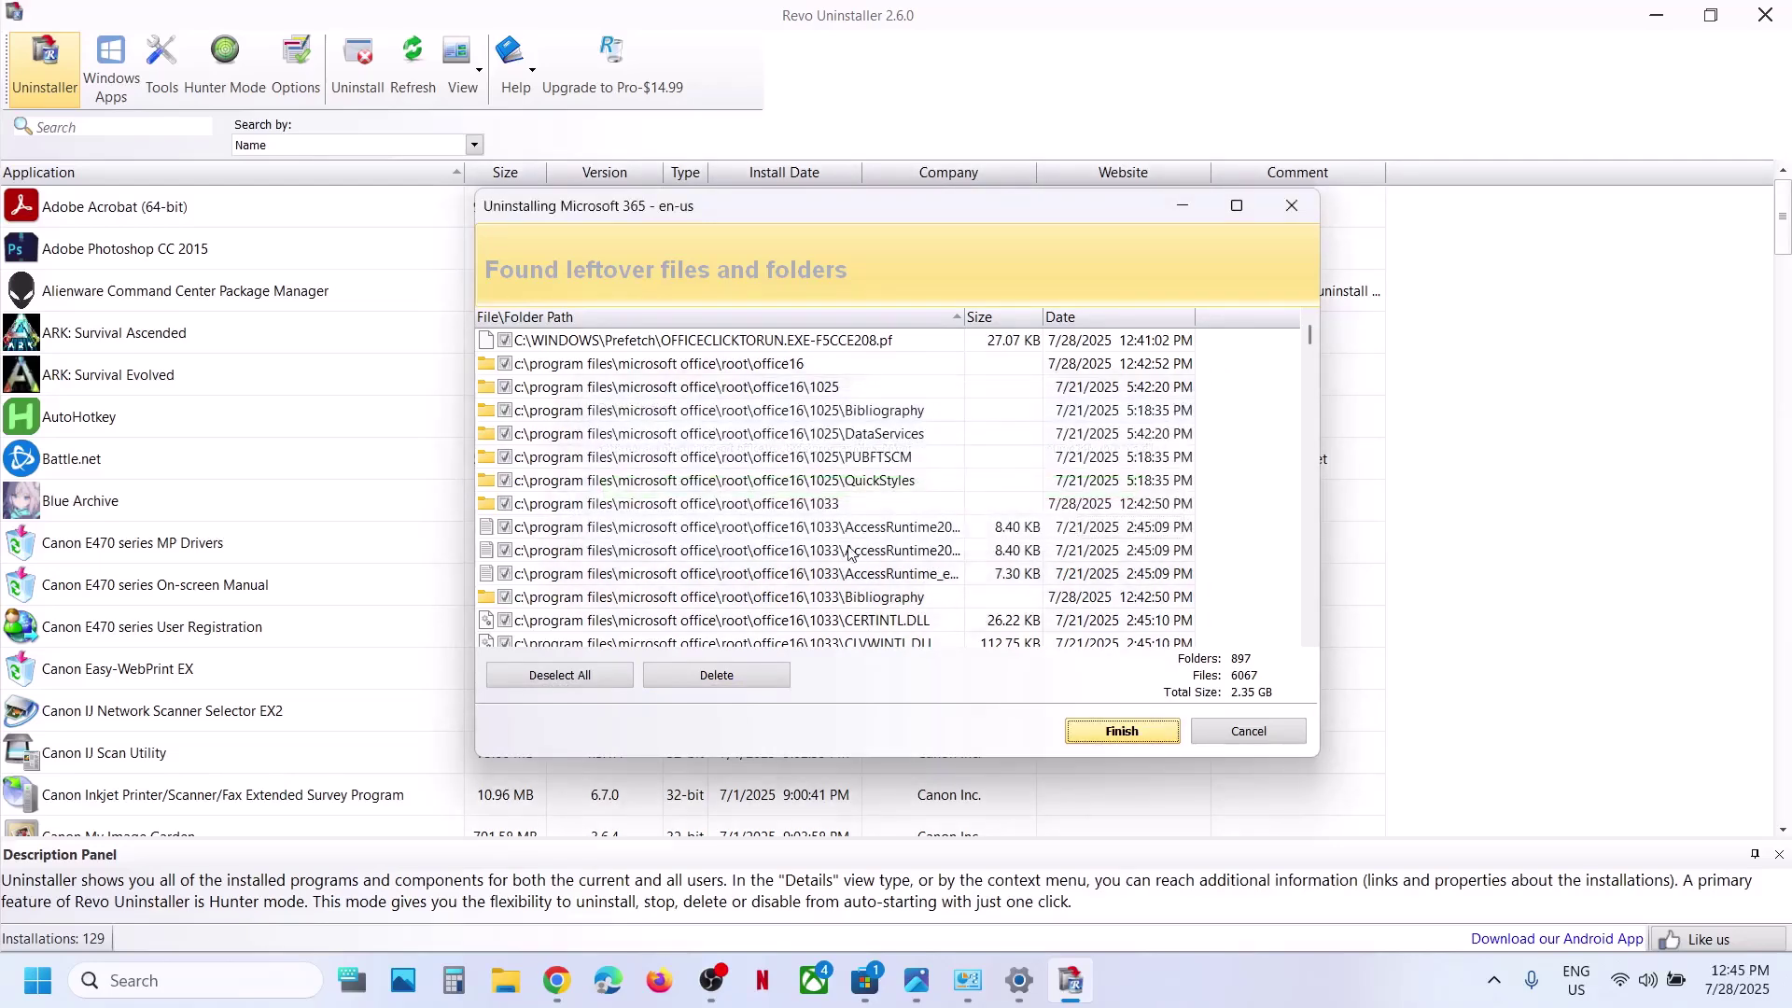
click(1132, 739)
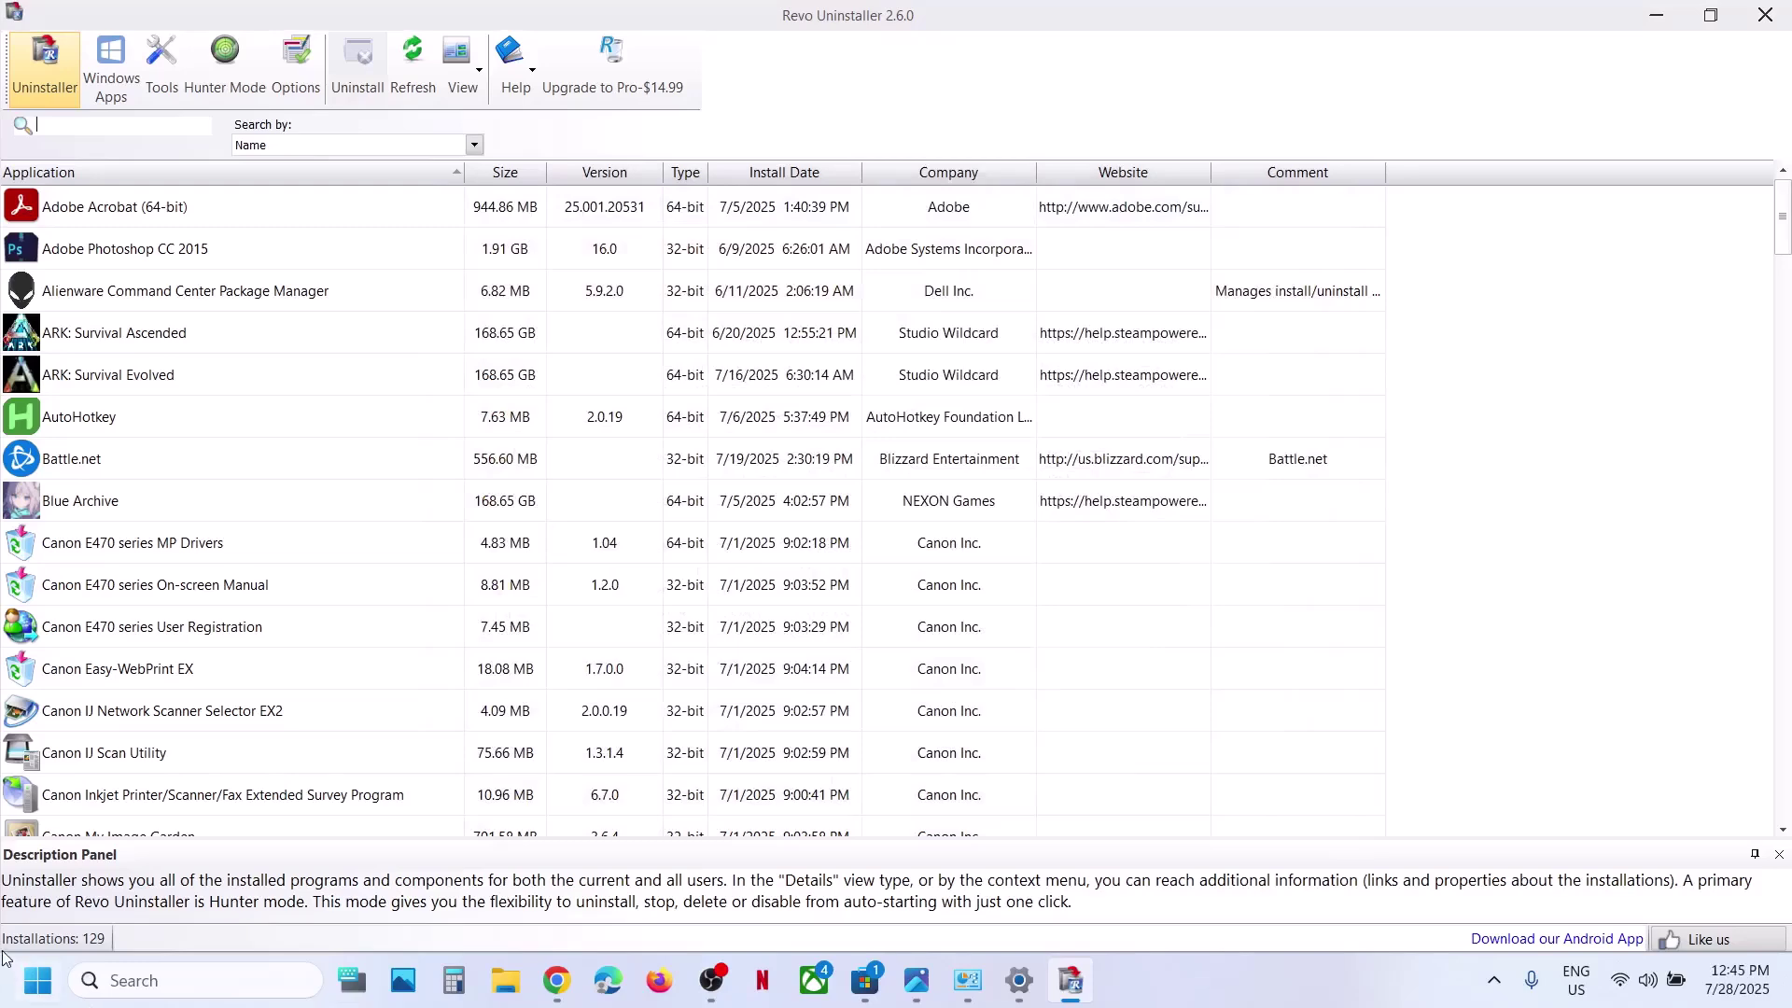
Bring up the computer's power options, including Restart, without choosing one
click(37, 980)
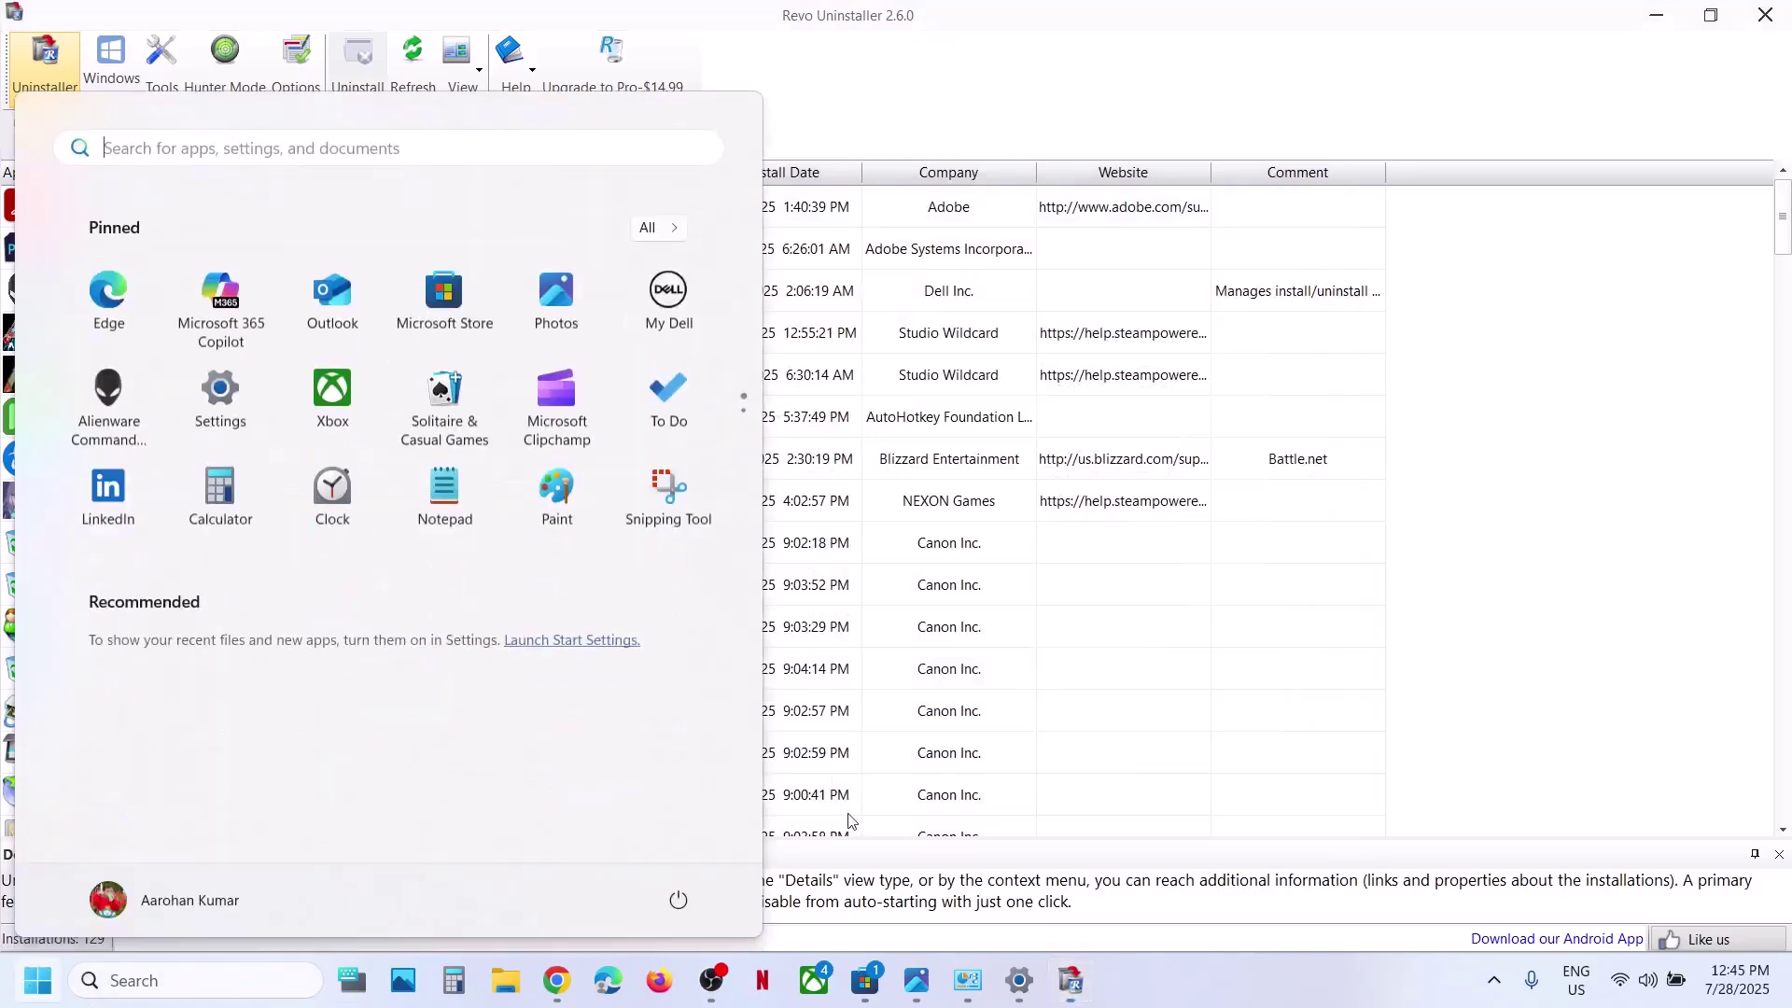
click(680, 902)
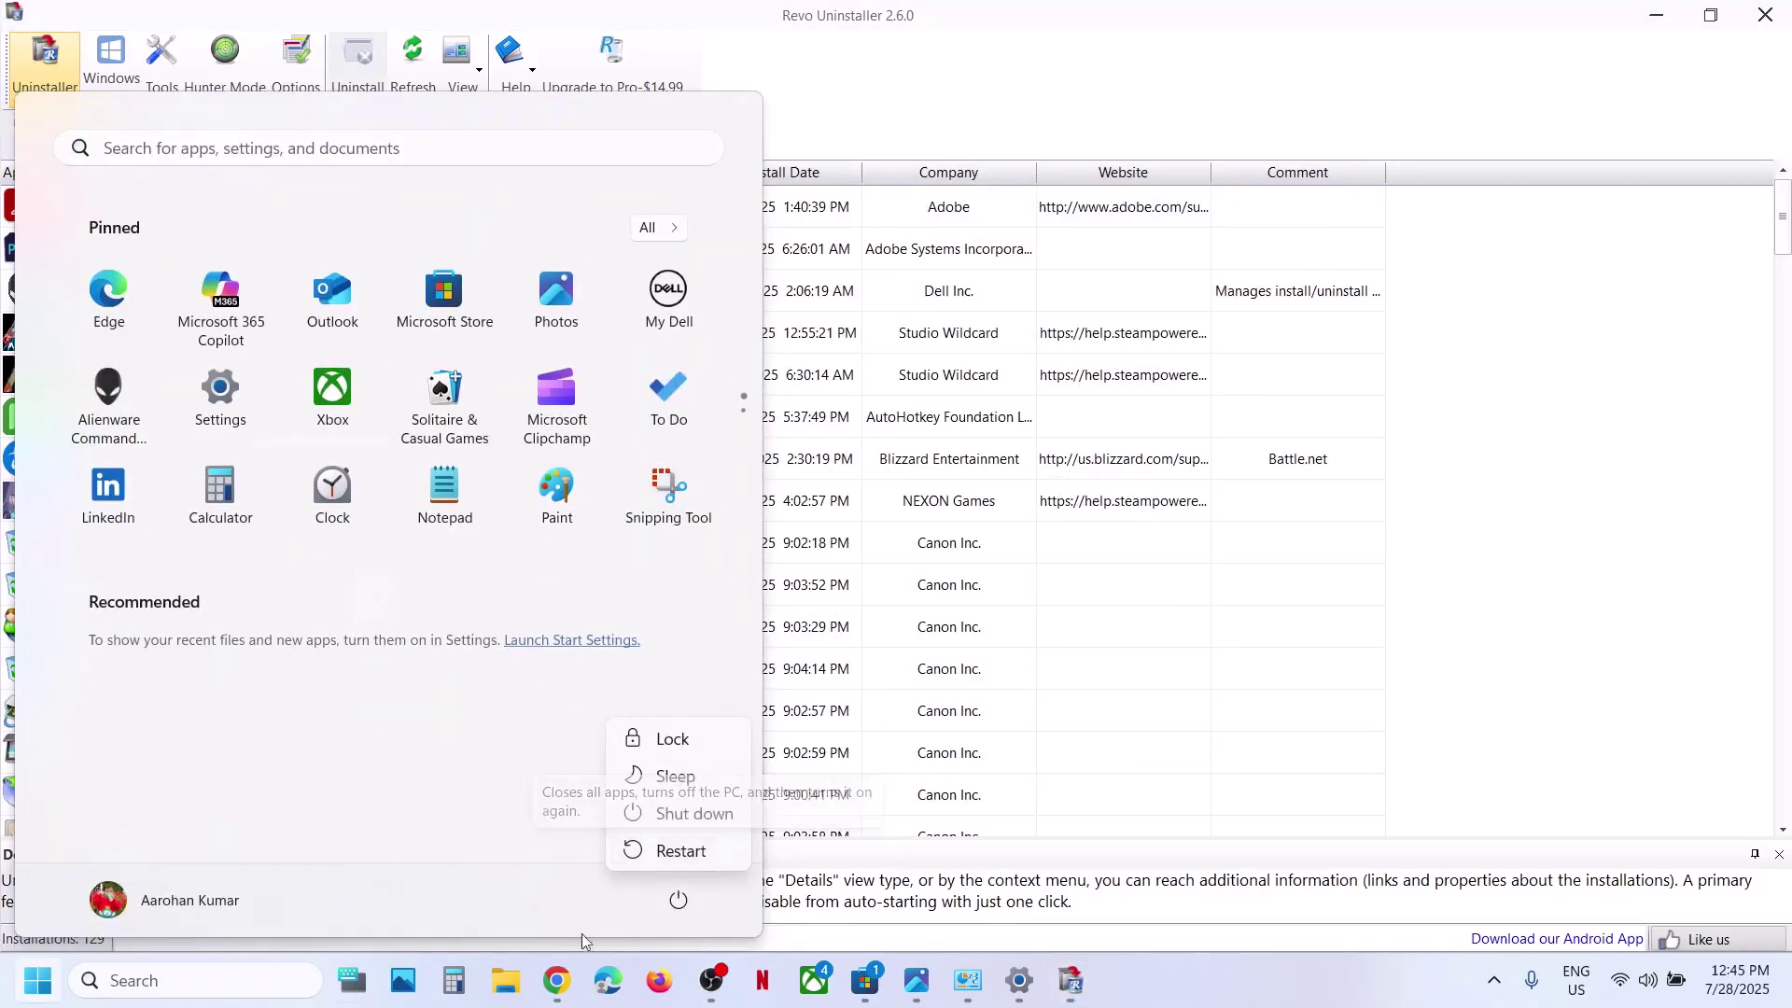
In a new Chrome window, run the previously downloaded OfficeSetup.exe and bring up the Microsoft 365 and Office installation progress
mouse_move(557, 980)
click(658, 921)
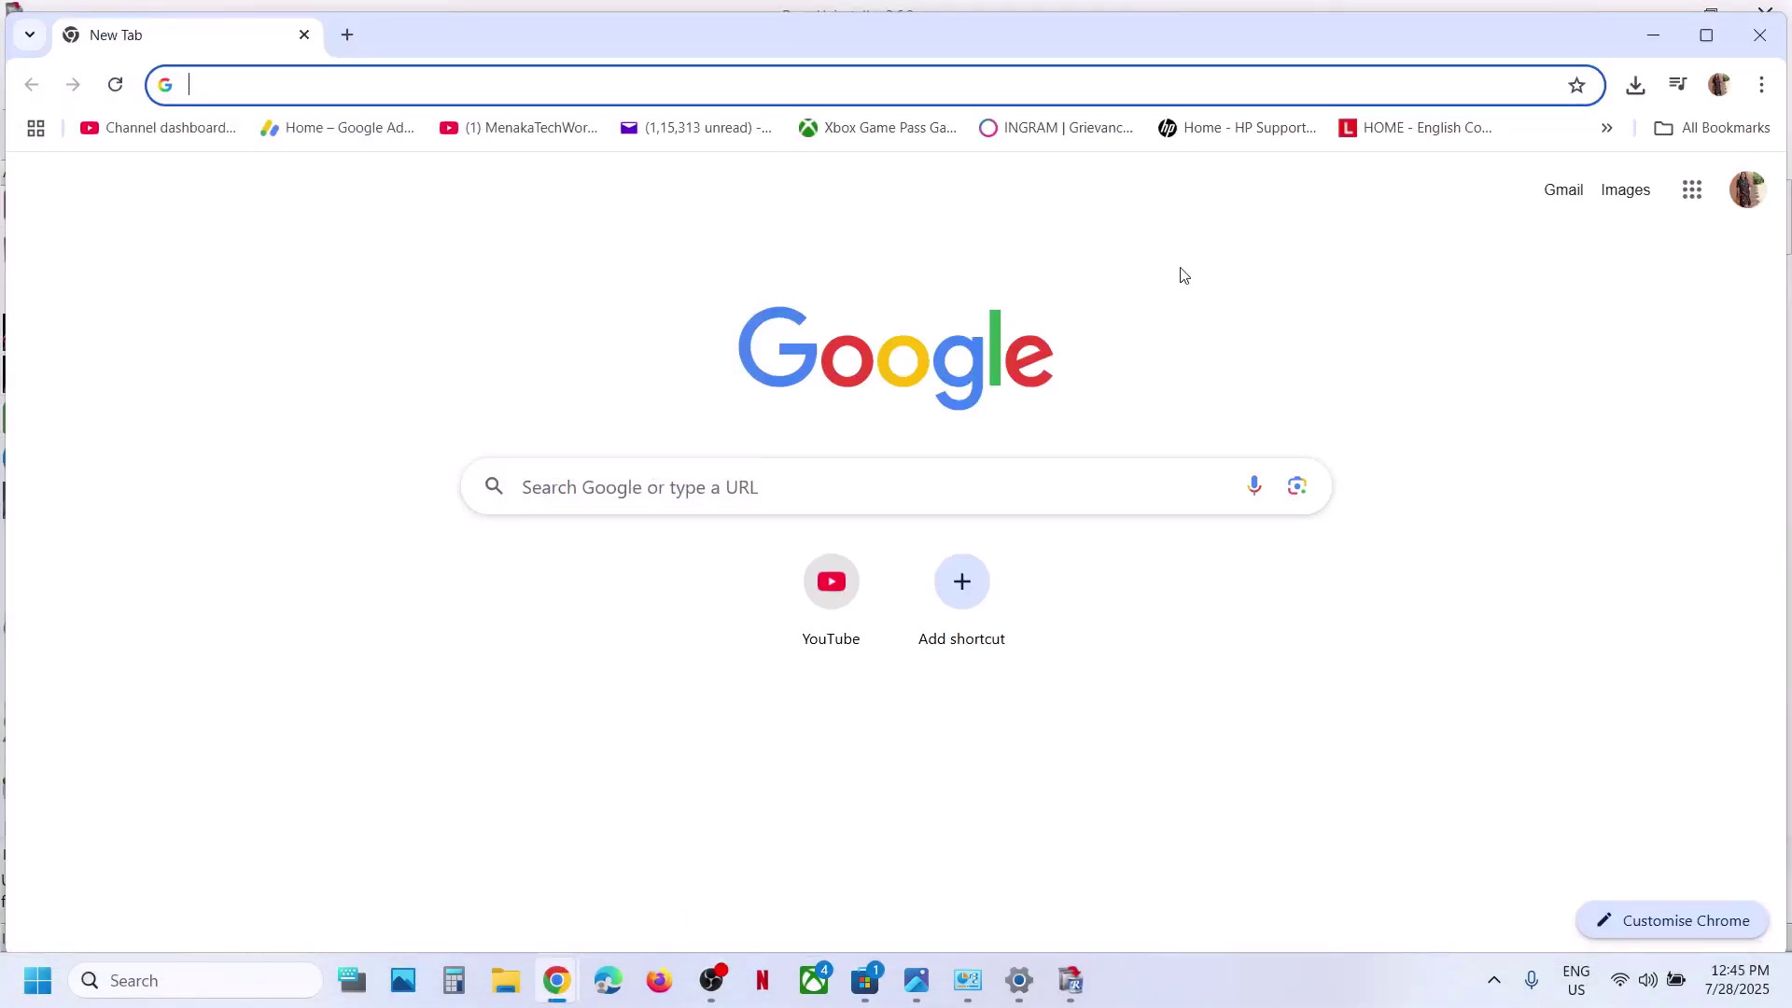
click(1637, 86)
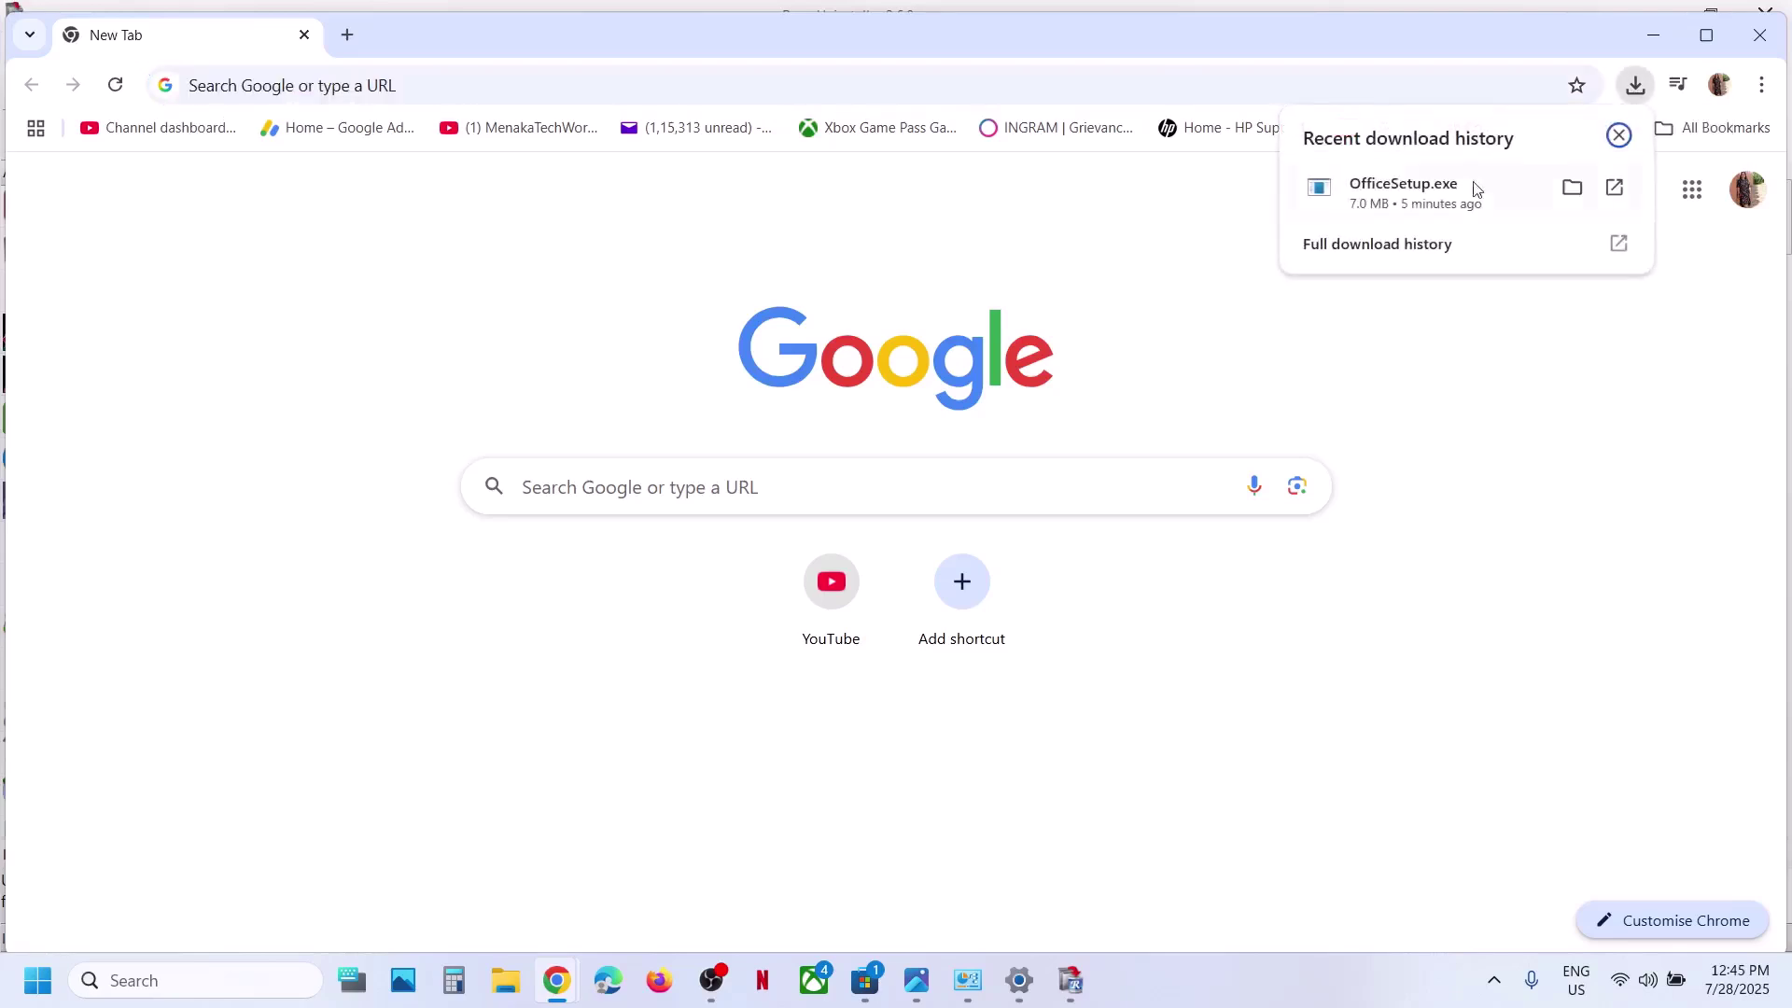
click(1425, 196)
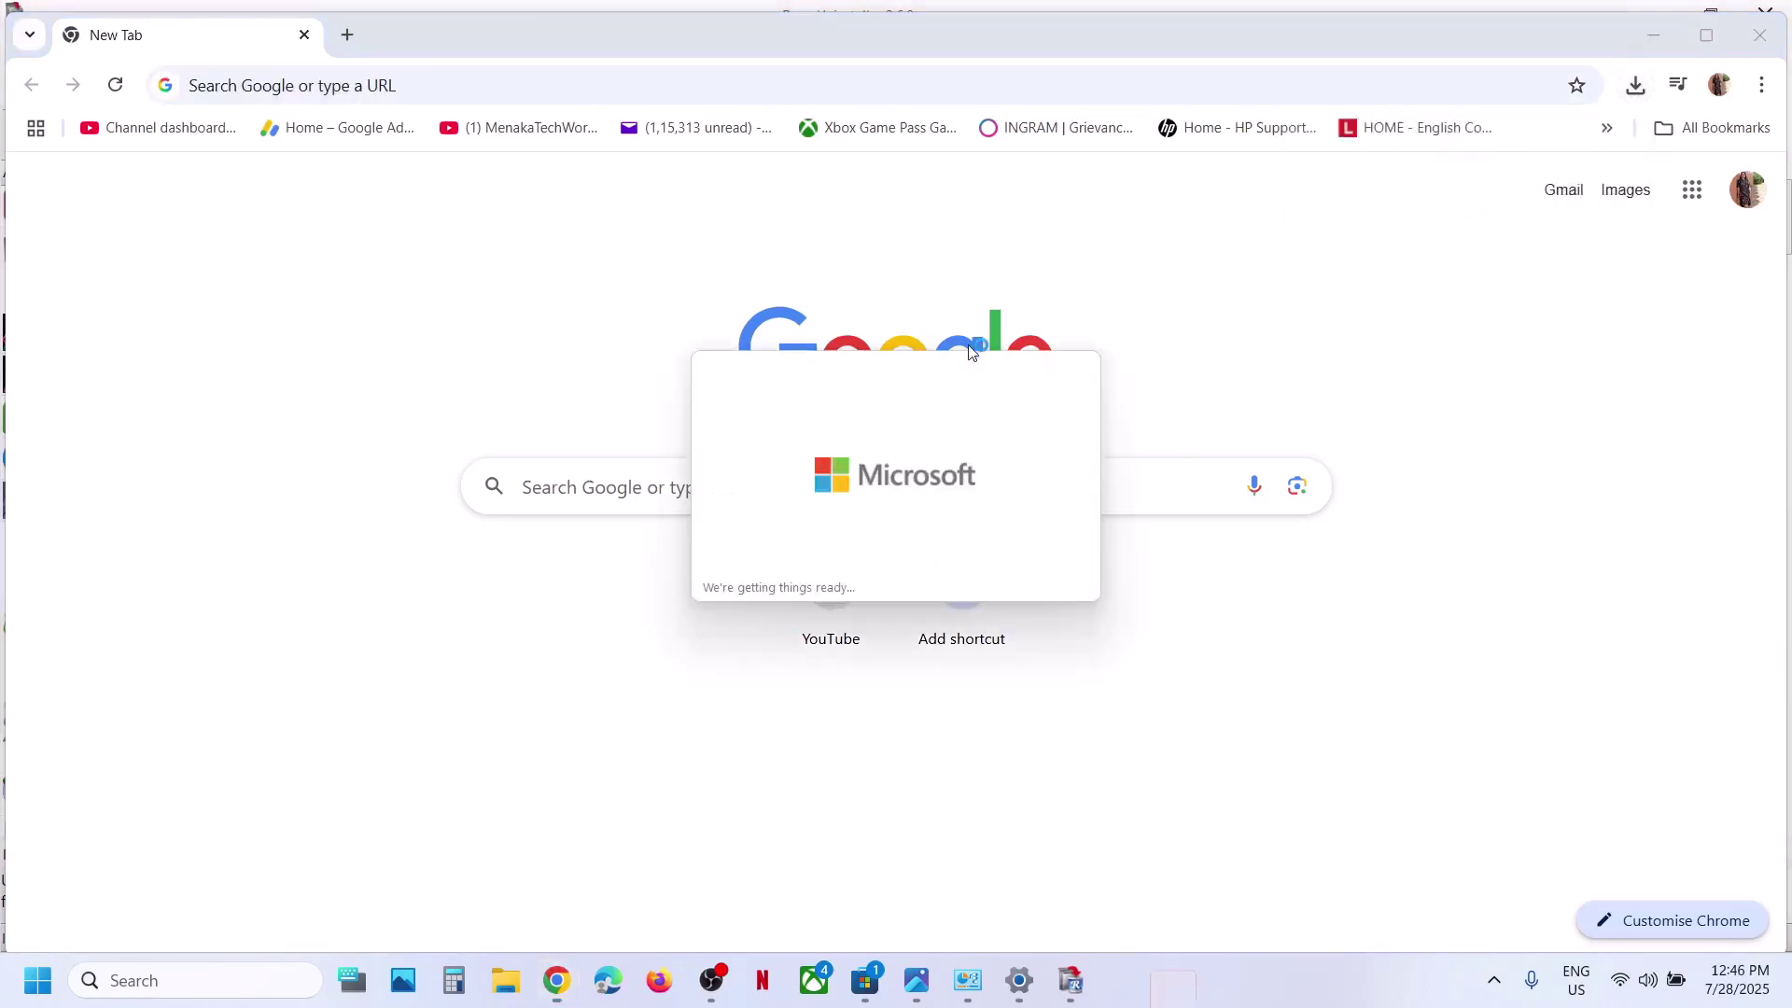
click(773, 688)
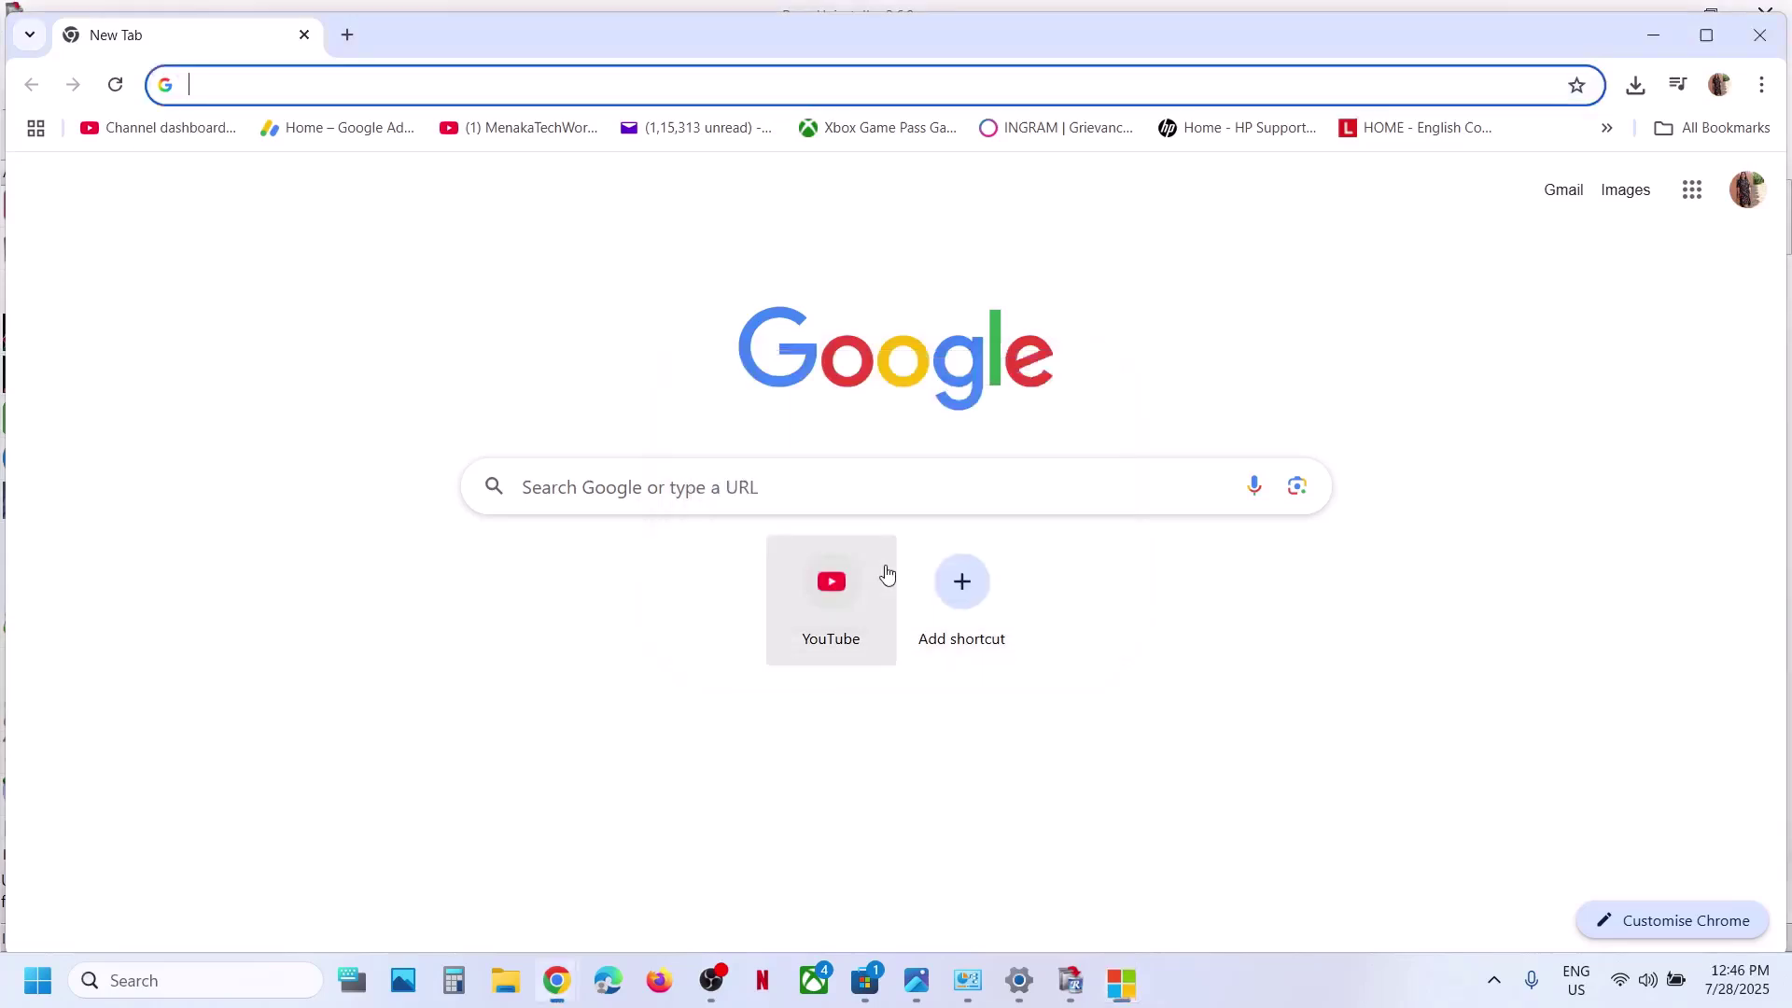
click(1494, 980)
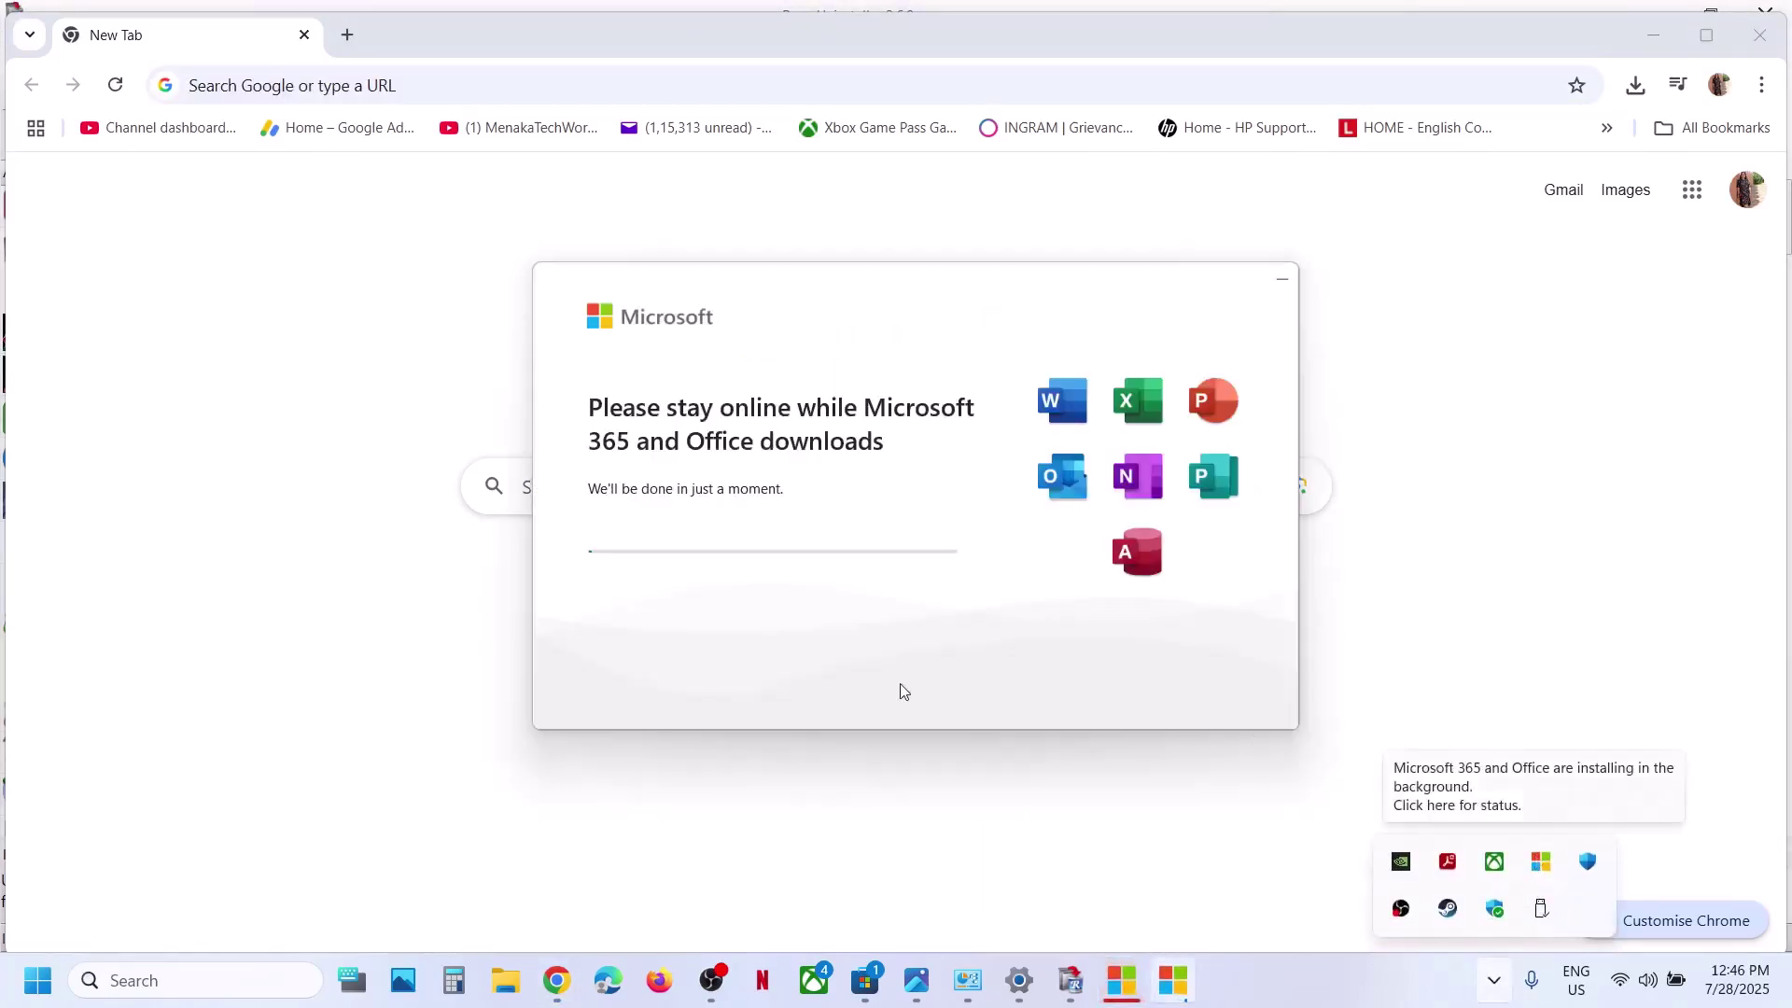
click(840, 660)
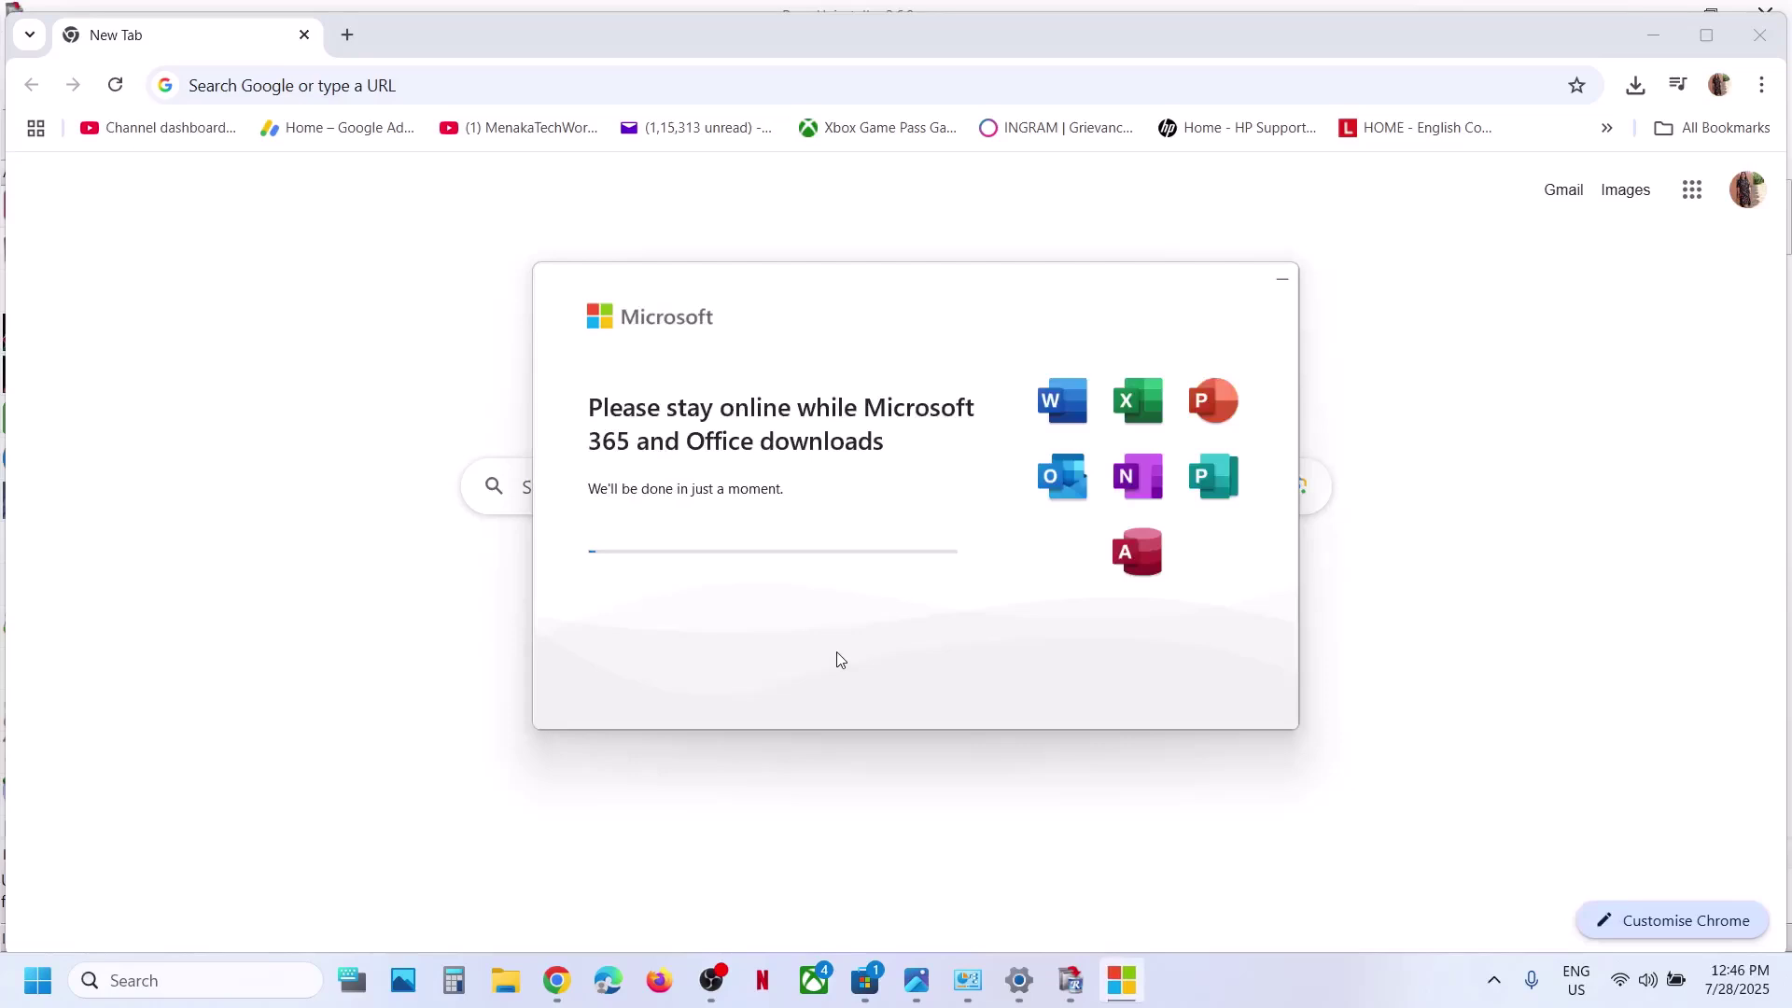